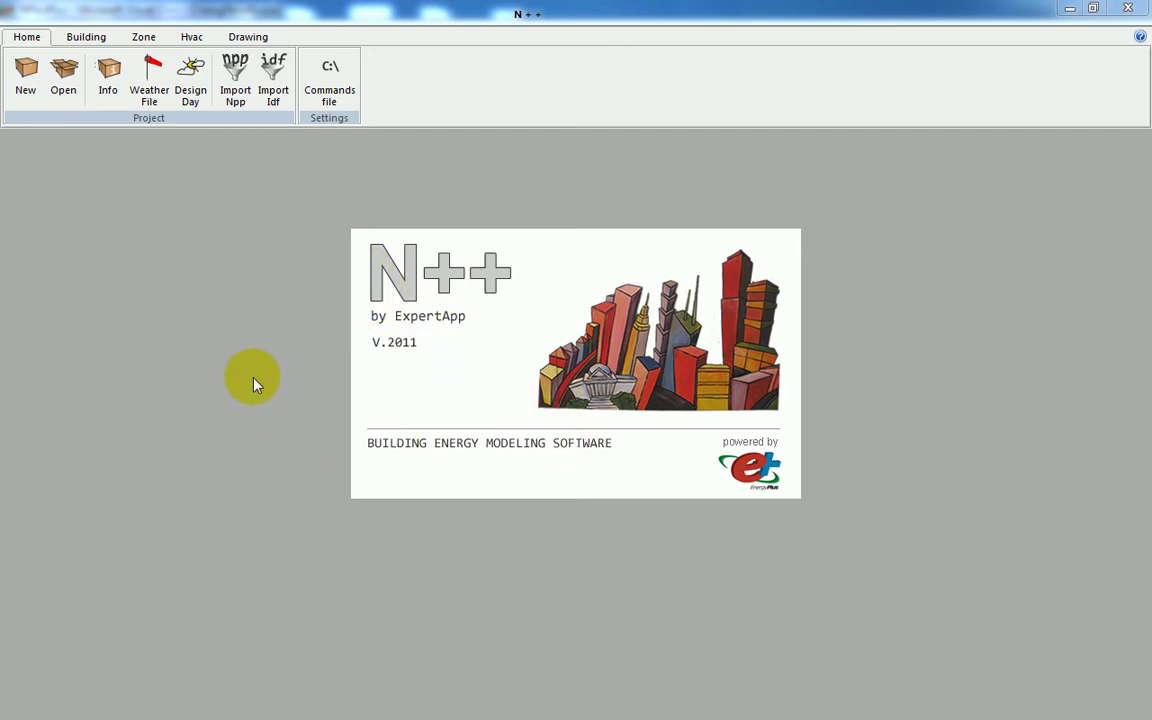
# Step: Create a new SI-units project named DEMO and toggle the option to insert an empty project in its settings
pyautogui.click(28, 88)
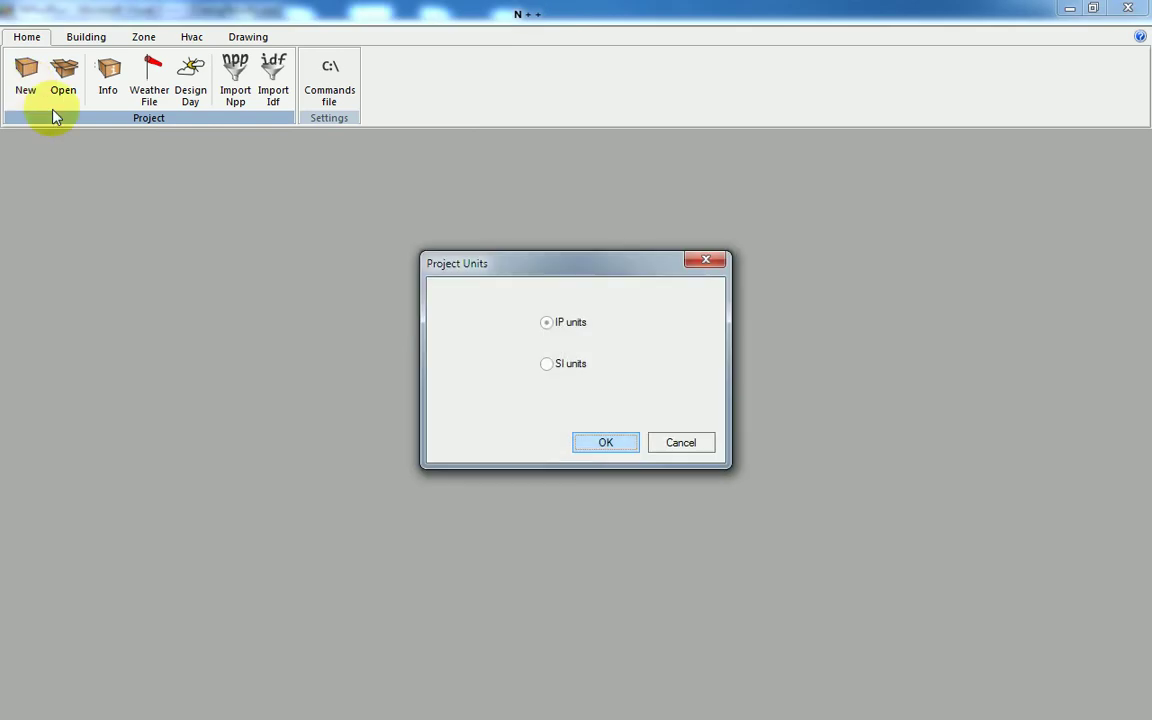
pyautogui.click(570, 366)
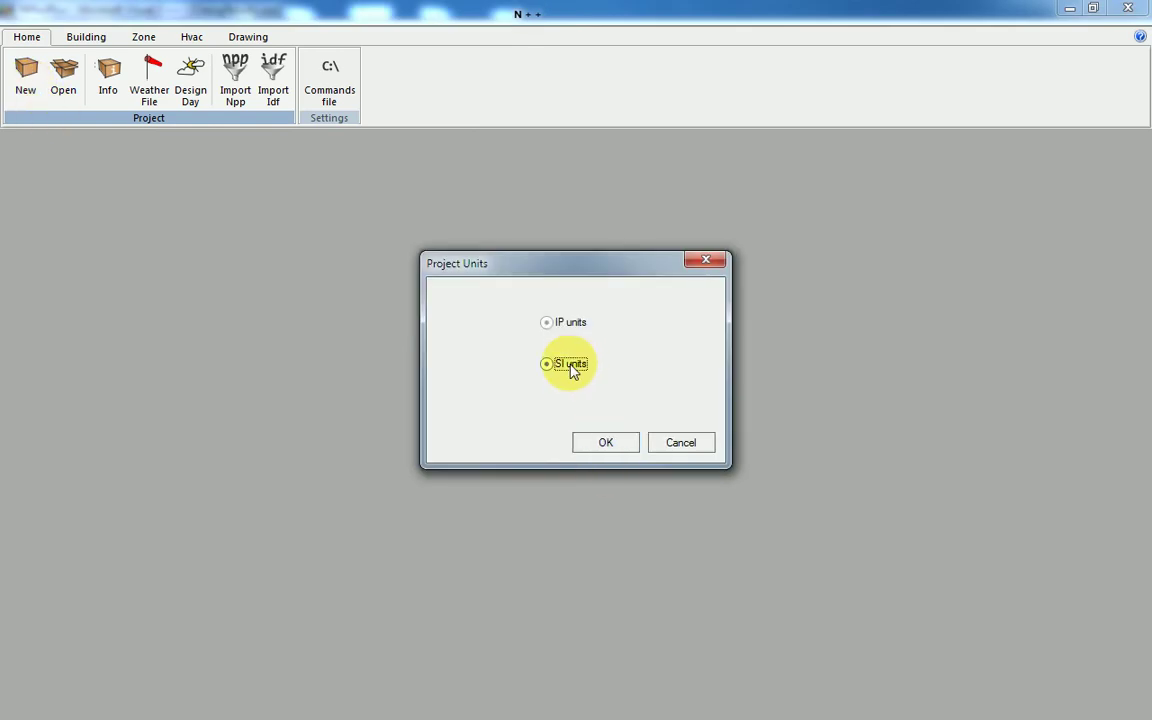
pyautogui.click(606, 444)
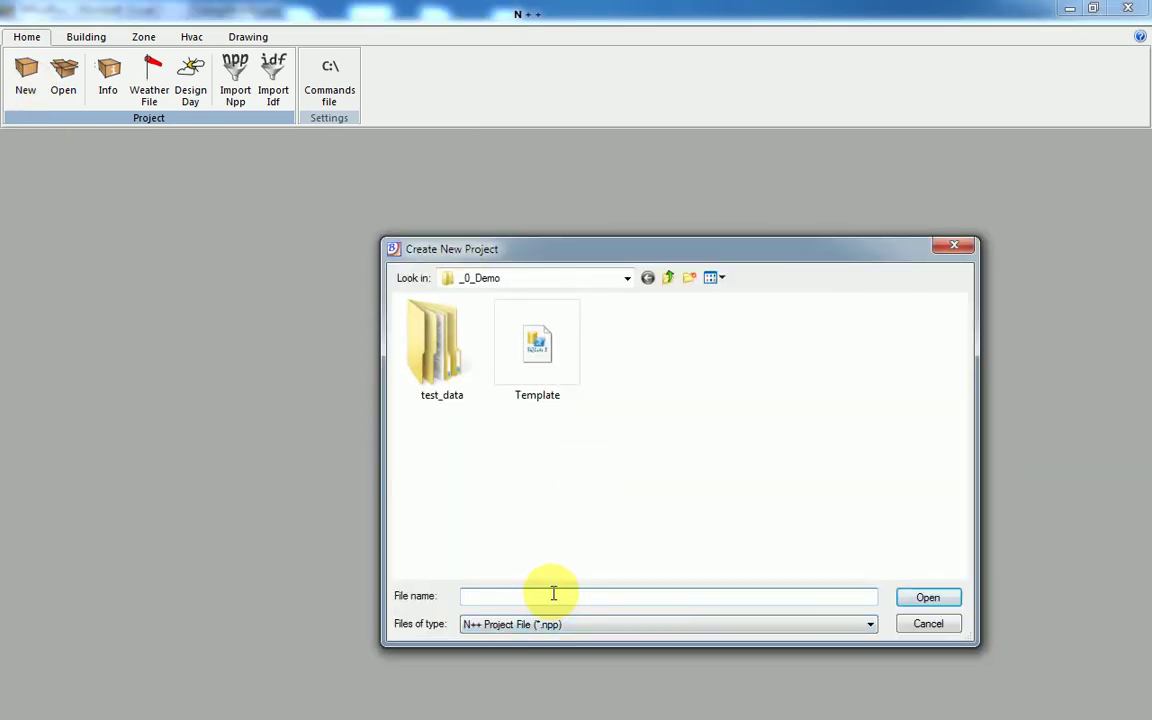
pyautogui.write('DEMO')
pyautogui.click(928, 598)
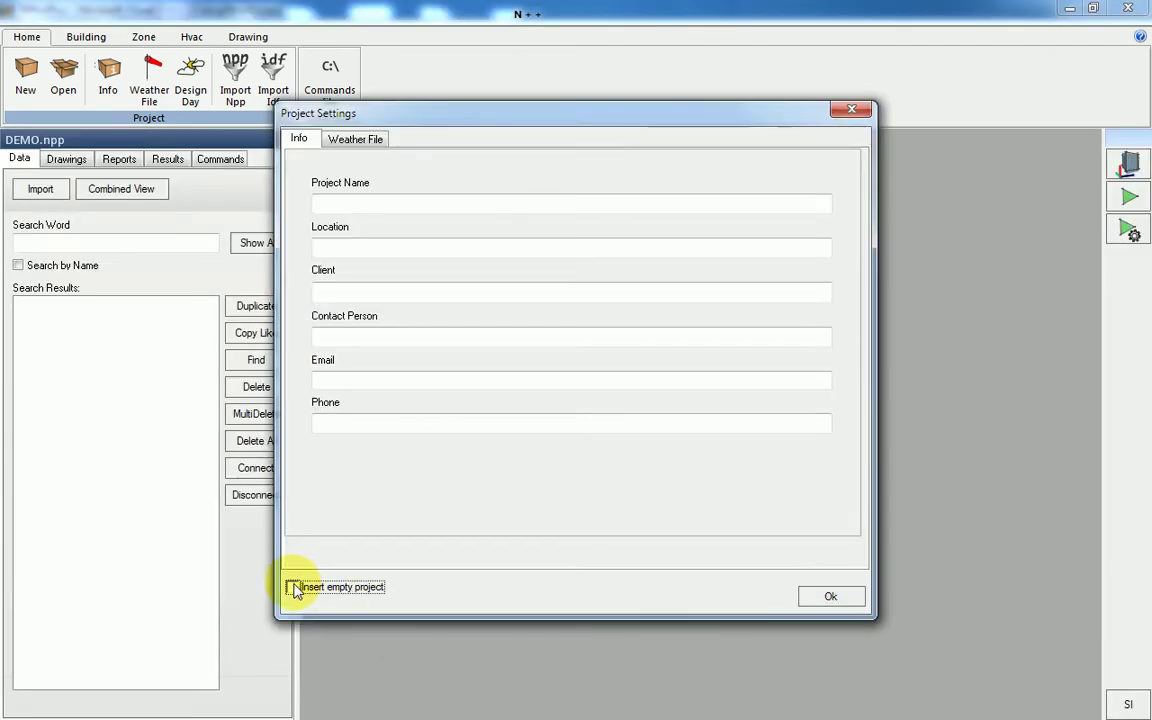
pyautogui.click(292, 588)
pyautogui.click(832, 598)
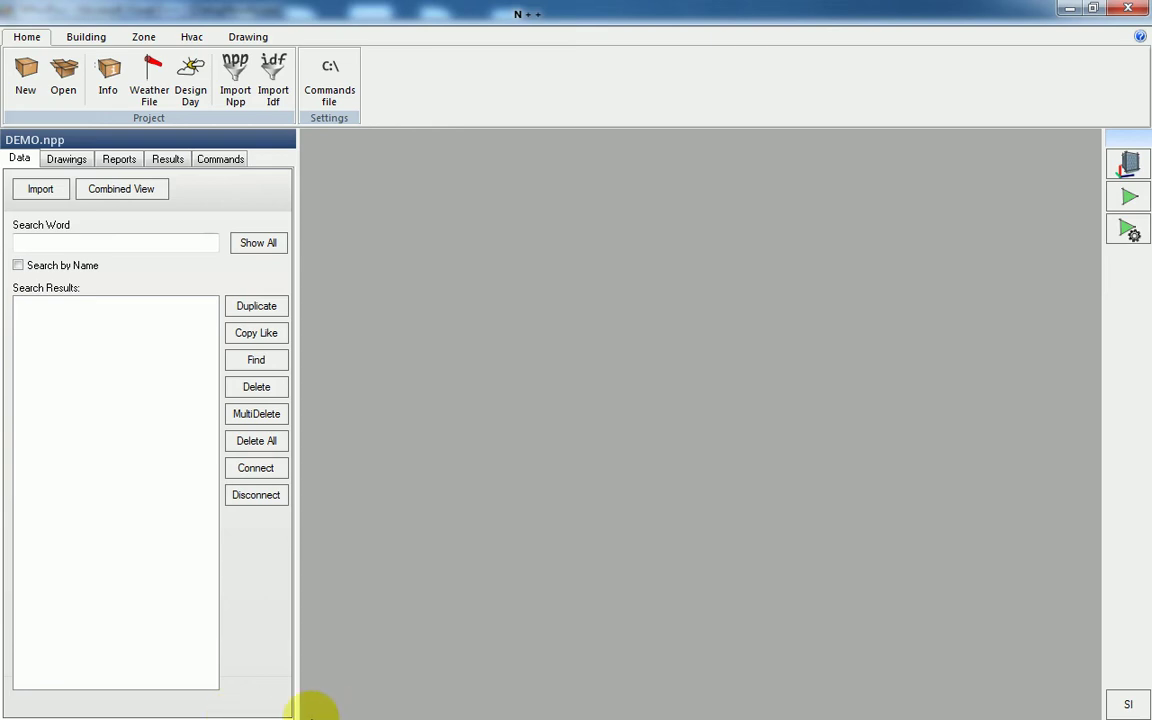
# Step: Switch to TextPad and review the building, location and design day definitions in Template.idf
pyautogui.hotkey('alt', 'Tab')
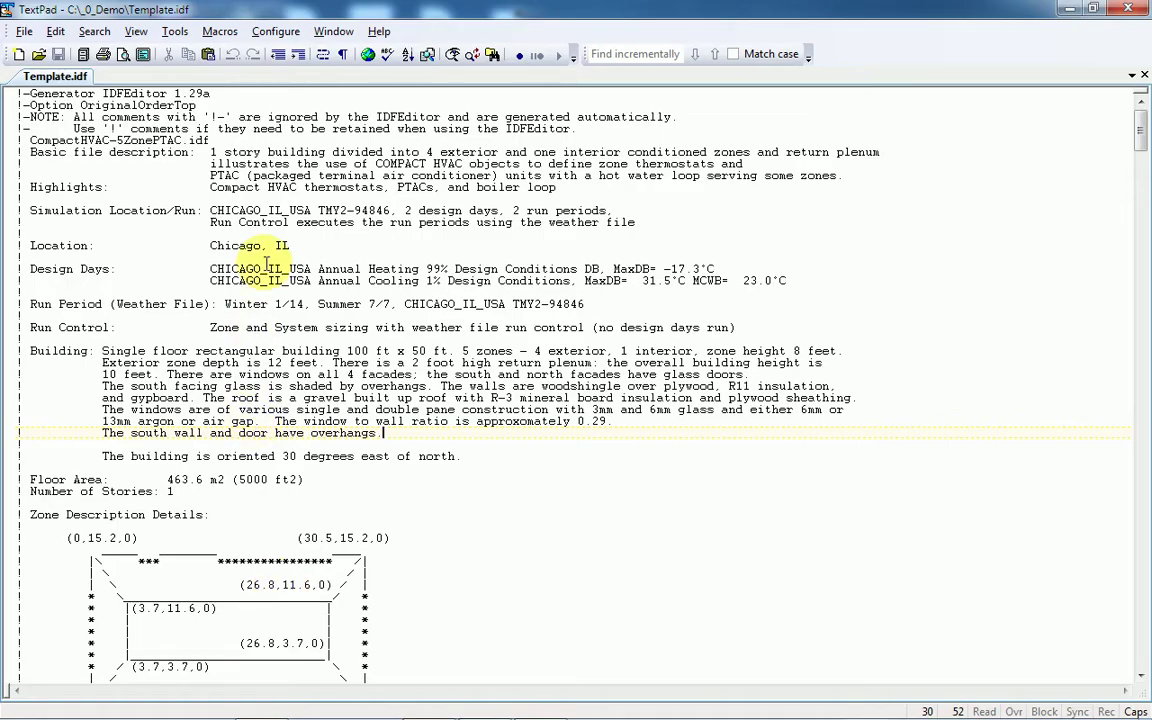
pyautogui.scroll(-20, 266, 262)
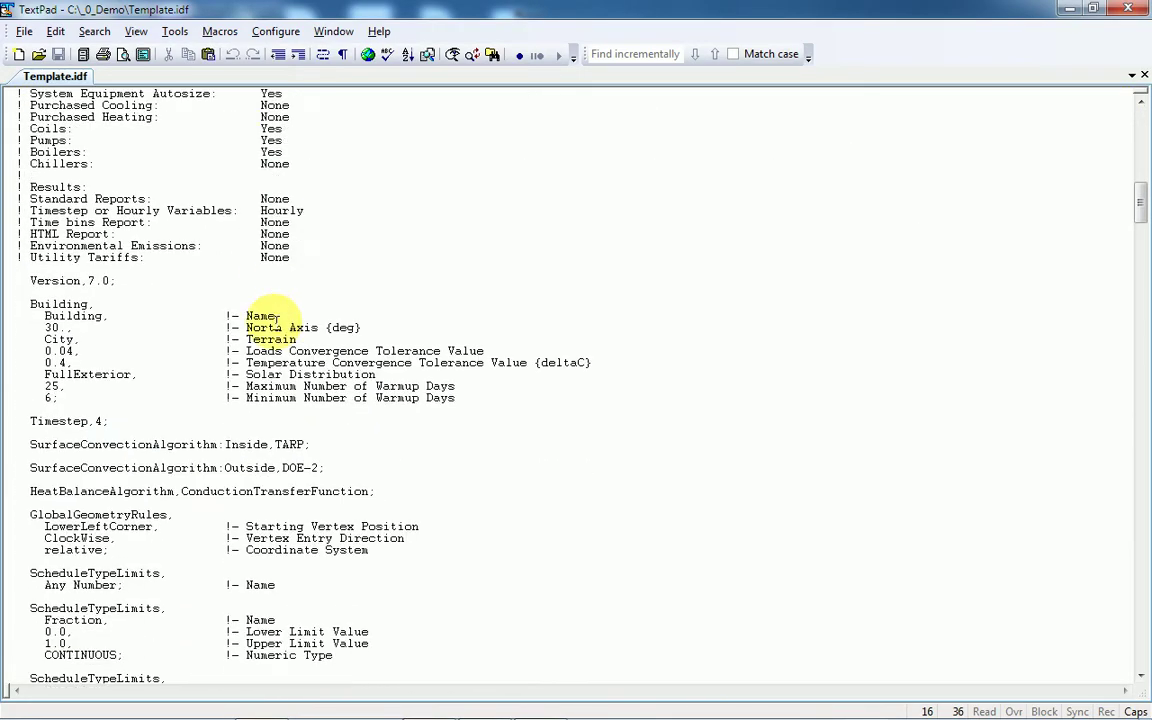
pyautogui.scroll(-20, 276, 318)
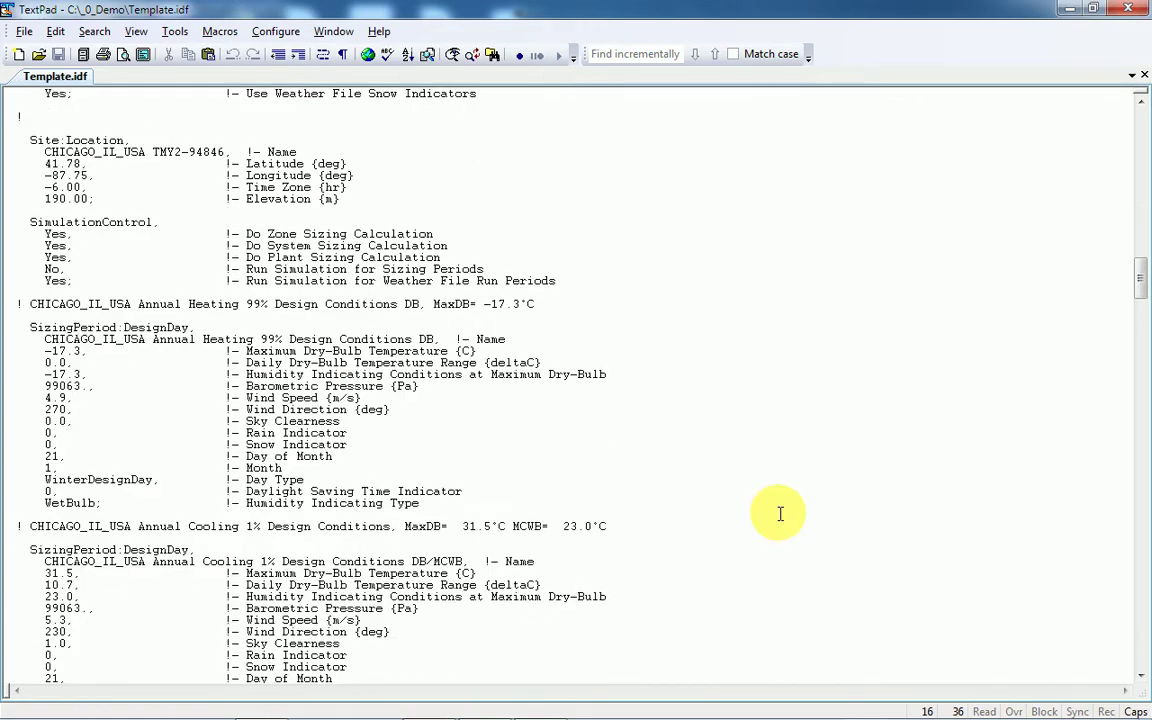
# Step: Switch back to N++, import Template.idf into the project and list the imported Construction objects
pyautogui.hotkey('alt', 'Tab')
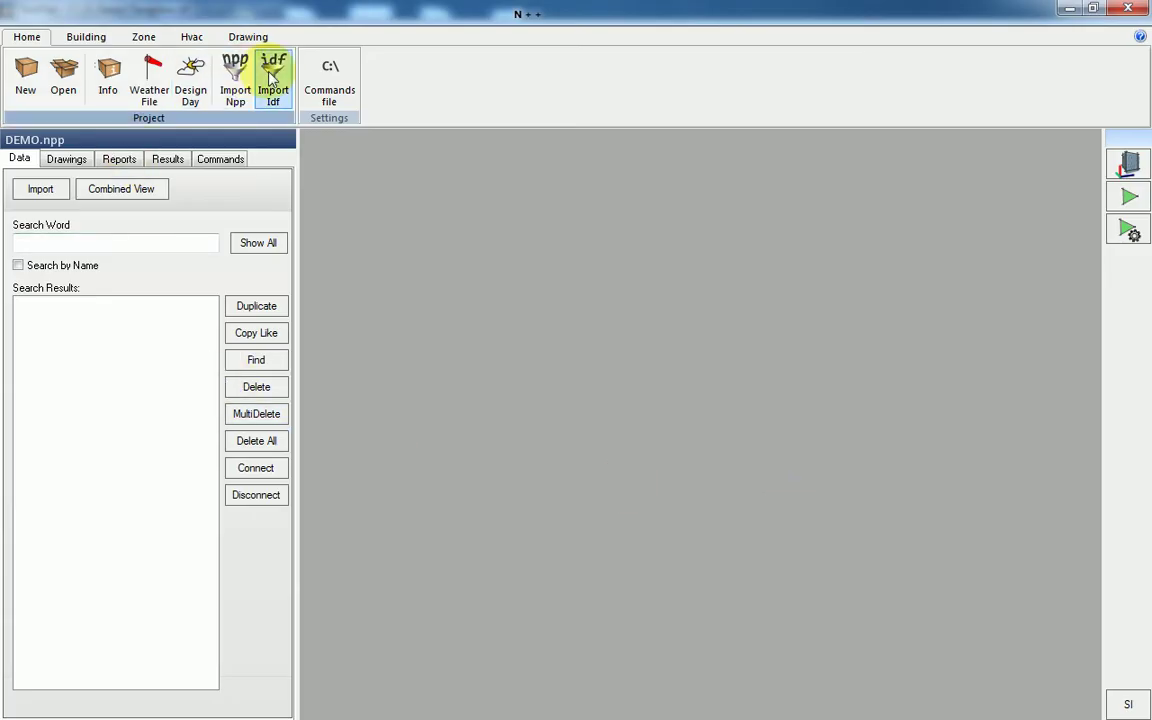
pyautogui.click(272, 78)
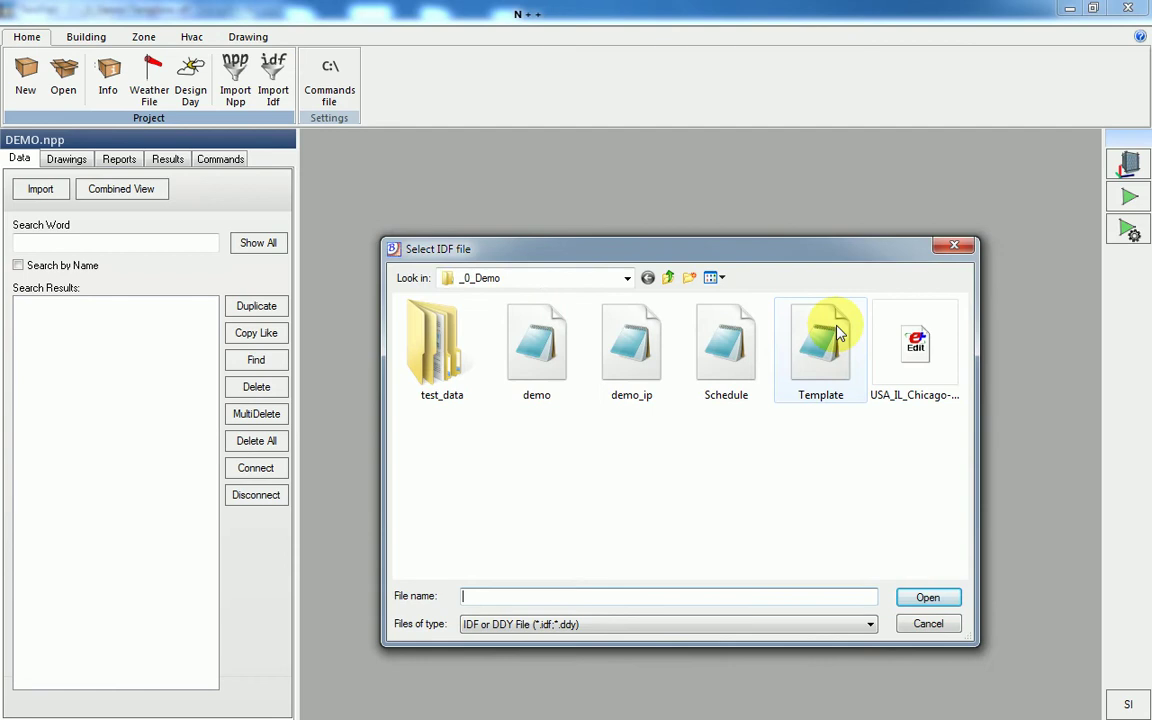
pyautogui.click(838, 333)
pyautogui.click(926, 598)
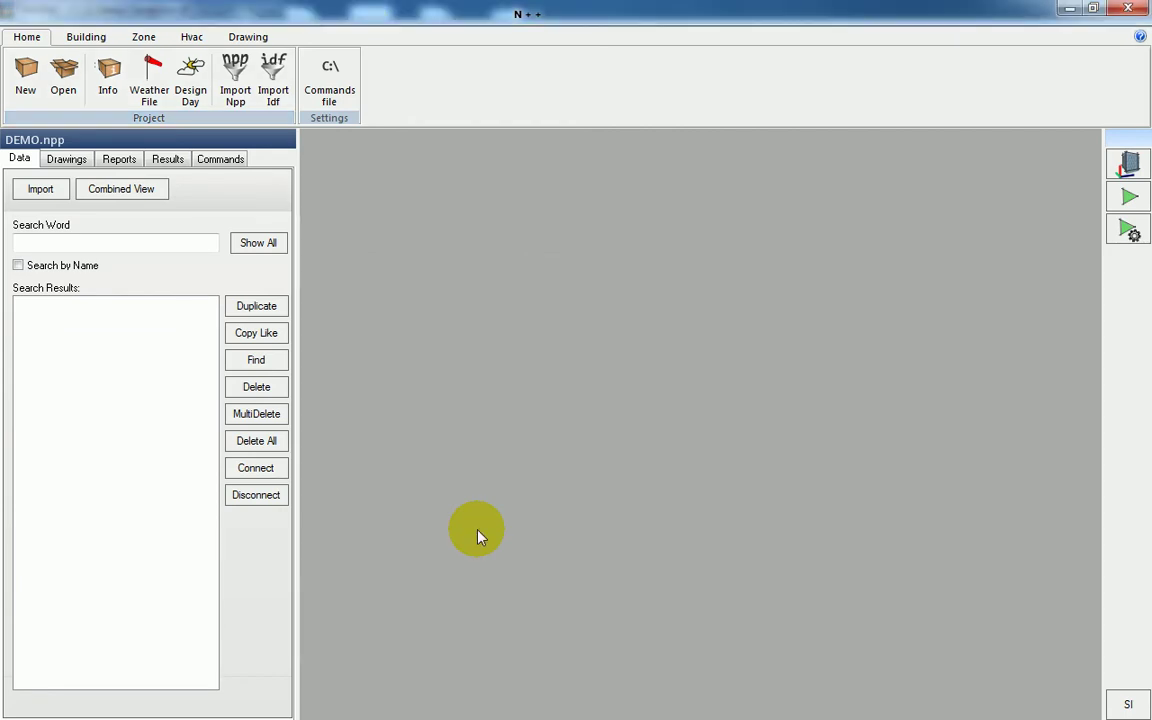
pyautogui.click(257, 244)
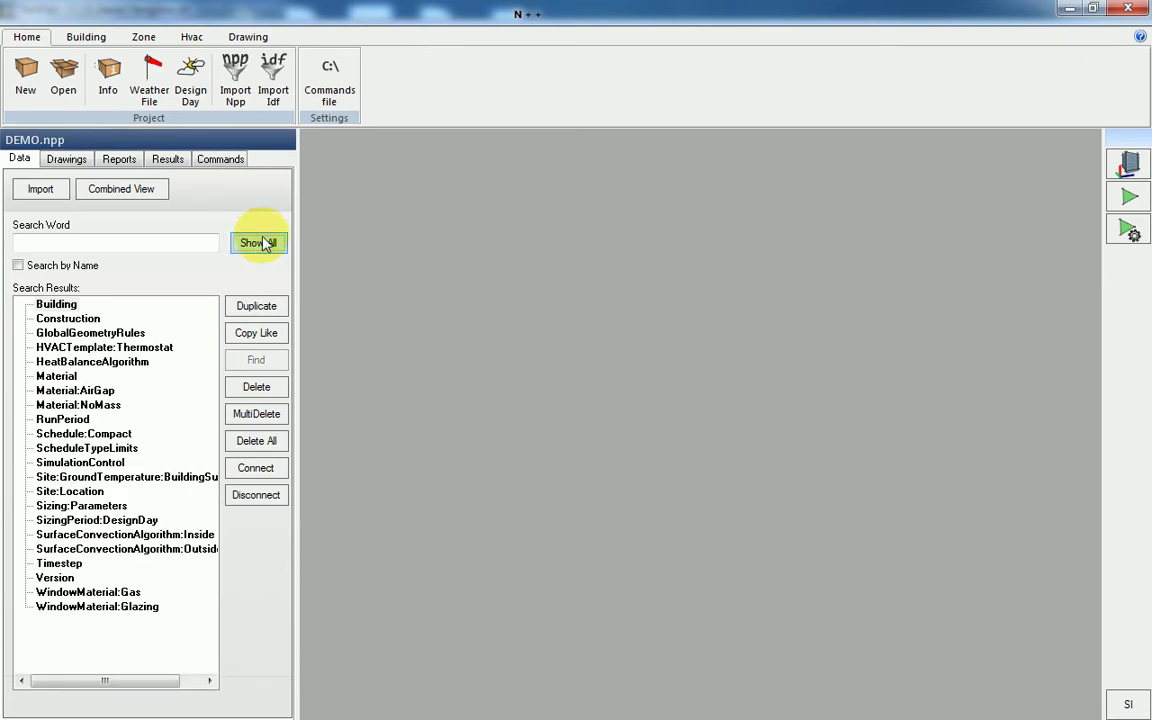
pyautogui.doubleClick(66, 320)
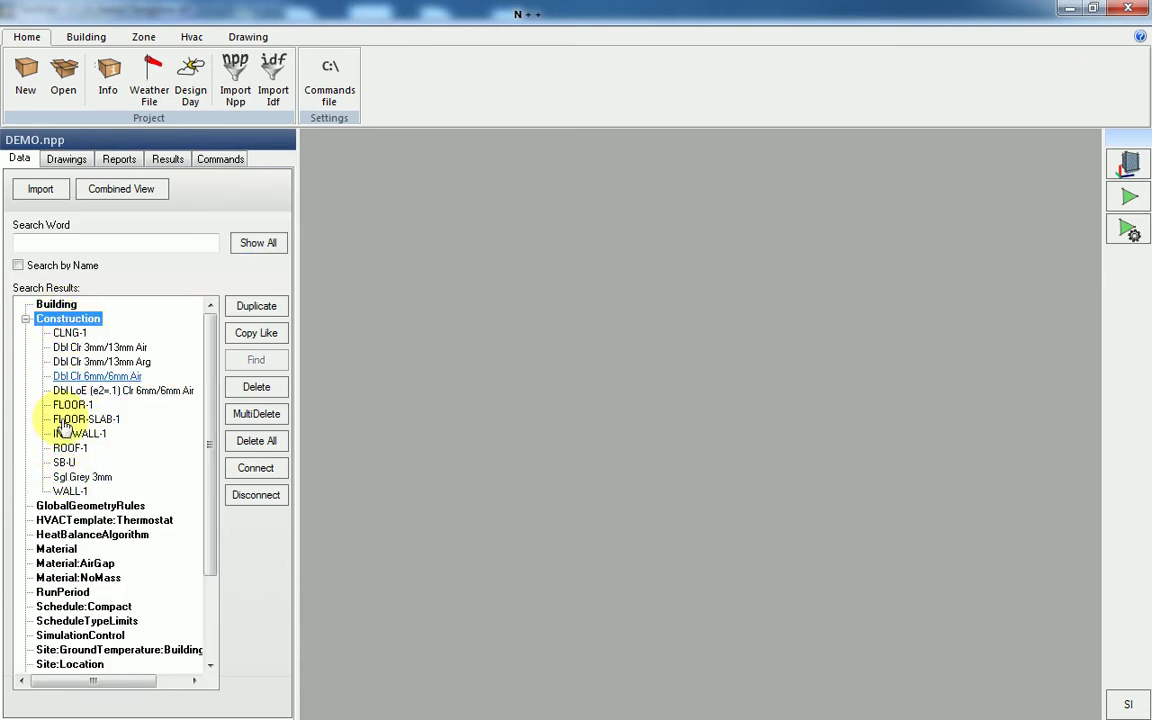
# Step: Create a new project drawing named 1
pyautogui.click(68, 162)
pyautogui.click(41, 190)
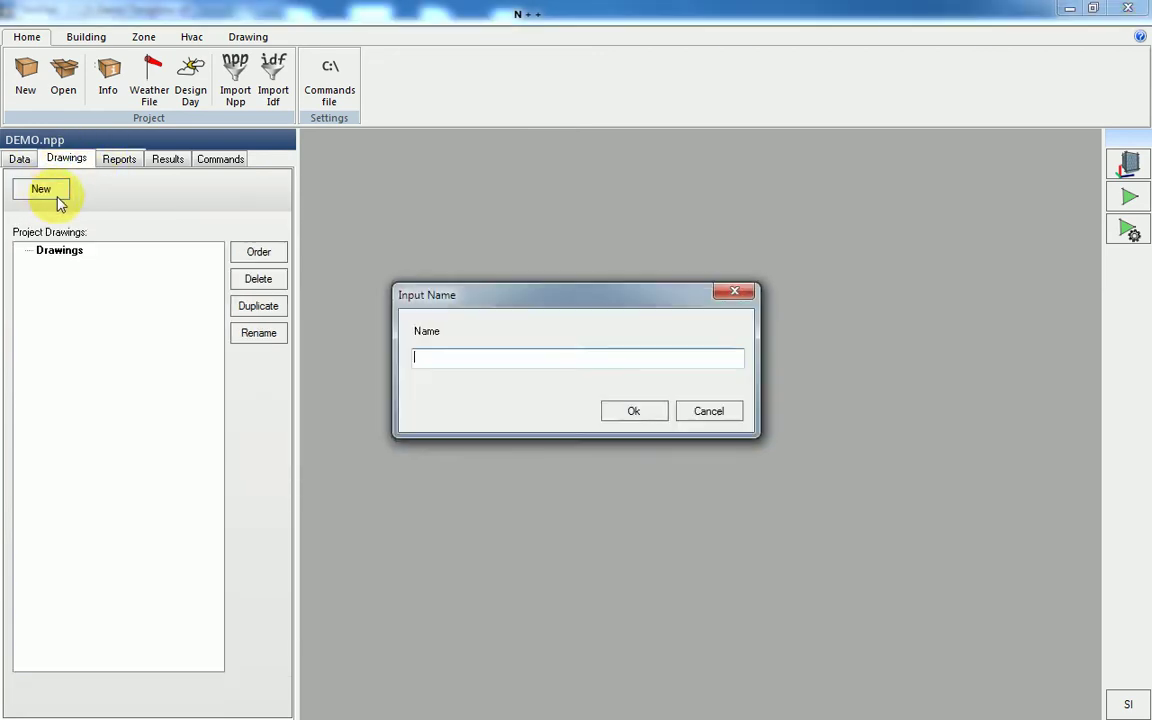
pyautogui.click(624, 411)
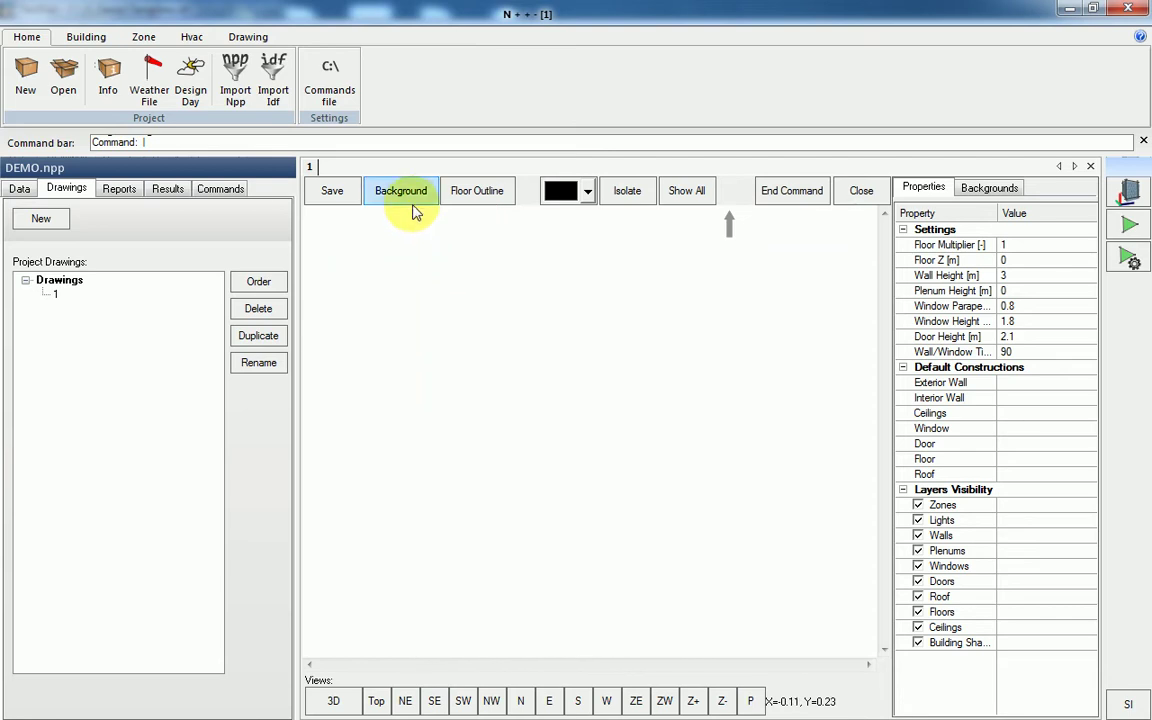
# Step: Insert the floor_plan image as the drawing's background
pyautogui.click(435, 228)
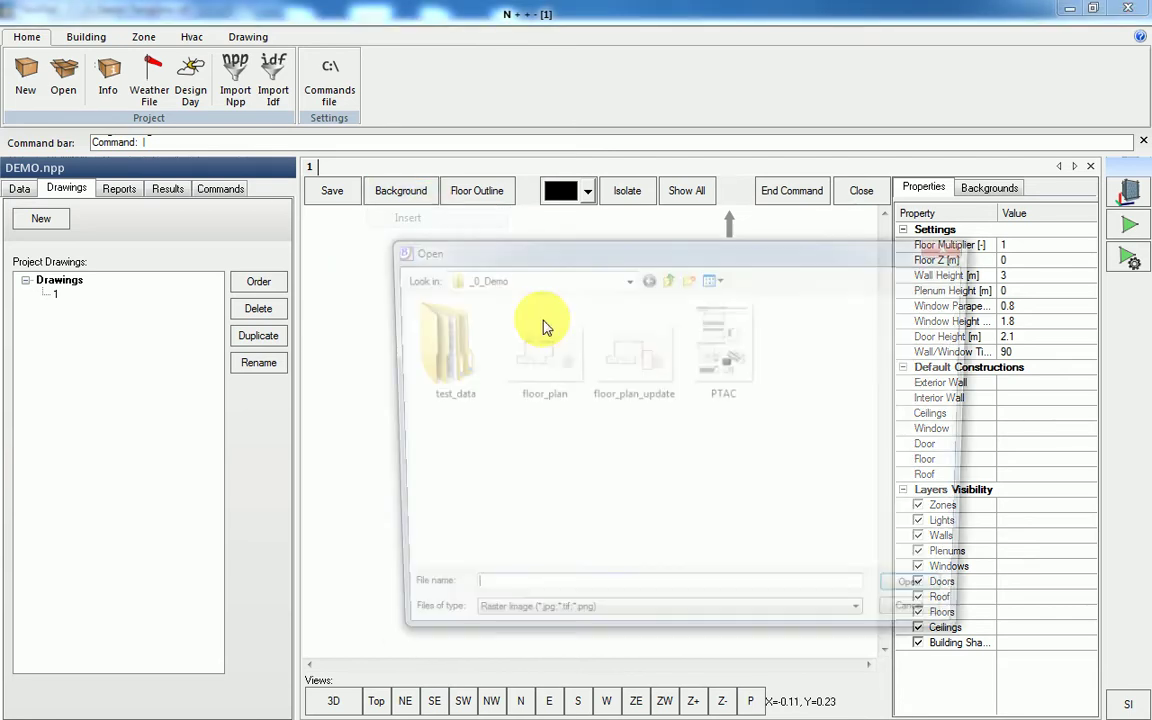
pyautogui.click(530, 345)
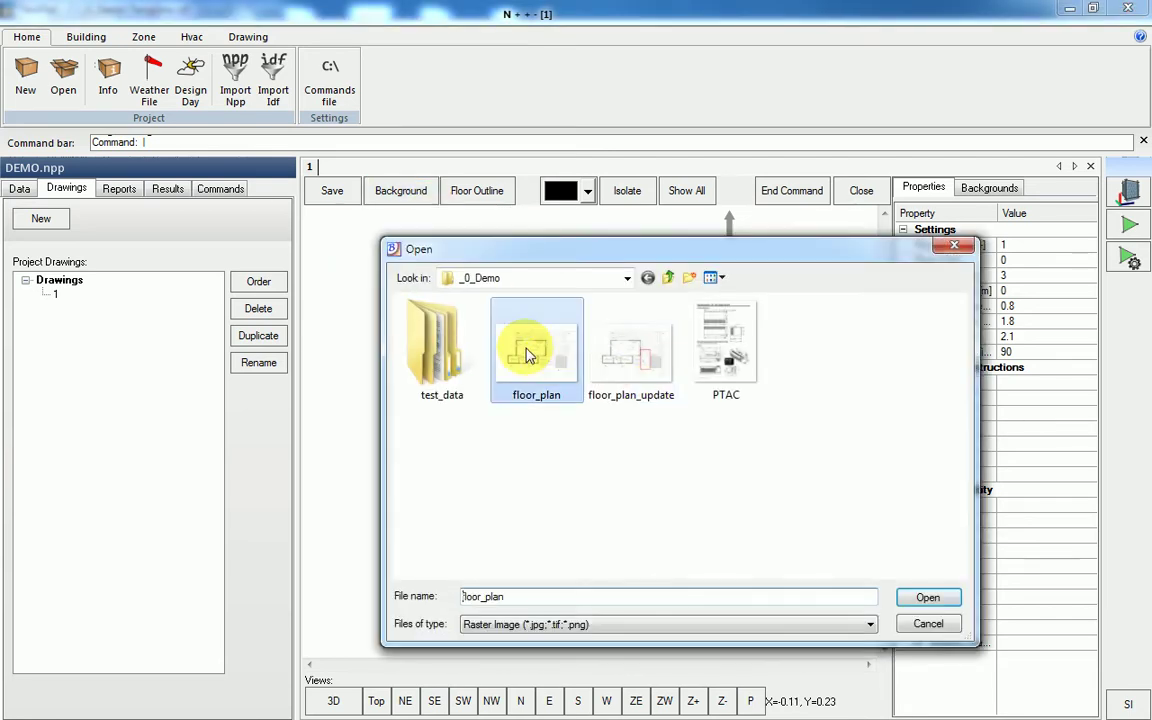
pyautogui.click(925, 597)
# Step: Scale the background by picking both ends of the living room and kitchen's upper exterior wall and setting the real distance to 11
pyautogui.click(388, 192)
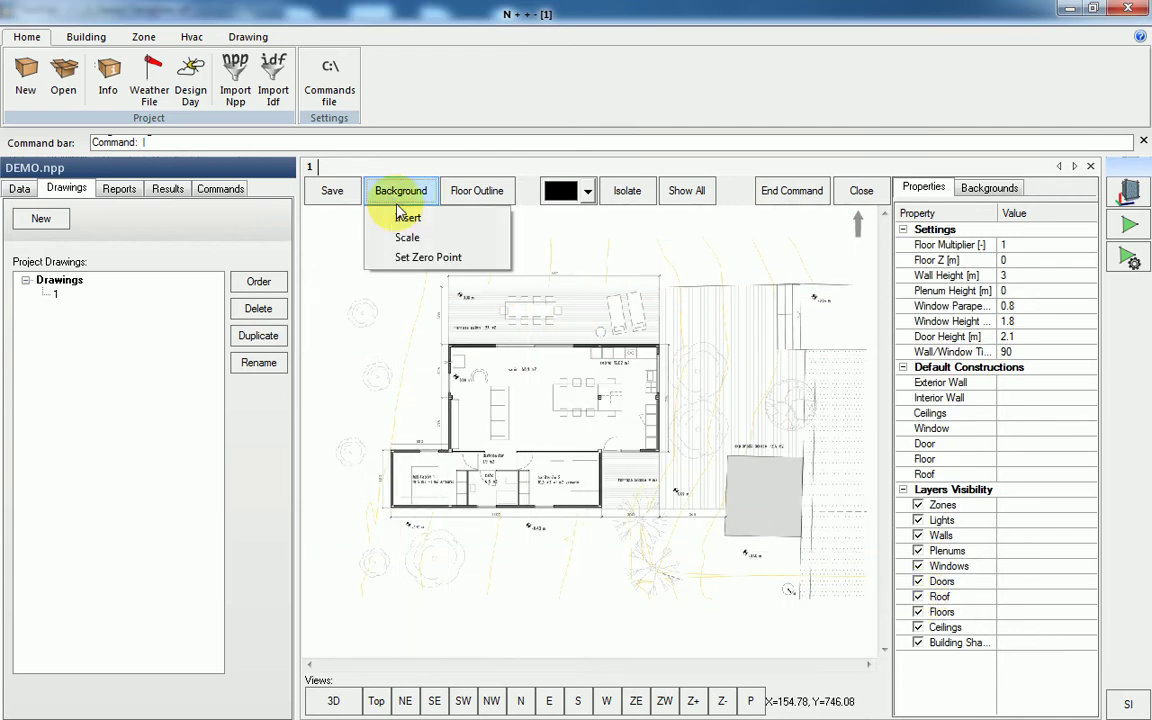
pyautogui.click(399, 238)
pyautogui.scroll(3, 463, 380)
pyautogui.scroll(2, 441, 322)
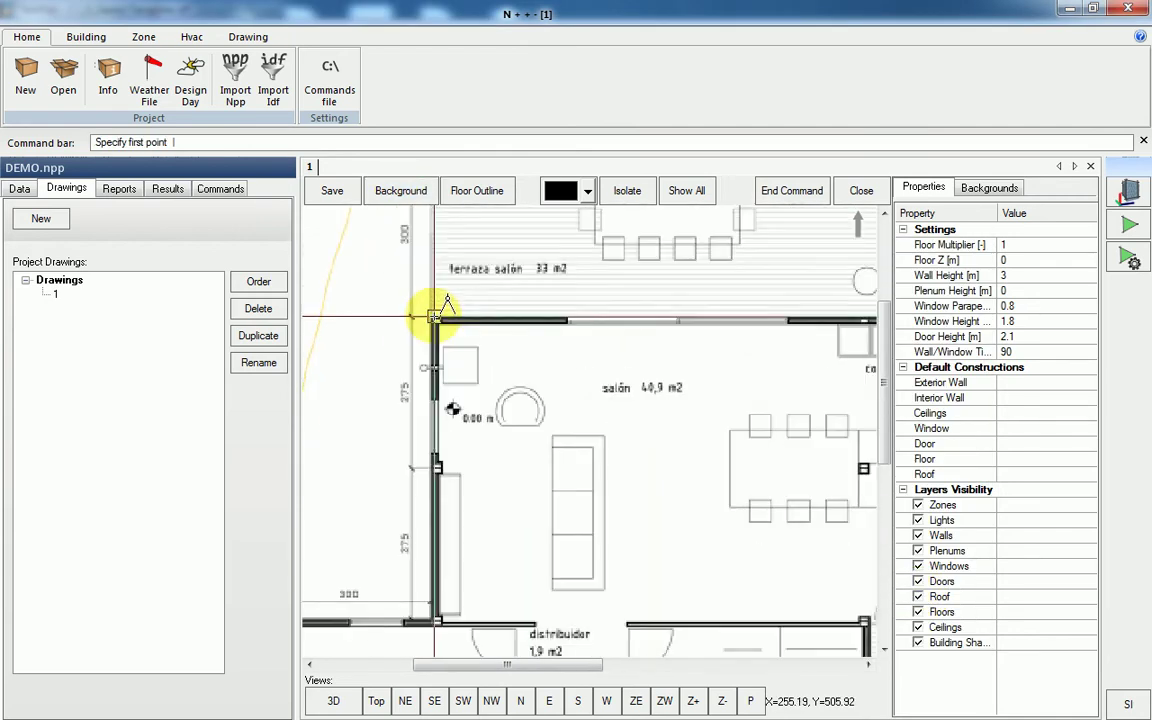
pyautogui.click(433, 310)
pyautogui.scroll(-3, 433, 310)
pyautogui.scroll(2, 610, 348)
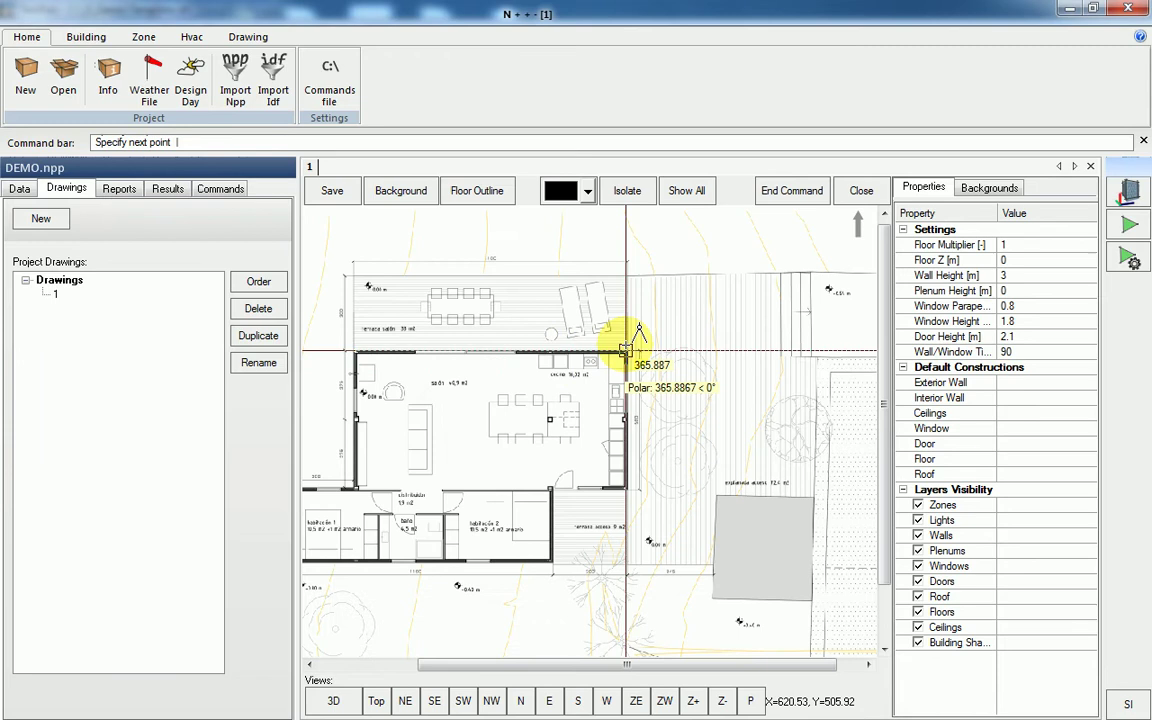
pyautogui.click(626, 351)
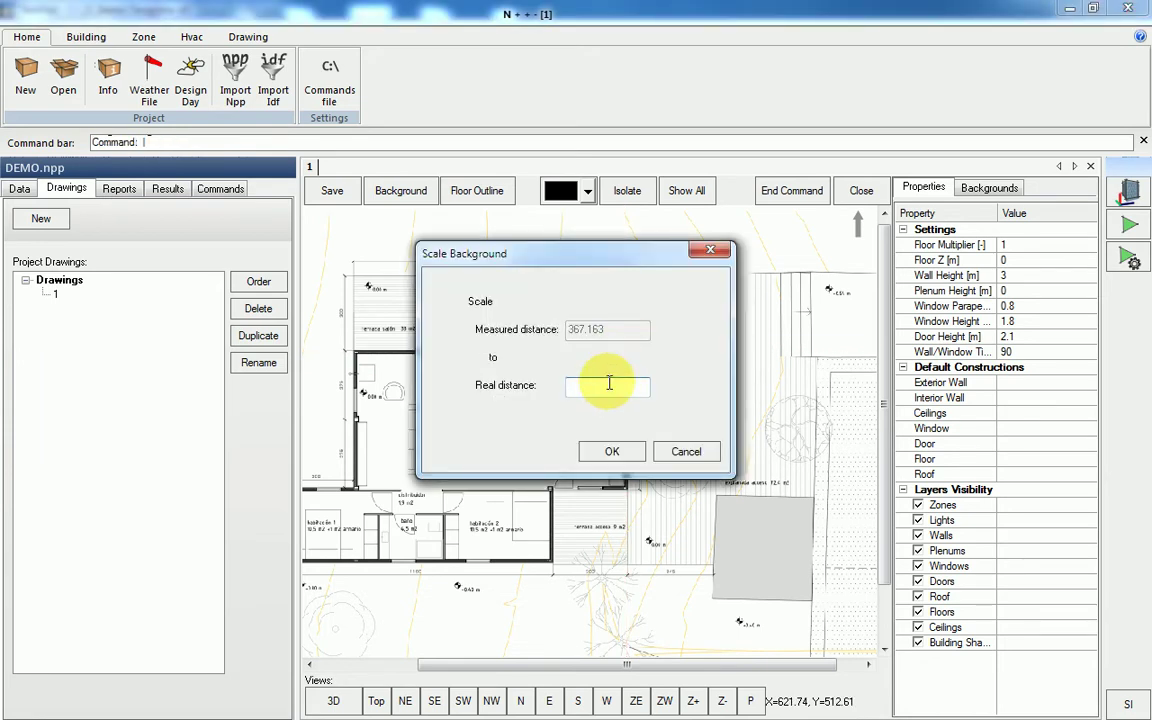
pyautogui.write('11')
pyautogui.click(612, 452)
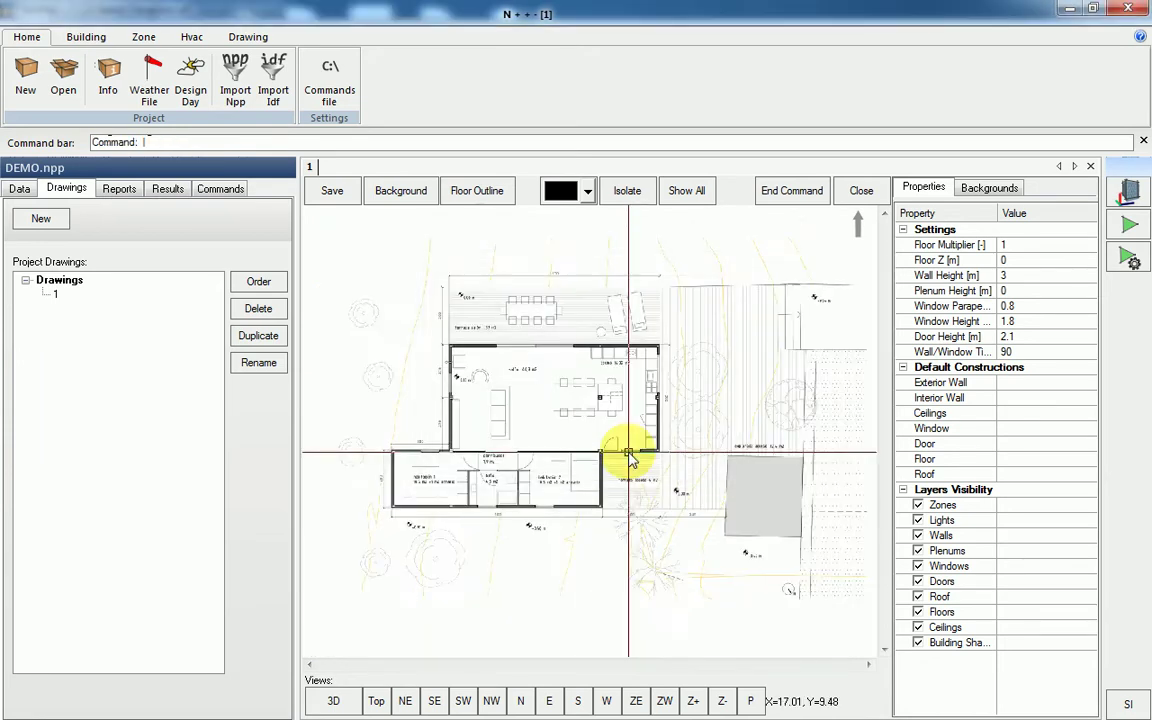
# Step: Set the background's zero point at the upper-left outer corner of the living room
pyautogui.click(400, 190)
pyautogui.click(427, 258)
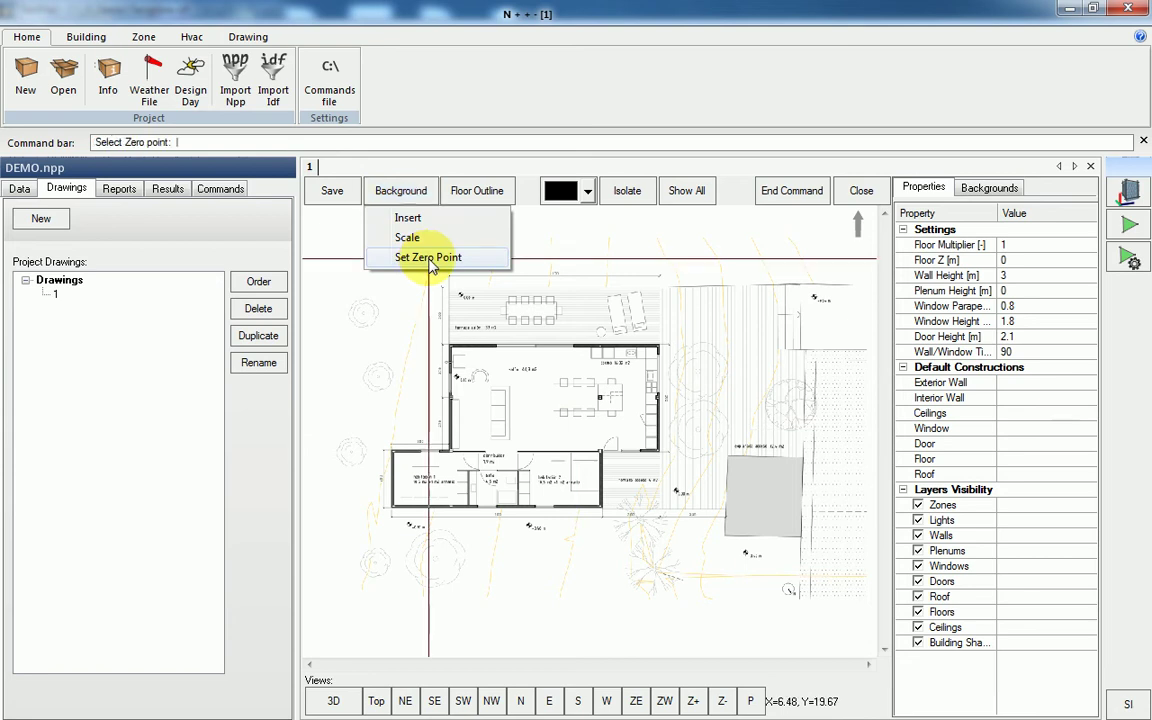
pyautogui.scroll(5, 450, 347)
pyautogui.click(411, 329)
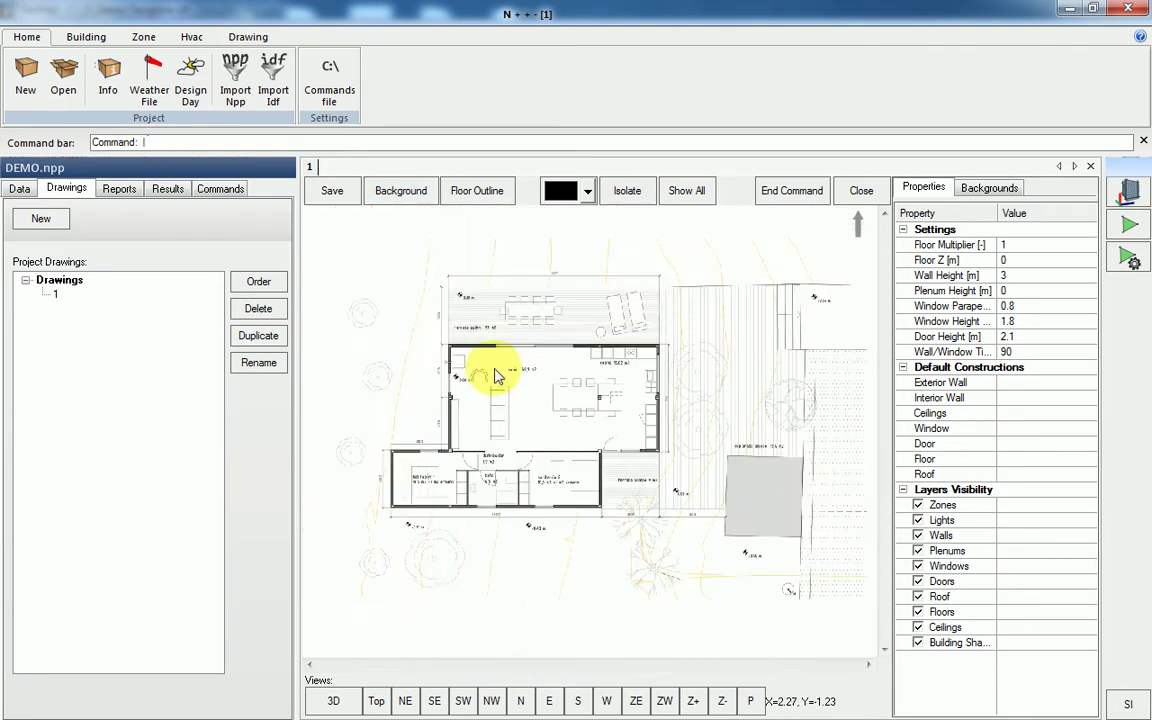
# Step: Set the drawing's default constructions to WALL-1 for exterior walls and INT-WALL-1 for interior walls
pyautogui.click(1079, 383)
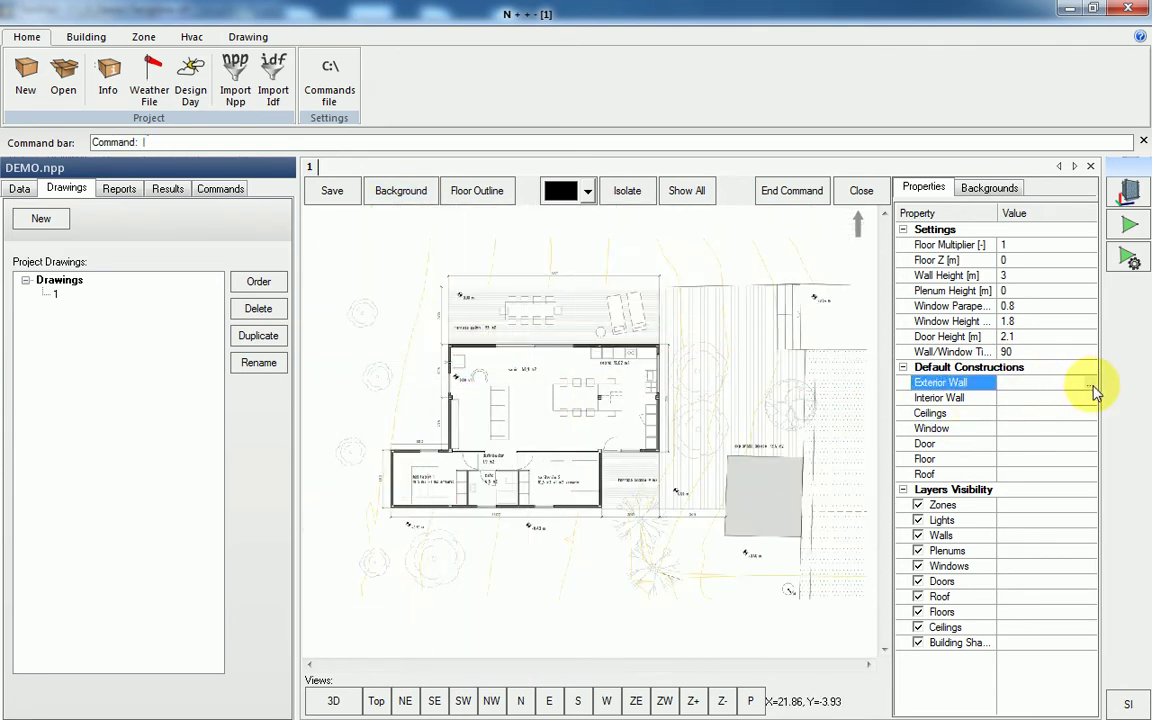
pyautogui.click(1089, 383)
pyautogui.doubleClick(438, 319)
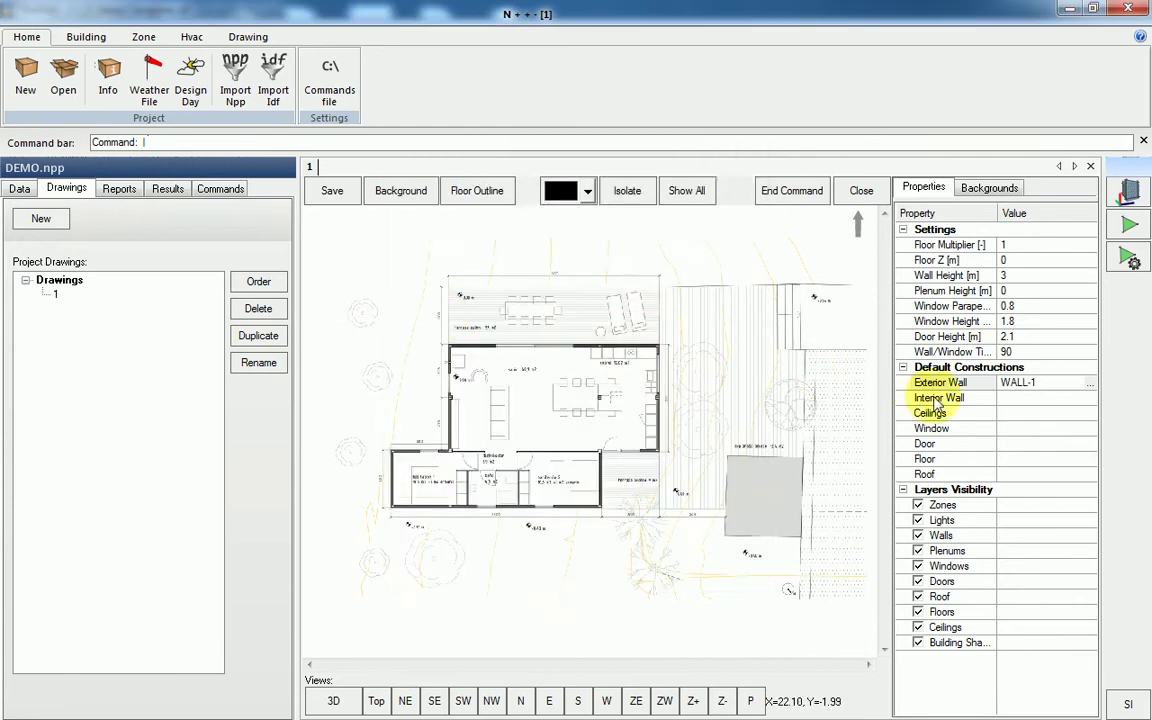
pyautogui.click(1023, 398)
pyautogui.click(1089, 398)
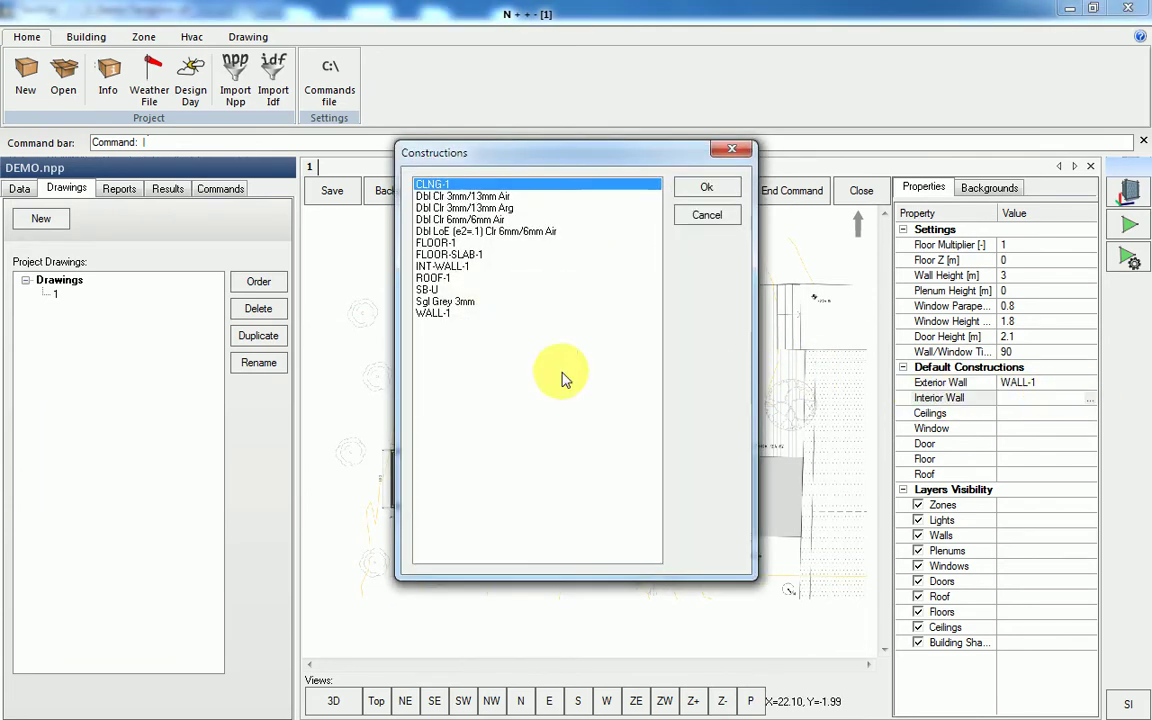
pyautogui.doubleClick(443, 267)
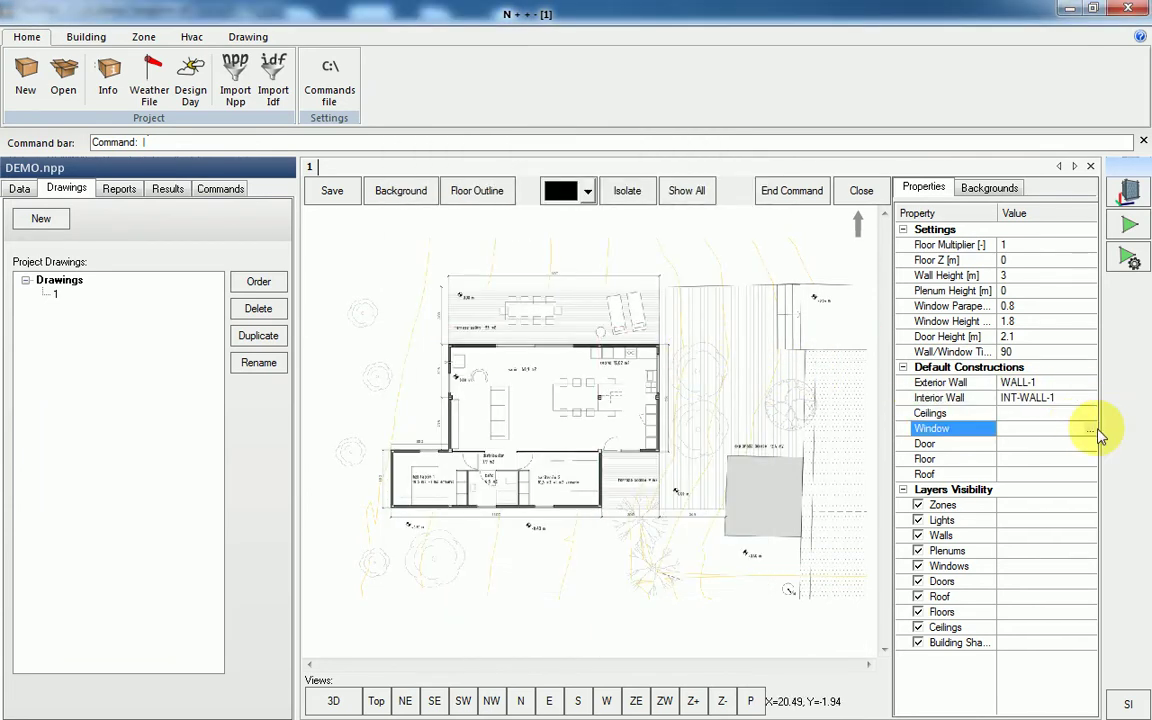
# Step: Set the default constructions to Dbl Clr 3mm/13mm Air for windows, FLOOR-SLAB-1 for floors and ROOF-1 for roofs
pyautogui.click(1089, 428)
pyautogui.doubleClick(470, 198)
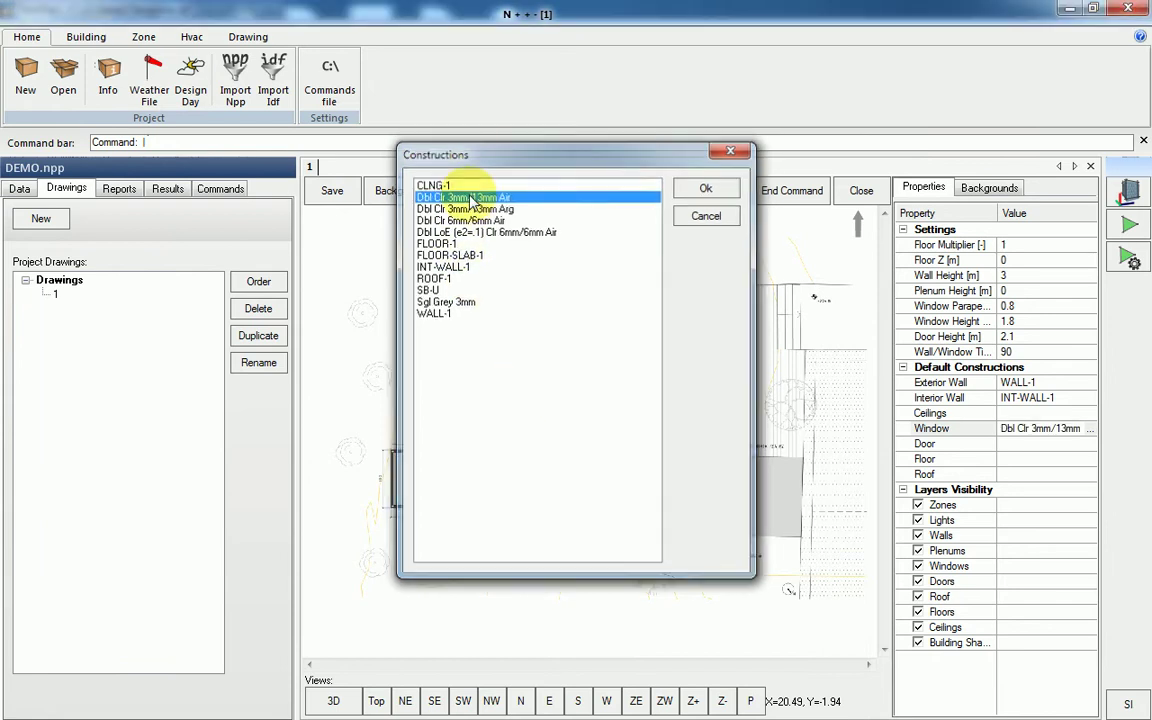
pyautogui.click(1080, 460)
pyautogui.click(1088, 459)
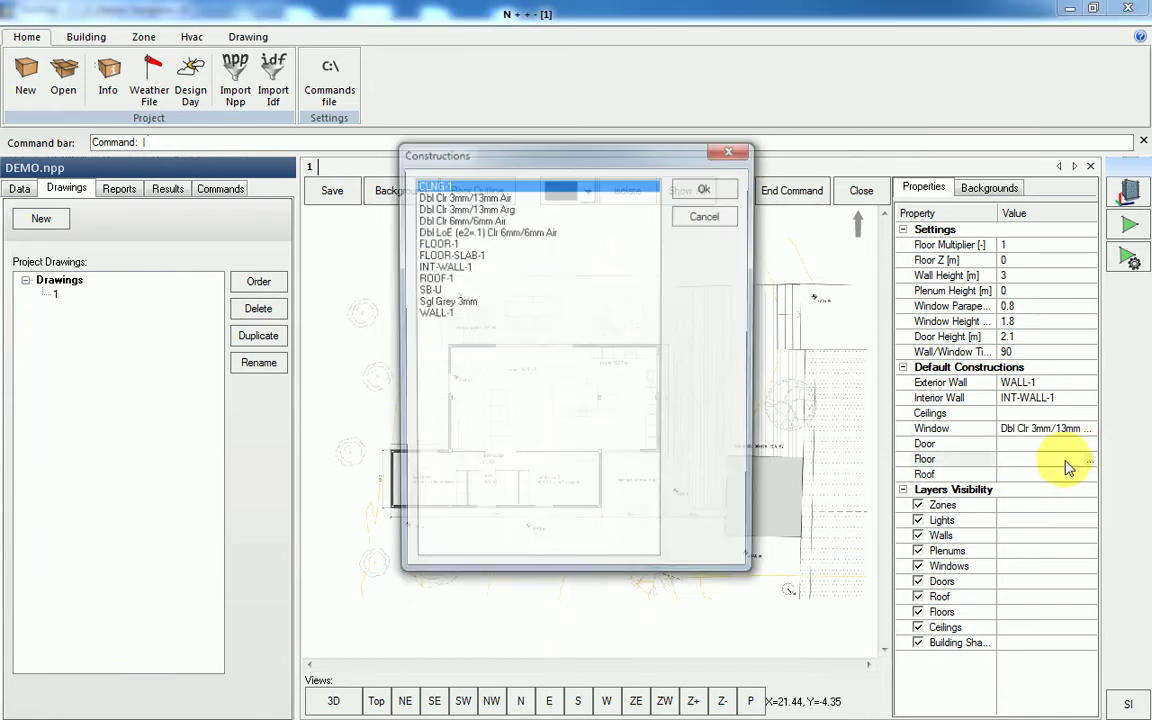
pyautogui.doubleClick(455, 256)
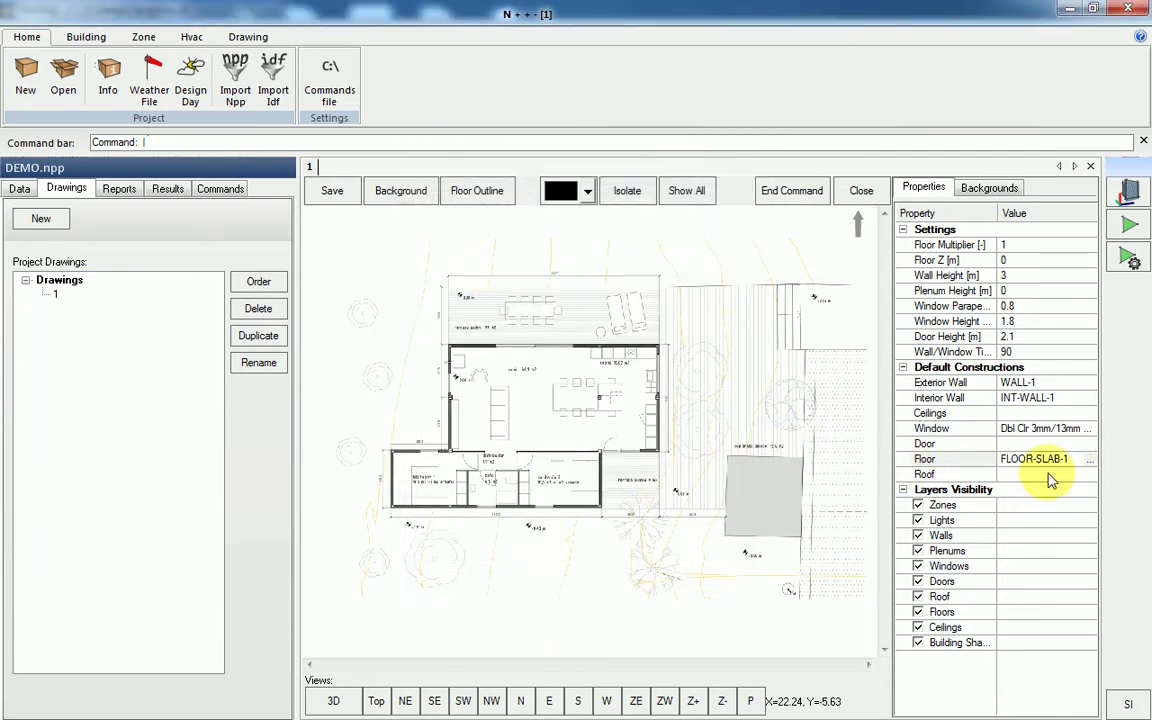
pyautogui.click(1062, 474)
pyautogui.click(1089, 474)
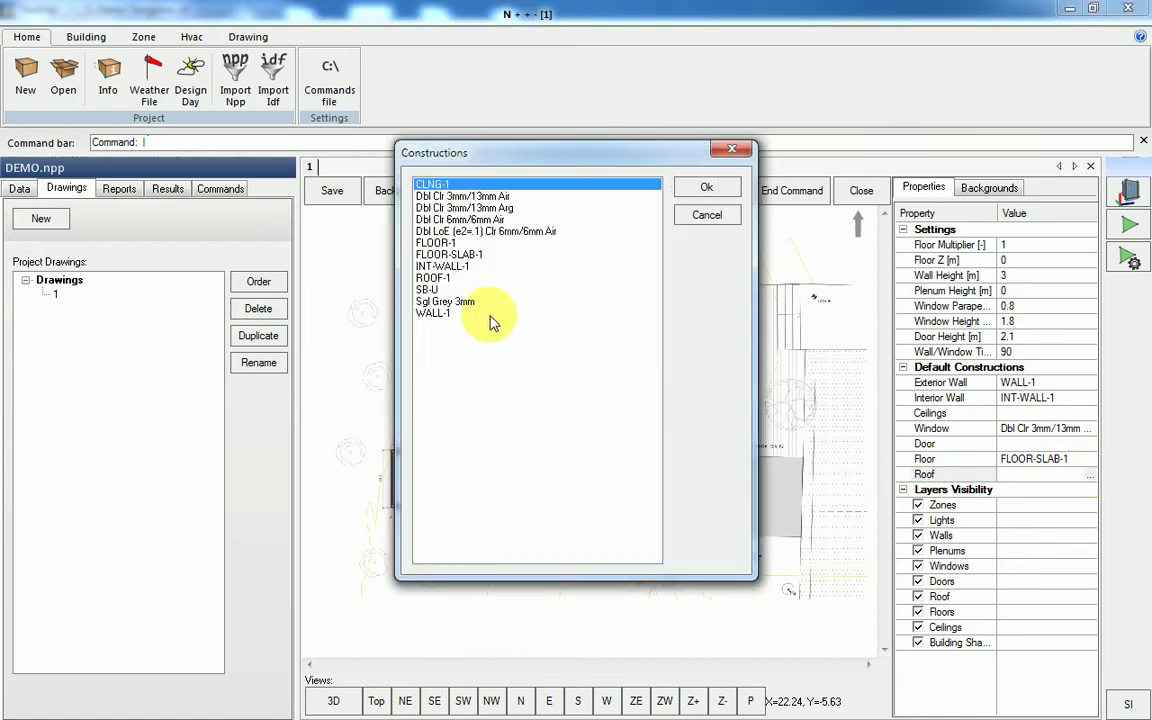
pyautogui.doubleClick(433, 278)
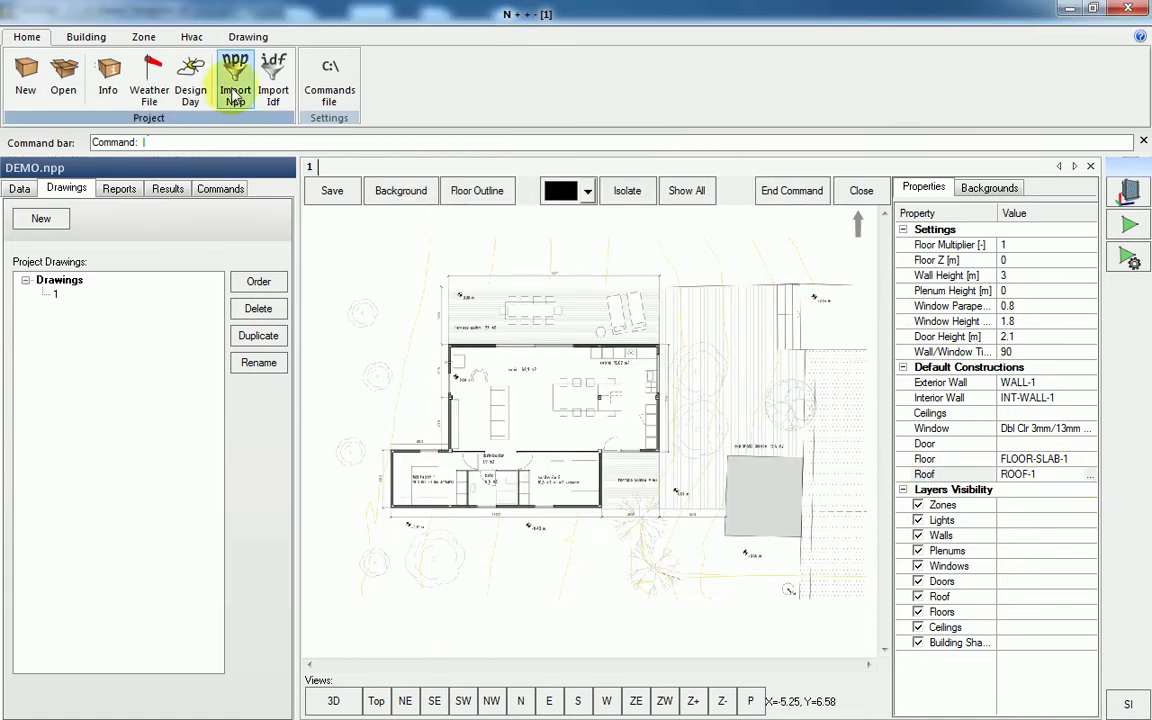
# Step: Draw a rectangular zone over the living room and kitchen, from the upper-left to the lower-right outer corner
pyautogui.click(145, 37)
pyautogui.click(67, 90)
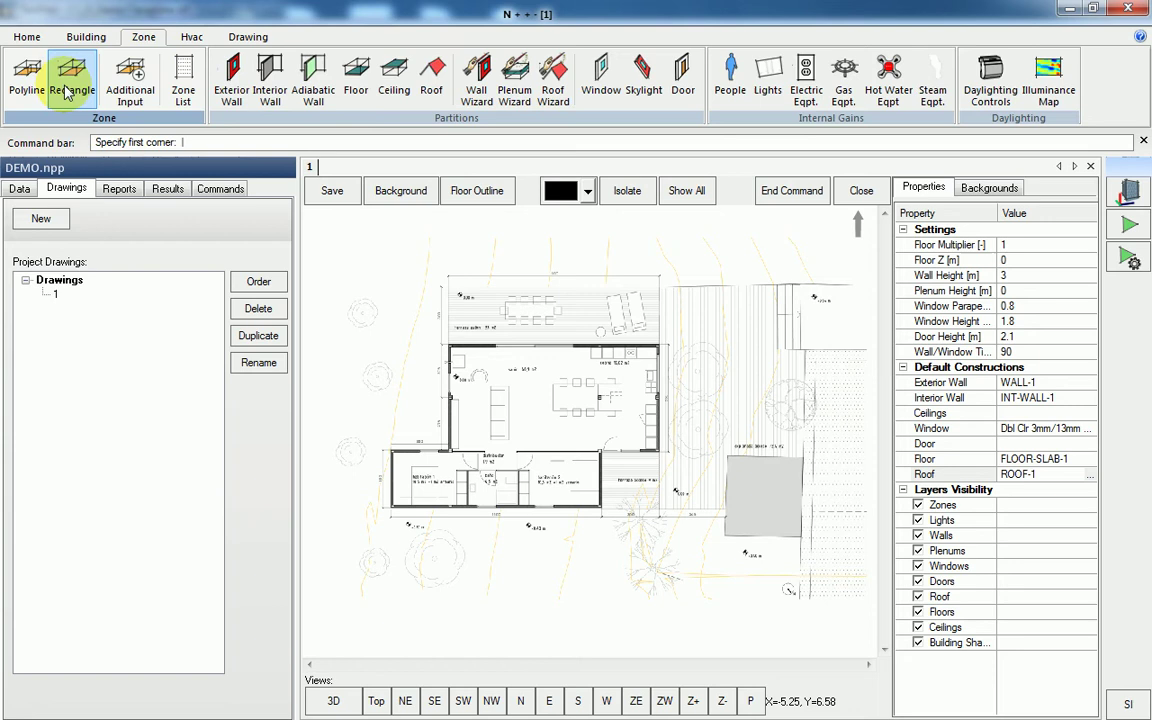
pyautogui.scroll(3, 442, 363)
pyautogui.click(423, 318)
pyautogui.scroll(-1, 700, 480)
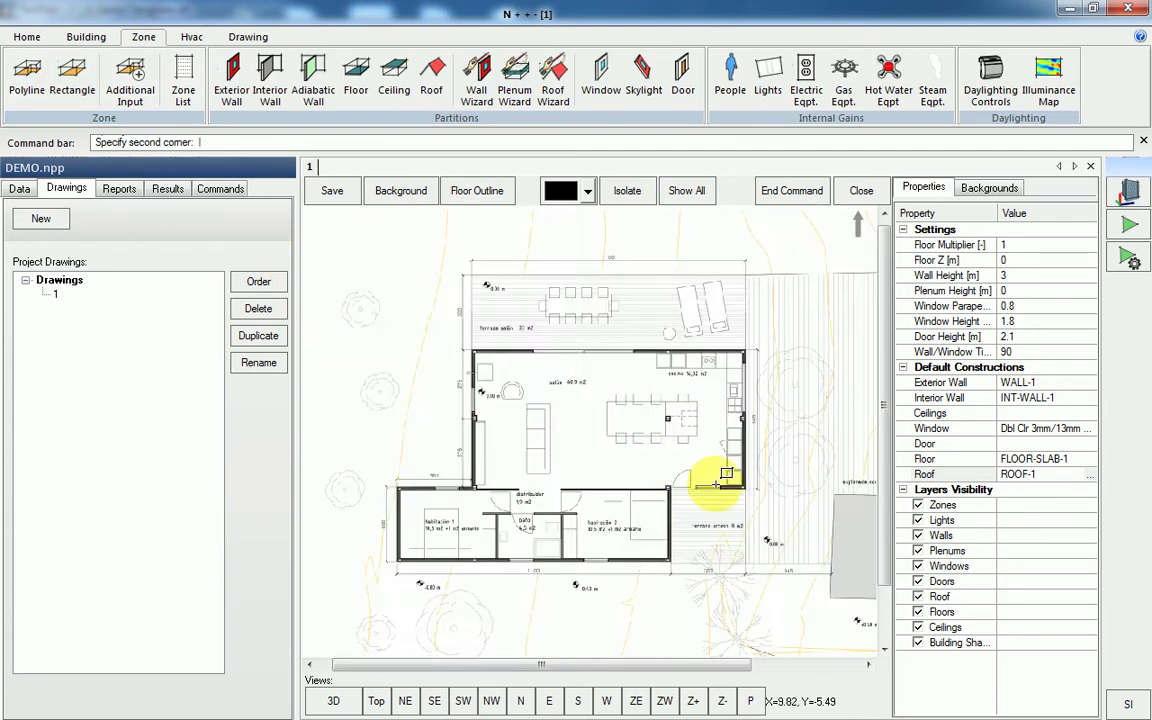
pyautogui.click(744, 487)
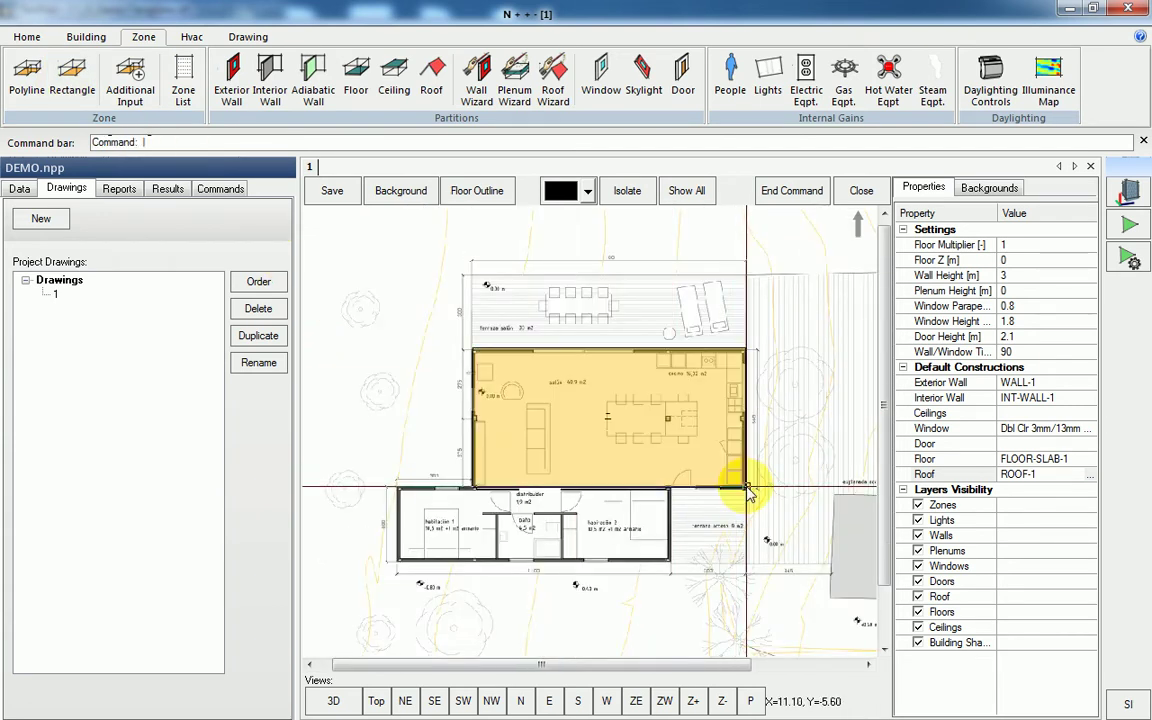
# Step: Draw a rectangular zone over the right-hand bedroom (habitación 2)
pyautogui.click(91, 92)
pyautogui.click(499, 488)
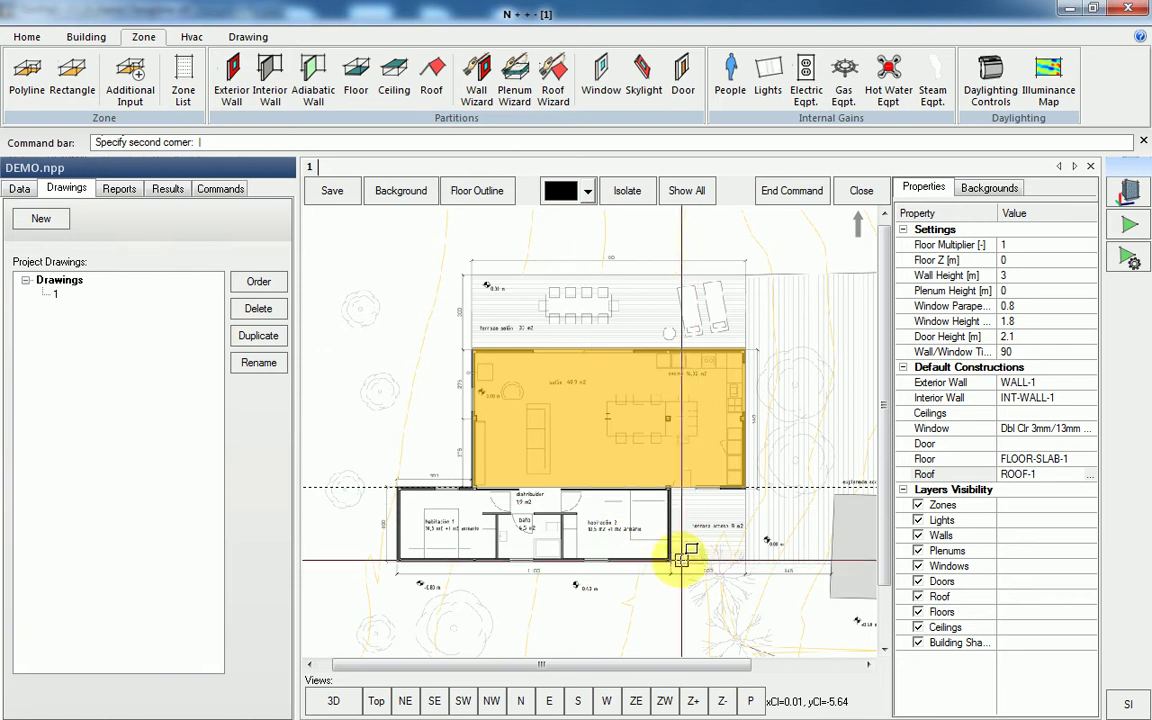
pyautogui.click(669, 558)
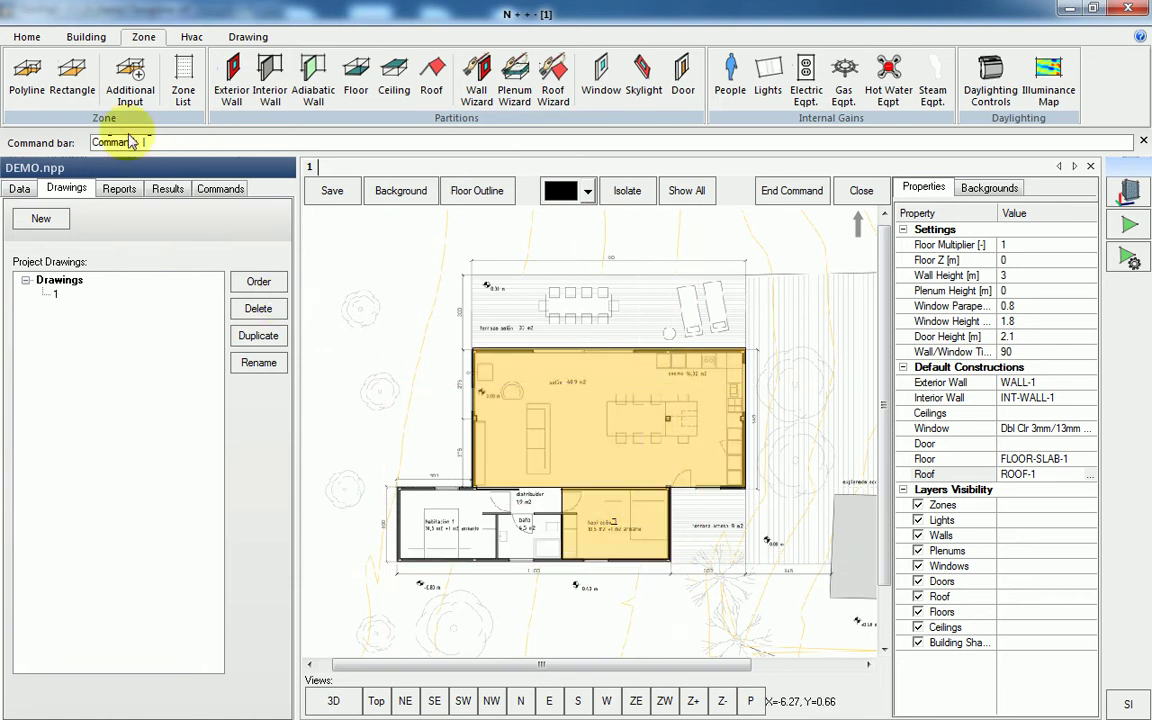
# Step: Draw rectangular zones over the bathroom (baño) and the small distributor above it
pyautogui.click(72, 75)
pyautogui.click(499, 558)
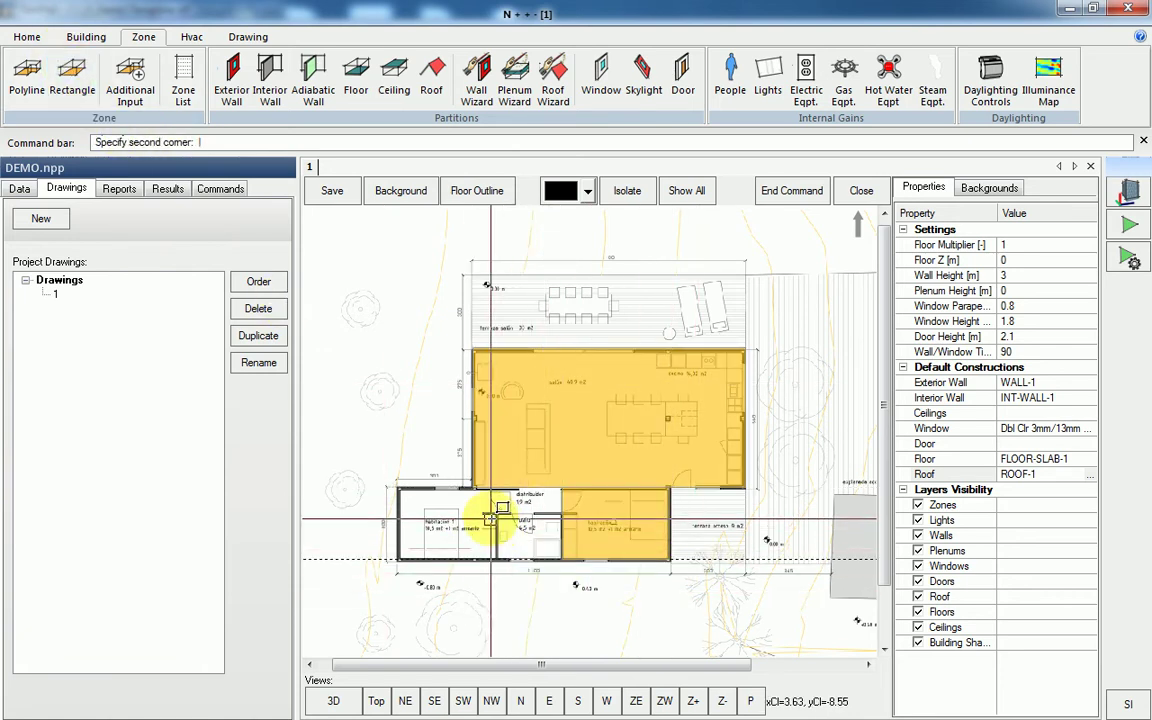
pyautogui.click(497, 512)
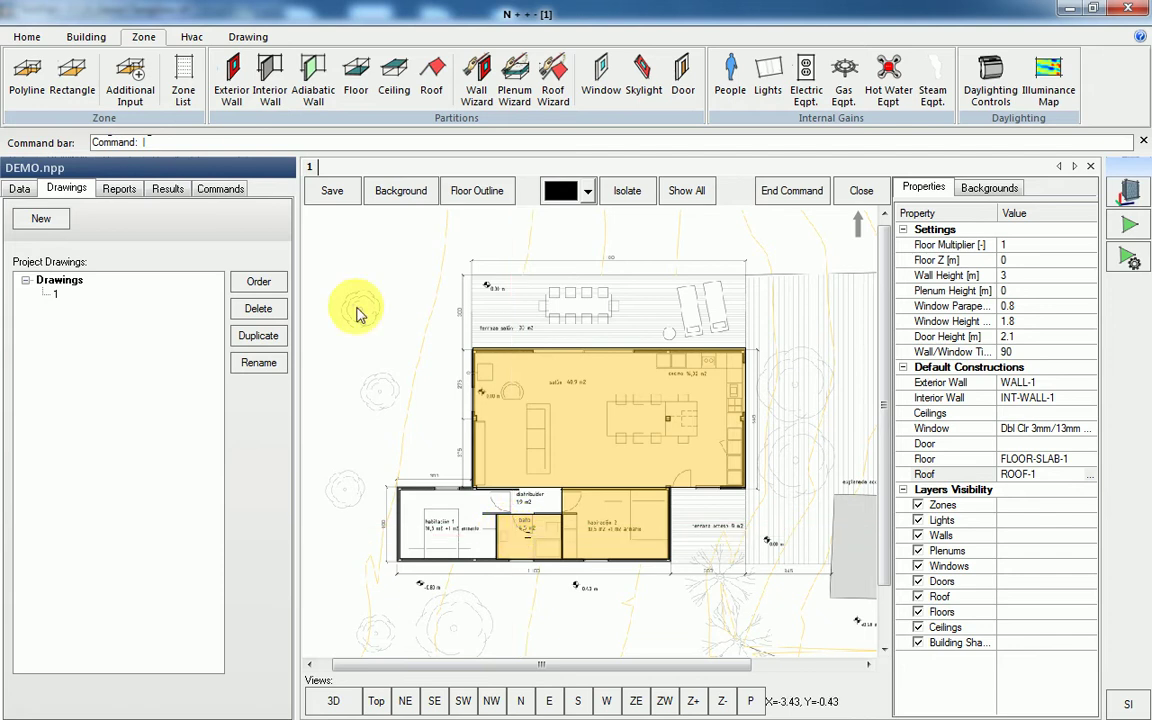
pyautogui.click(72, 75)
pyautogui.click(466, 488)
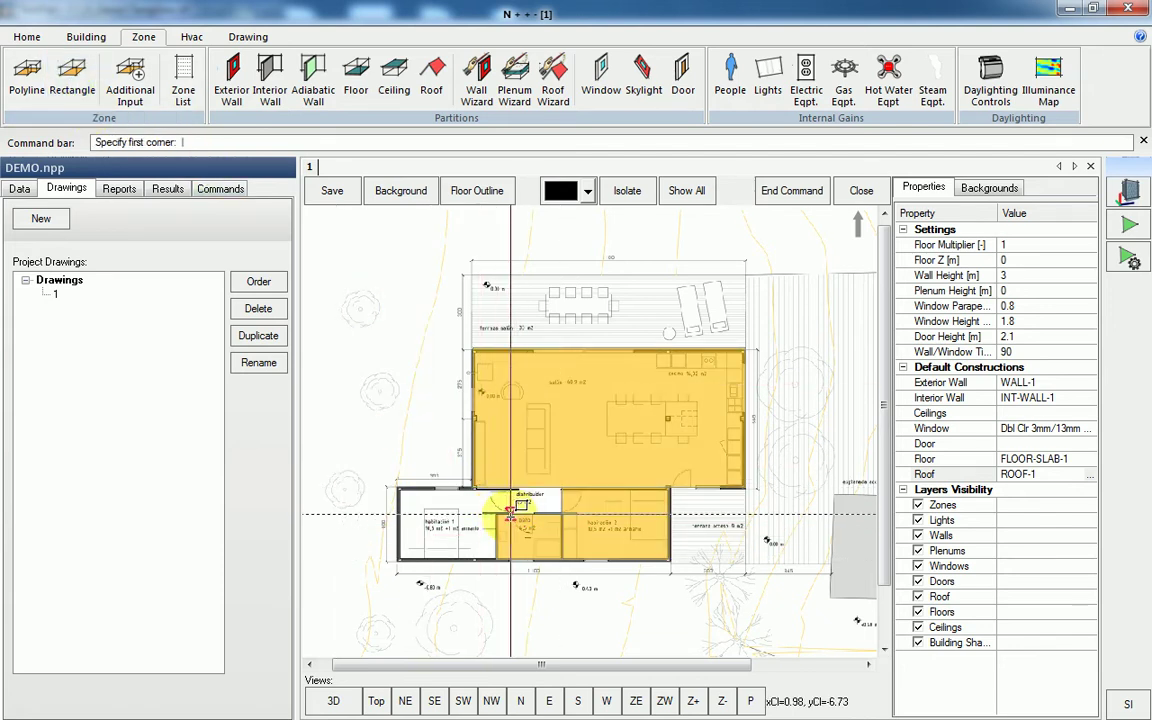
pyautogui.click(562, 486)
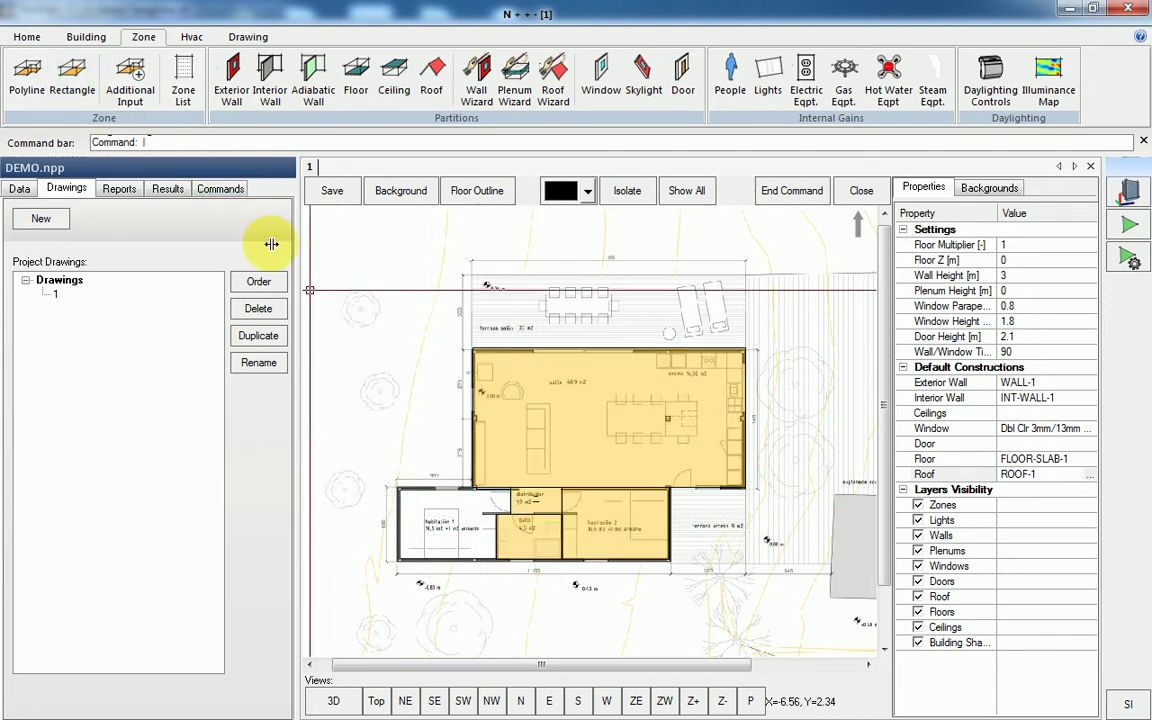
# Step: Trace a polyline zone around the remaining left-hand bedroom (habitación 1) and finish it
pyautogui.click(27, 75)
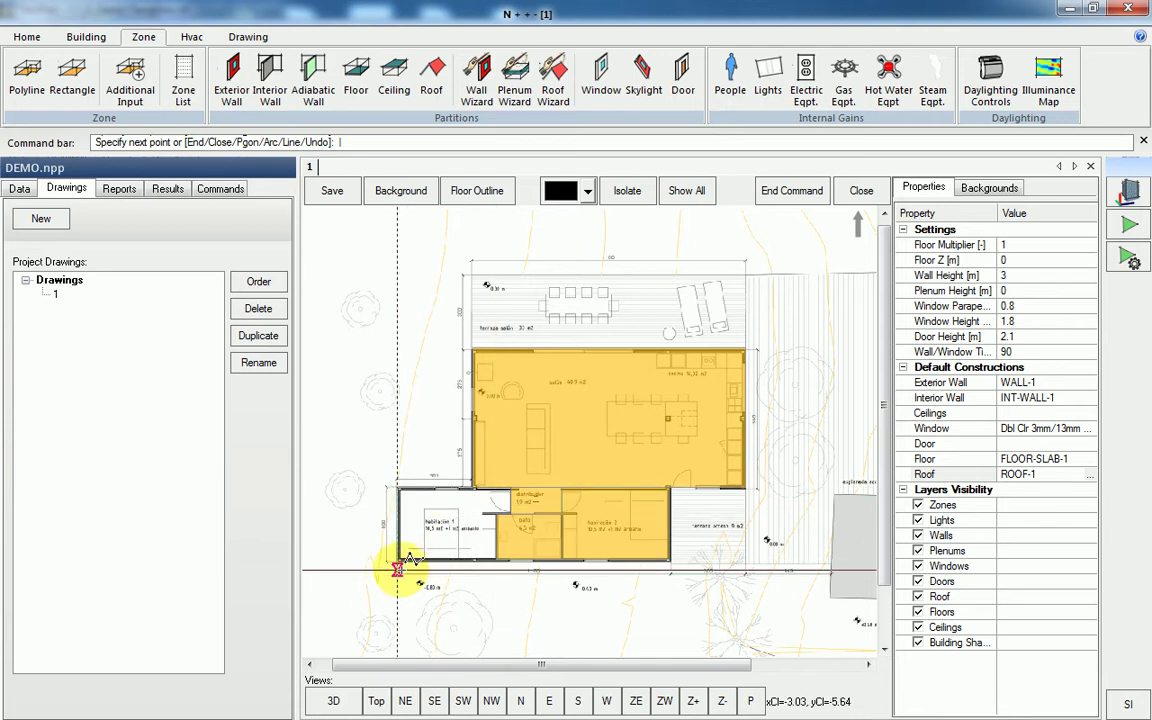
pyautogui.rightClick(426, 521)
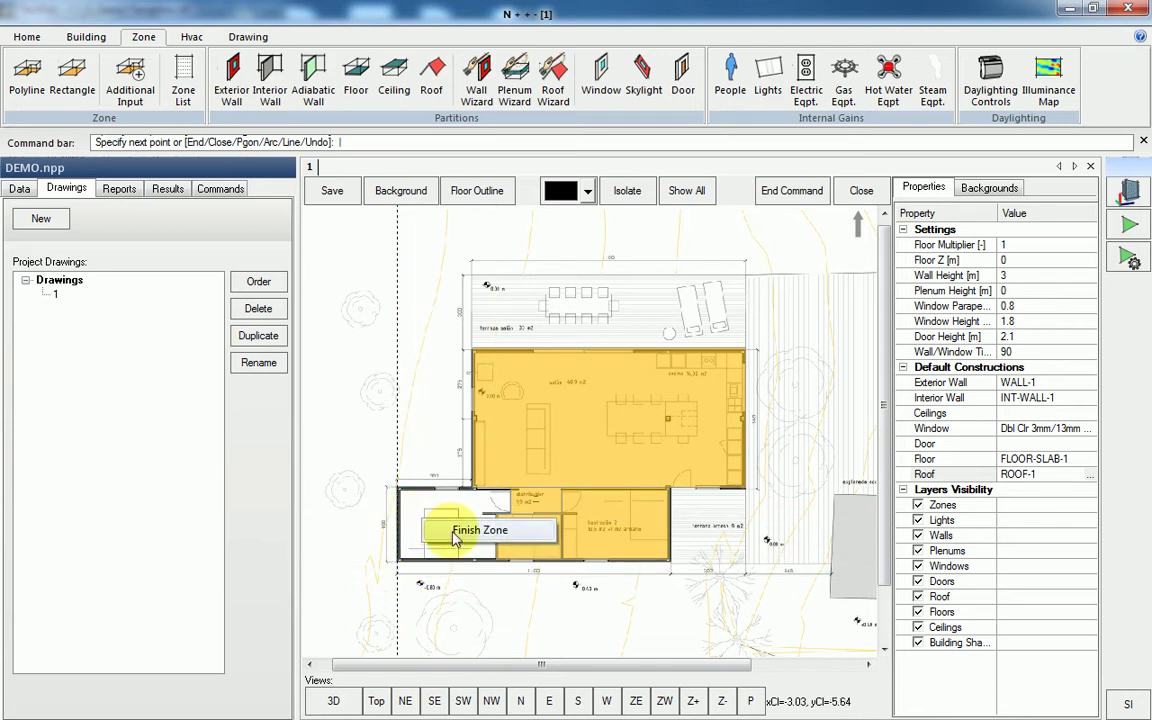
pyautogui.click(455, 538)
# Step: Name the living room and kitchen zone LR
pyautogui.doubleClick(604, 432)
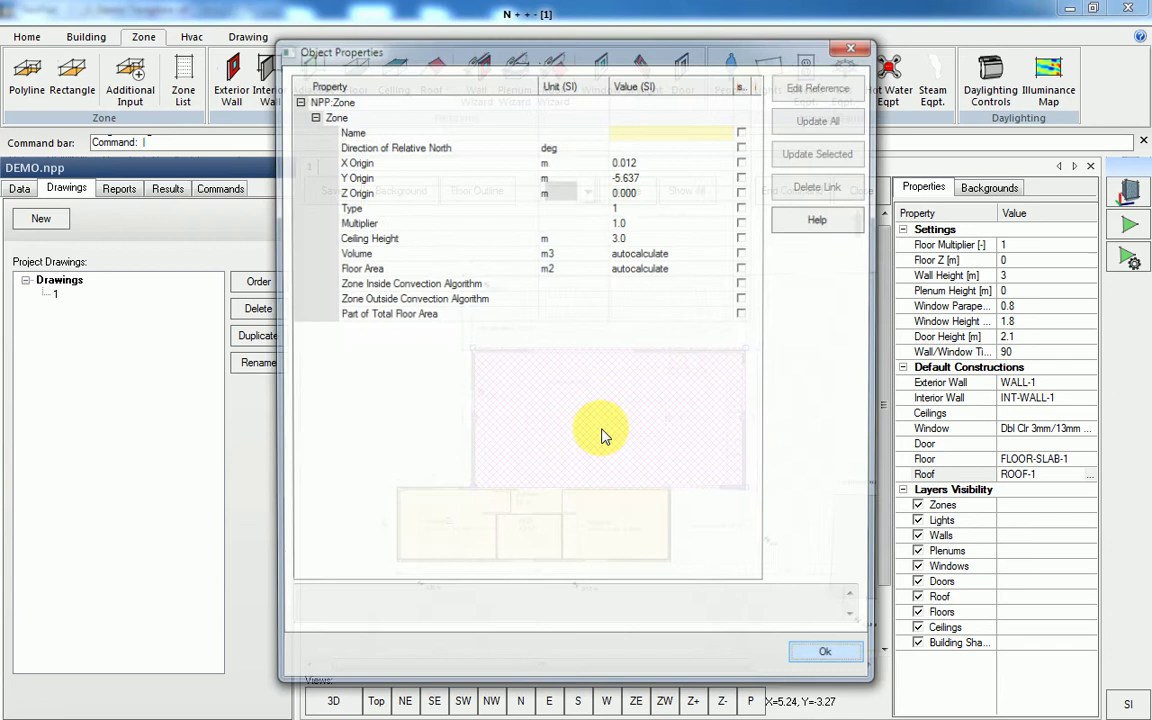
pyautogui.click(686, 130)
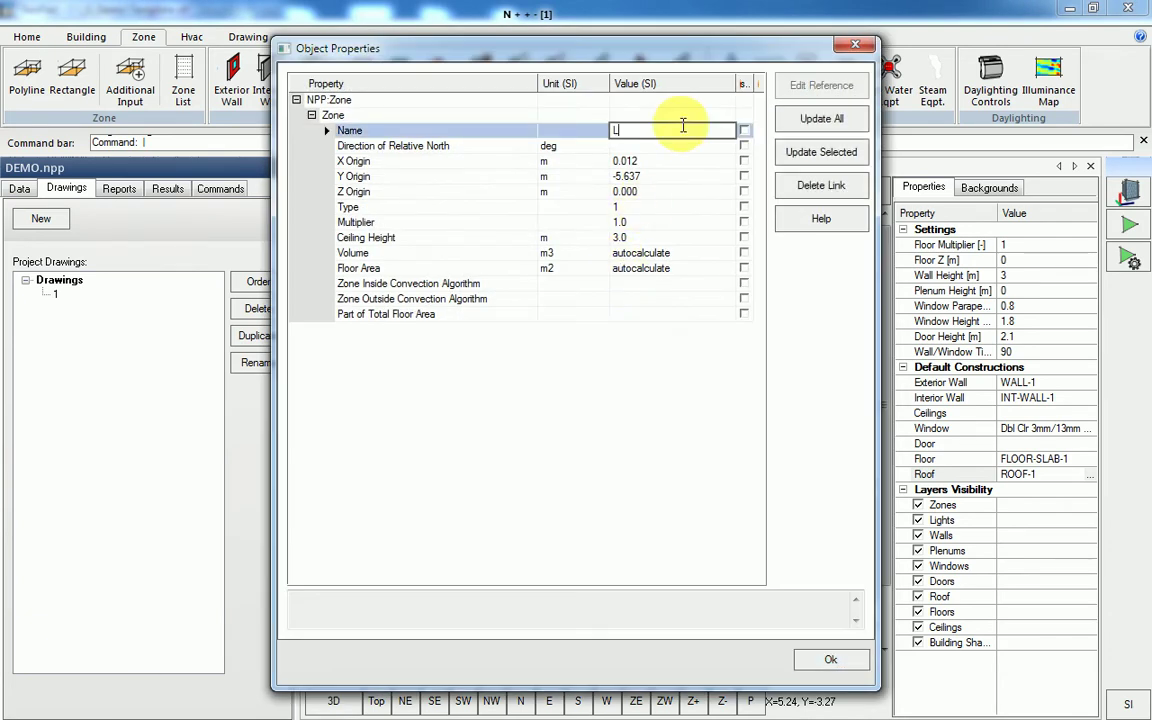
pyautogui.click(830, 659)
# Step: Name the right-hand bedroom zone BR1
pyautogui.doubleClick(636, 530)
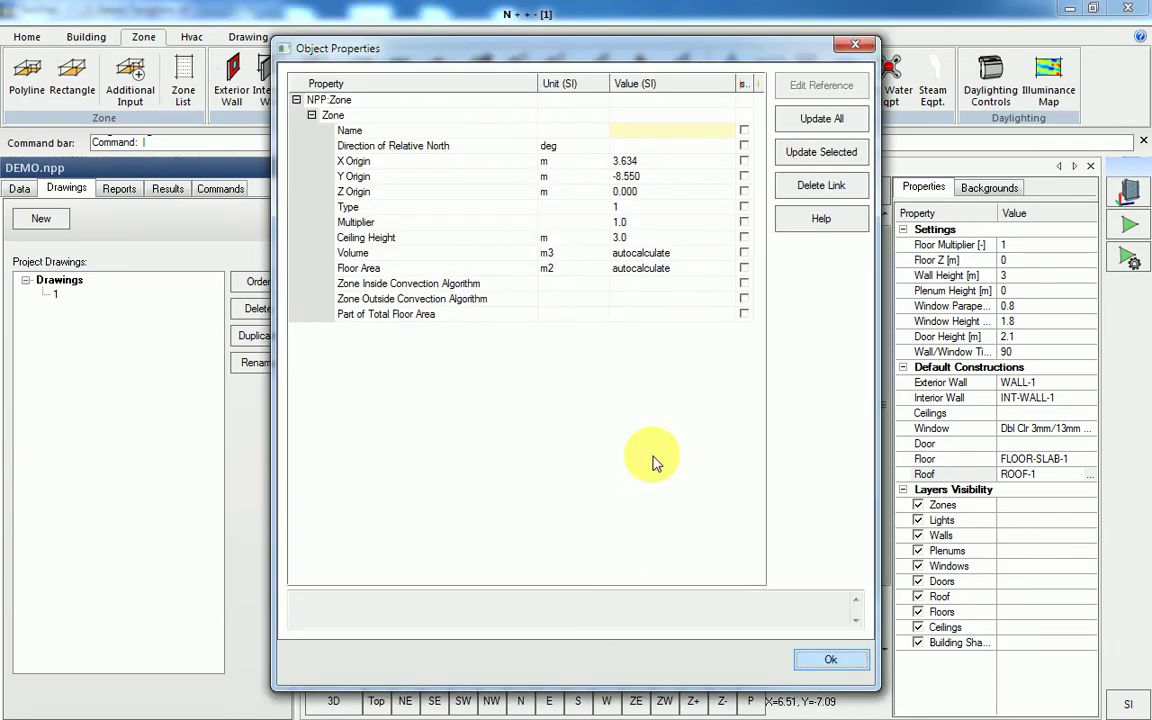
pyautogui.click(649, 130)
pyautogui.write('BR')
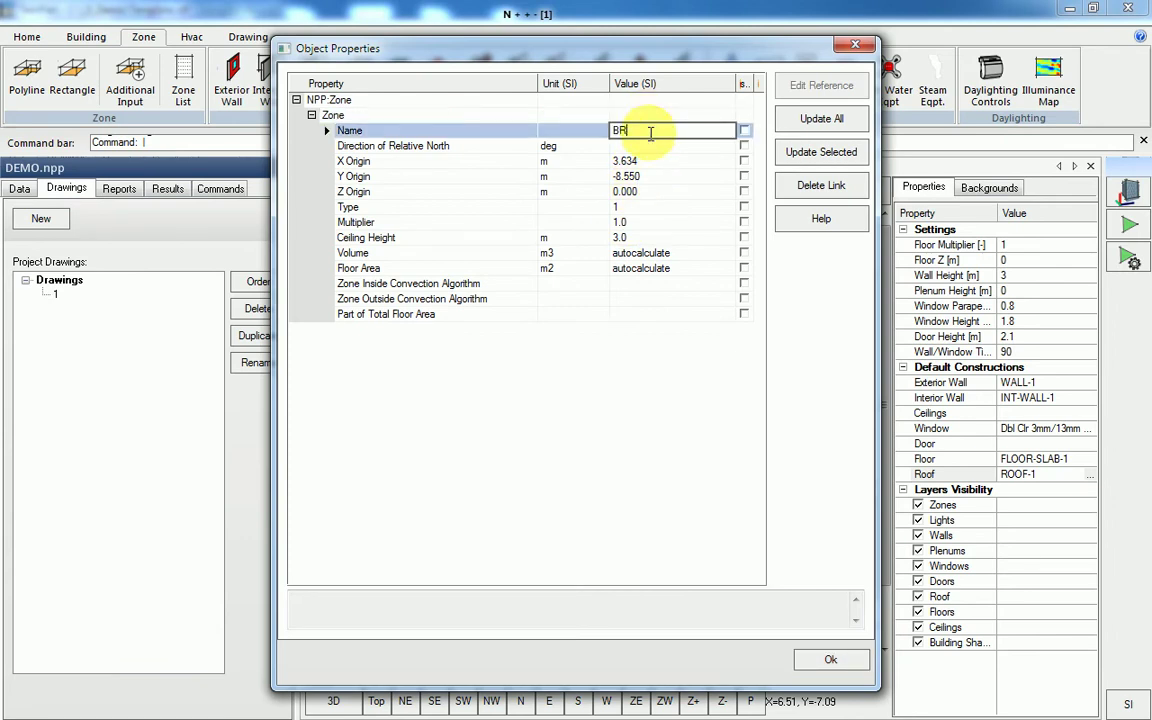
pyautogui.write('1')
pyautogui.click(830, 659)
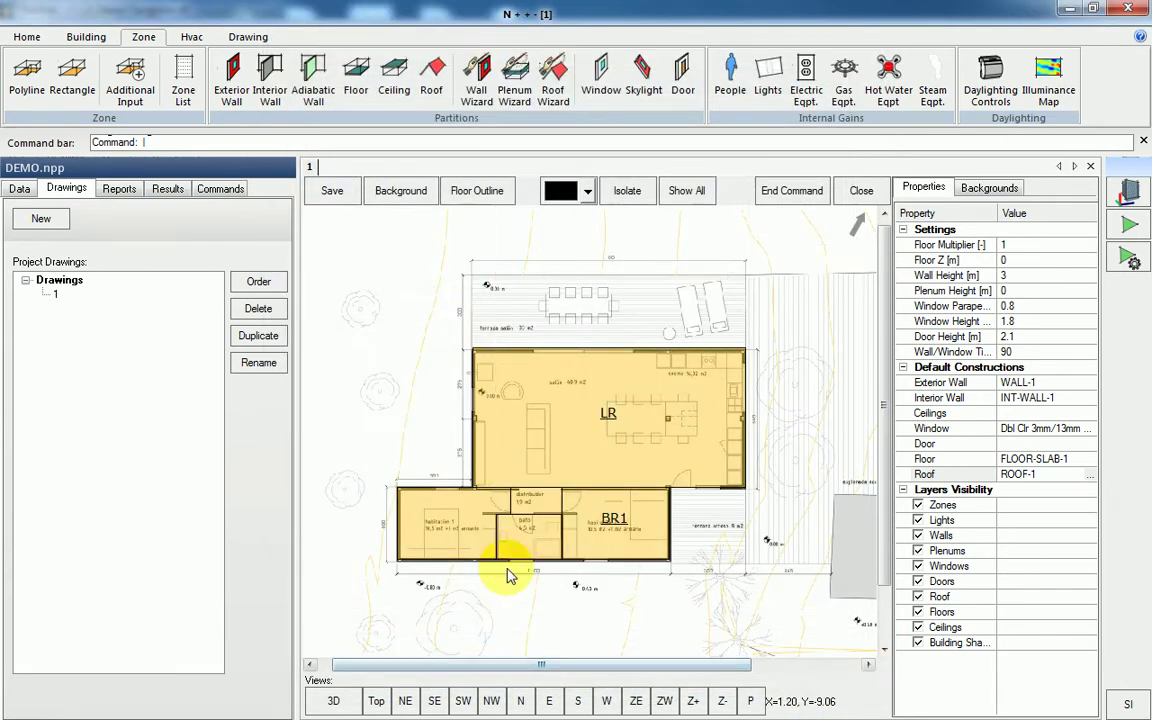
# Step: Name the bathroom zone HALL and the distributor zone above it CORR
pyautogui.doubleClick(492, 495)
pyautogui.click(671, 130)
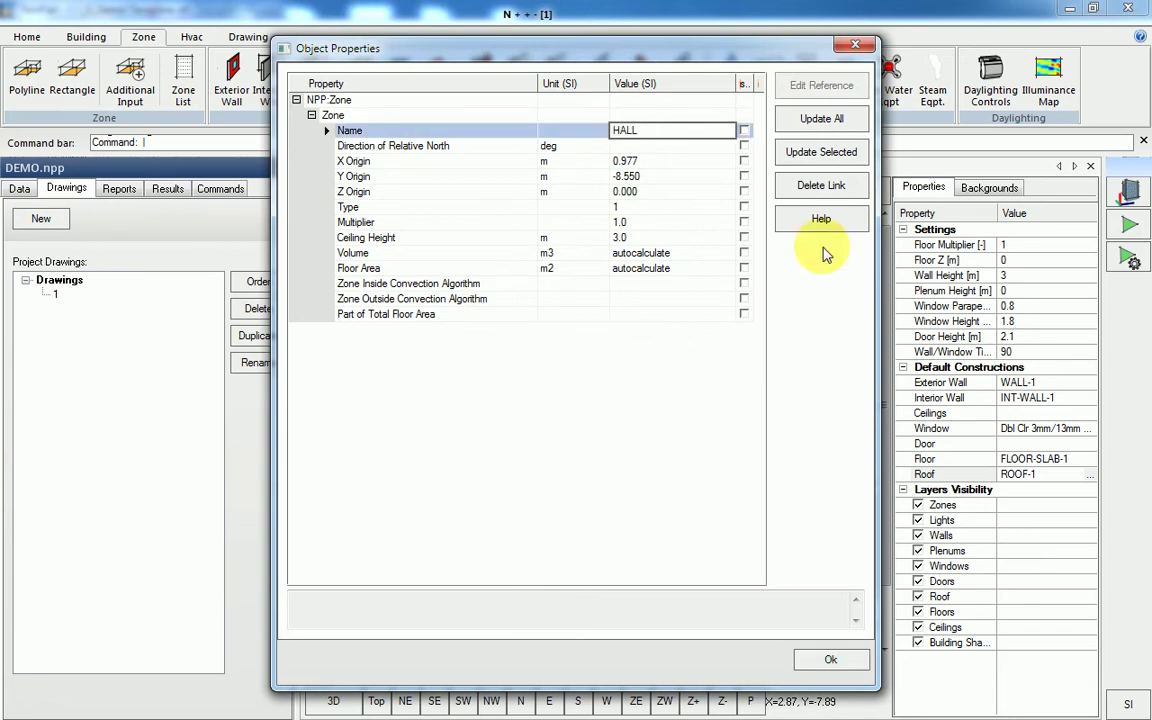
pyautogui.click(828, 660)
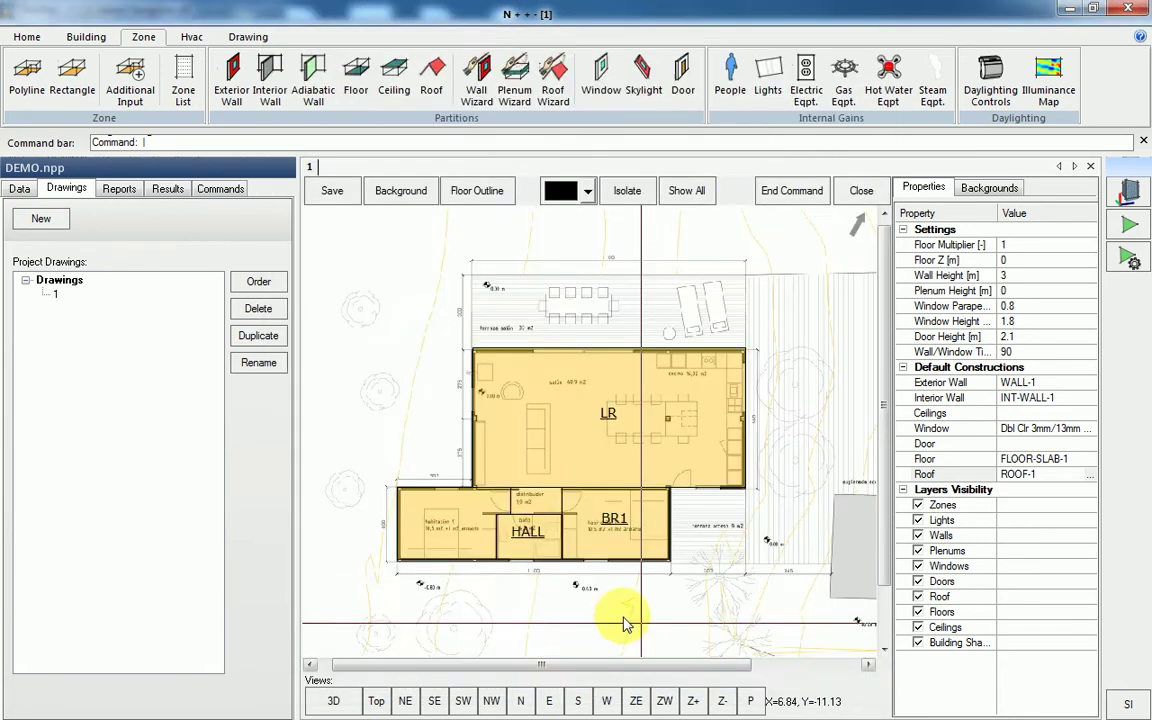
pyautogui.doubleClick(536, 502)
pyautogui.click(683, 127)
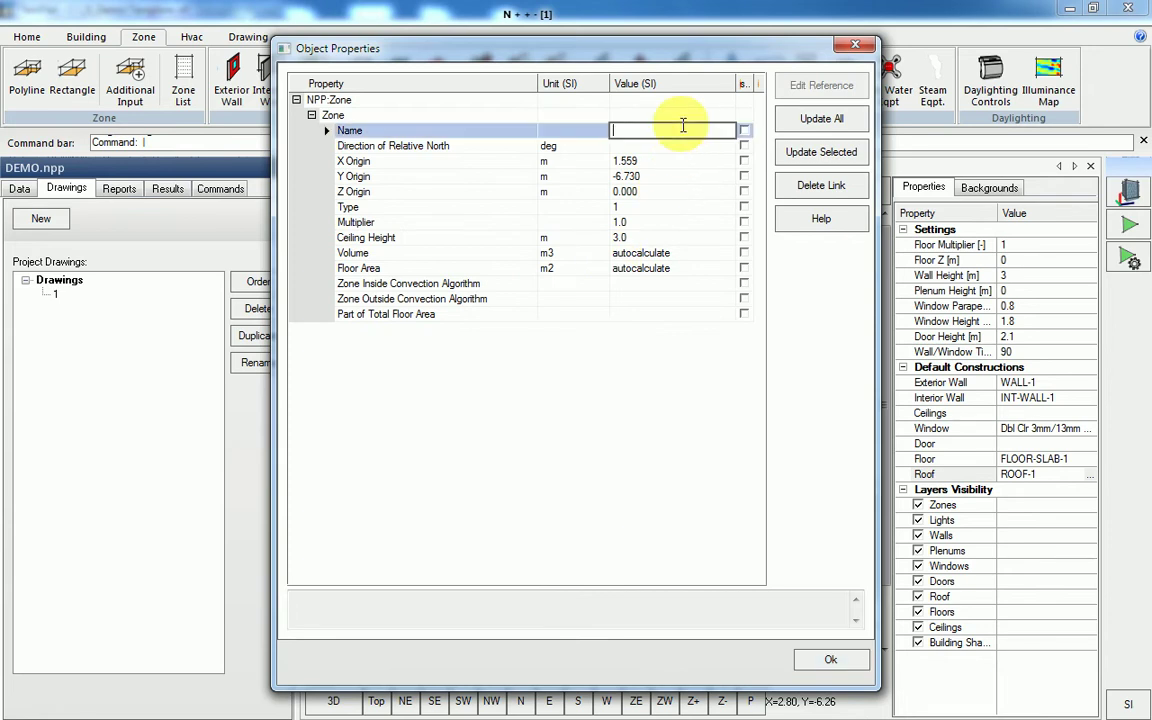
pyautogui.click(830, 659)
# Step: Name the left-hand bedroom zone BR2
pyautogui.click(440, 540)
pyautogui.doubleClick(440, 540)
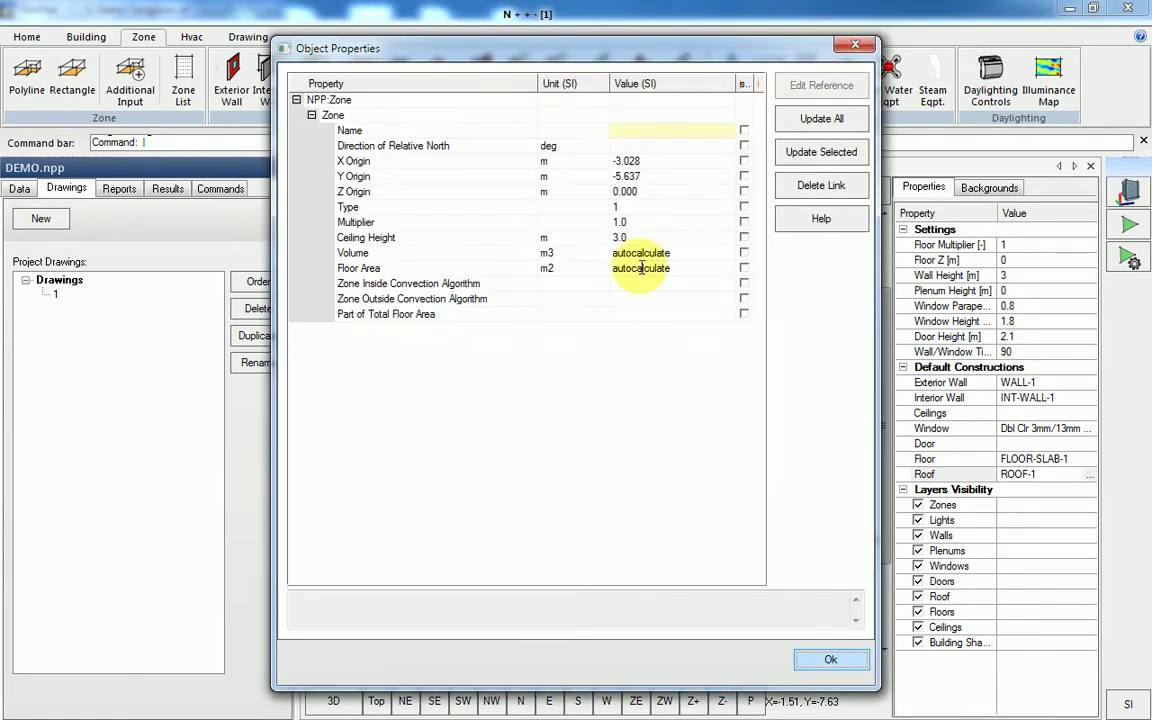
pyautogui.click(688, 131)
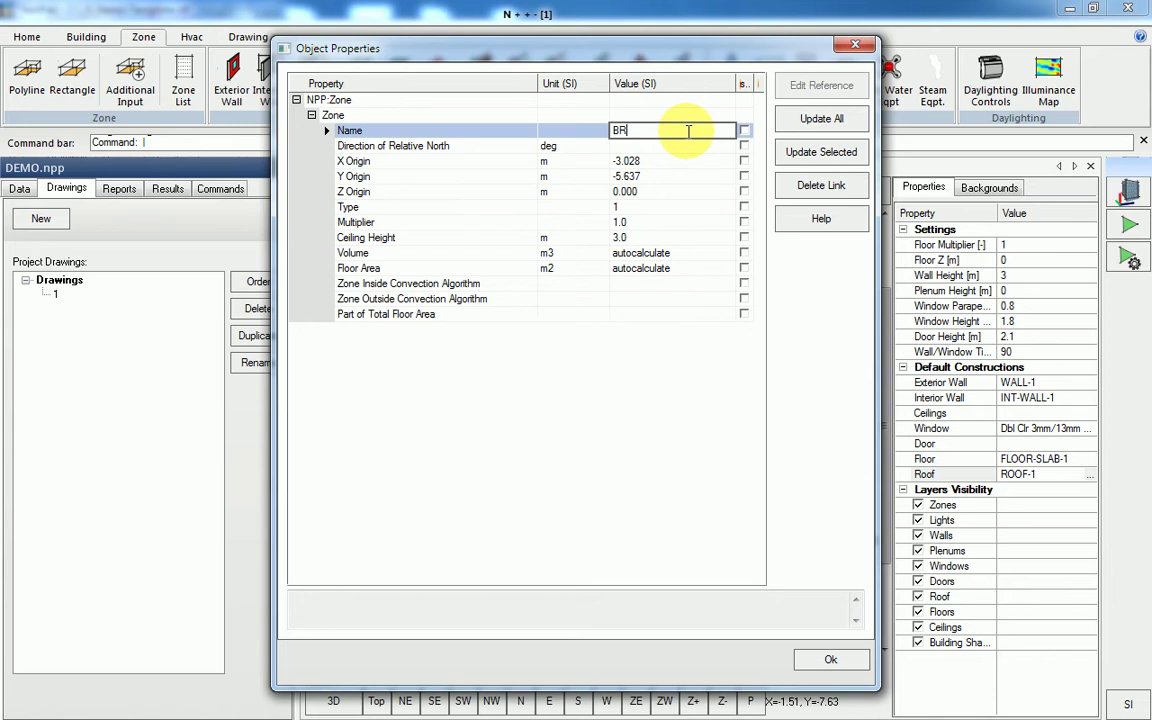
pyautogui.write('BR2')
pyautogui.click(830, 659)
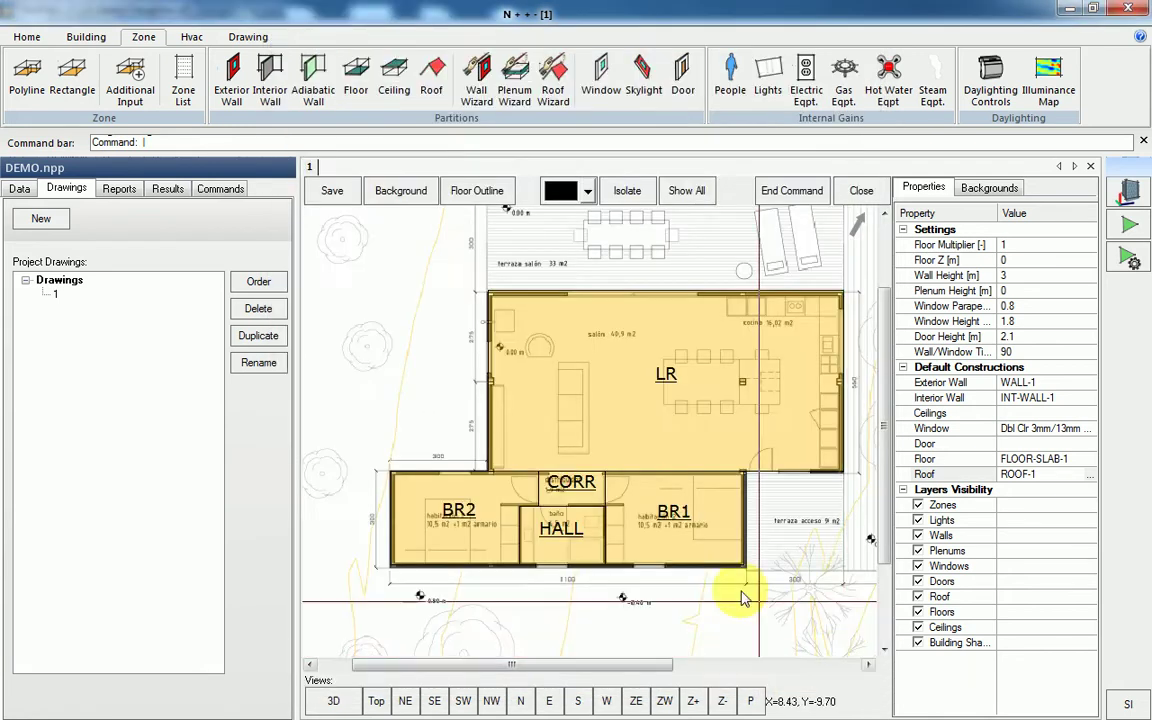
# Step: Generate the exterior and interior walls around all five zones
pyautogui.moveTo(666, 537); pyautogui.dragTo(588, 530, button='middle')
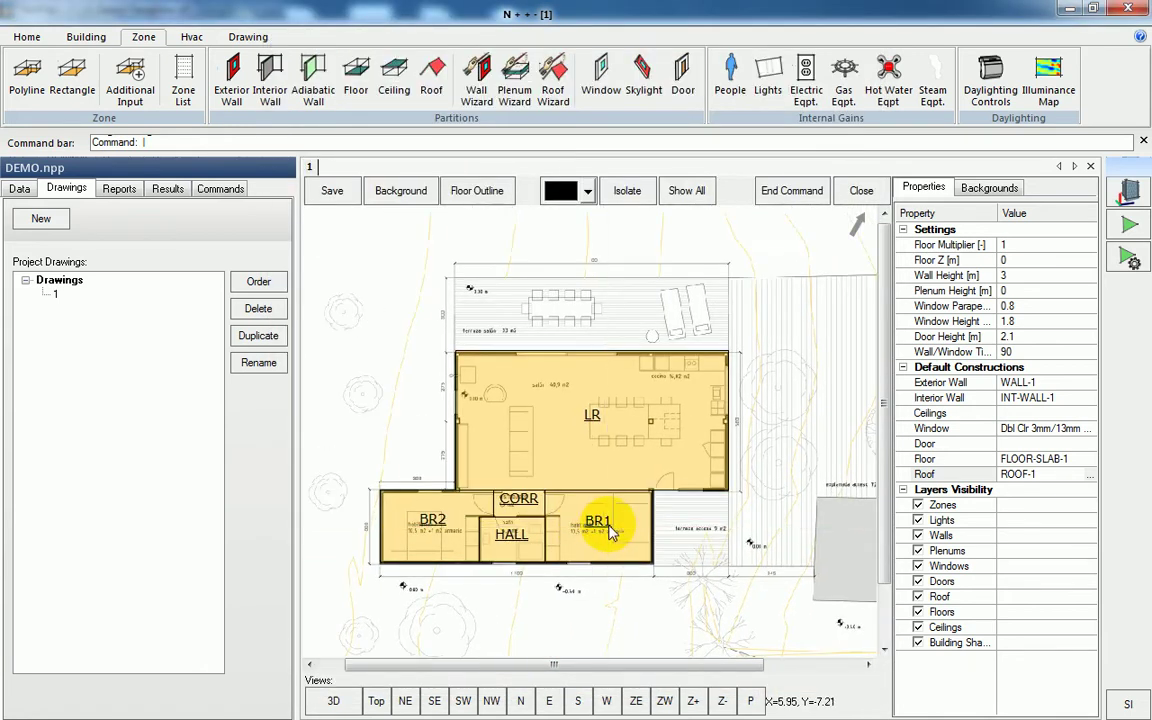
pyautogui.click(607, 369)
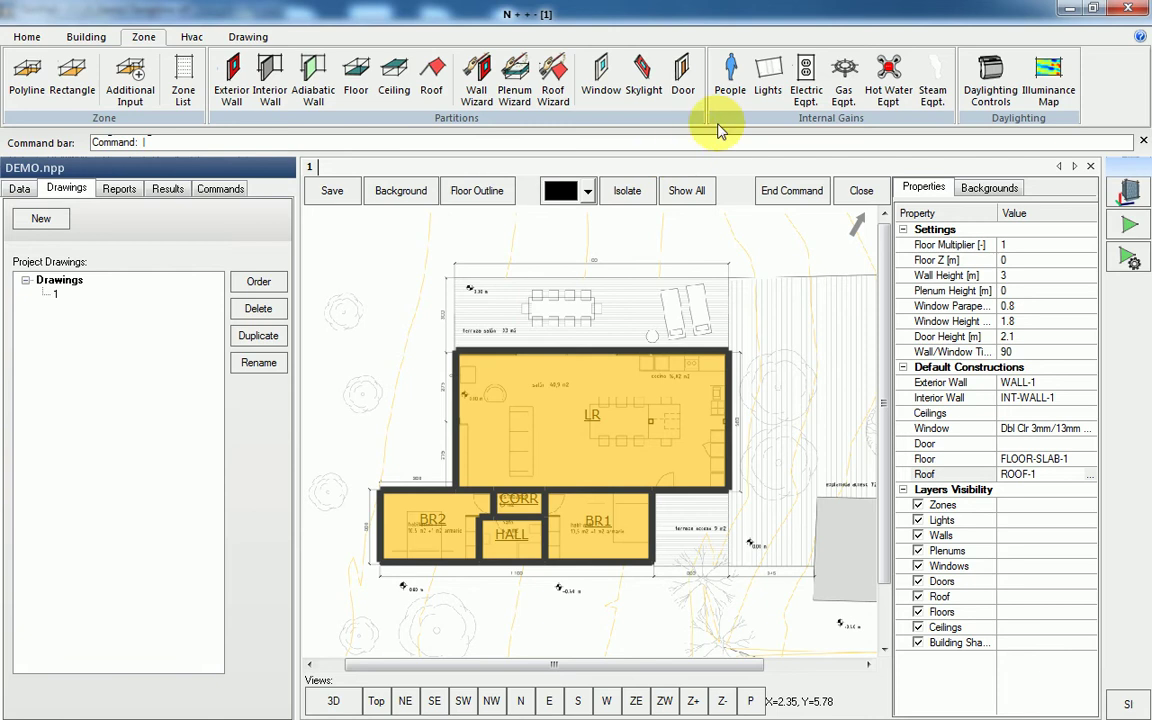
# Step: Place a window along the terrace opening in the LR zone's upper exterior wall
pyautogui.click(603, 76)
pyautogui.scroll(4, 545, 342)
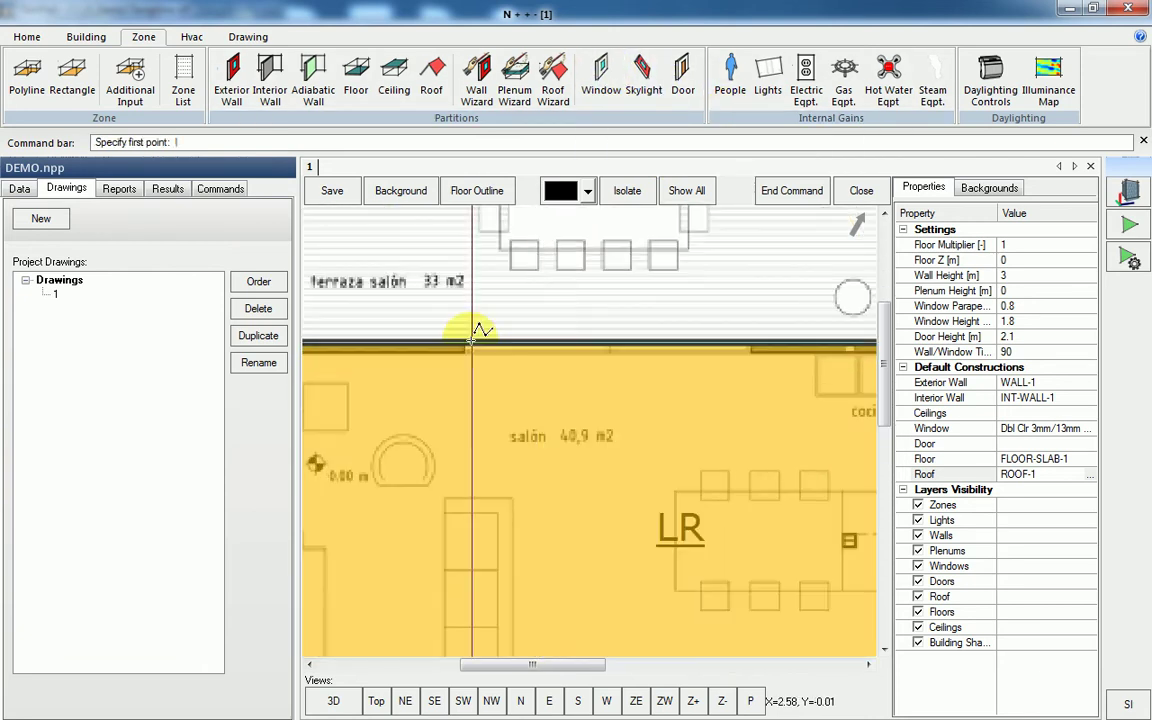
pyautogui.rightClick(776, 410)
pyautogui.click(811, 421)
# Step: Place a window in the LR zone's right exterior wall, over the upper opening beside the kitchen counter
pyautogui.scroll(-6, 810, 437)
pyautogui.moveTo(810, 437); pyautogui.dragTo(535, 406, button='middle')
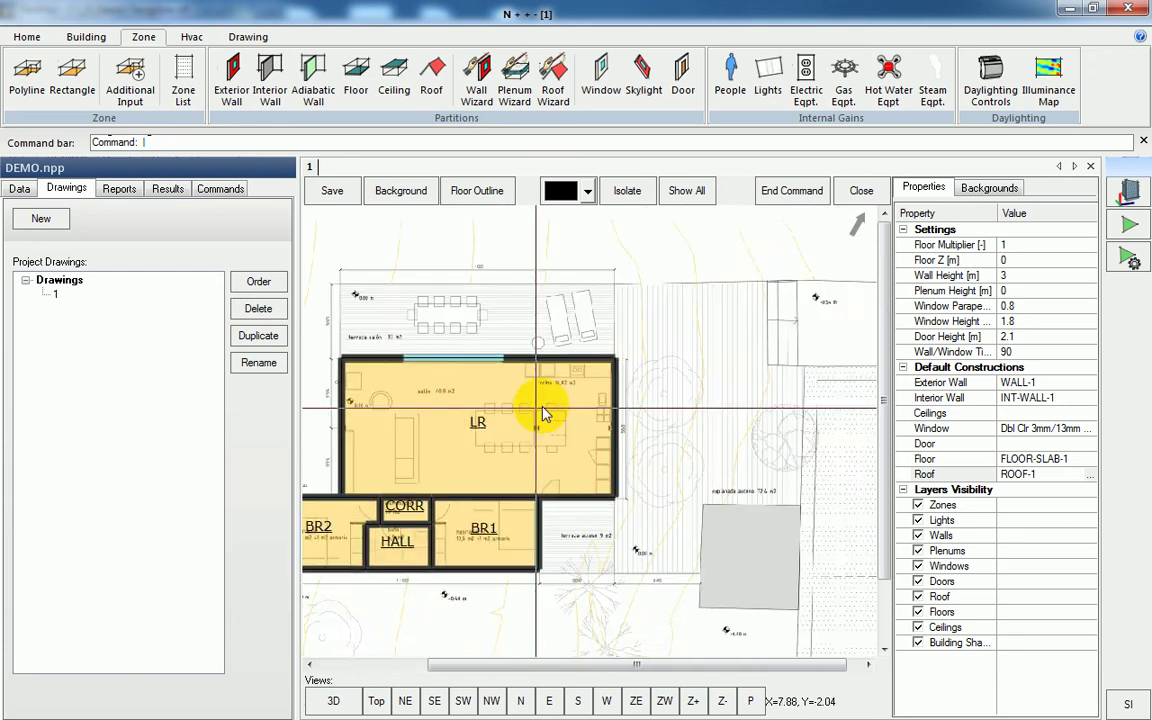
pyautogui.scroll(2, 535, 406)
pyautogui.click(601, 72)
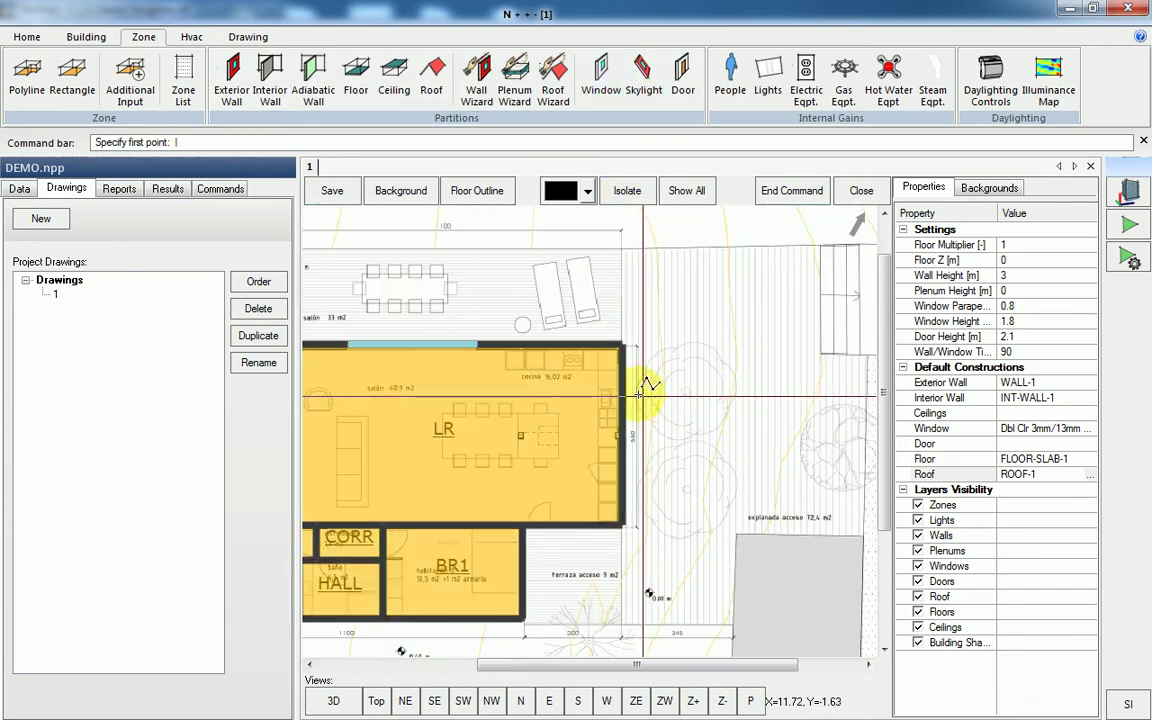
pyautogui.scroll(5, 620, 395)
pyautogui.scroll(-2, 620, 395)
pyautogui.click(625, 237)
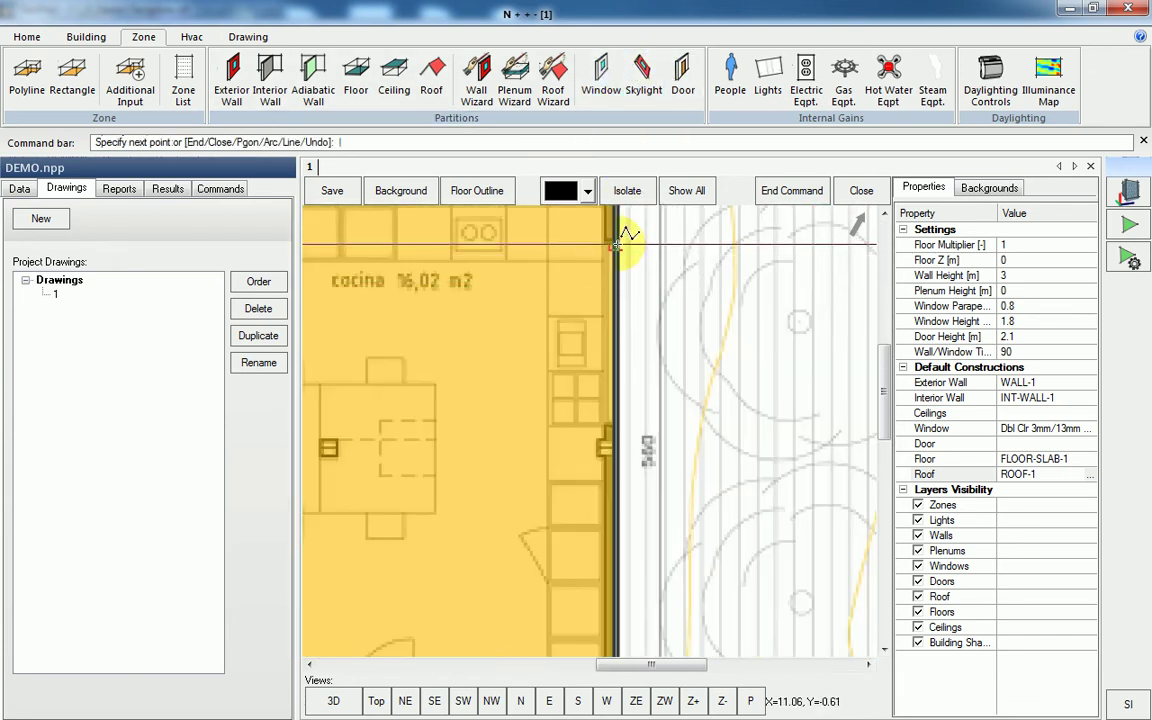
pyautogui.click(645, 448)
pyautogui.rightClick(713, 452)
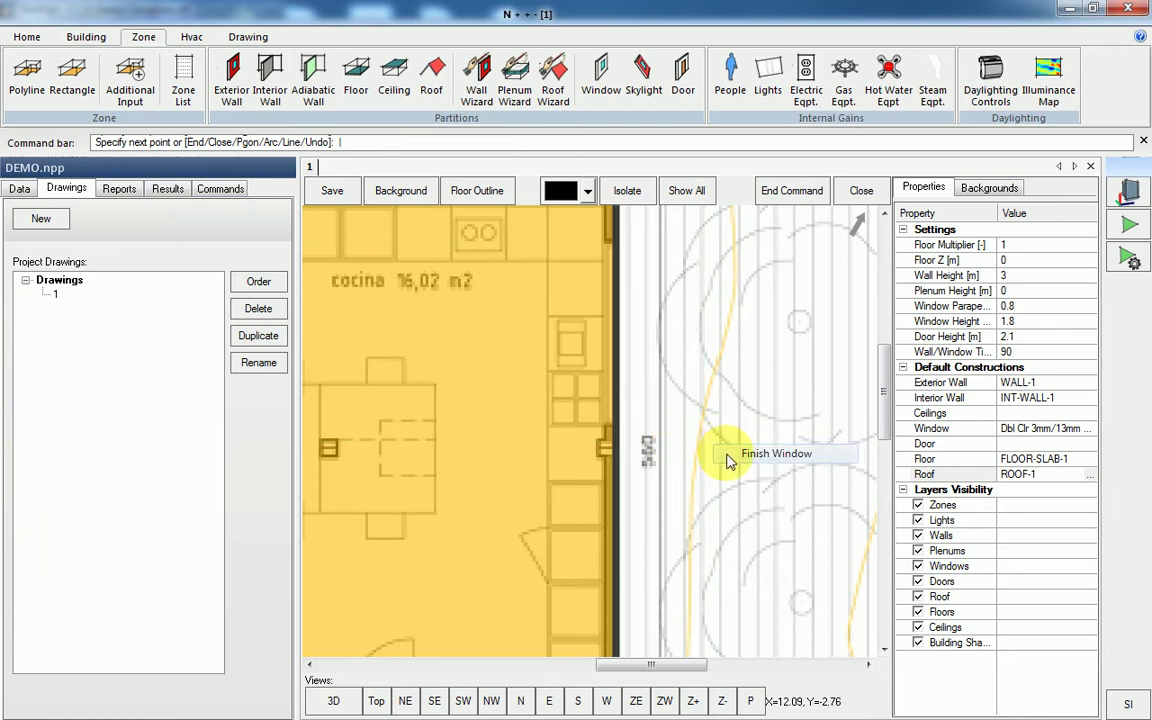
pyautogui.click(760, 453)
# Step: Place a window over the opening in the BR1 zone's lower exterior wall
pyautogui.scroll(-3, 589, 481)
pyautogui.scroll(3, 581, 478)
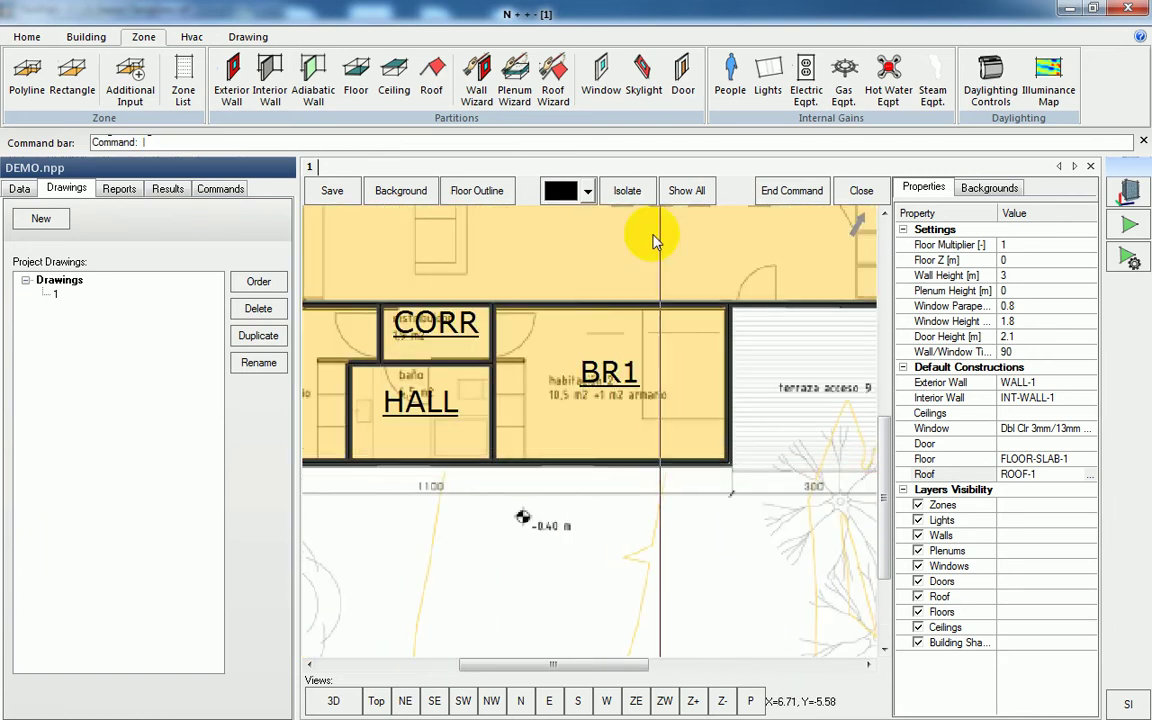
pyautogui.click(601, 75)
pyautogui.scroll(2, 640, 470)
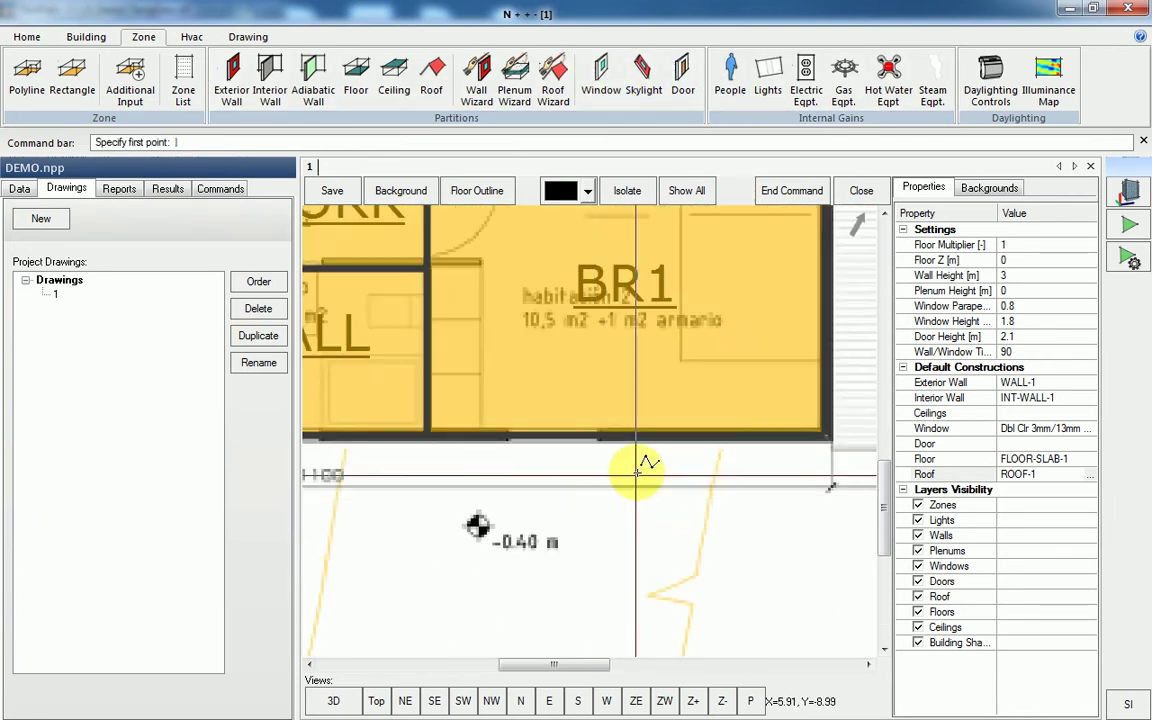
pyautogui.scroll(1, 636, 470)
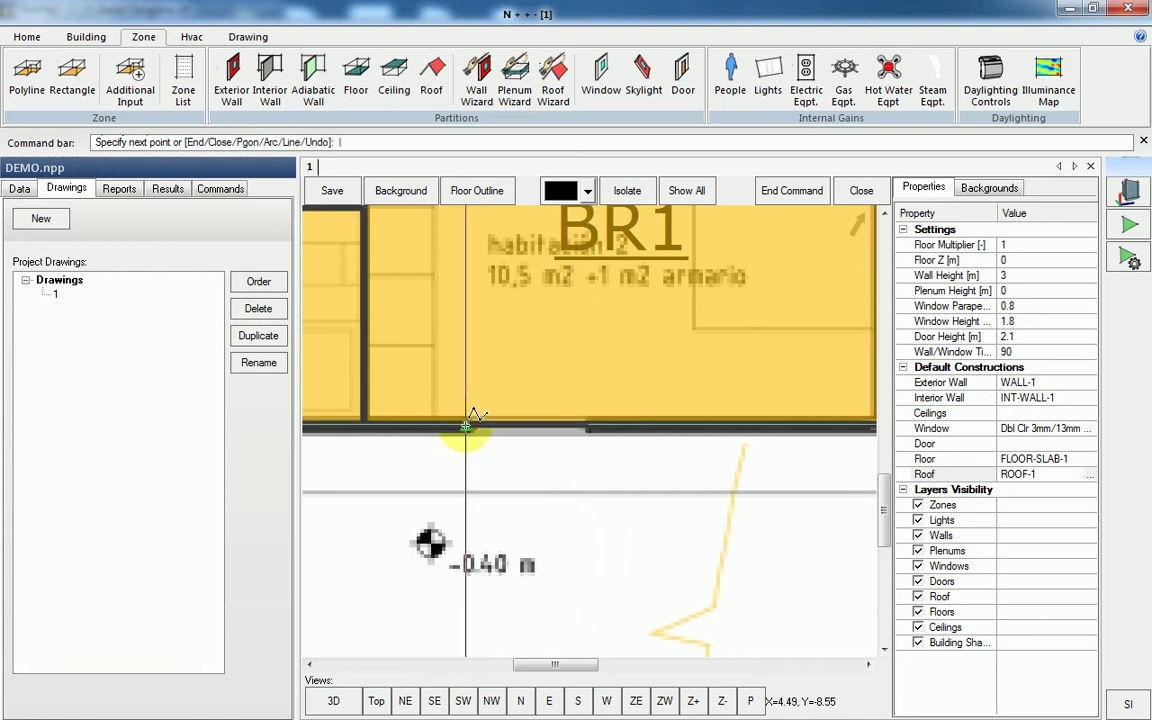
pyautogui.rightClick(556, 422)
pyautogui.click(618, 427)
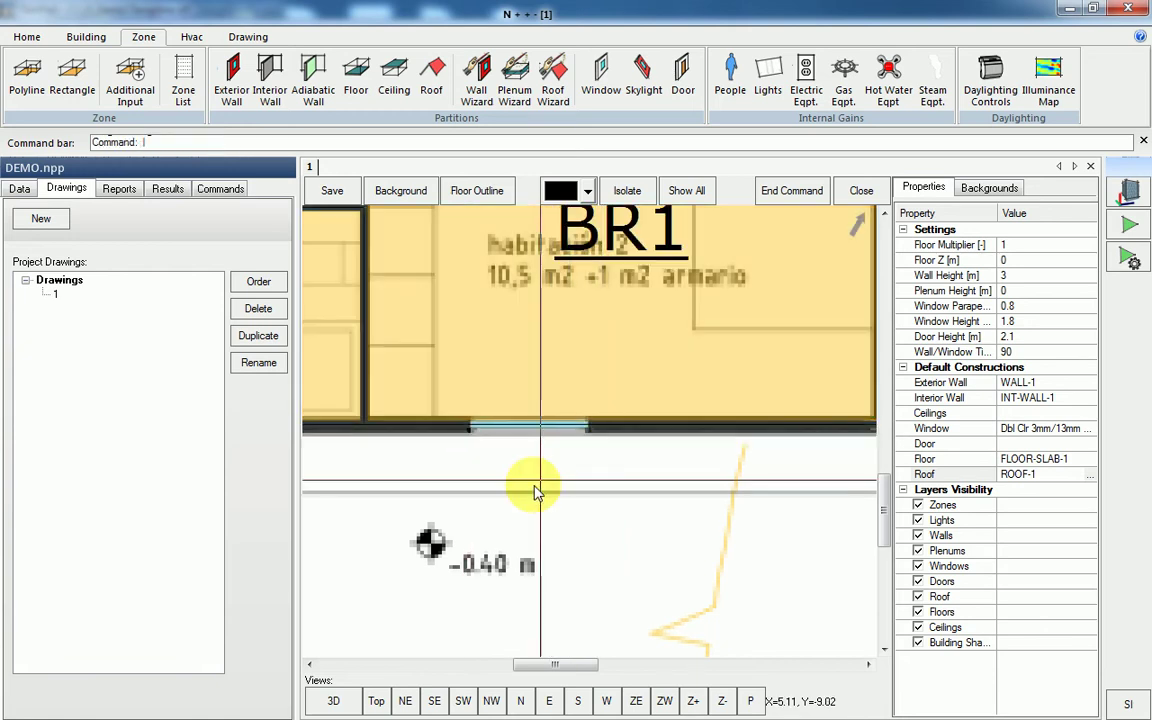
# Step: Place a window over the opening in the BR2 zone's upper exterior wall
pyautogui.scroll(-2, 368, 483)
pyautogui.scroll(1, 632, 489)
pyautogui.click(601, 80)
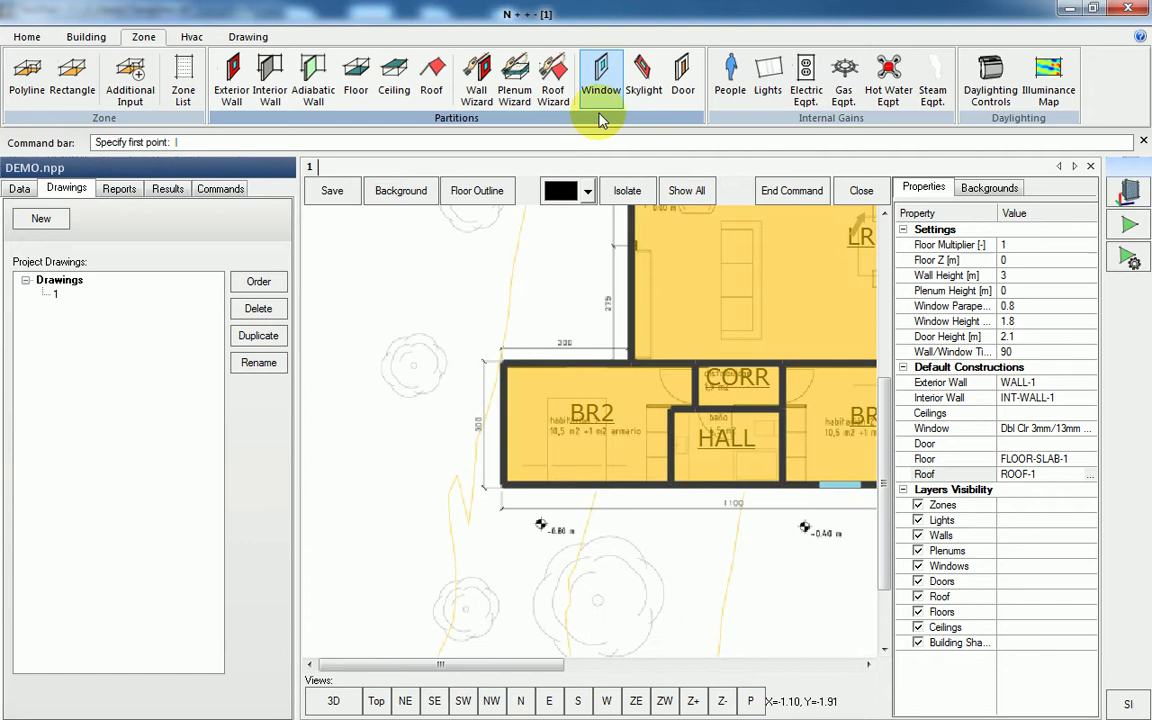
pyautogui.scroll(3, 582, 339)
pyautogui.click(538, 359)
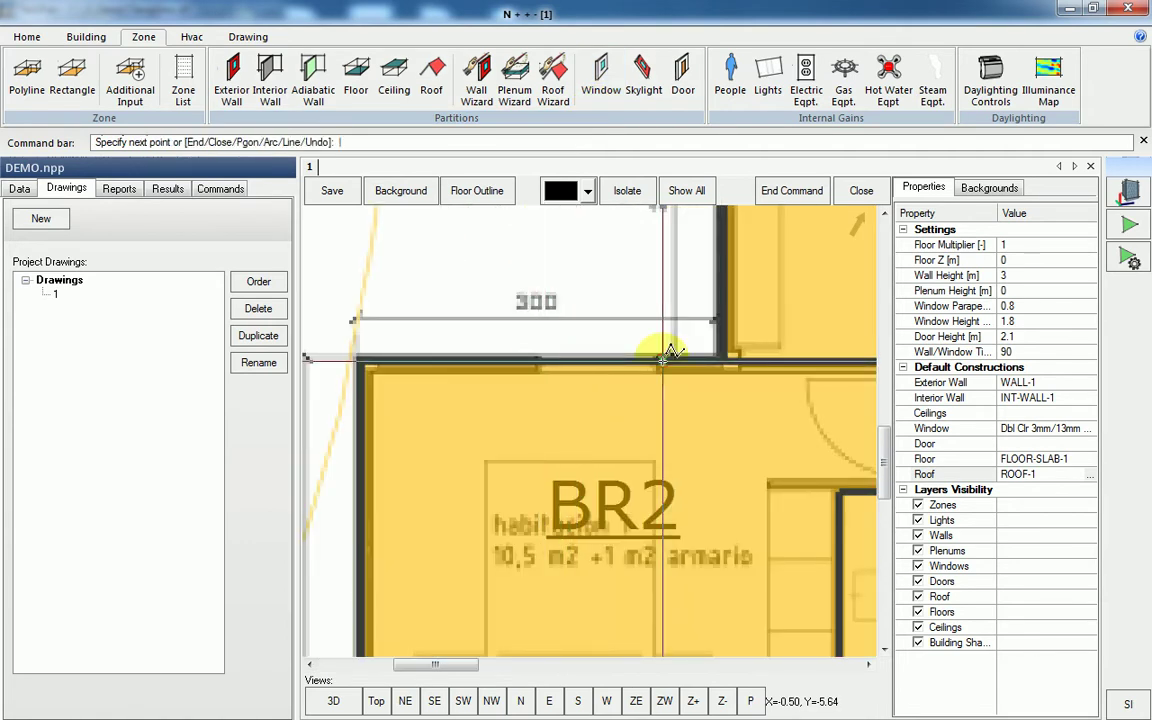
pyautogui.click(668, 356)
pyautogui.rightClick(669, 411)
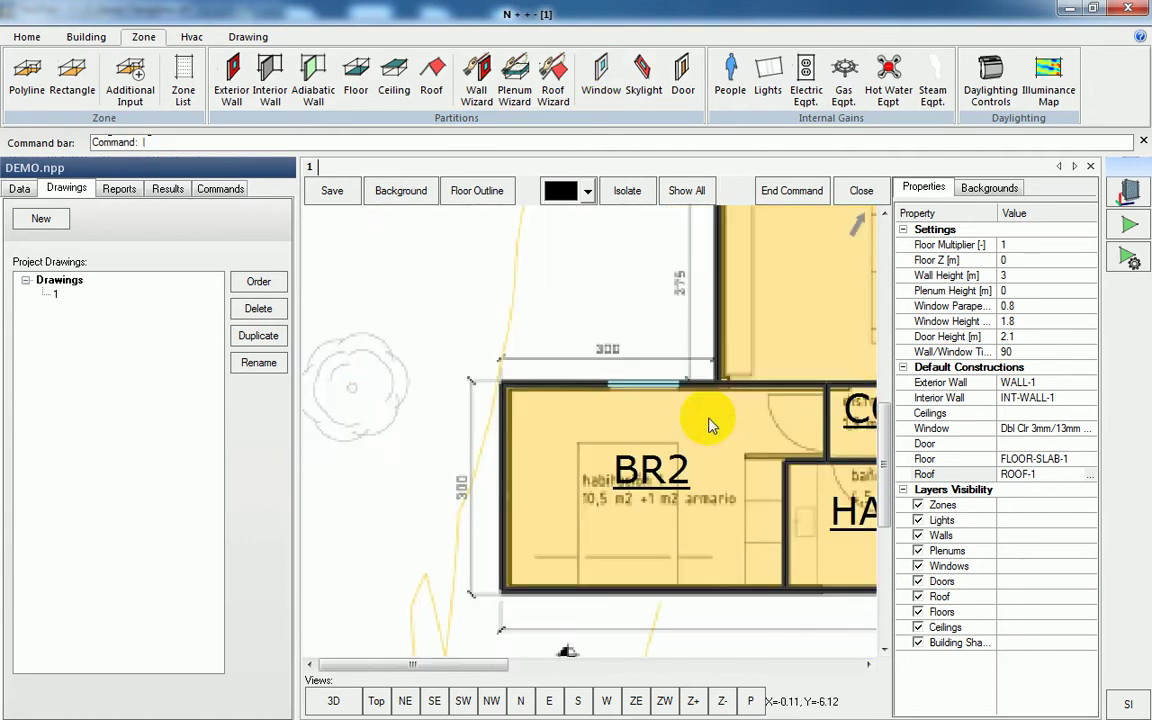
# Step: Generate roofs over all five zones and inspect the building in the 3D view
pyautogui.scroll(-5, 708, 425)
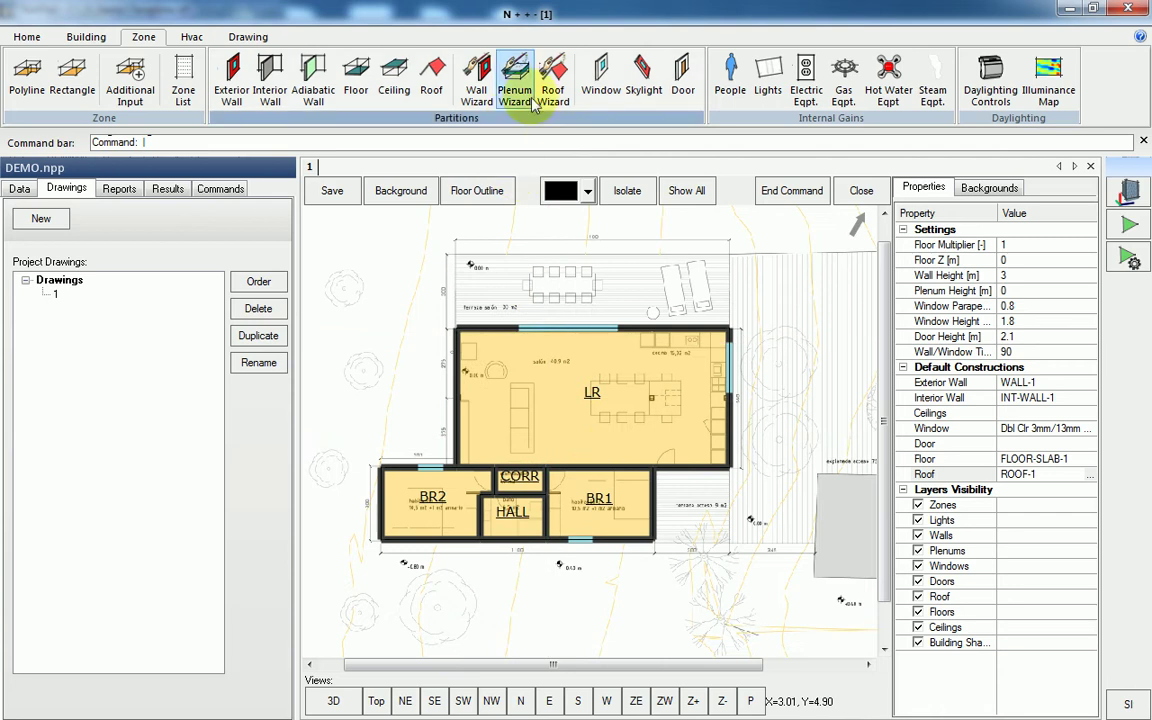
pyautogui.click(552, 72)
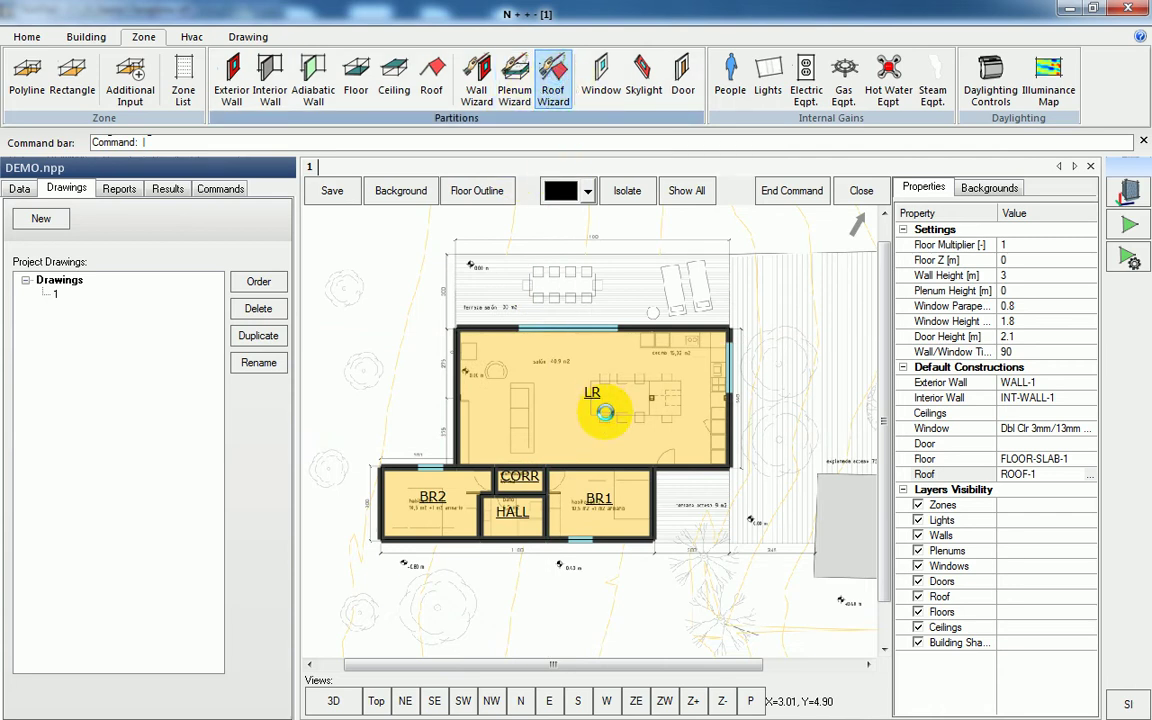
pyautogui.click(333, 700)
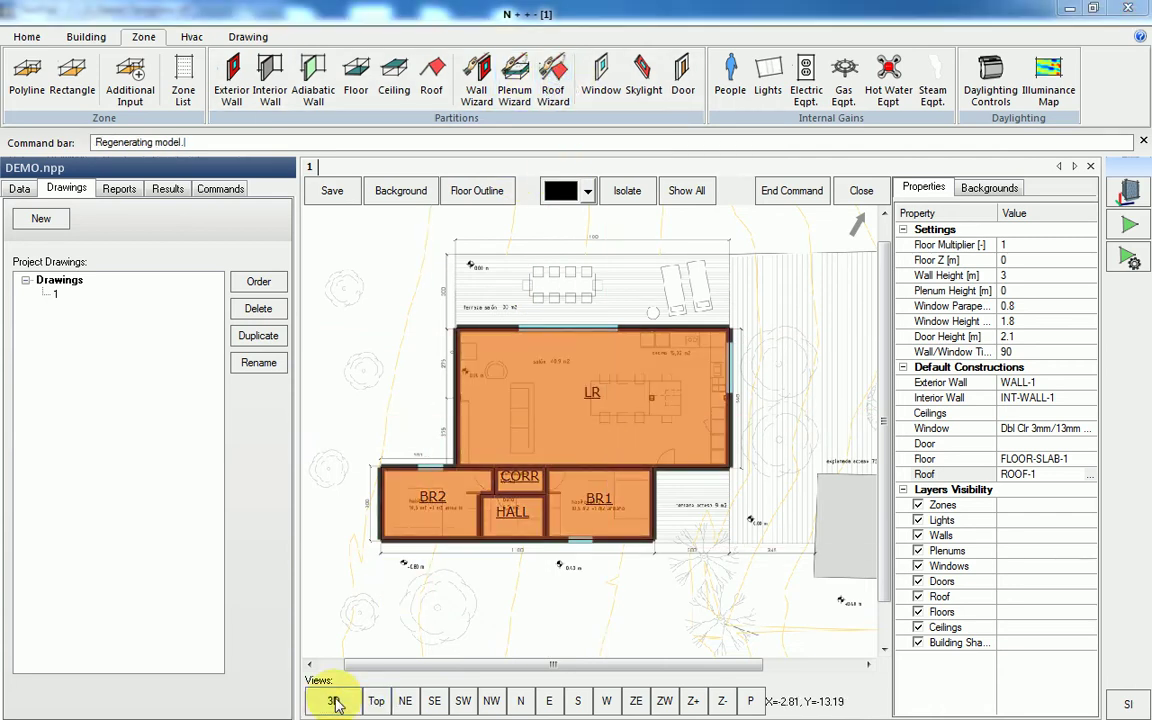
pyautogui.moveTo(435, 638); pyautogui.dragTo(594, 424)
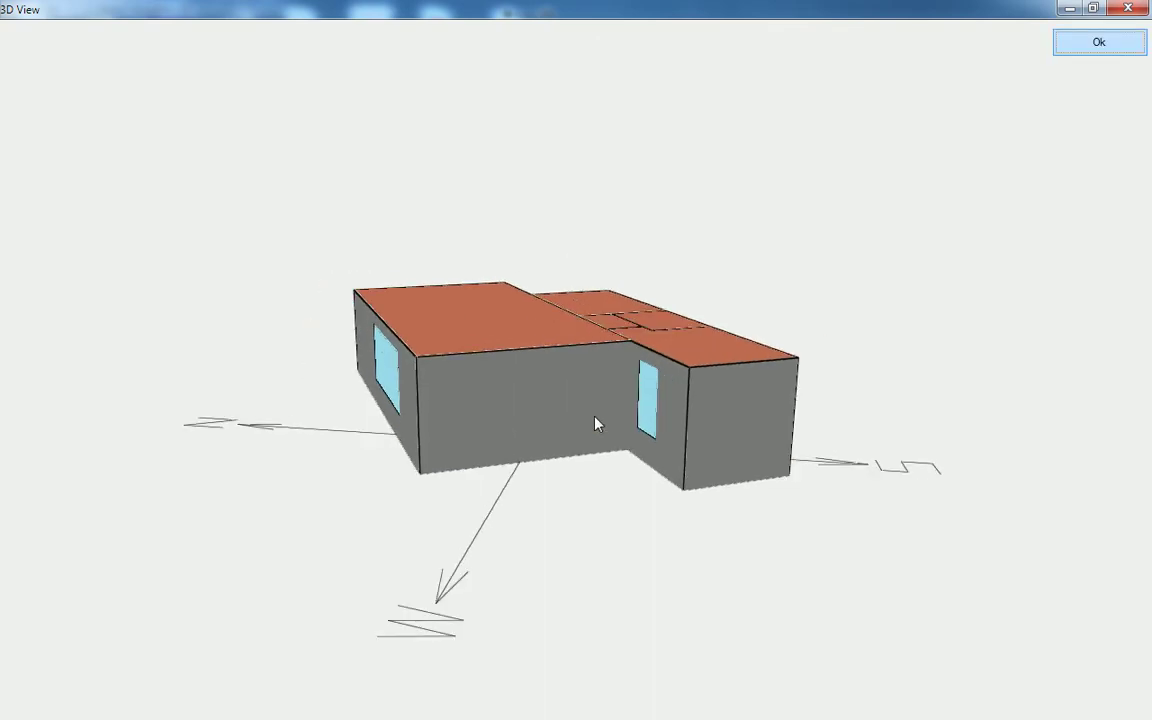
pyautogui.click(1087, 48)
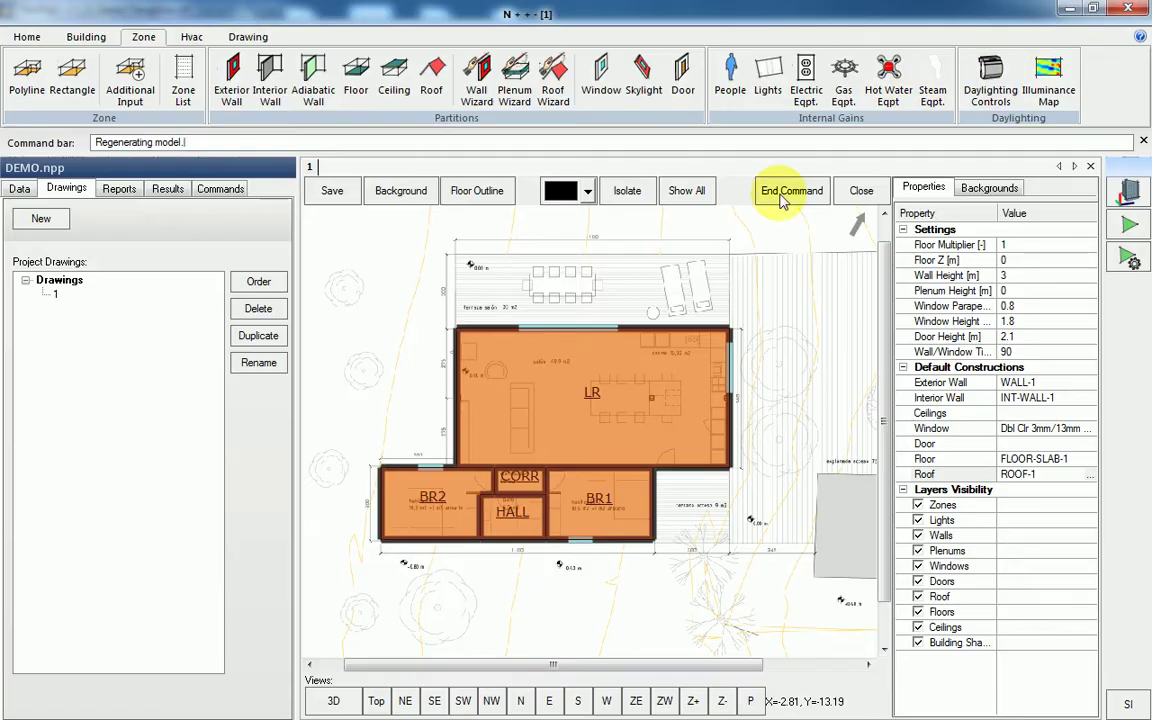
# Step: Hide the Roof layer in the floor plan drawing
pyautogui.scroll(-2, 526, 392)
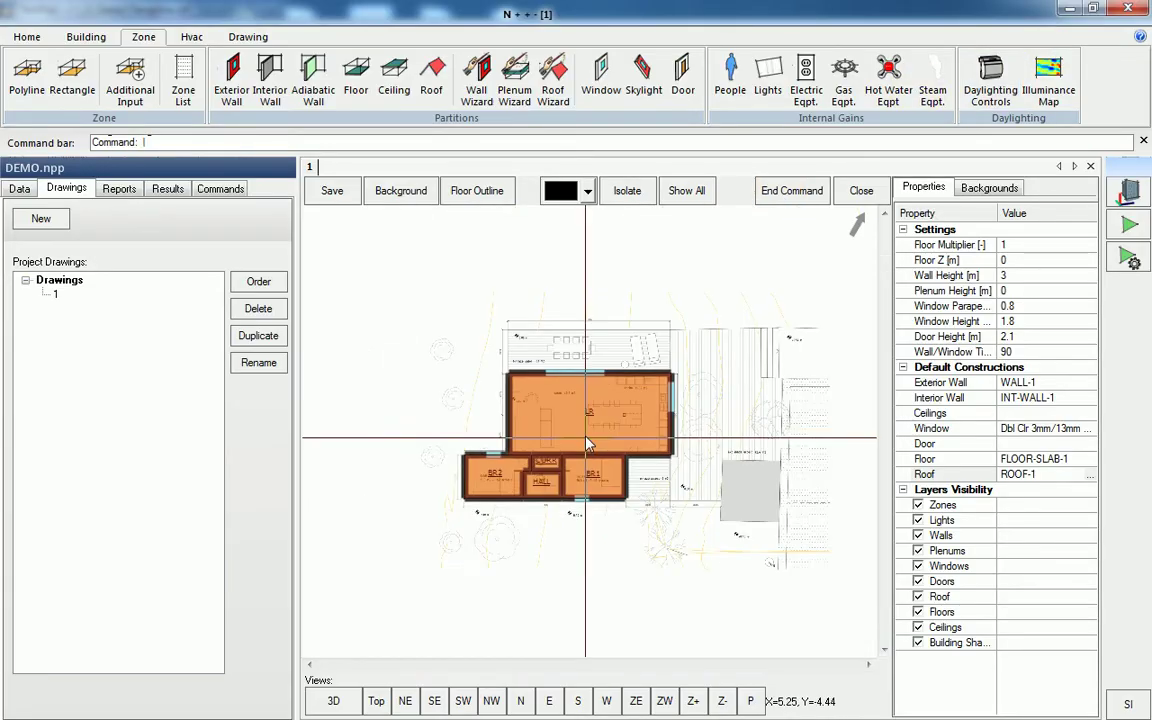
pyautogui.click(918, 596)
pyautogui.scroll(2, 567, 455)
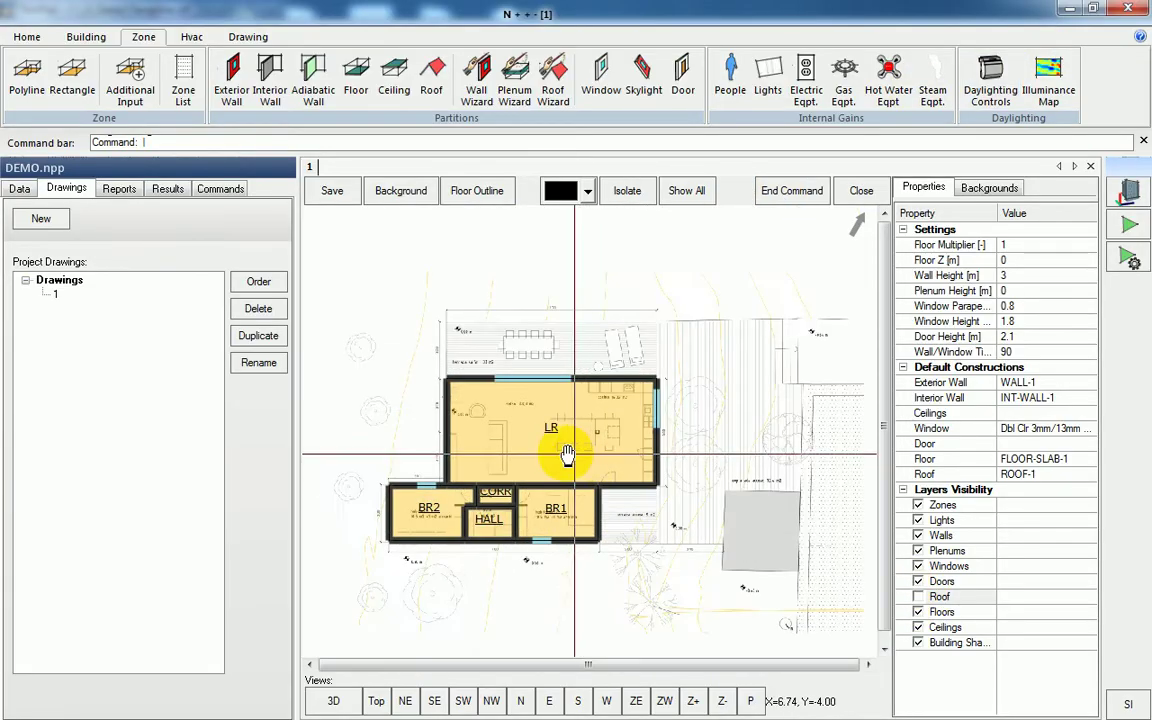
pyautogui.moveTo(567, 455); pyautogui.dragTo(542, 455, button='middle')
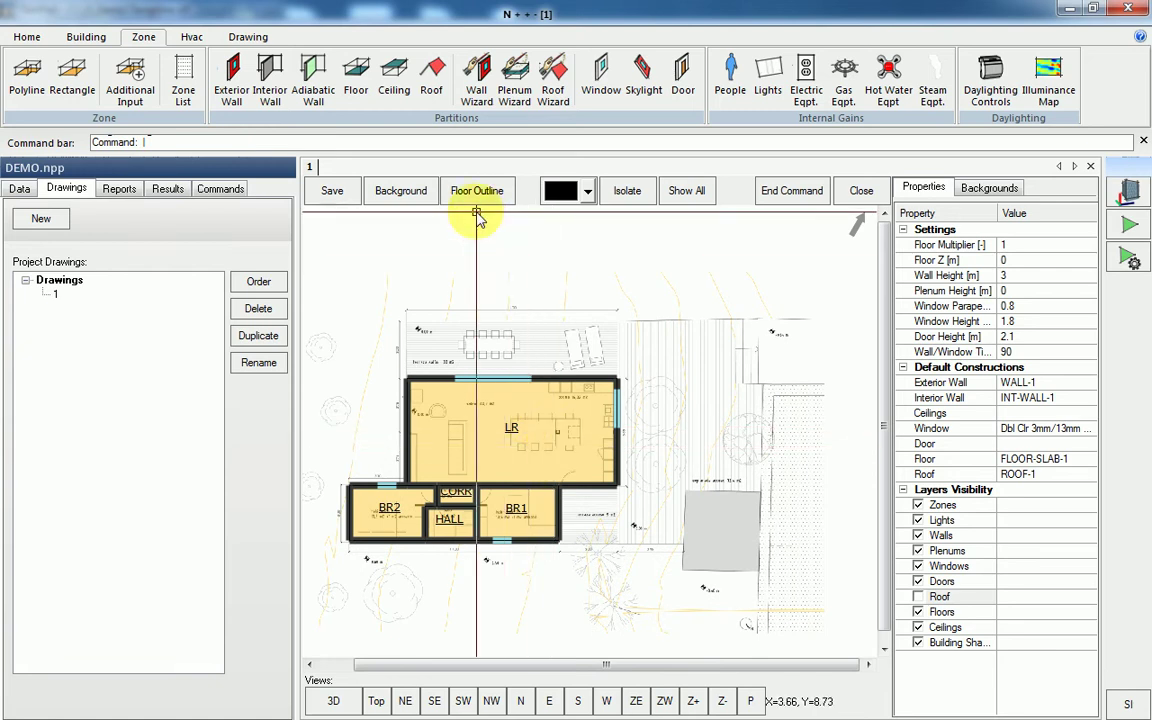
# Step: Search the commands for PTAC and open the block drawing of HVACTemplate:Zone:PTAC
pyautogui.click(222, 190)
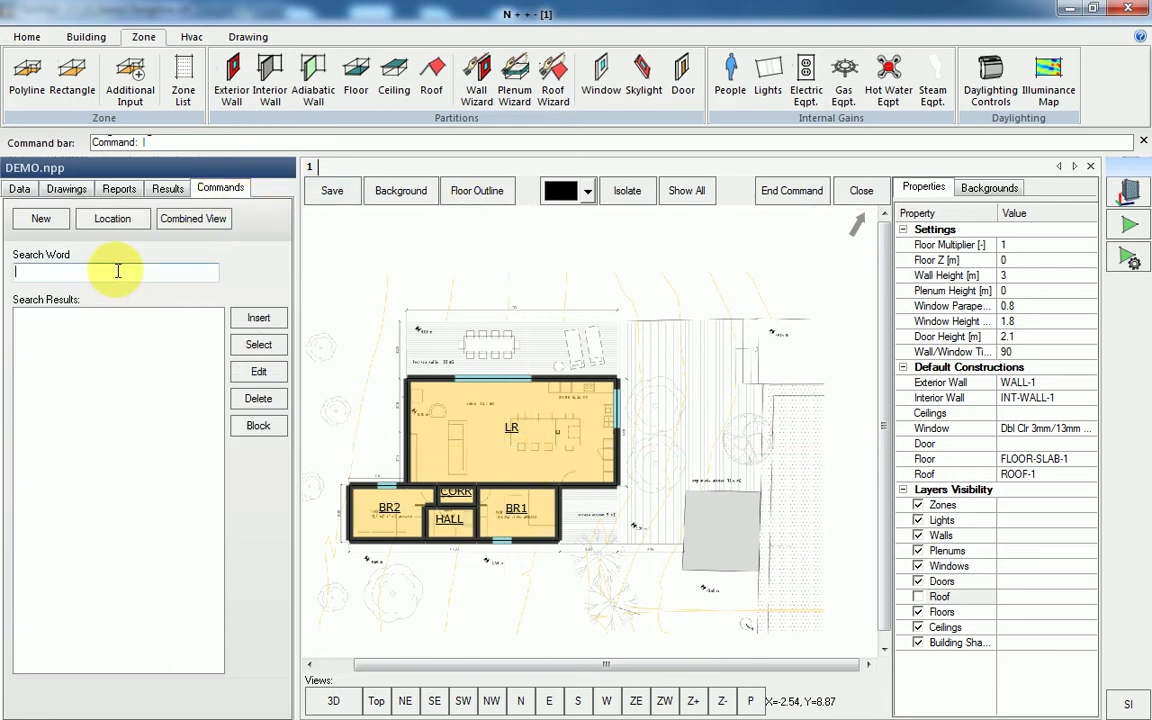
pyautogui.click(125, 267)
pyautogui.write('PTAC')
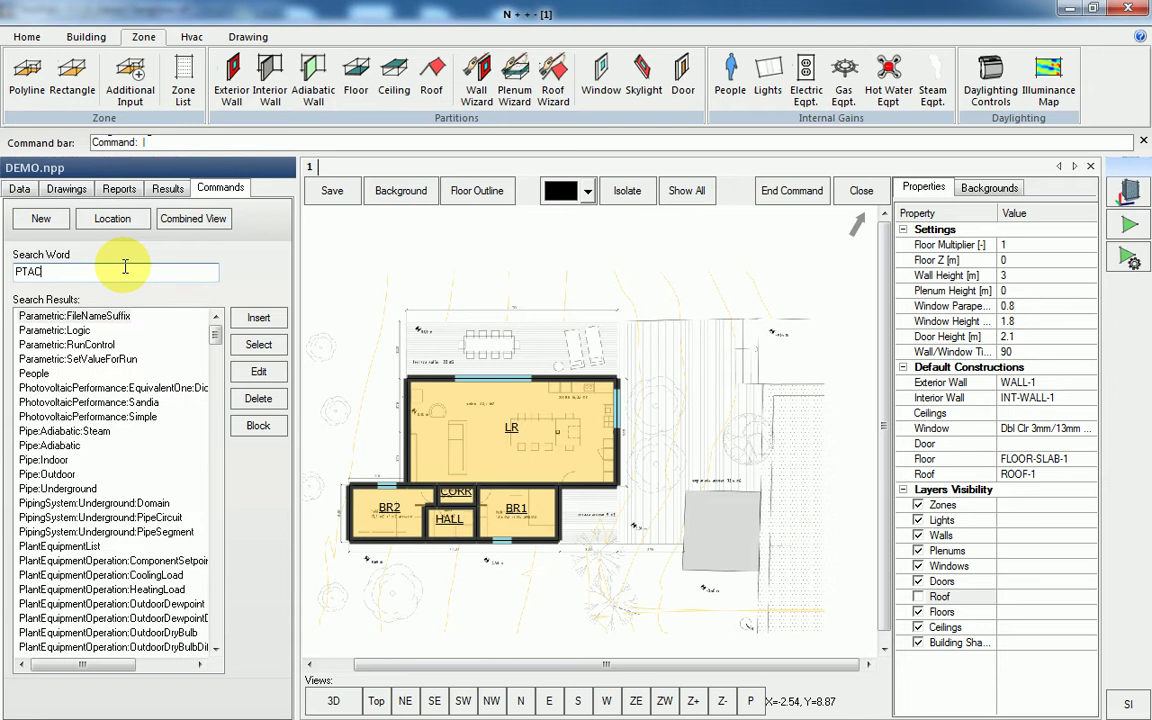
pyautogui.click(131, 316)
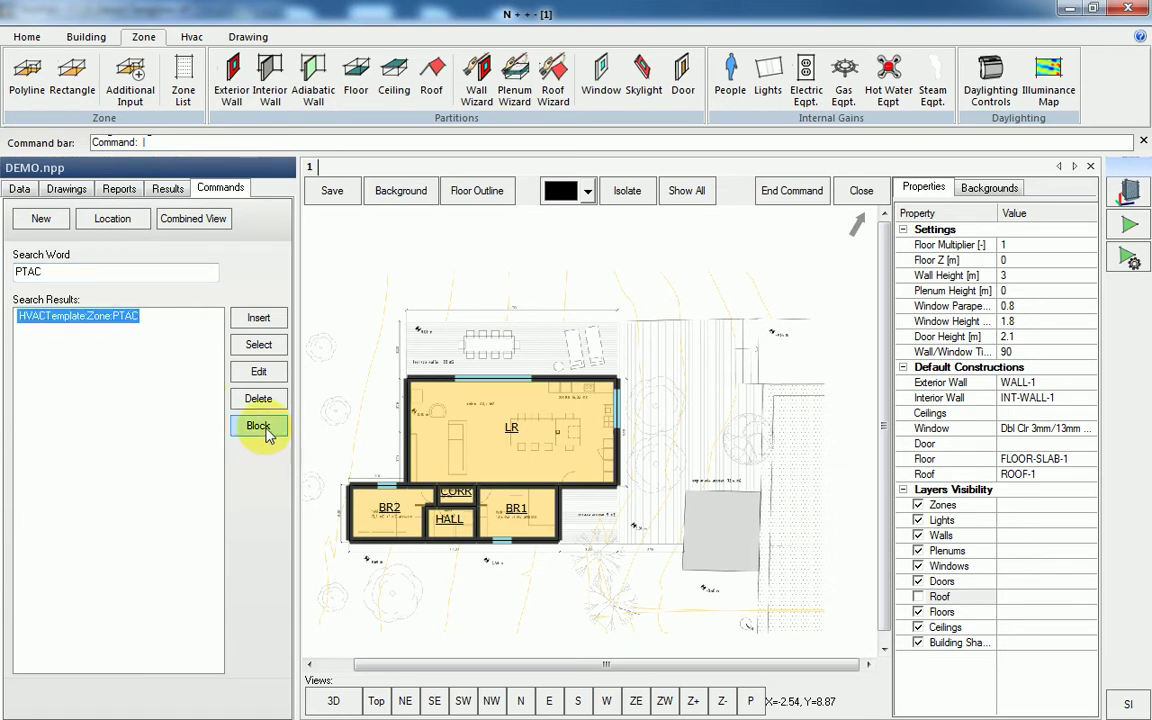
pyautogui.click(262, 428)
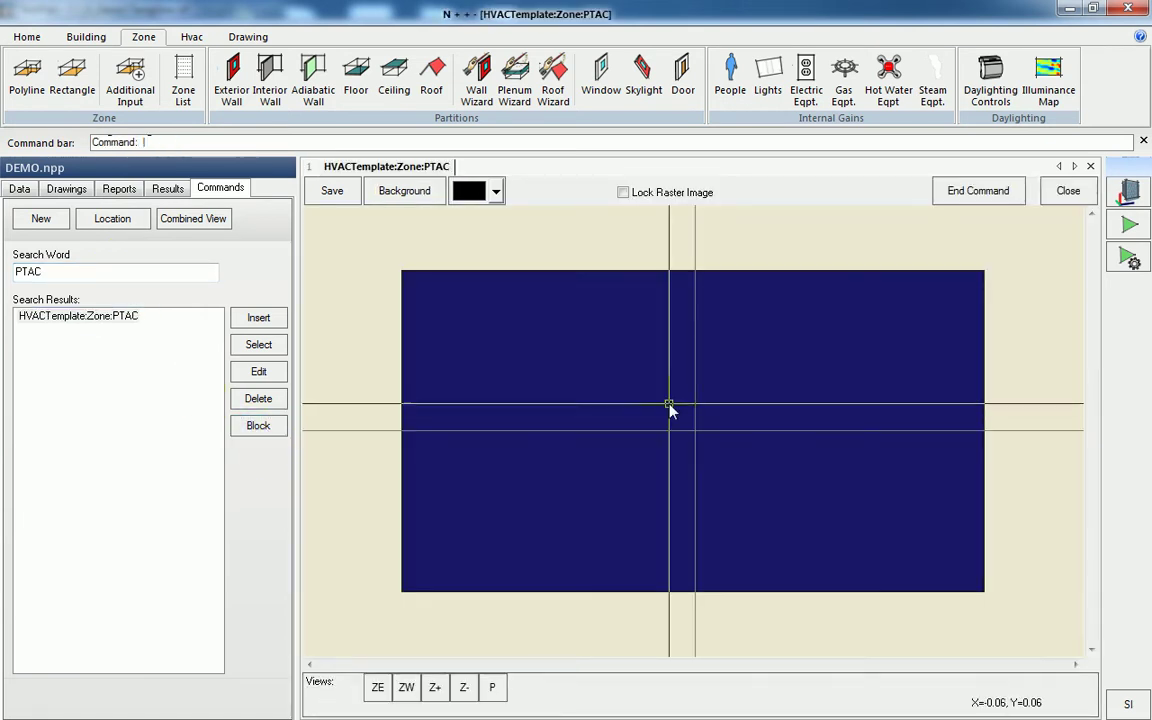
# Step: Examine the PTAC block drawing and the raster images available as its background, and close it without loading one
pyautogui.scroll(-4, 671, 406)
pyautogui.scroll(-2, 690, 408)
pyautogui.scroll(4, 678, 430)
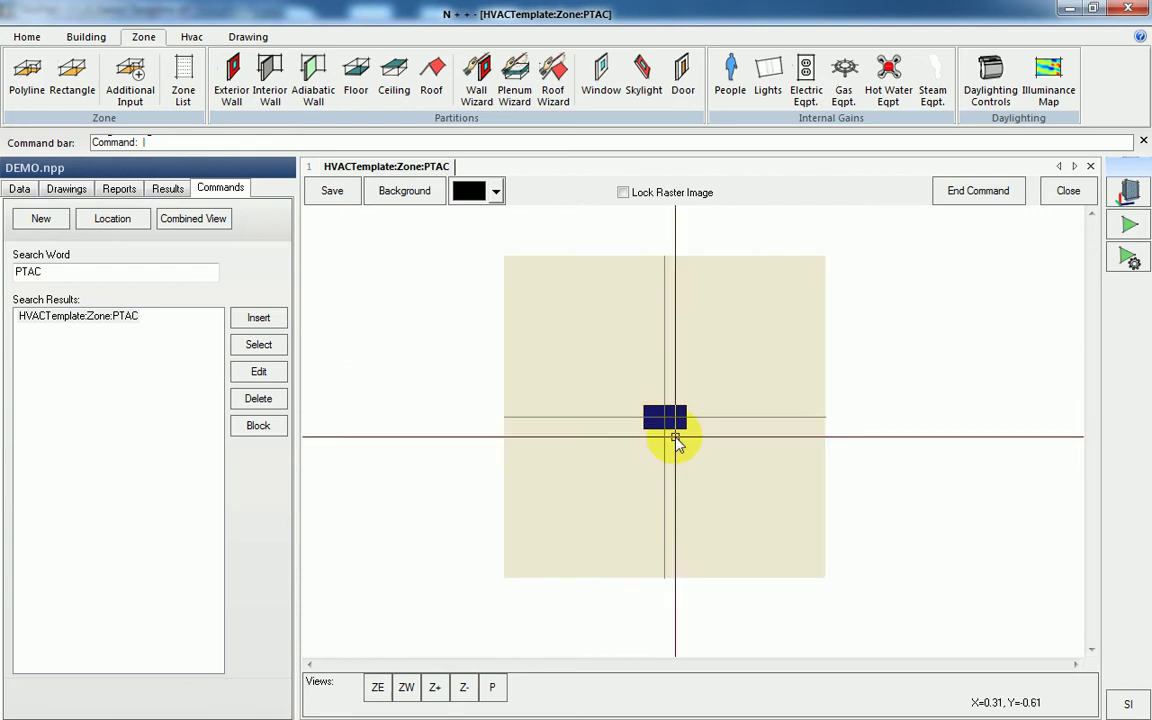
pyautogui.click(395, 193)
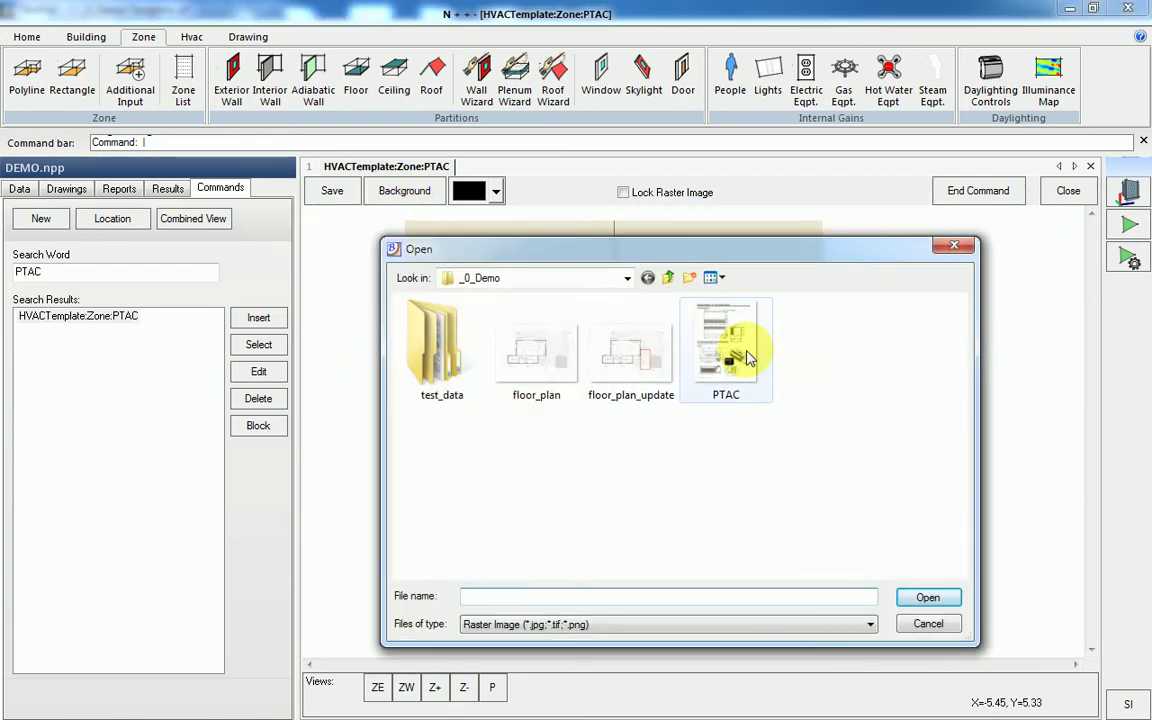
pyautogui.click(929, 624)
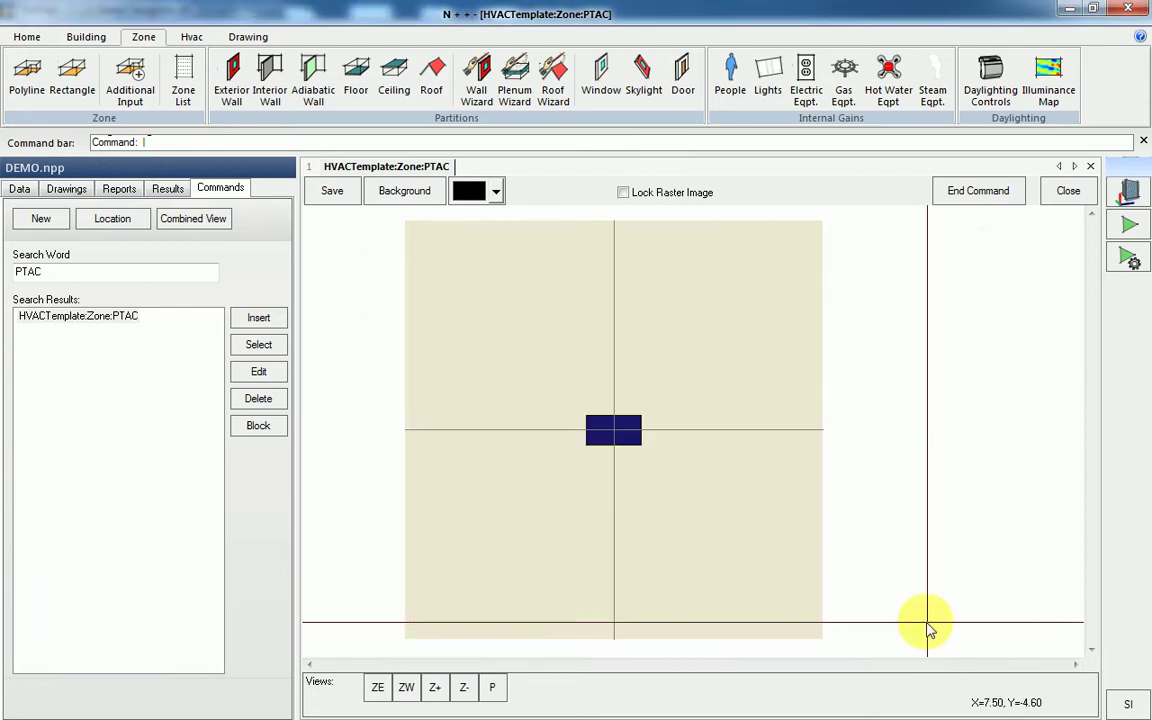
pyautogui.click(1064, 190)
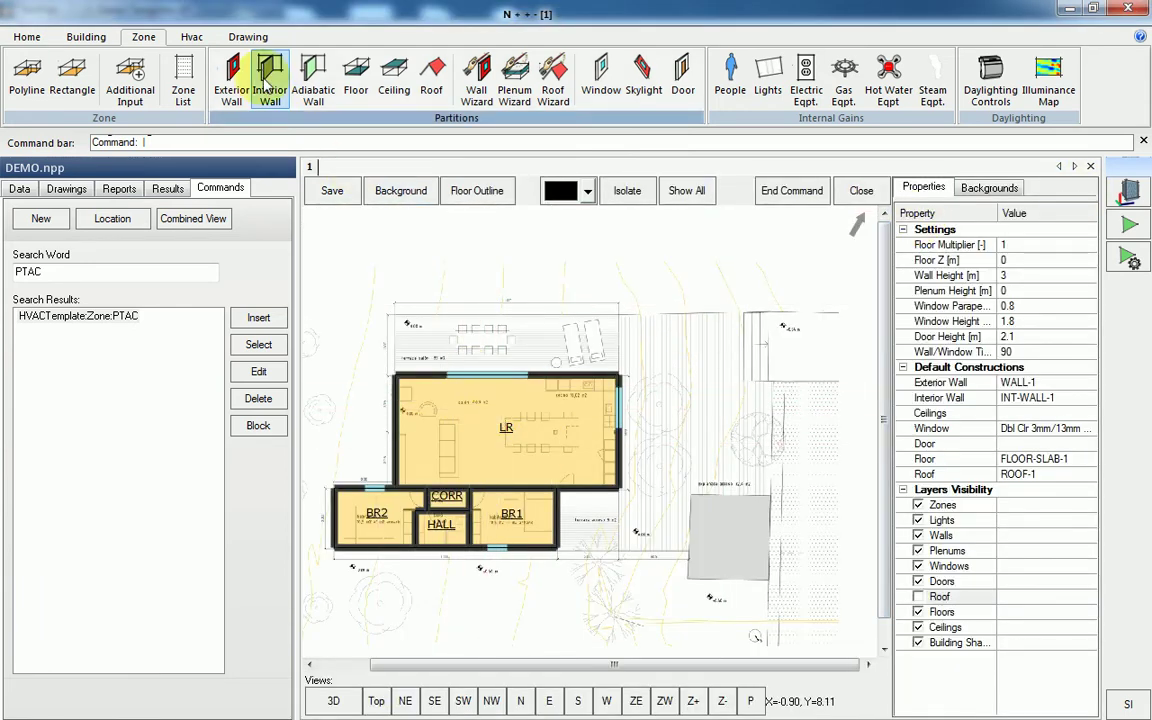
# Step: Insert a PTAC unit, aligned with the wall, at the LR zone's terrace window
pyautogui.click(195, 38)
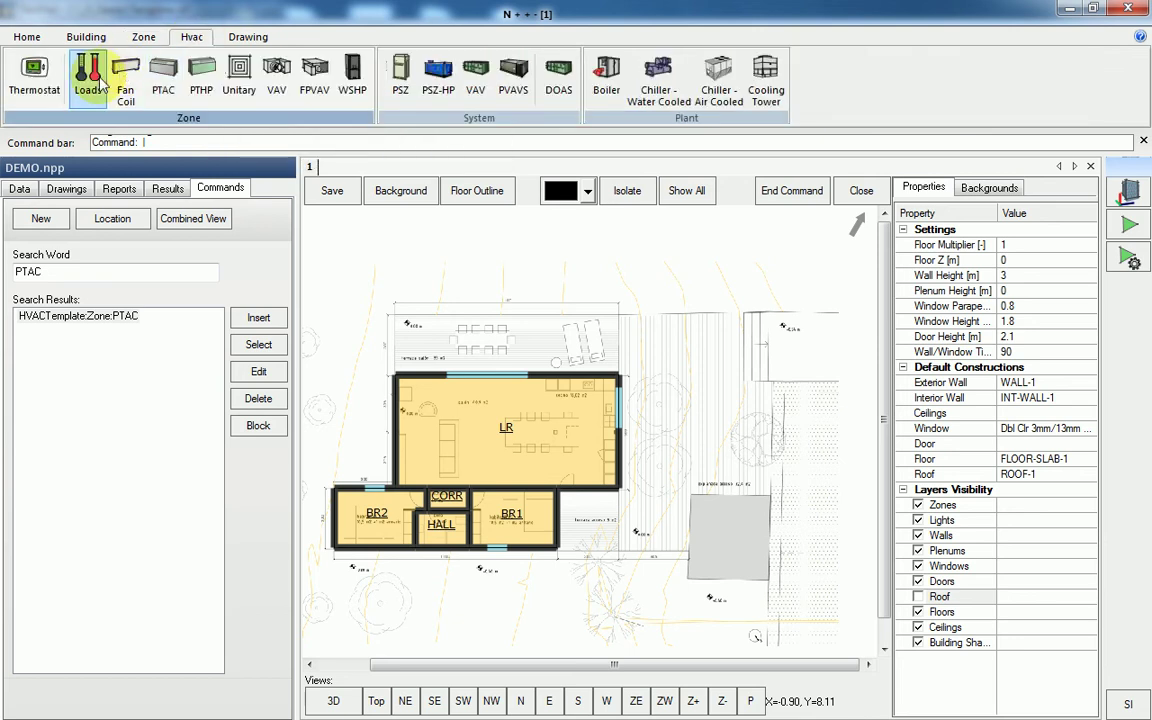
pyautogui.click(163, 75)
pyautogui.scroll(3, 500, 378)
pyautogui.scroll(2, 500, 380)
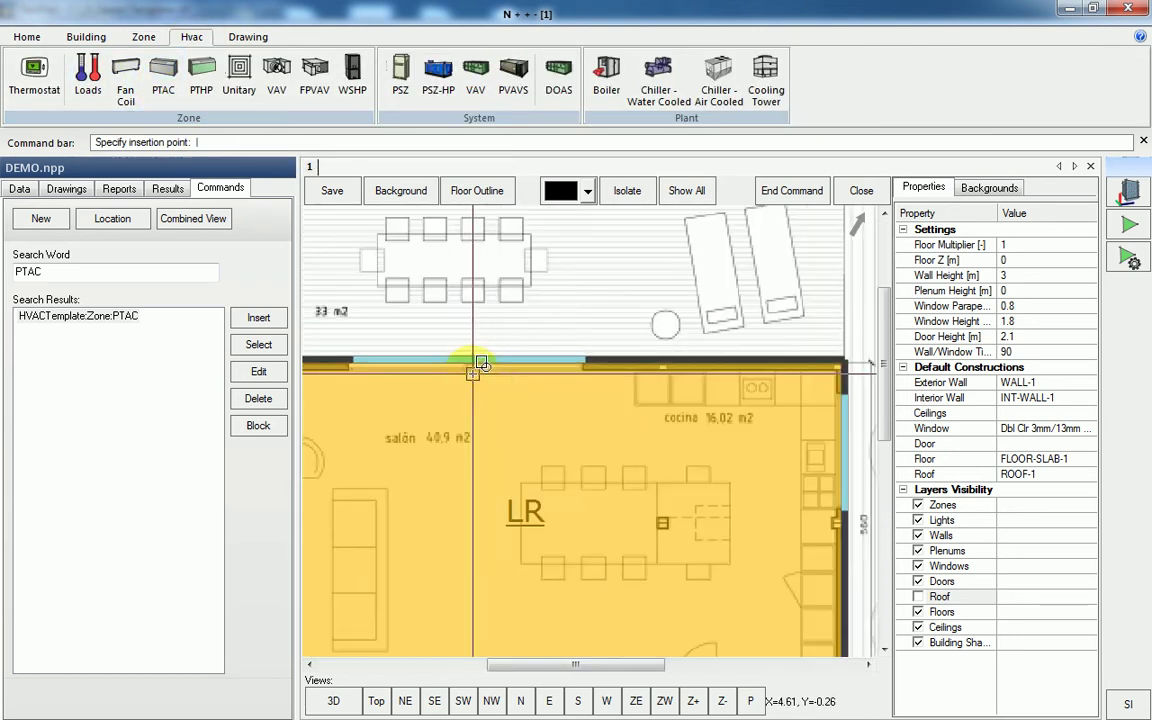
pyautogui.scroll(3, 520, 360)
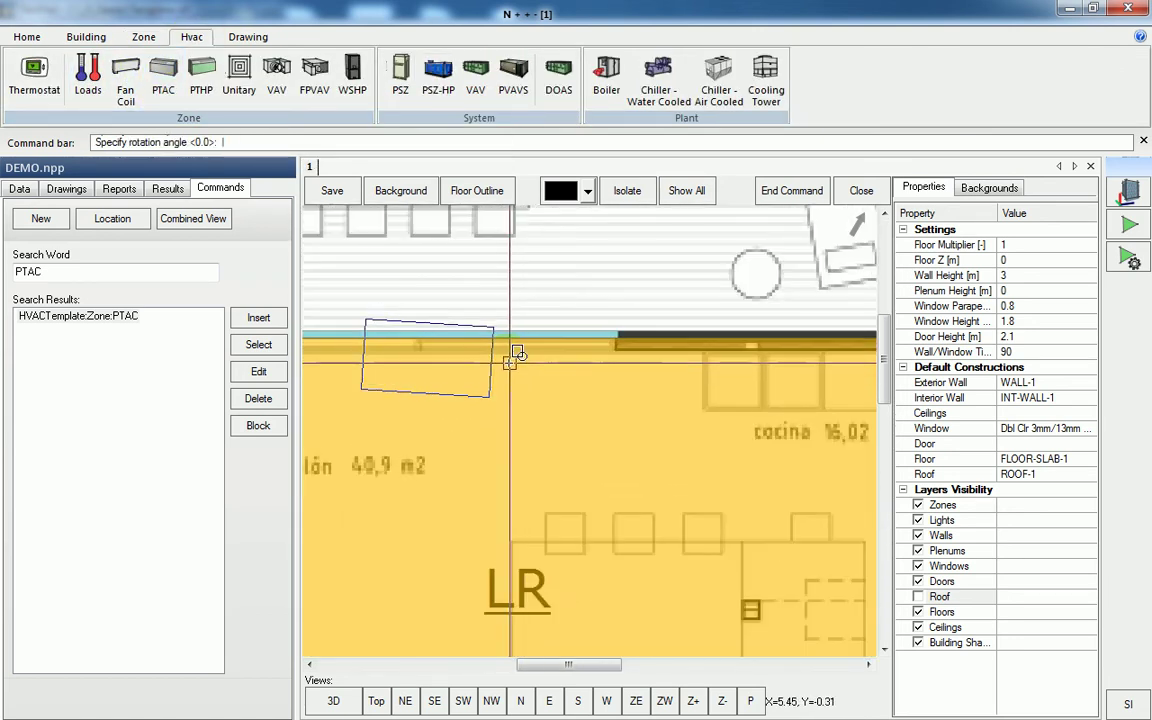
pyautogui.click(504, 357)
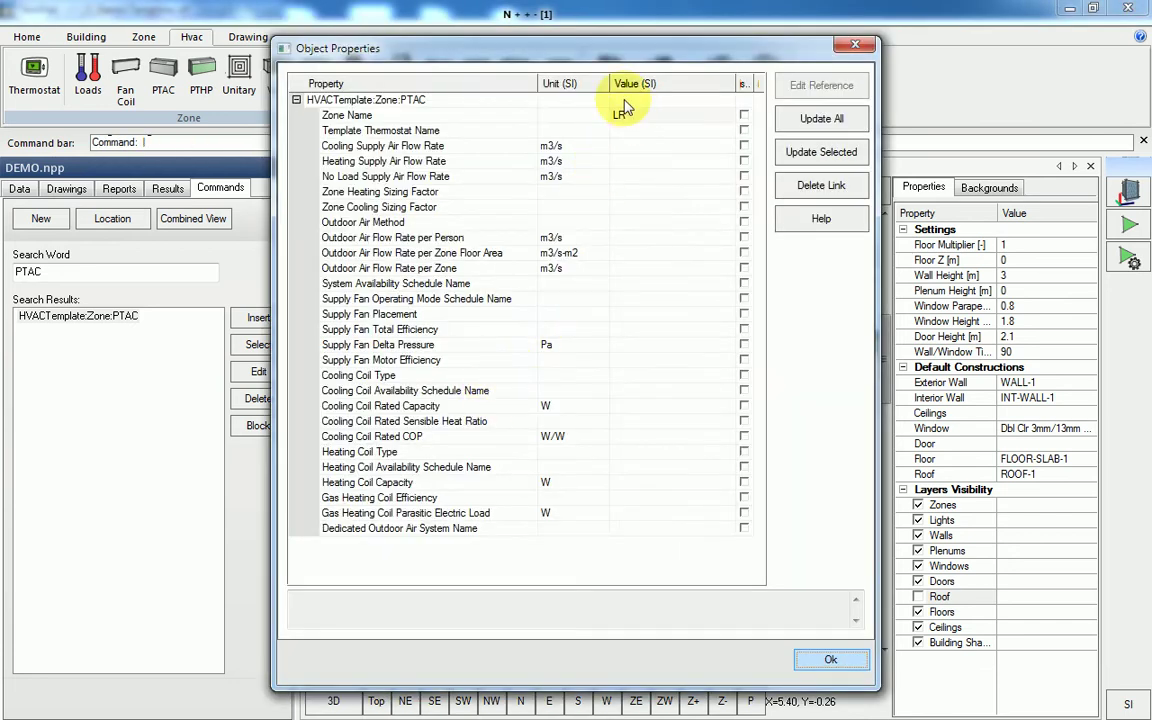
# Step: Assign the All Zones thermostat template to the LR zone's PTAC unit
pyautogui.click(640, 132)
pyautogui.click(729, 132)
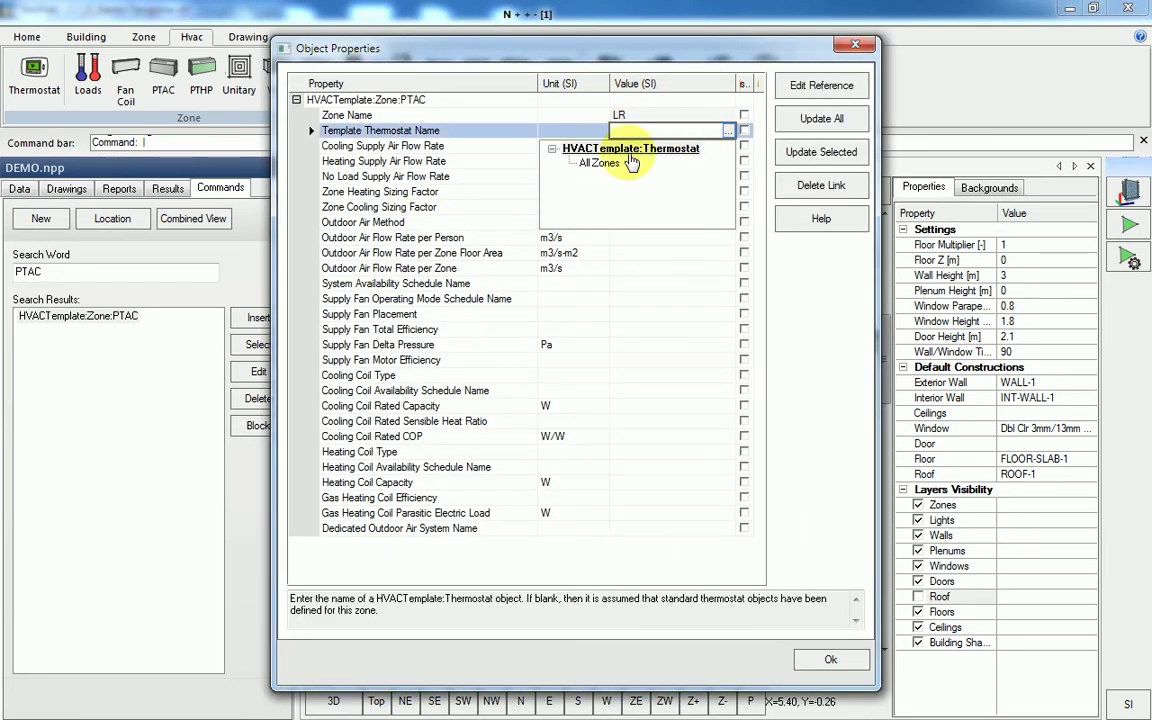
pyautogui.click(607, 164)
pyautogui.click(833, 662)
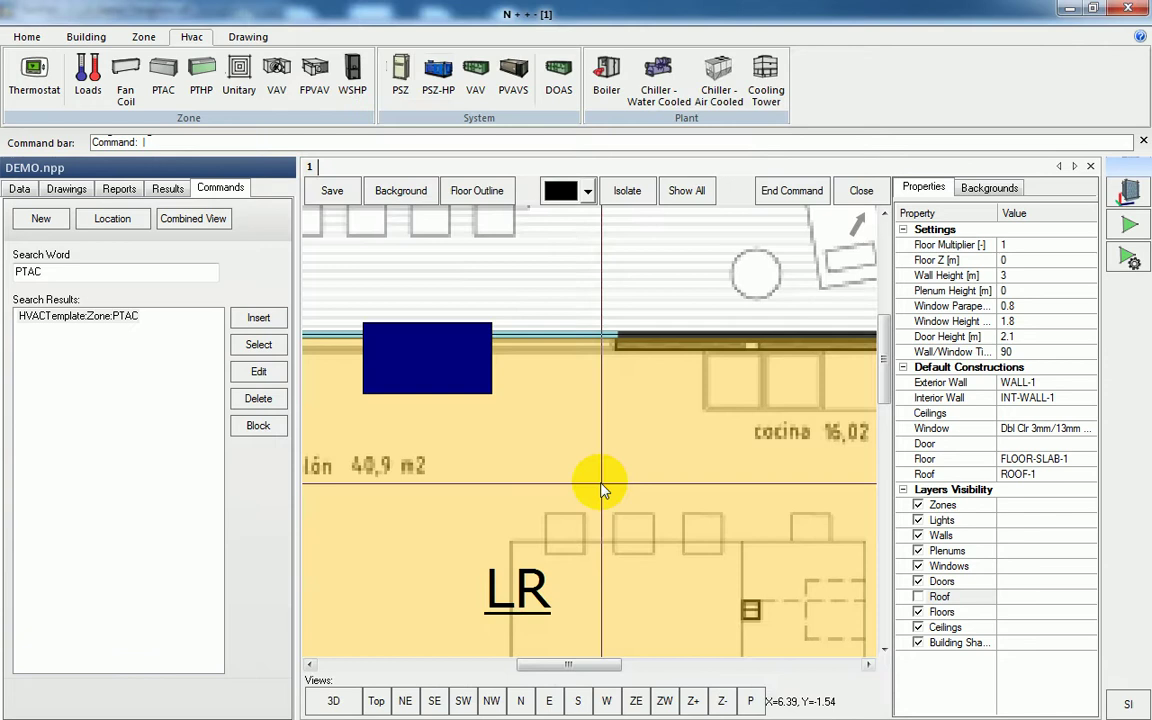
# Step: Copy the LR zone's PTAC unit to the window in the BR1 zone's lower exterior wall
pyautogui.scroll(-3, 540, 483)
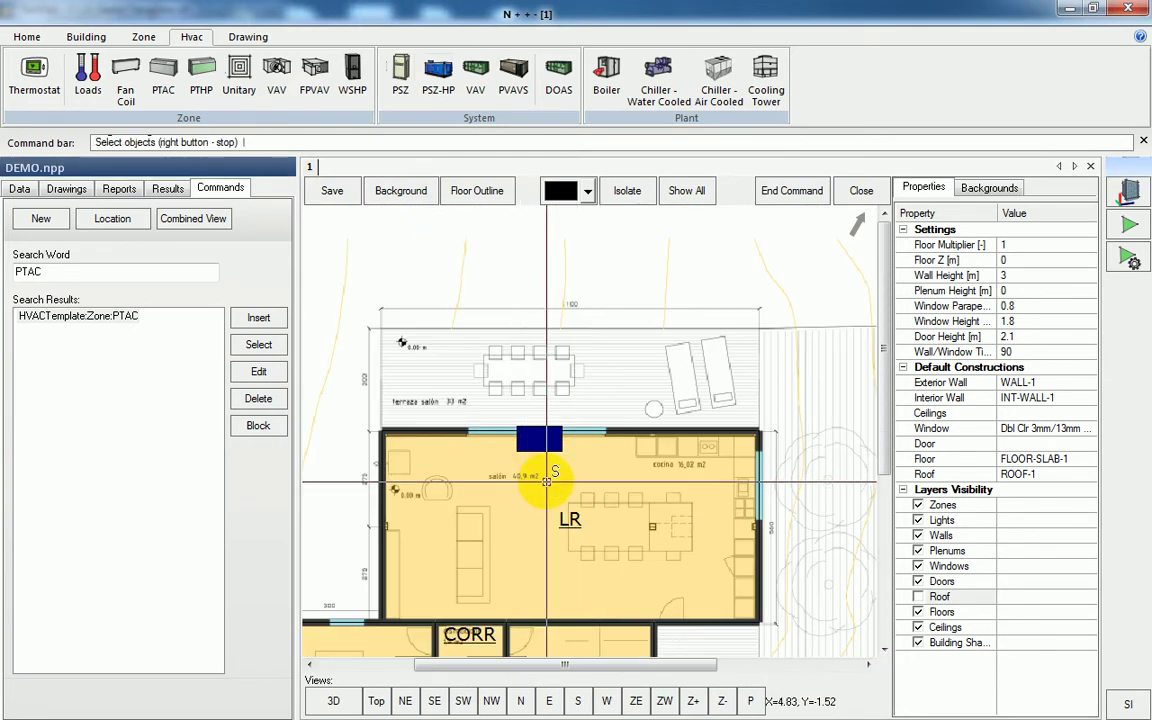
pyautogui.scroll(2, 586, 463)
pyautogui.click(508, 412)
pyautogui.rightClick(509, 418)
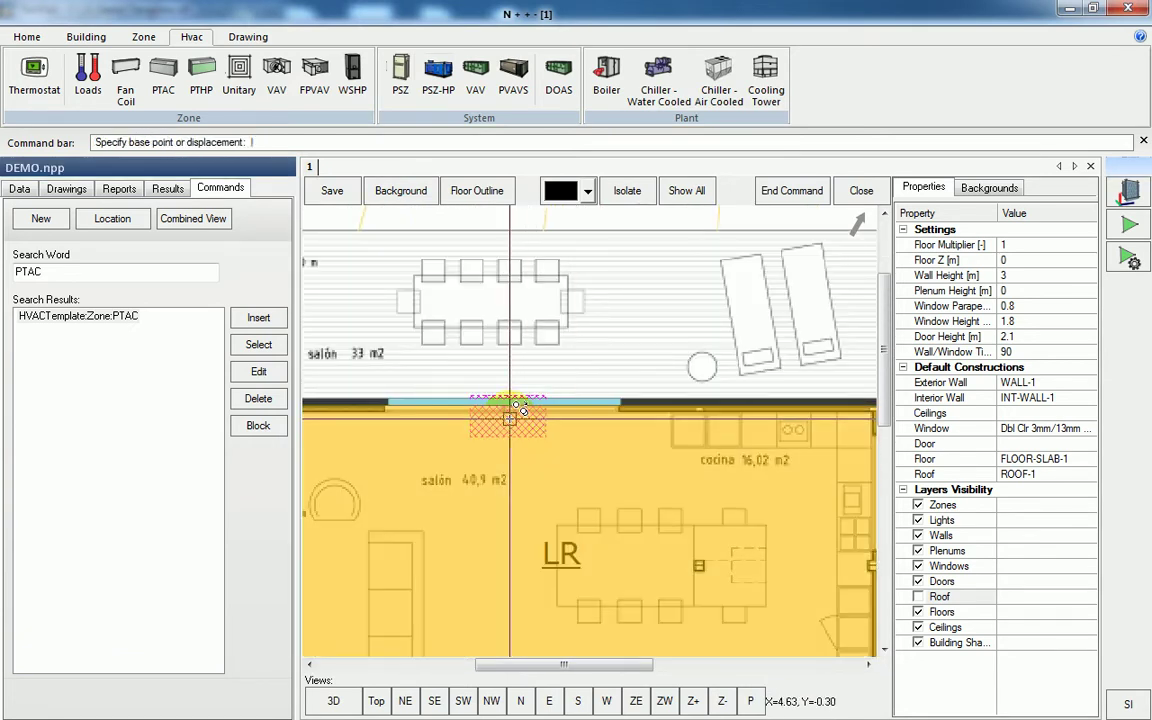
pyautogui.click(509, 418)
pyautogui.scroll(-4, 512, 420)
pyautogui.scroll(4, 541, 472)
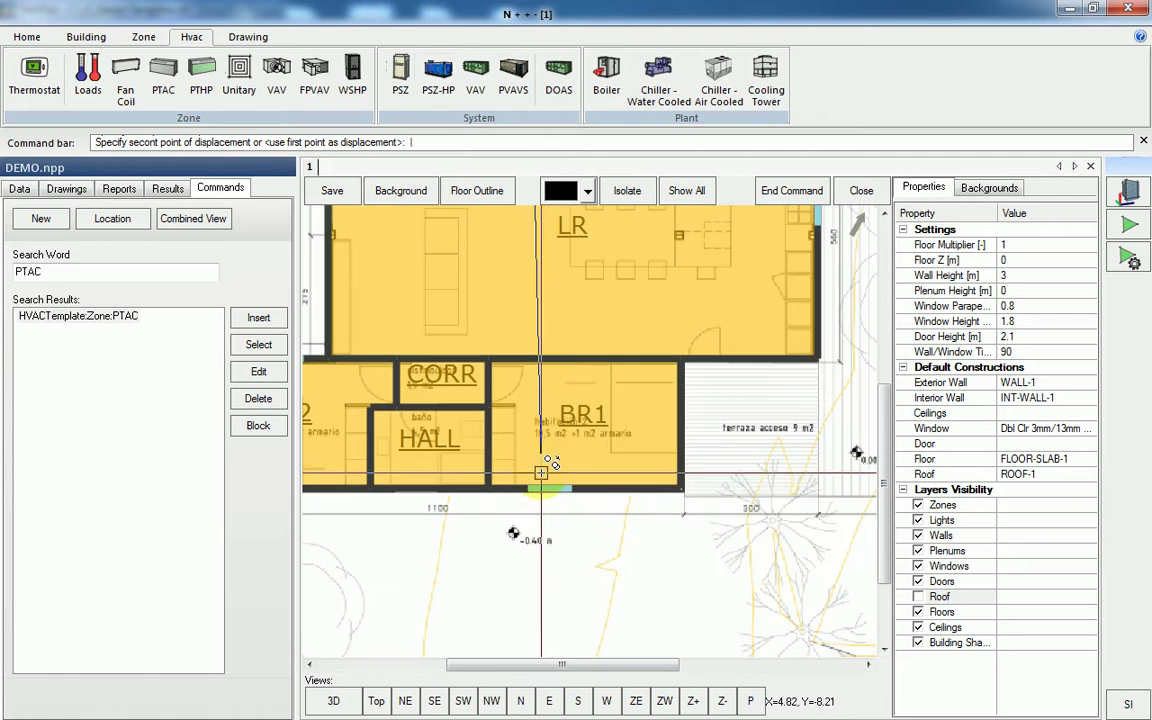
# Step: Place another copy of the PTAC unit at the window in the BR2 zone's upper exterior wall
pyautogui.scroll(-3, 386, 489)
pyautogui.moveTo(386, 489); pyautogui.dragTo(610, 470, button='middle')
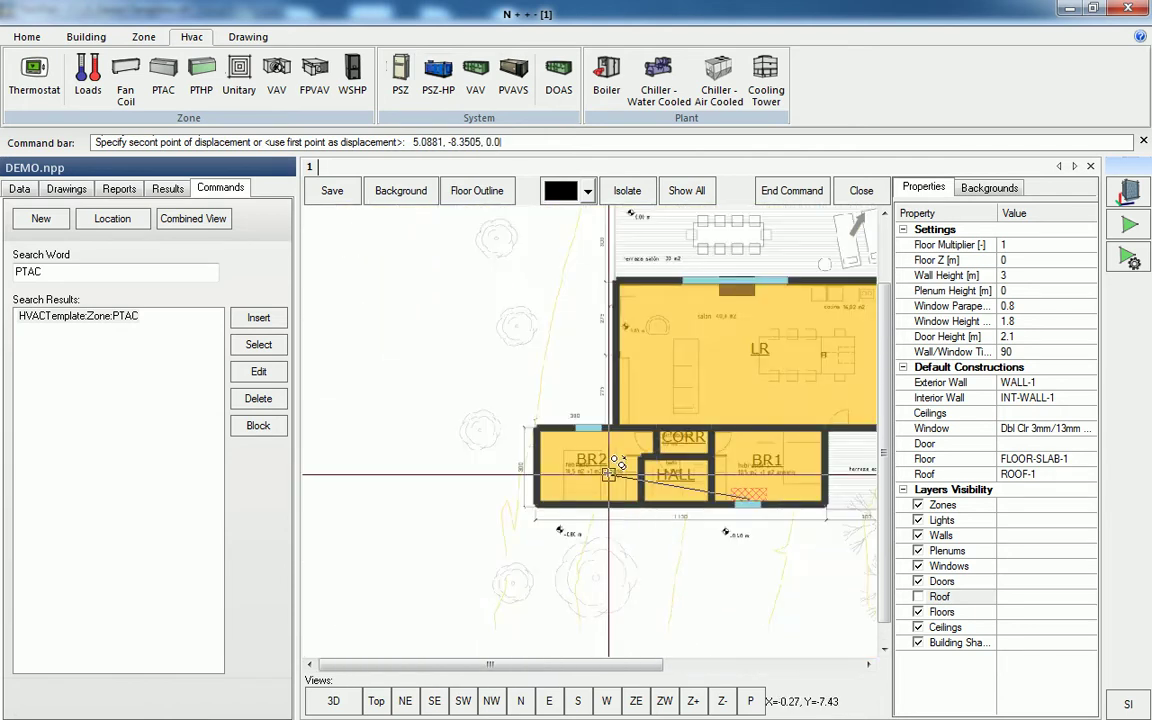
pyautogui.scroll(2, 610, 470)
pyautogui.click(577, 410)
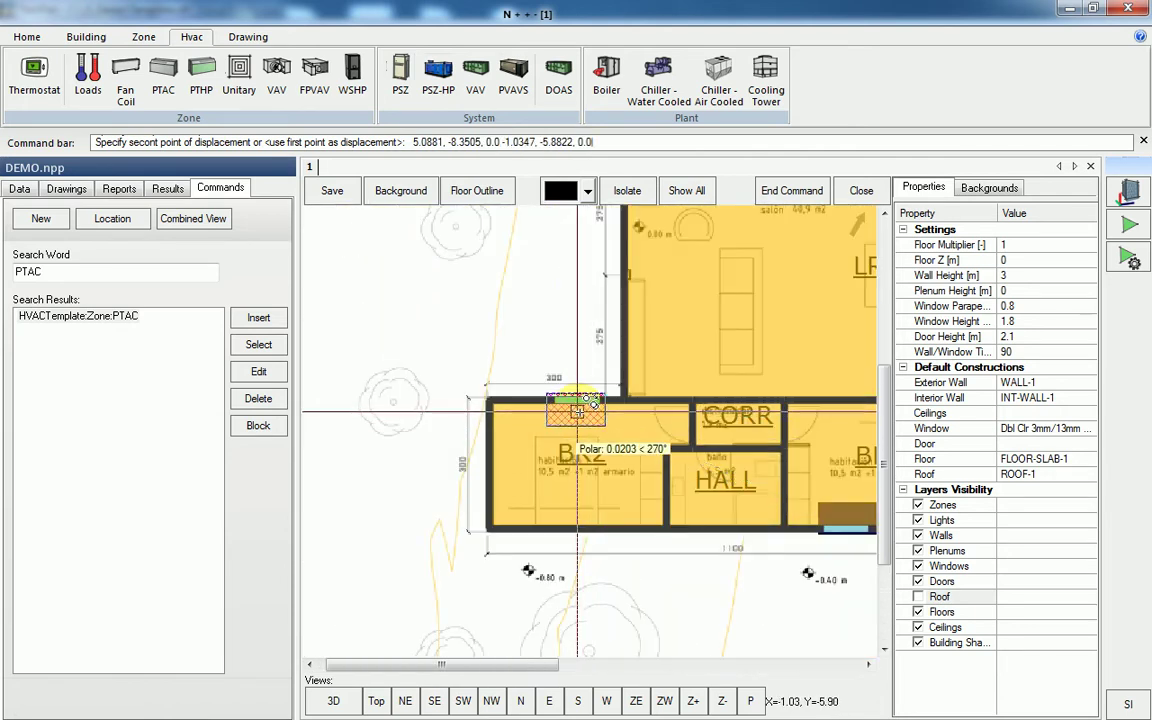
pyautogui.scroll(-3, 577, 410)
pyautogui.moveTo(577, 410); pyautogui.dragTo(553, 468, button='middle')
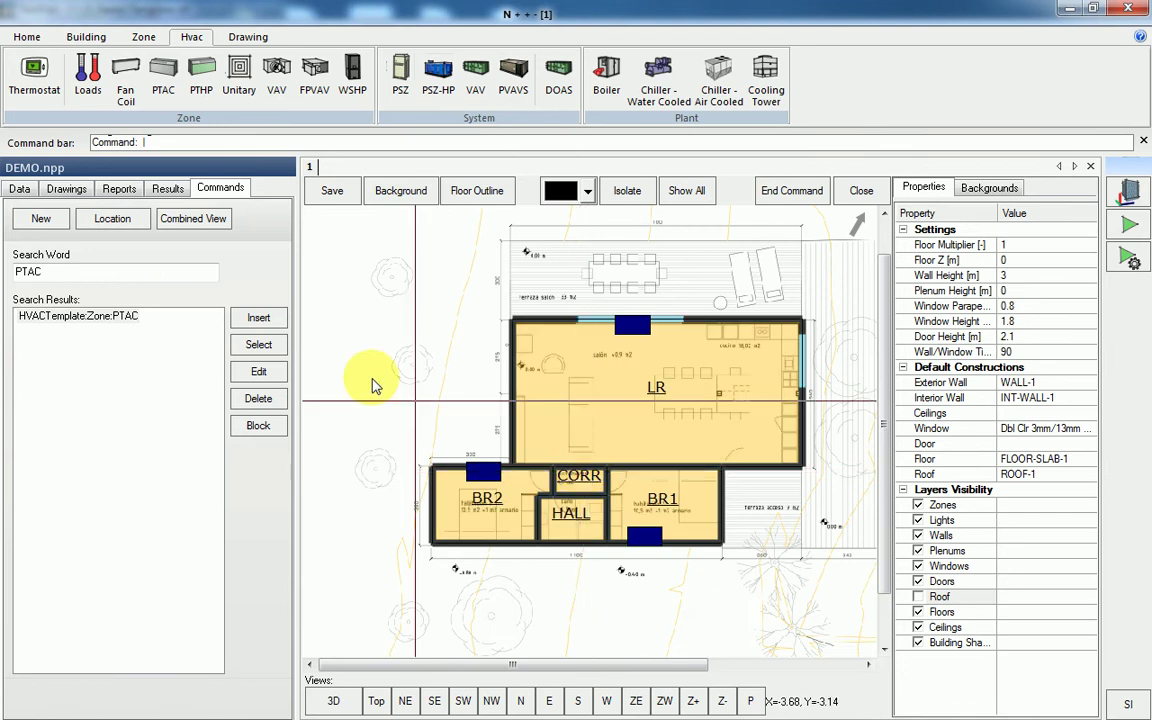
# Step: Set the report output type to HTML and its units to InchPound
pyautogui.click(118, 189)
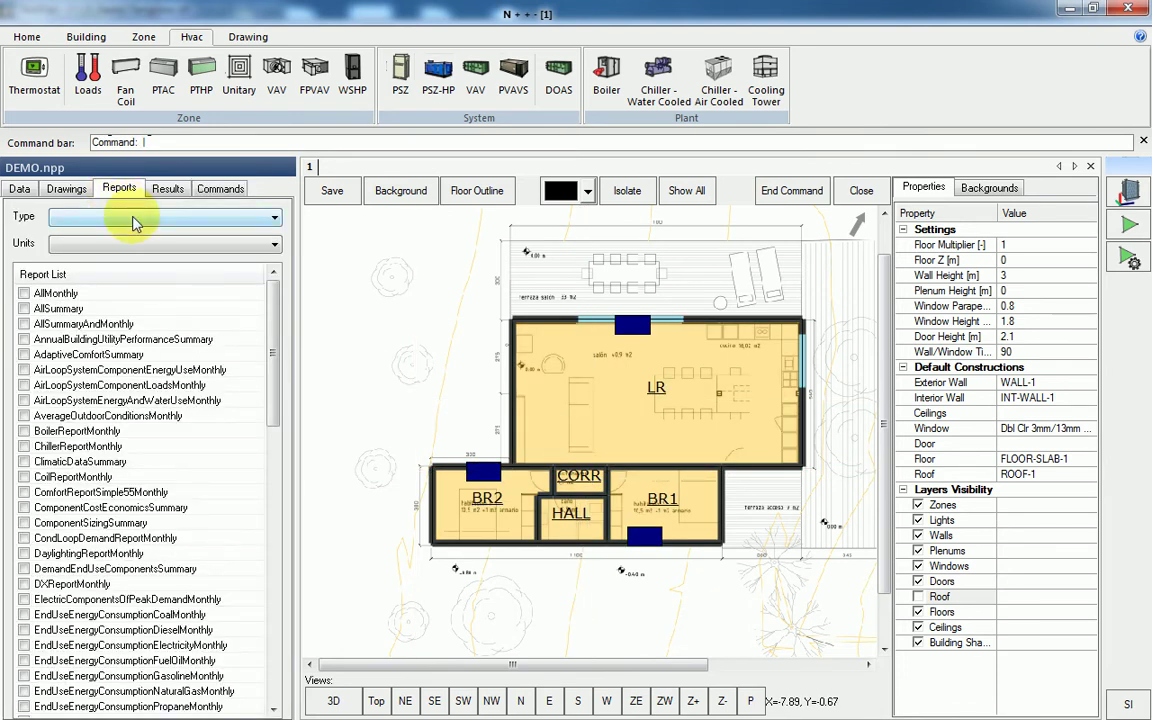
pyautogui.click(135, 218)
pyautogui.click(108, 269)
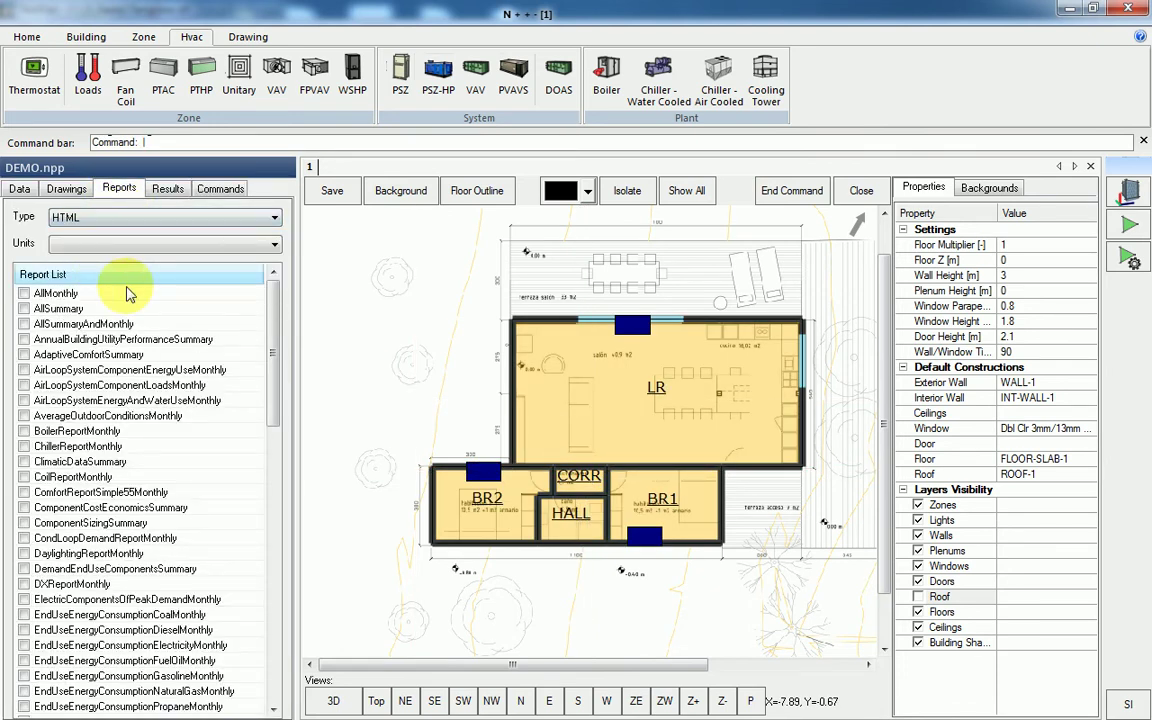
pyautogui.click(135, 255)
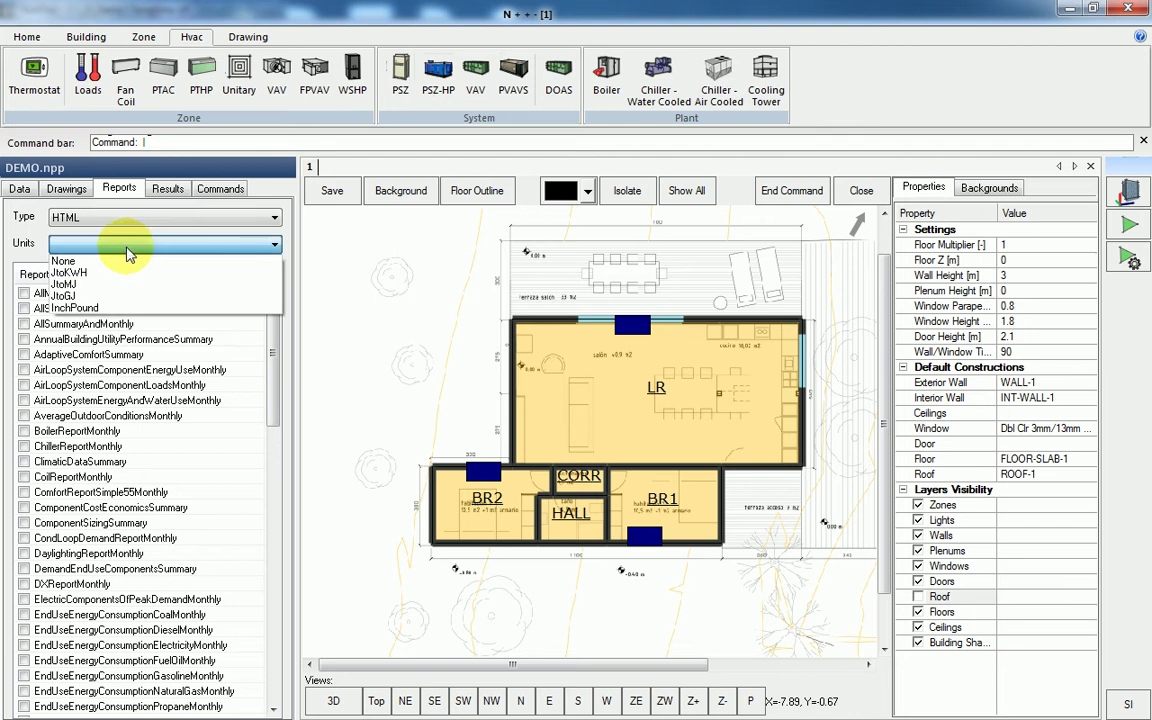
pyautogui.click(100, 297)
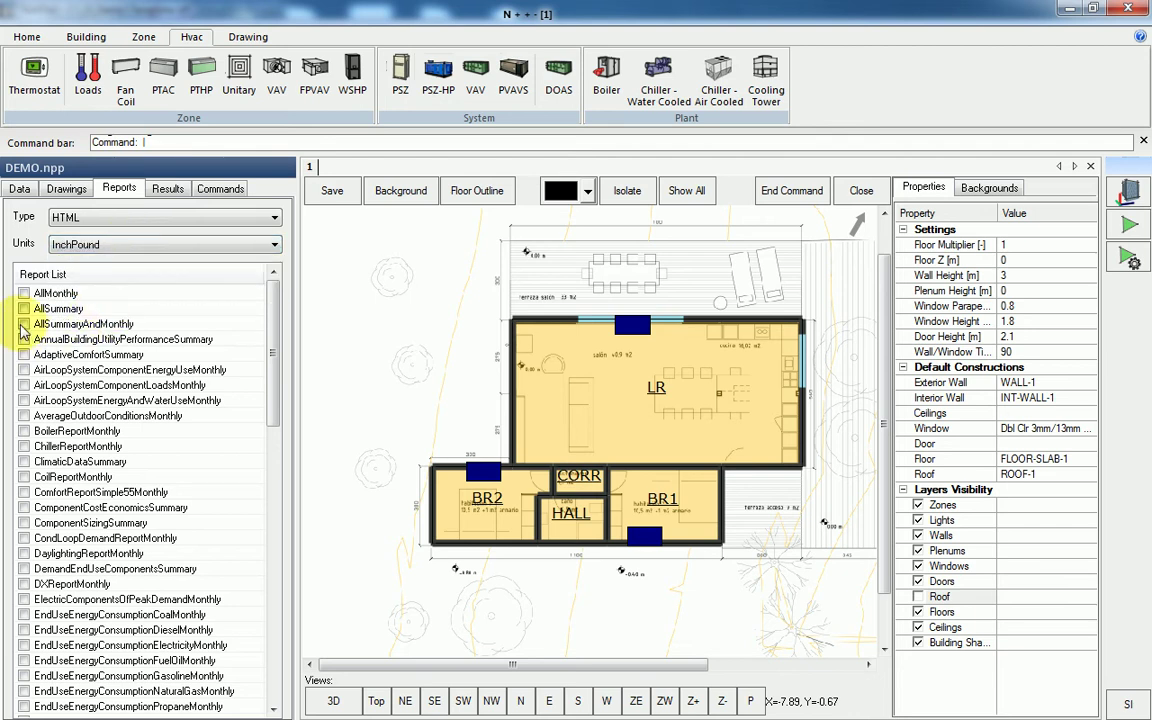
# Step: Set the project weather file to USA_IL_Chicago-OHare.Intl.AP.725300_TMY3.epw from the _0_Demo folder
pyautogui.click(19, 190)
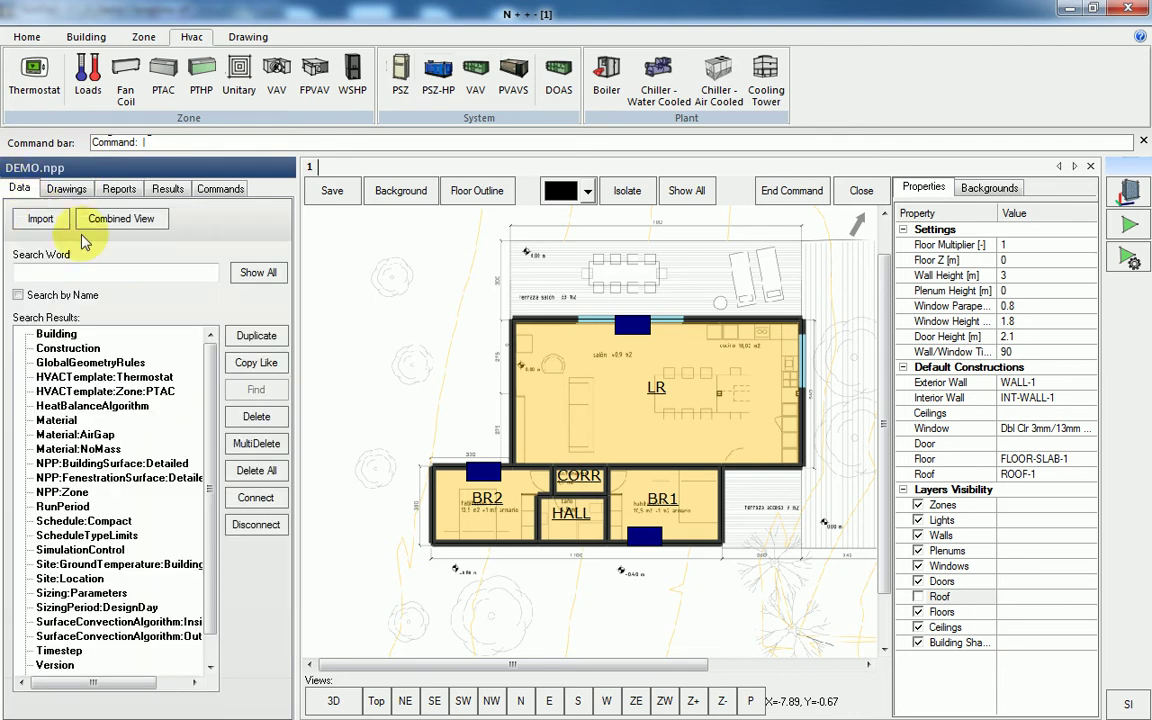
pyautogui.click(35, 40)
pyautogui.click(149, 78)
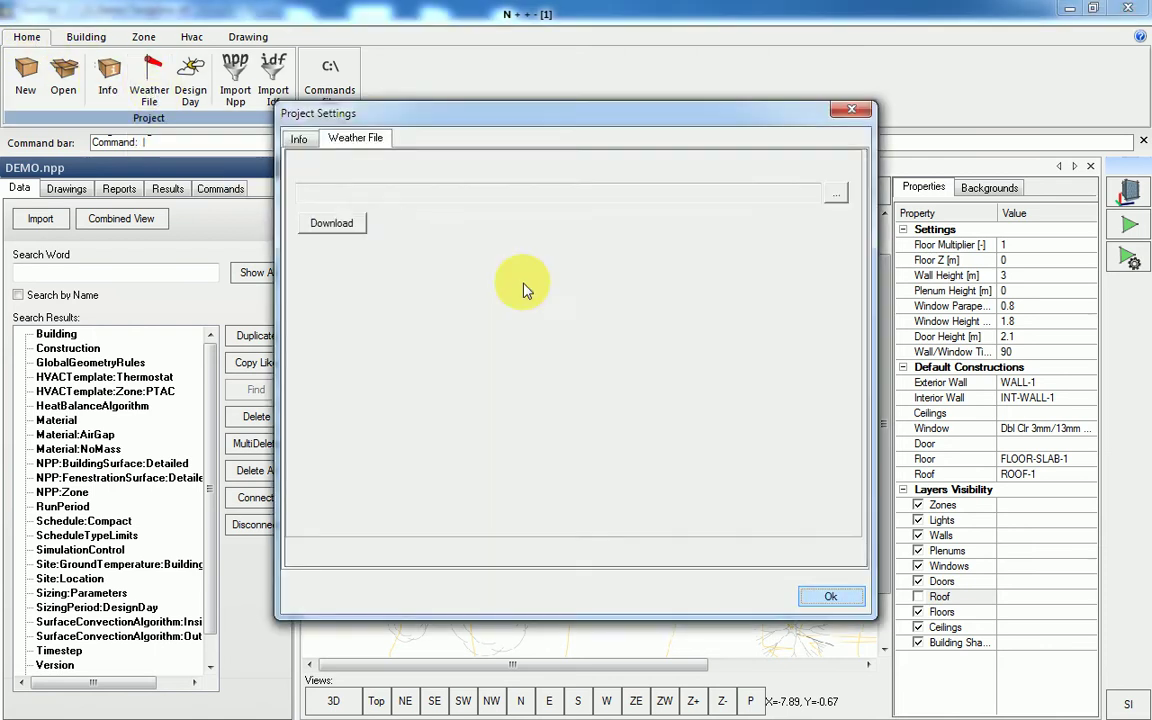
pyautogui.click(836, 194)
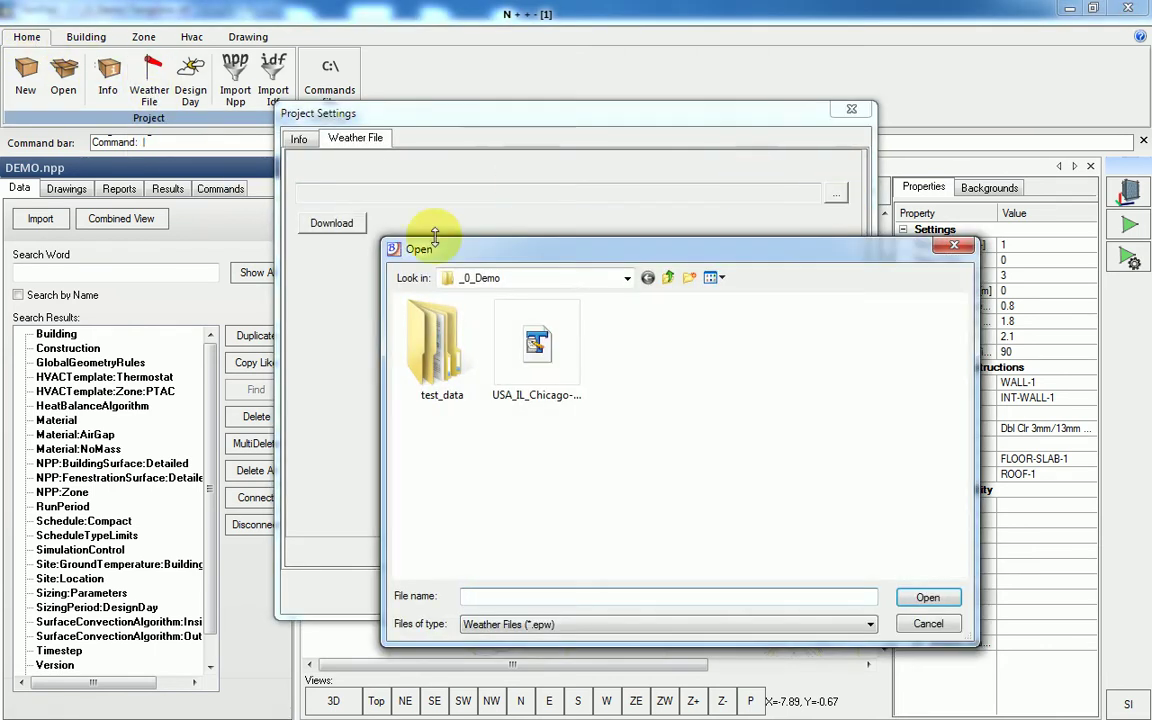
pyautogui.click(548, 360)
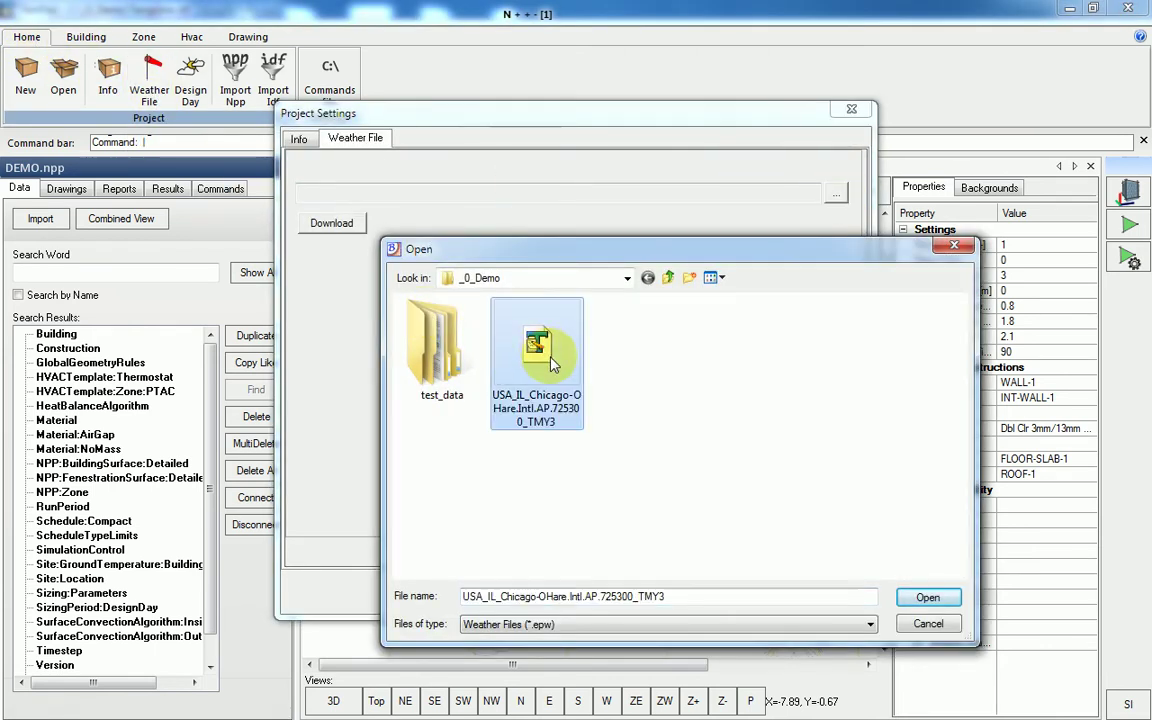
pyautogui.click(928, 597)
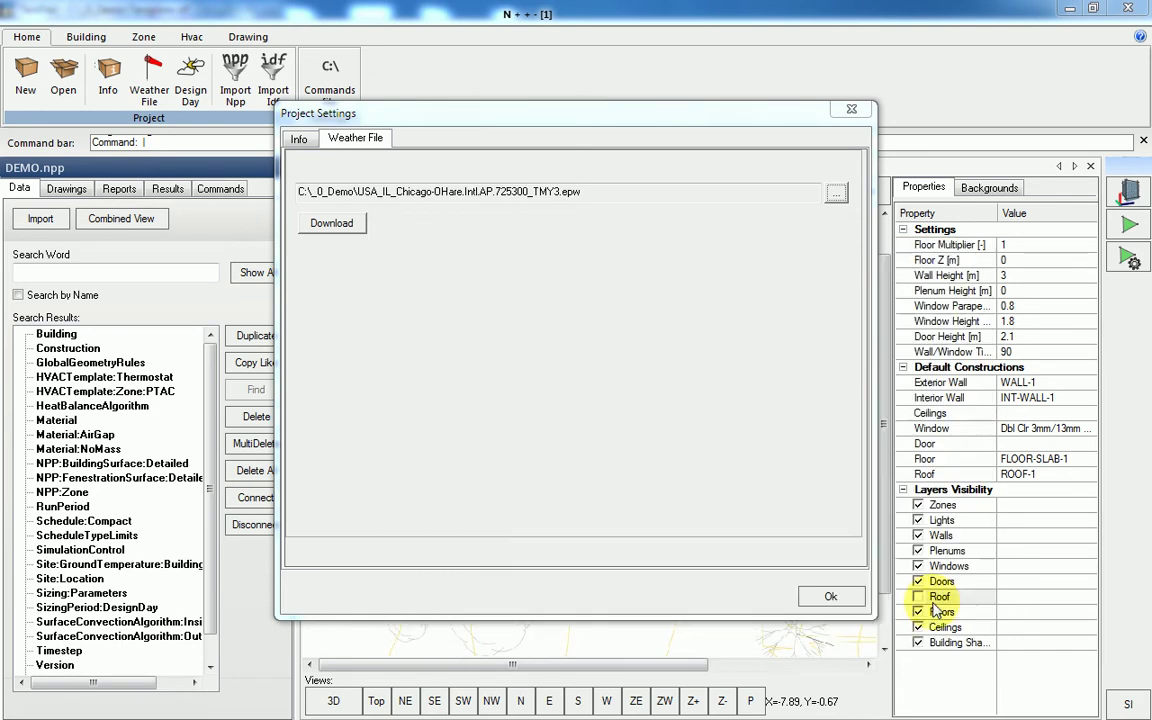
pyautogui.click(832, 597)
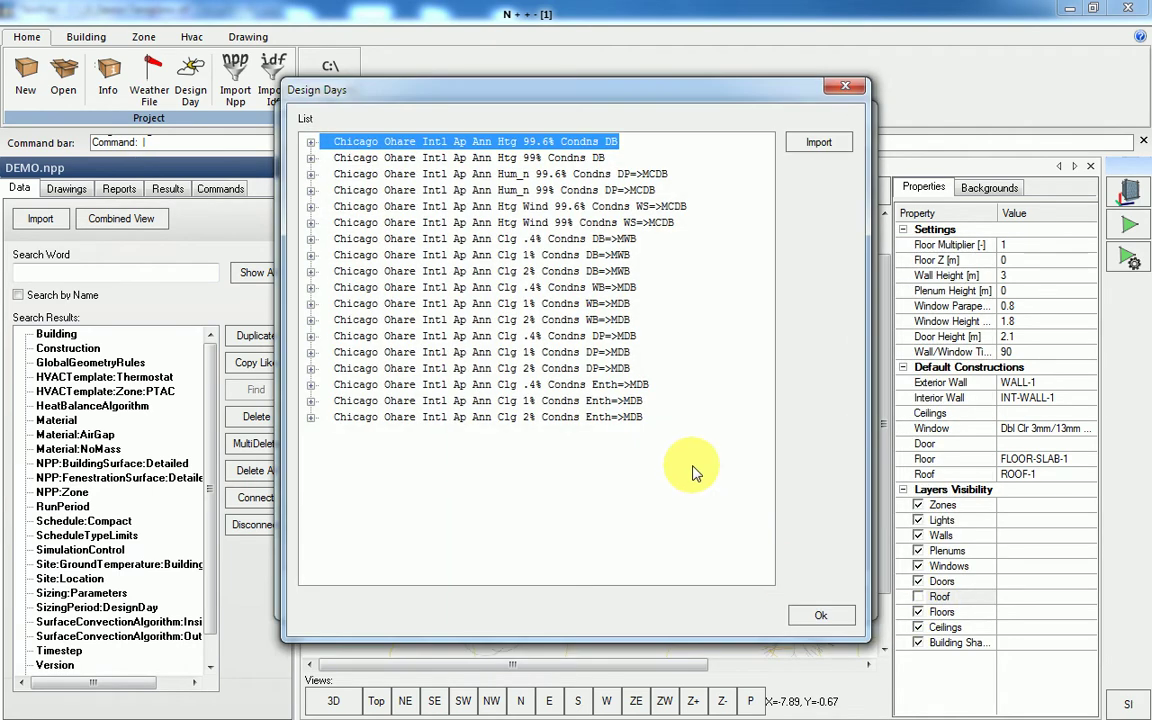
# Step: Import the Chicago Ohare annual heating 99.6% Condns DB design day after reviewing its parameters
pyautogui.click(311, 143)
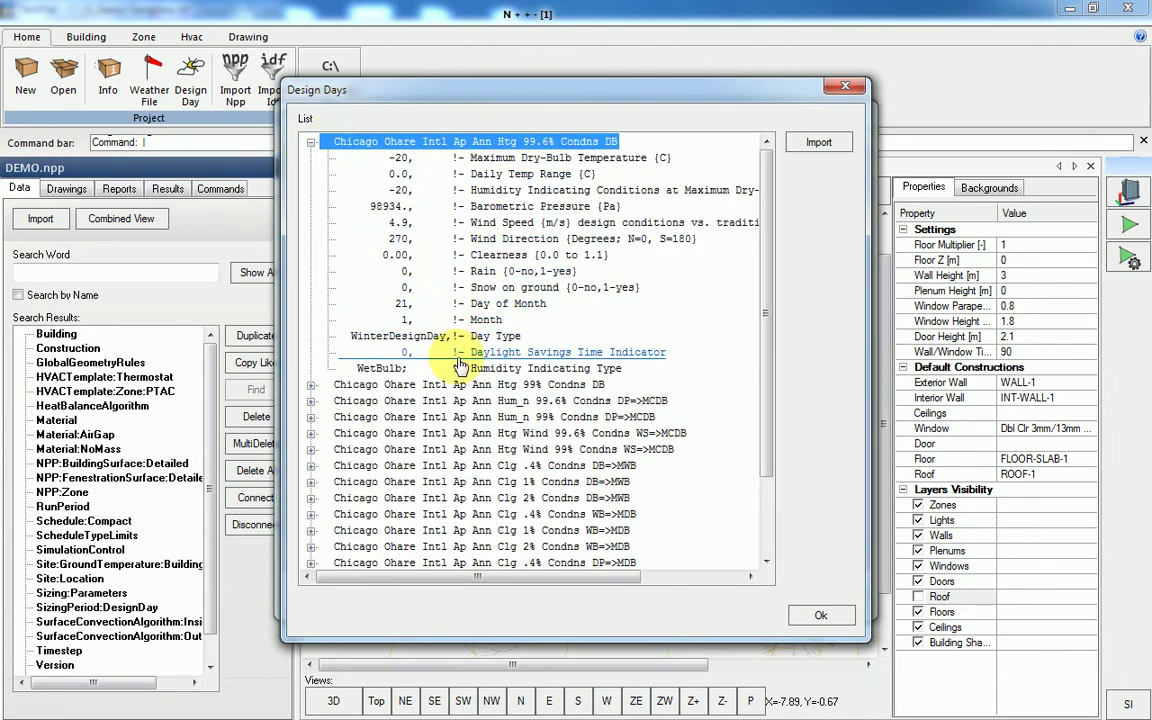
pyautogui.doubleClick(450, 141)
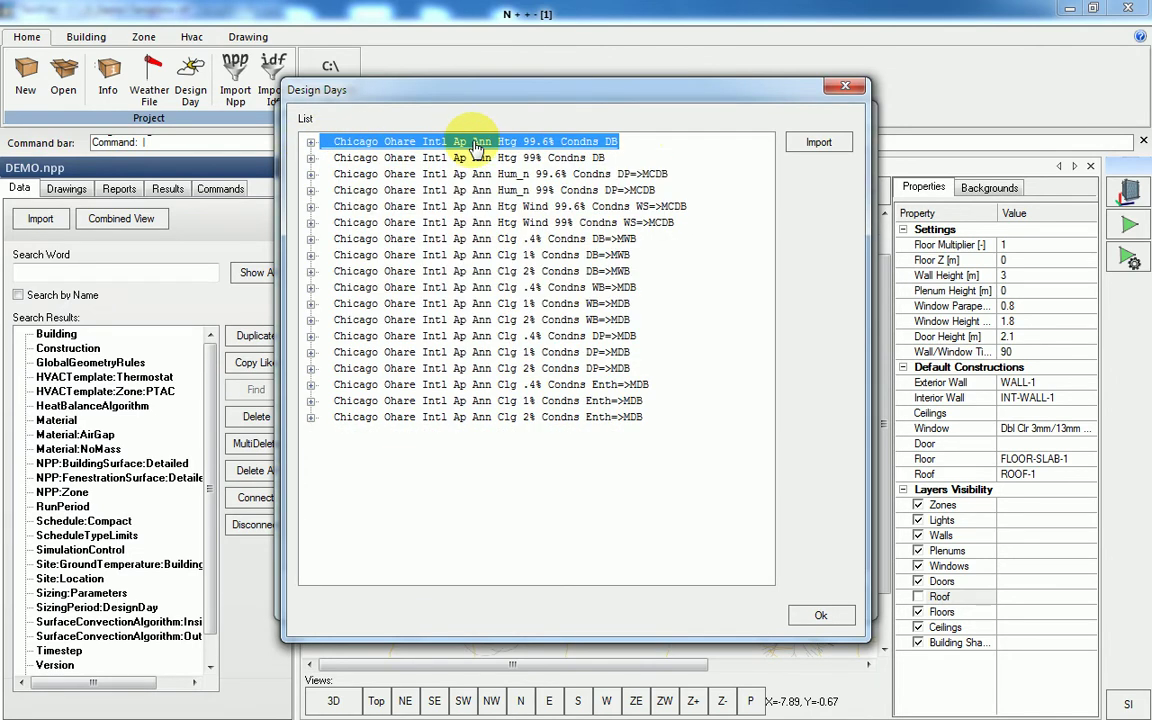
pyautogui.click(818, 143)
pyautogui.click(695, 415)
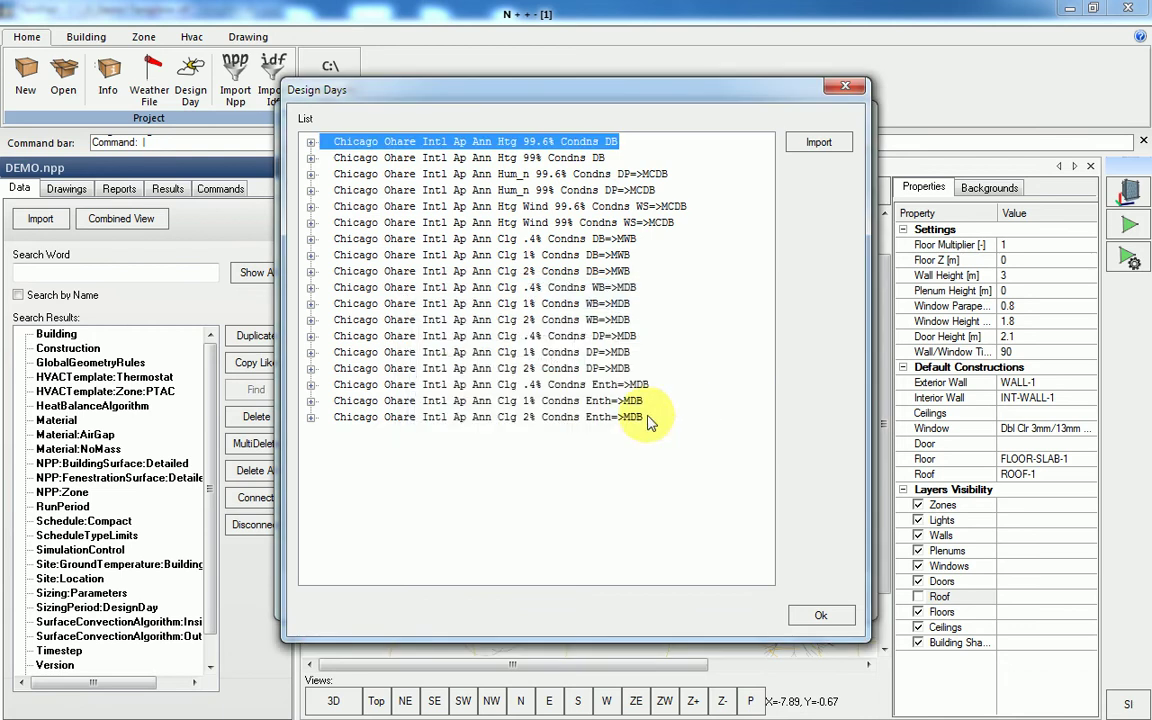
# Step: Import the Chicago Ohare annual cooling .4% Condns DB=>MWB design day and close the project settings
pyautogui.click(521, 240)
pyautogui.doubleClick(521, 240)
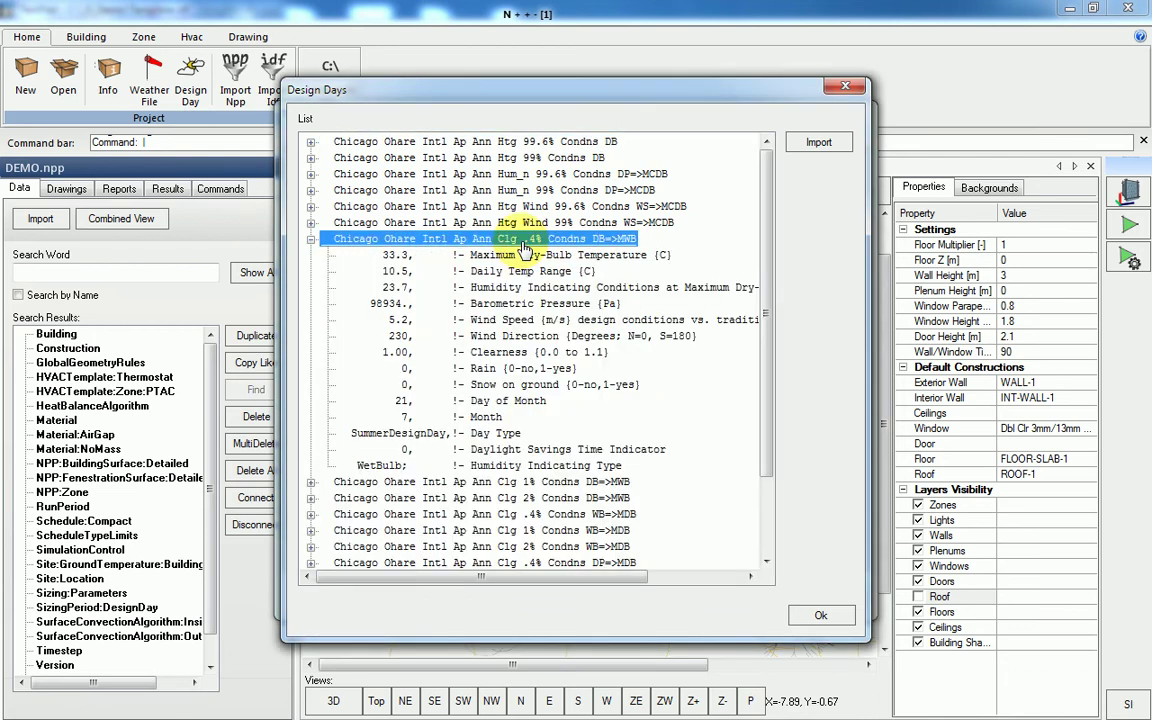
pyautogui.click(818, 145)
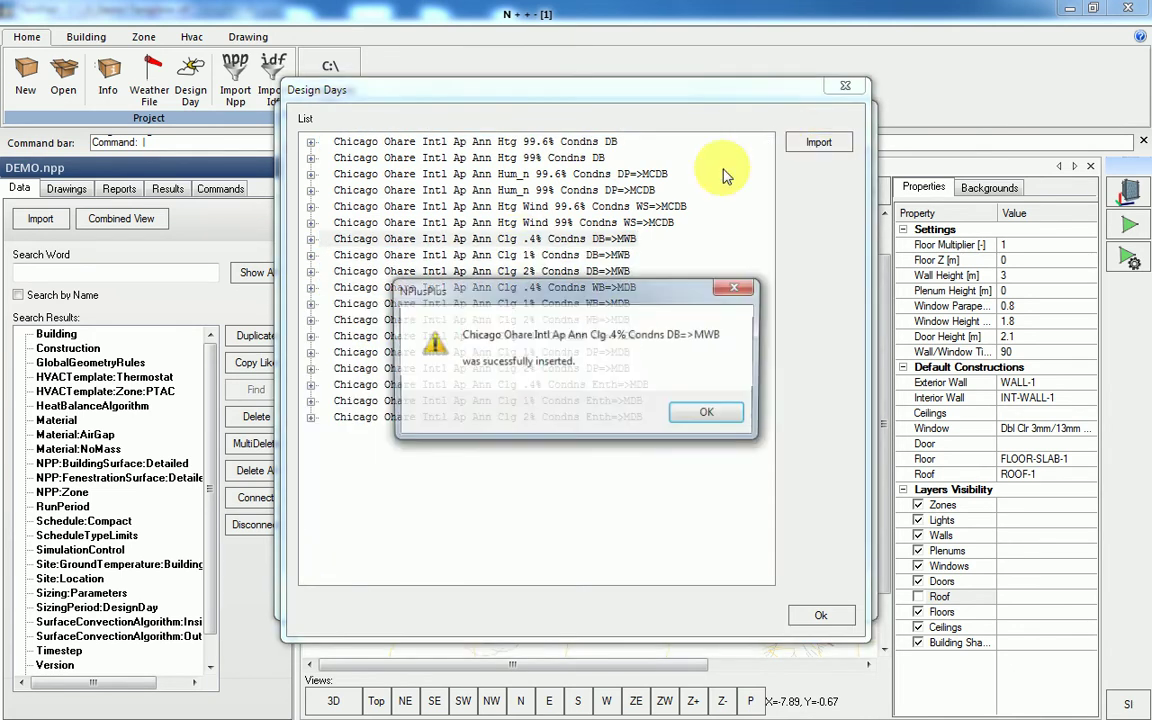
pyautogui.click(718, 424)
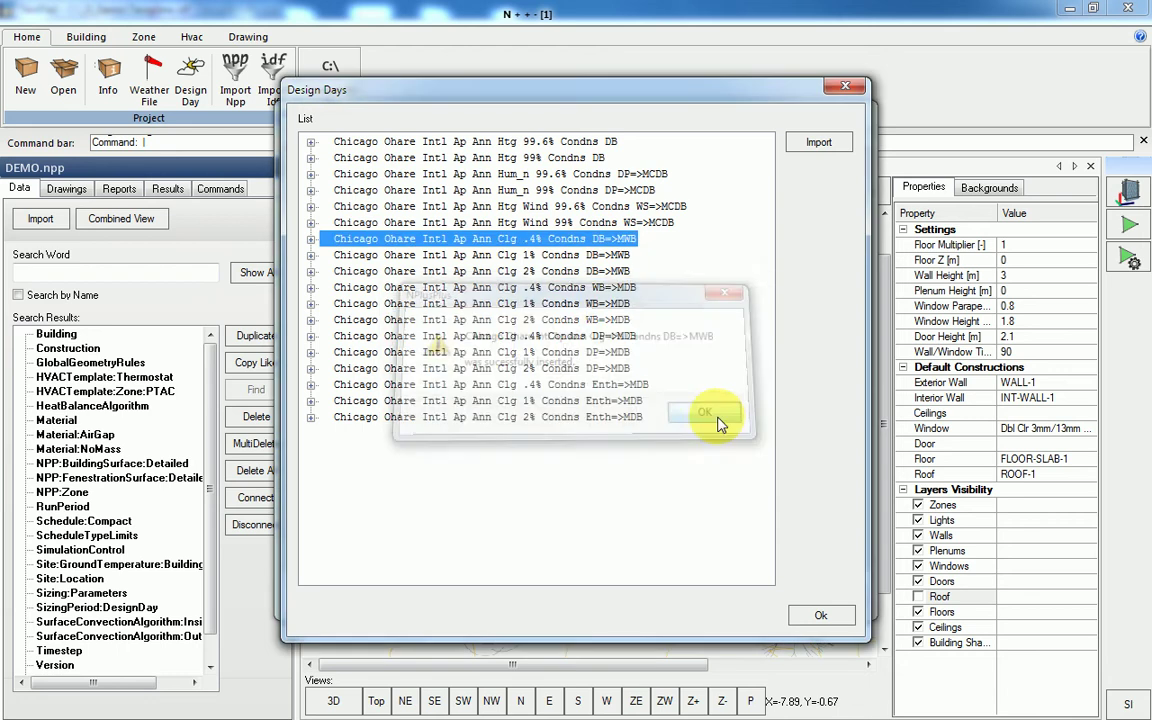
pyautogui.click(823, 617)
pyautogui.click(828, 594)
# Step: Create the text "B" beside the armchair in the LR zone, middle-centred in Npp style, about 0.32 high with zero rotation
pyautogui.scroll(-2, 586, 488)
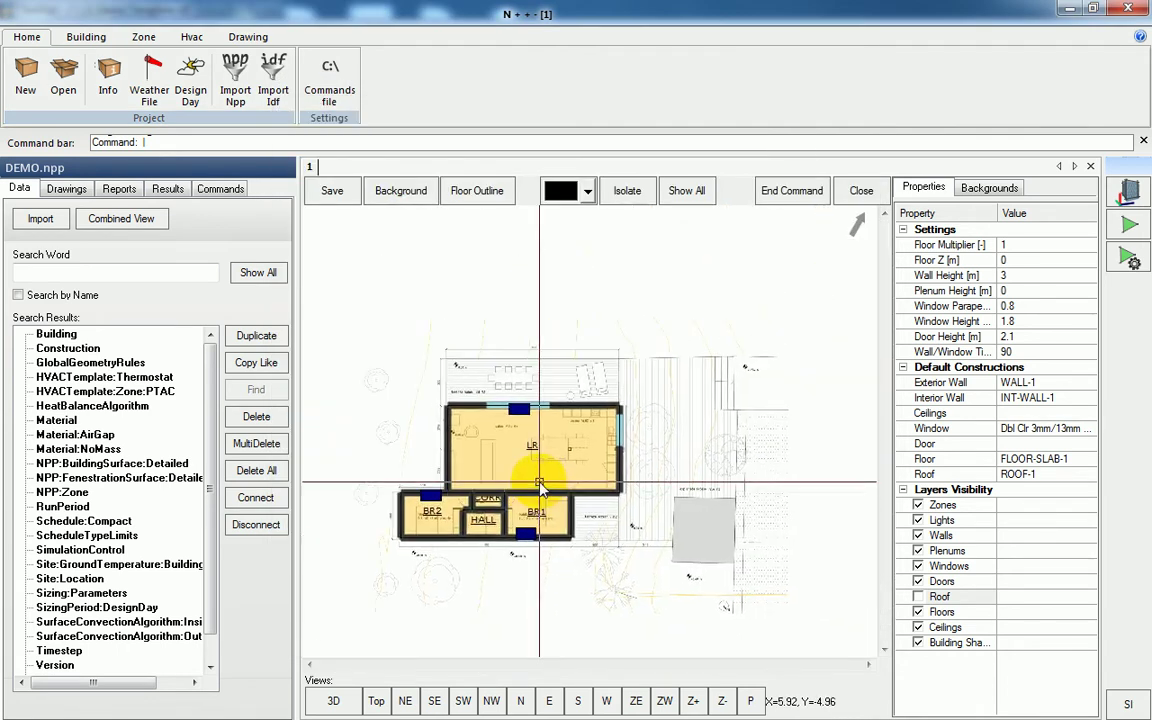
pyautogui.scroll(2, 540, 487)
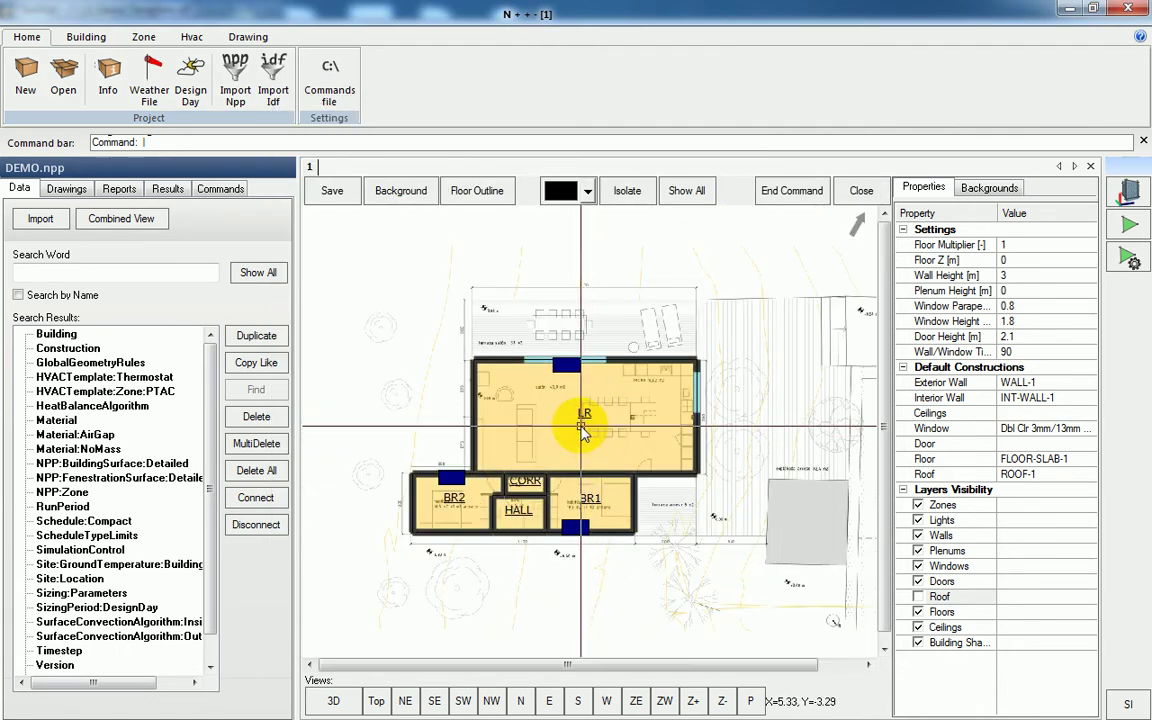
pyautogui.scroll(1, 497, 410)
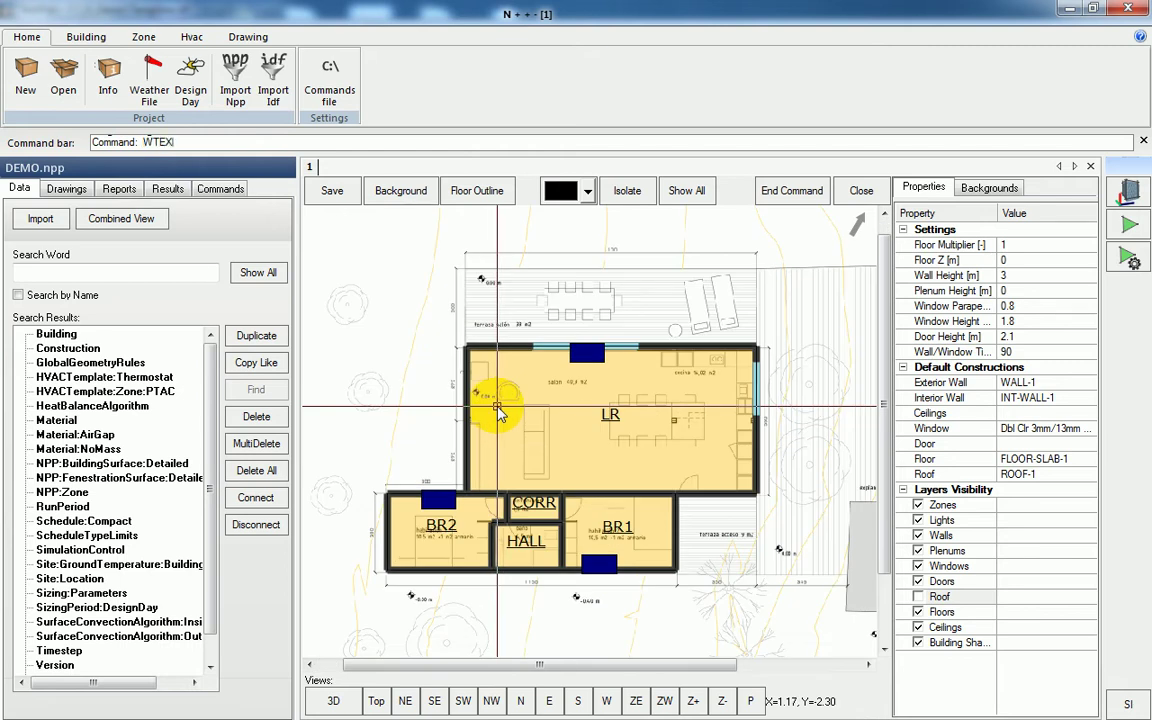
pyautogui.press('Return')
pyautogui.scroll(2, 507, 410)
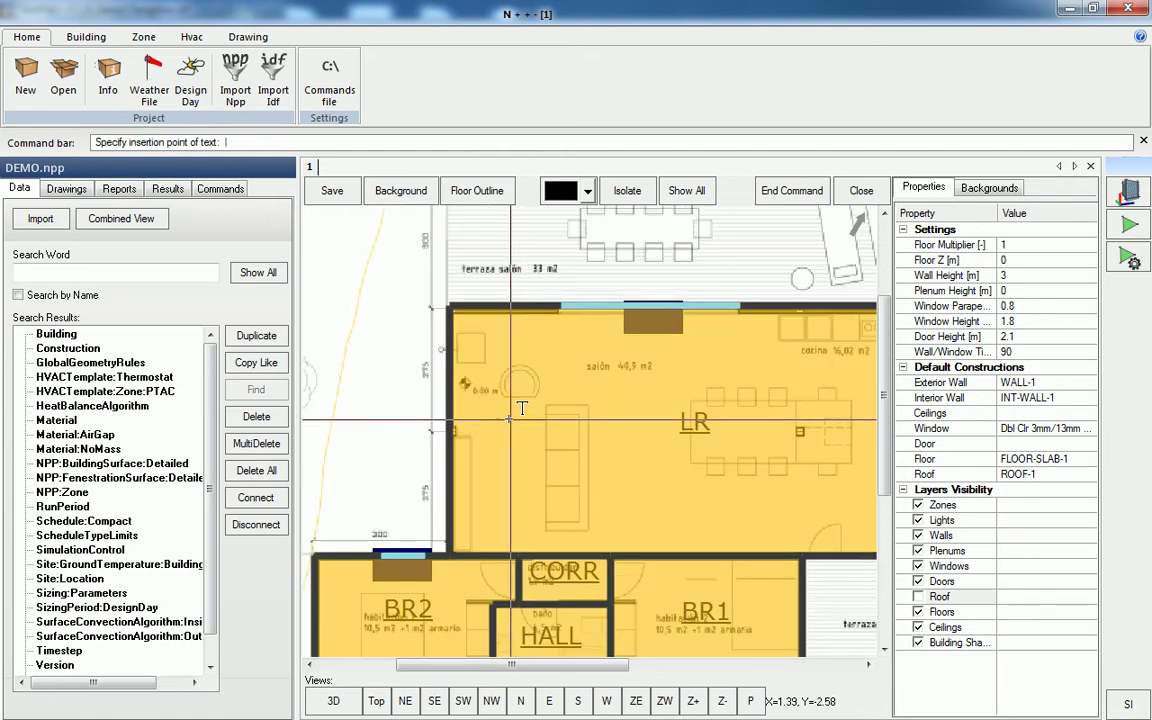
pyautogui.click(512, 418)
pyautogui.click(522, 416)
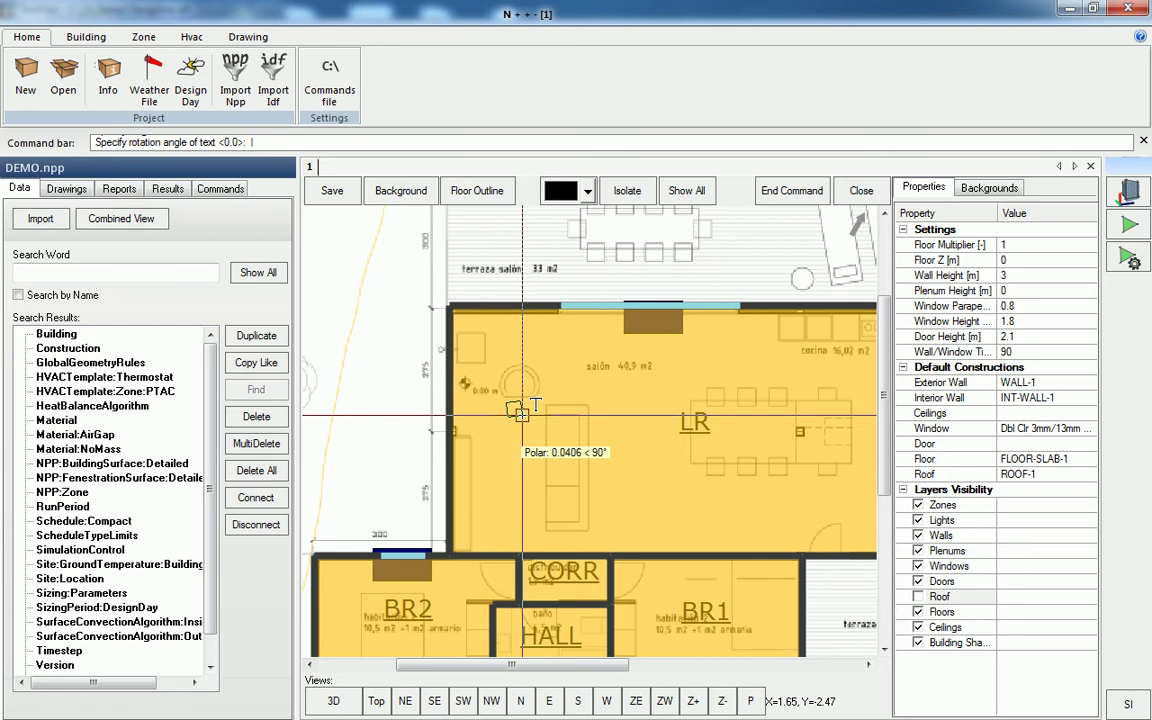
pyautogui.click(478, 372)
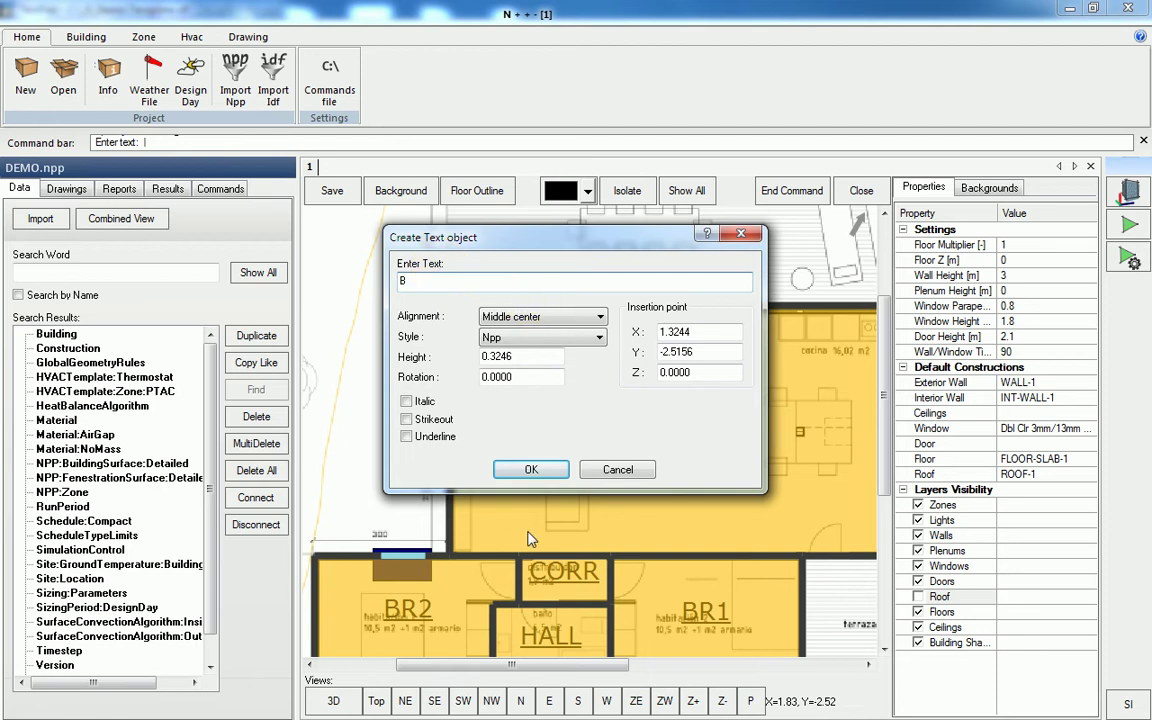
pyautogui.click(527, 470)
# Step: Attach a Lights object named L1 to the text in the LR zone and assign it the LIGHTS-1 schedule
pyautogui.scroll(3, 470, 440)
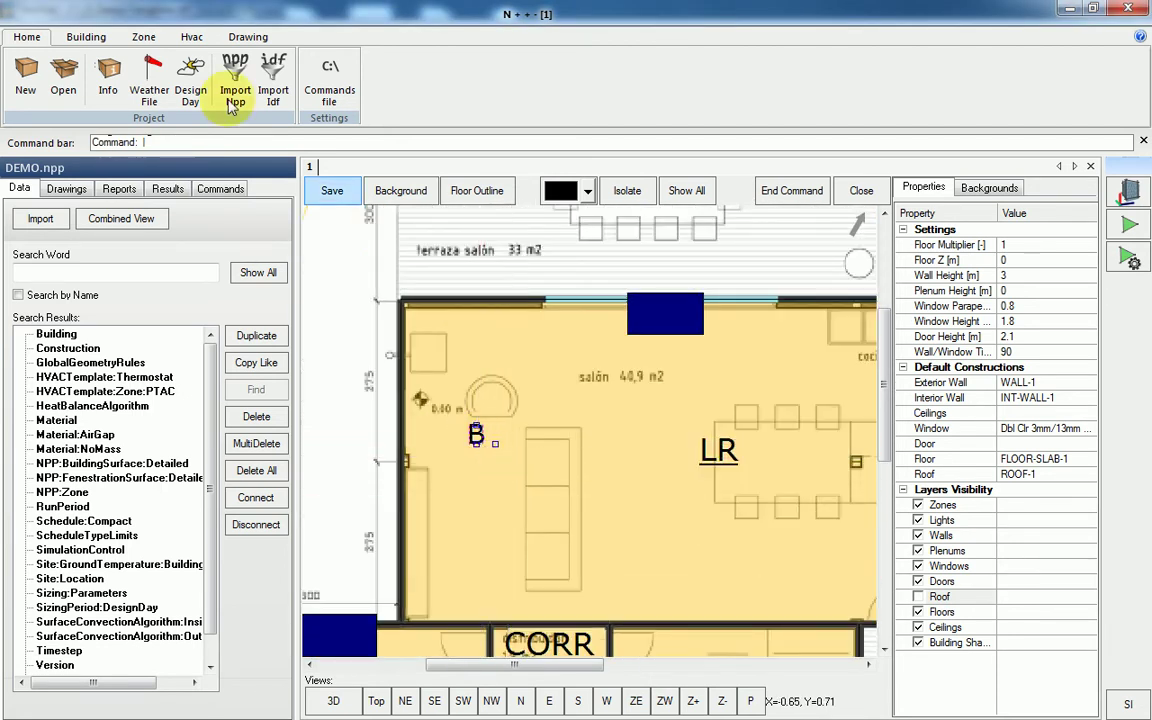
pyautogui.click(147, 38)
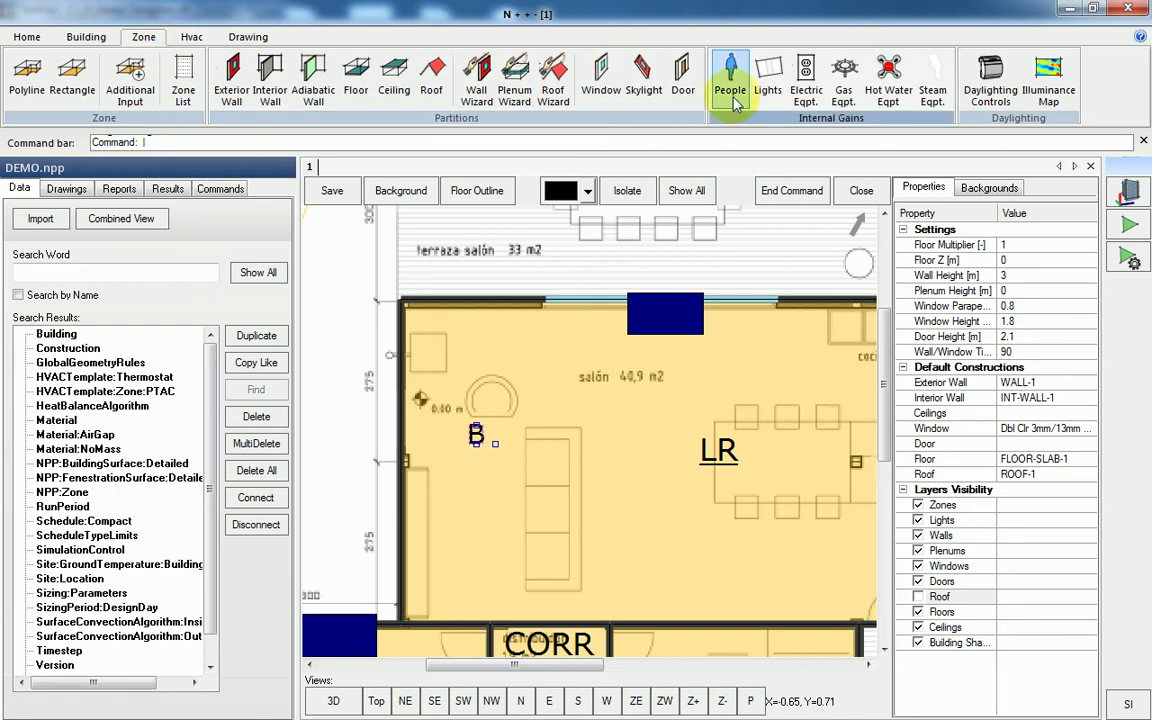
pyautogui.click(768, 78)
pyautogui.click(650, 115)
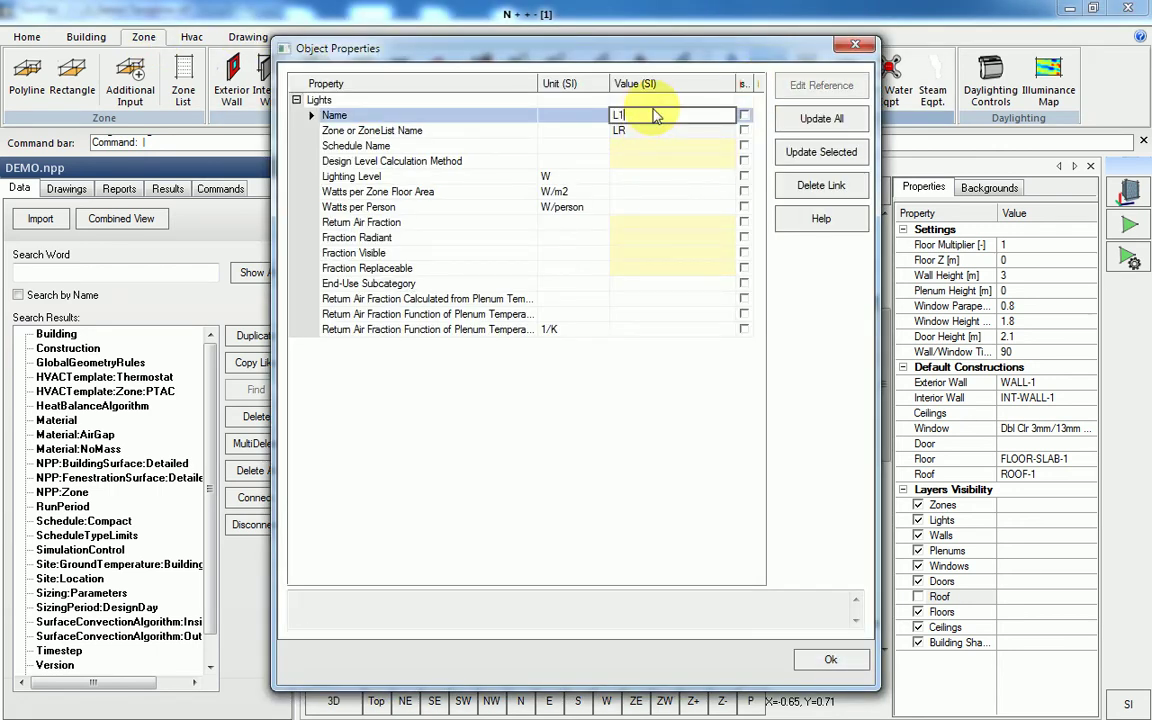
pyautogui.click(667, 147)
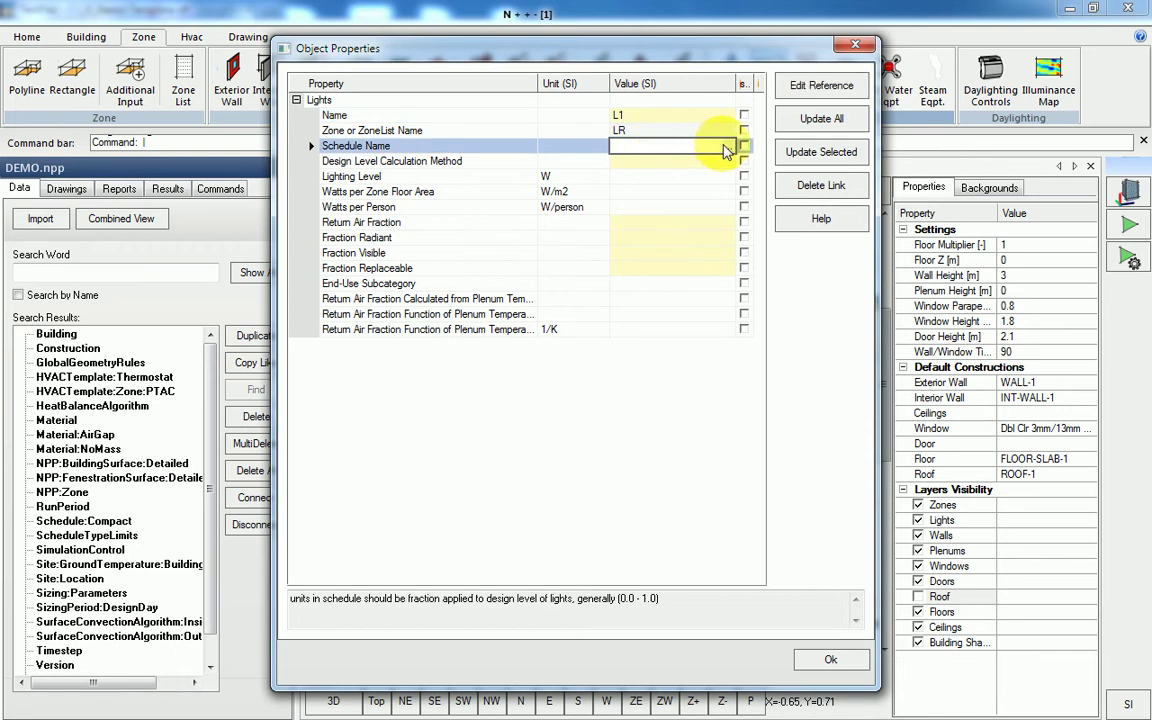
pyautogui.click(727, 147)
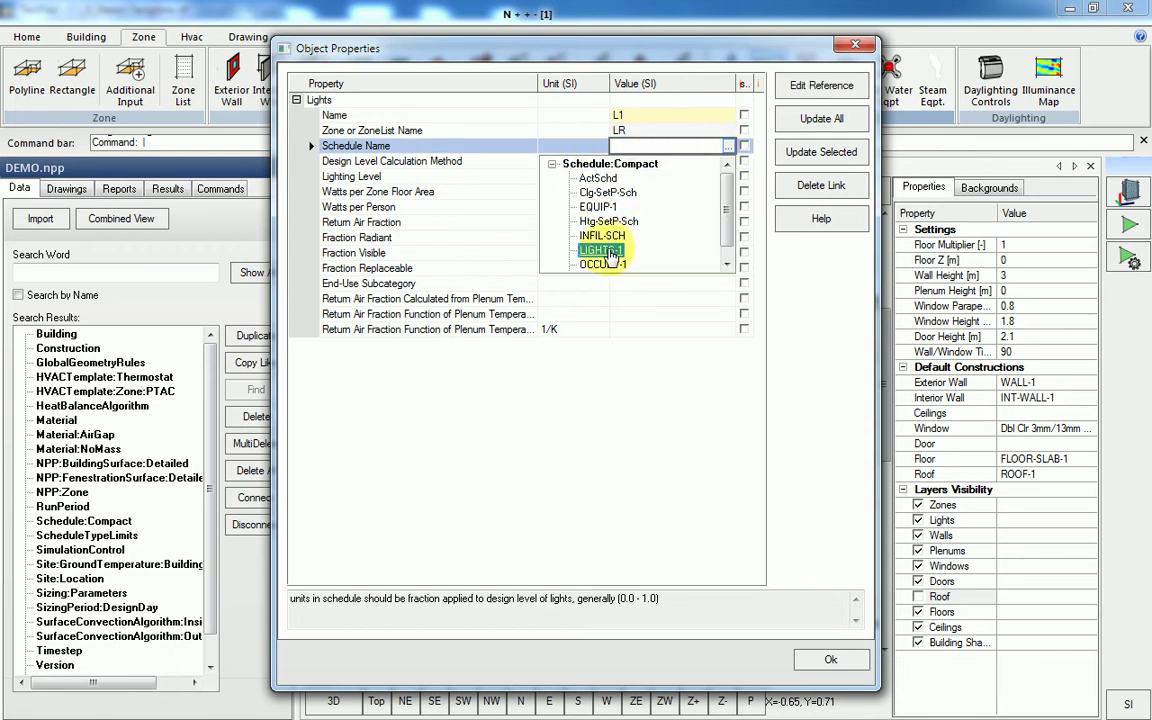
pyautogui.click(605, 251)
# Step: Set light L1's design level calculation method to LightingLevel with a lighting level of 100 W
pyautogui.click(661, 162)
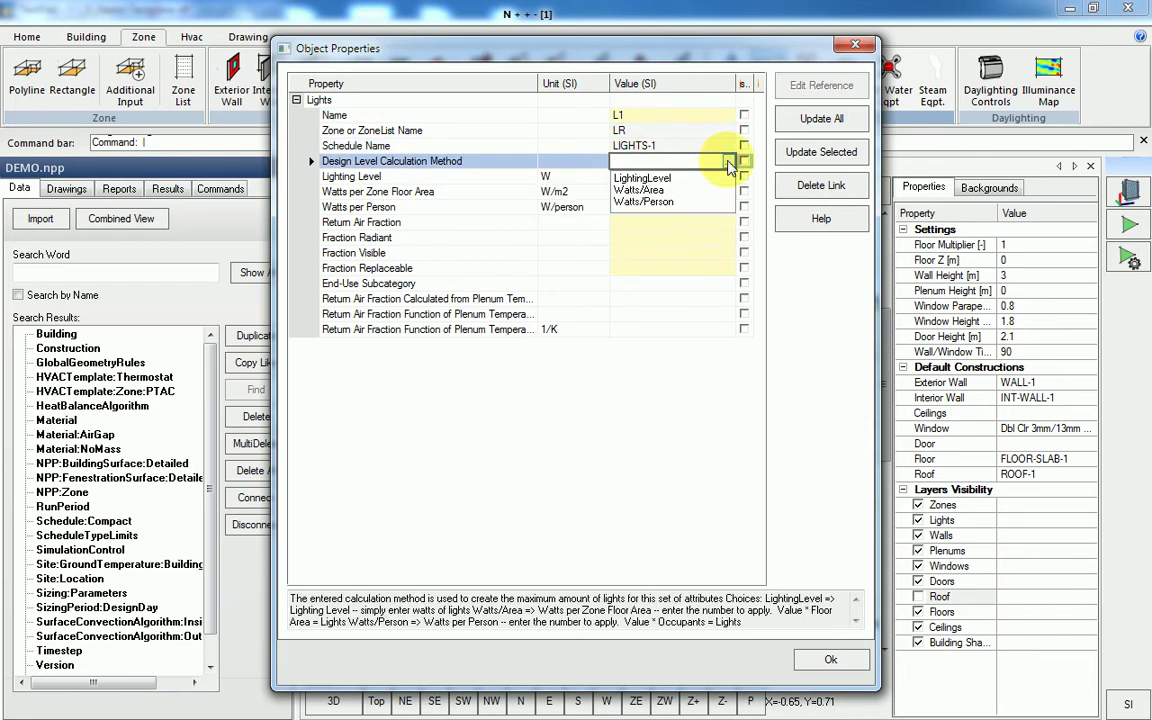
pyautogui.click(675, 181)
pyautogui.click(668, 177)
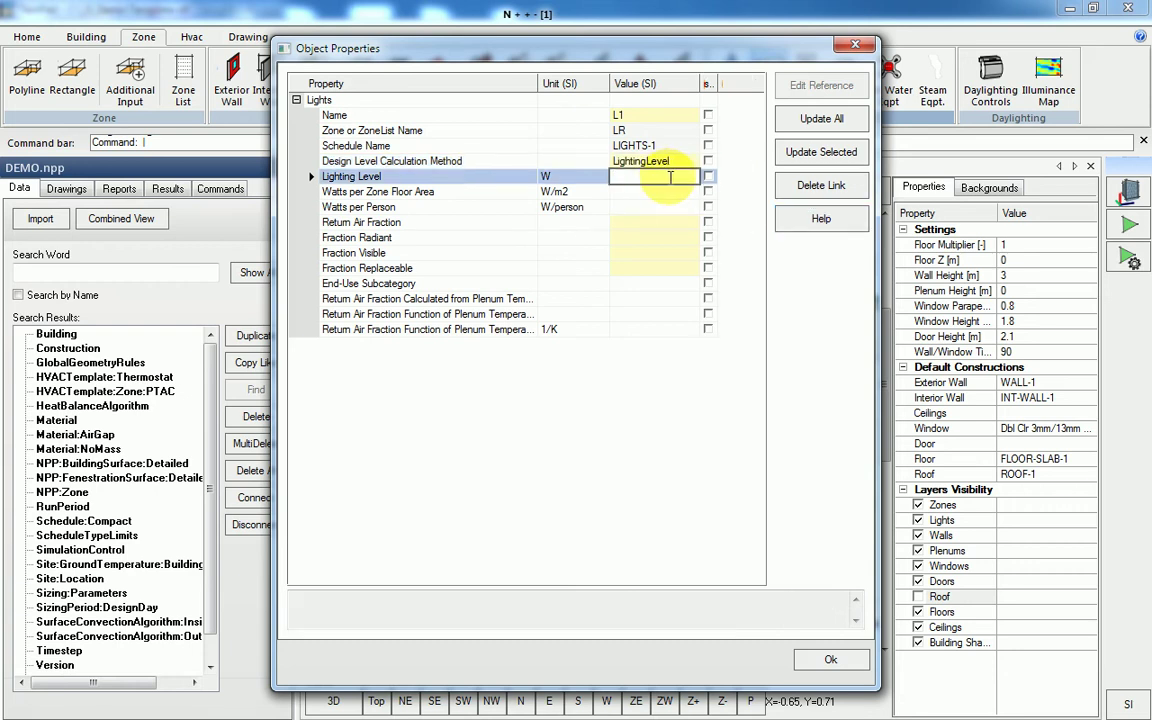
pyautogui.click(831, 663)
# Step: Copy light L1 from beside the armchair to the kitchen side of the LR zone
pyautogui.scroll(-2, 496, 509)
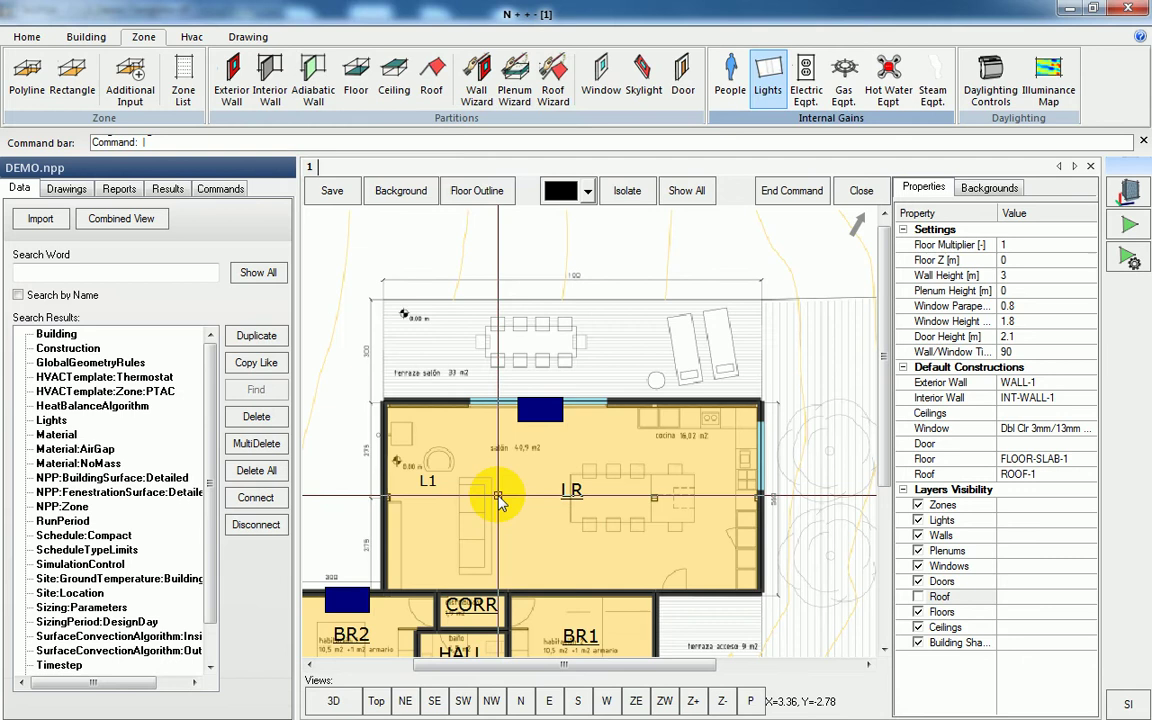
pyautogui.scroll(2, 480, 483)
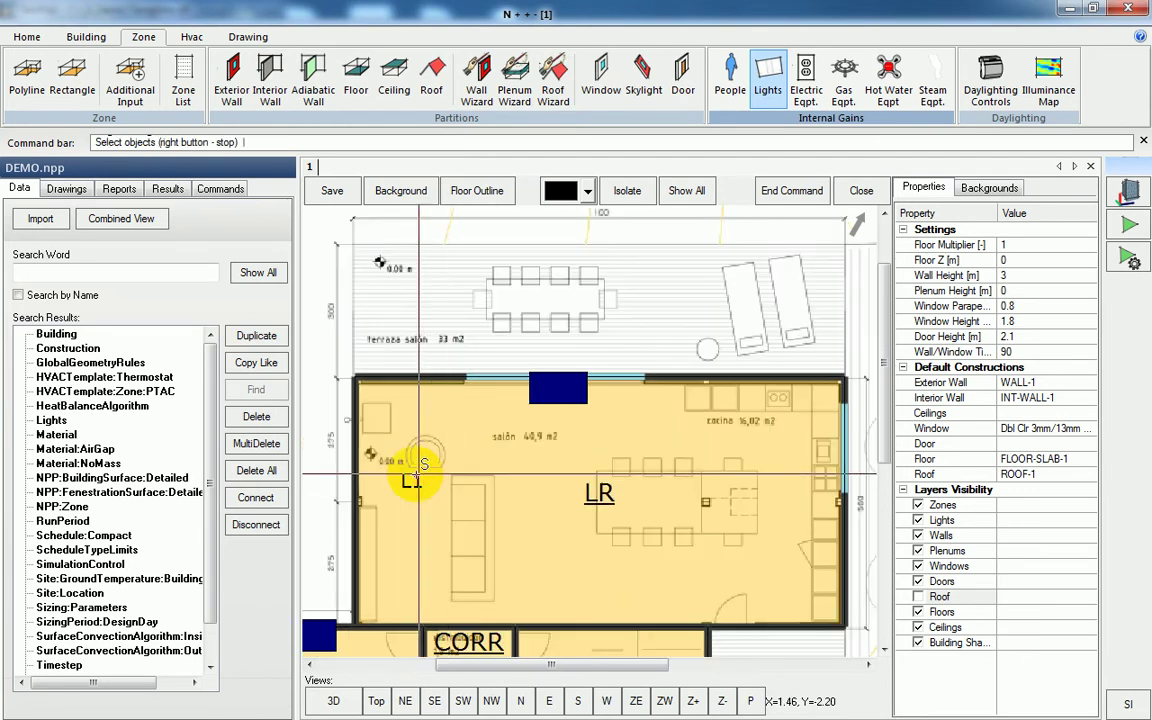
pyautogui.click(418, 482)
pyautogui.press('Return')
pyautogui.click(418, 482)
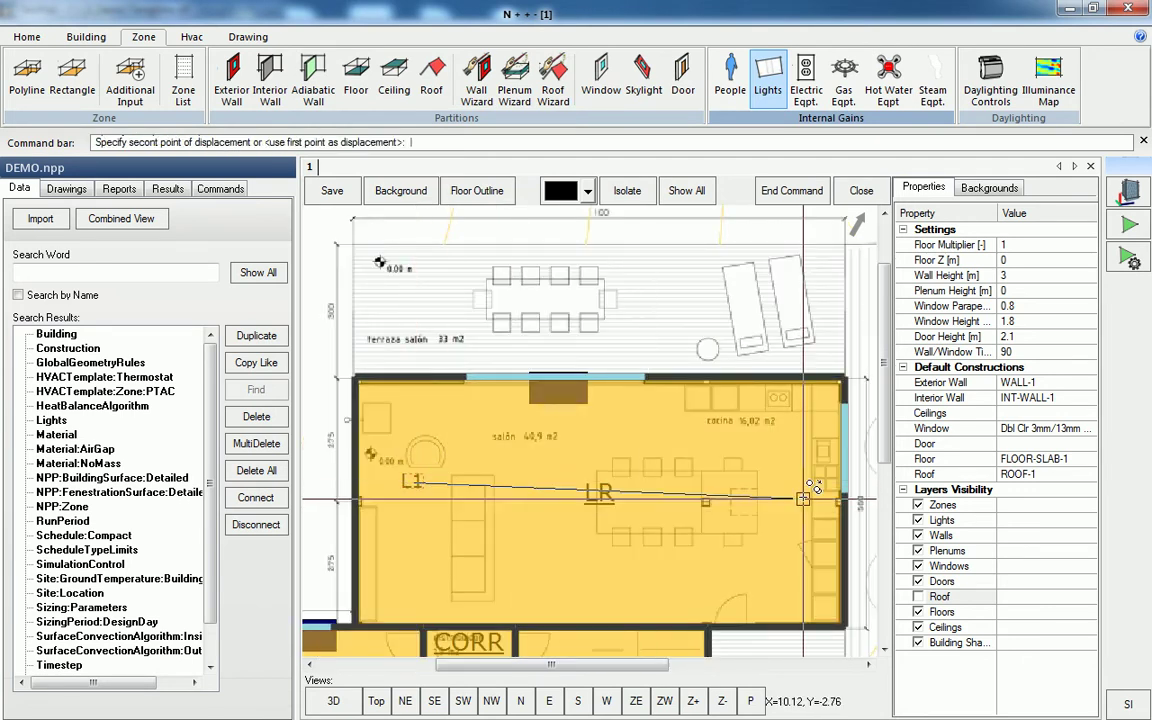
pyautogui.scroll(-2, 714, 514)
pyautogui.scroll(2, 655, 450)
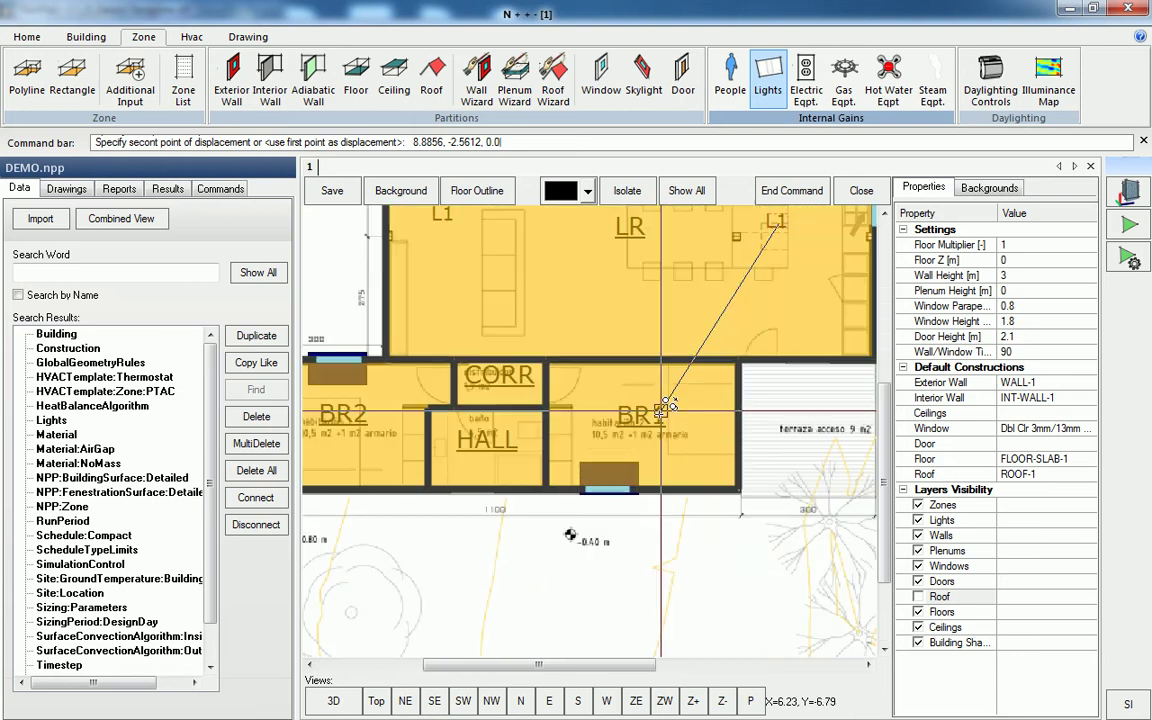
# Step: Place further copies of light L1 in the BR1, HALL, BR2 and CORR zones
pyautogui.click(653, 449)
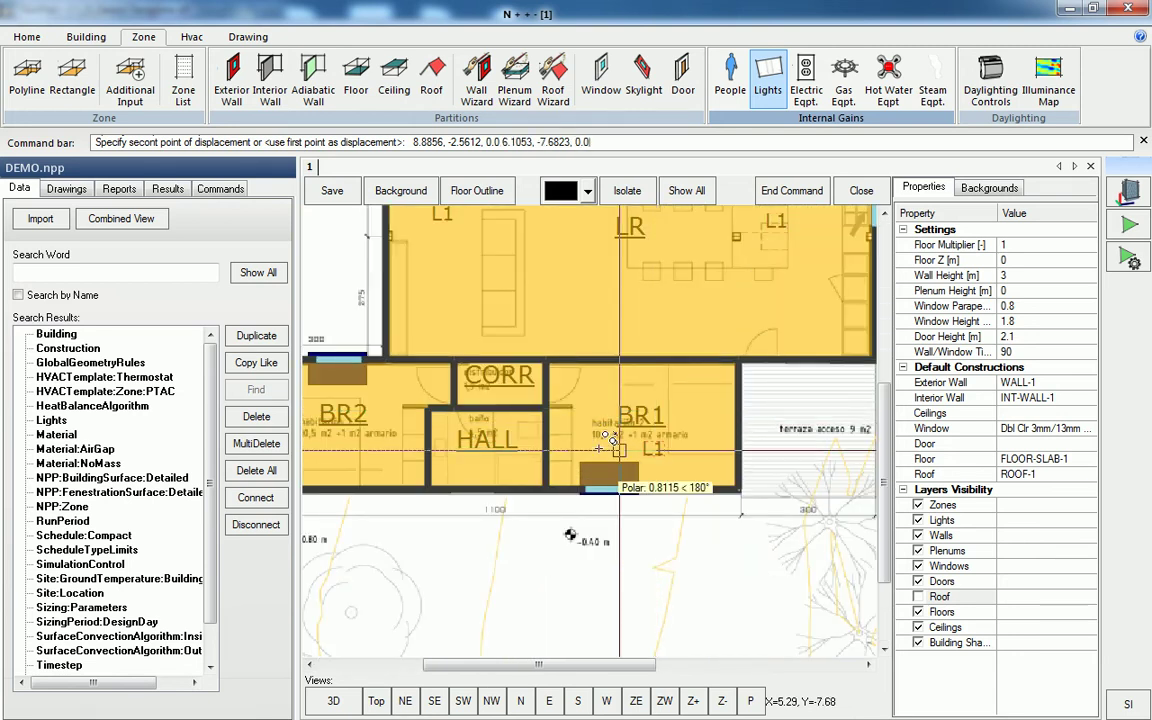
pyautogui.click(478, 469)
pyautogui.click(336, 449)
pyautogui.scroll(3, 488, 390)
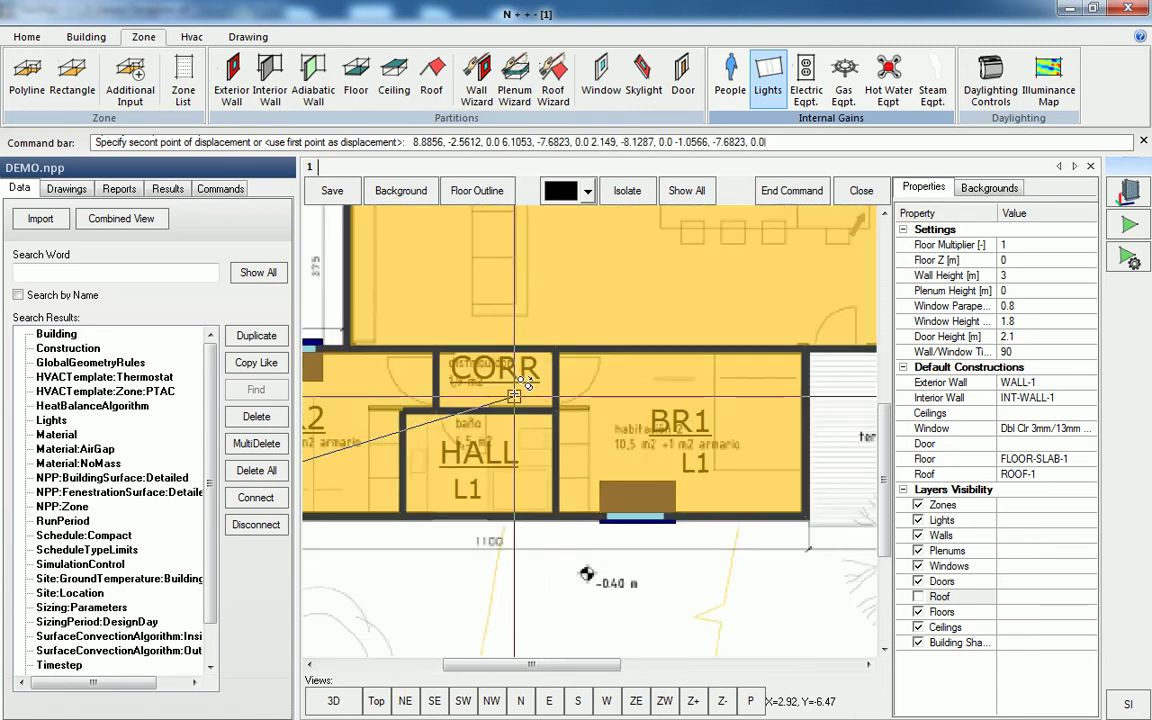
pyautogui.click(482, 395)
pyautogui.press('Escape')
pyautogui.scroll(-4, 482, 395)
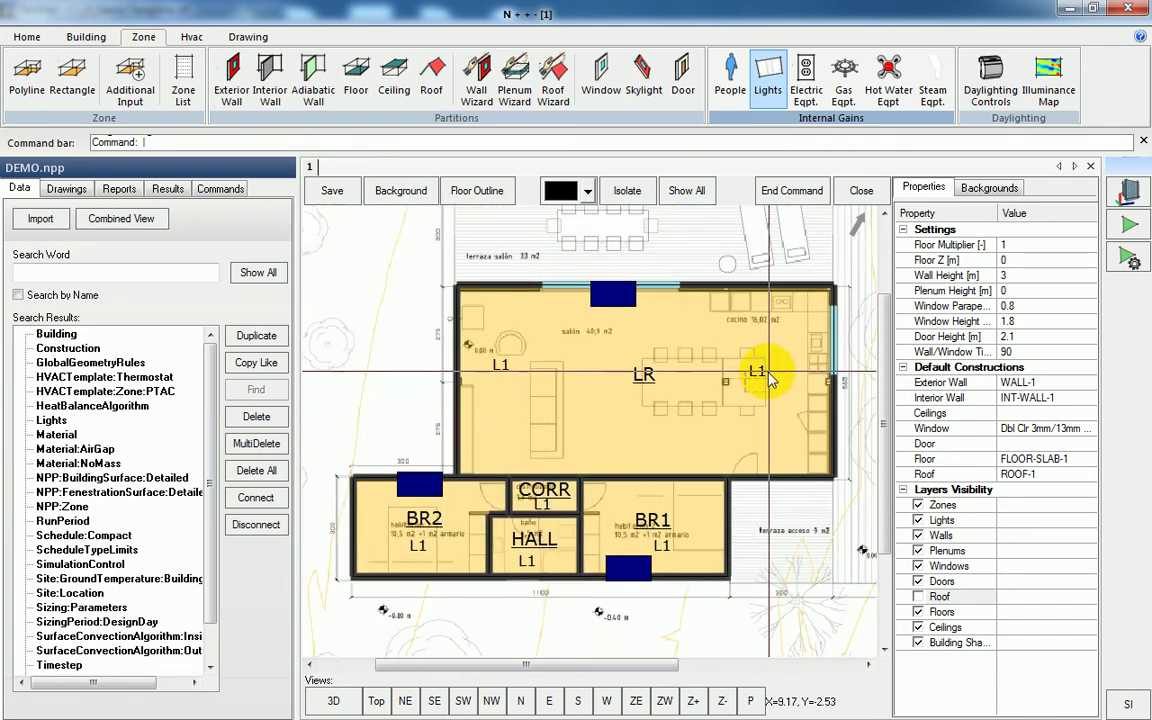
# Step: Set the lighting level to 75 W on every L1 light in the LR zone, matching objects by name and zone
pyautogui.doubleClick(760, 377)
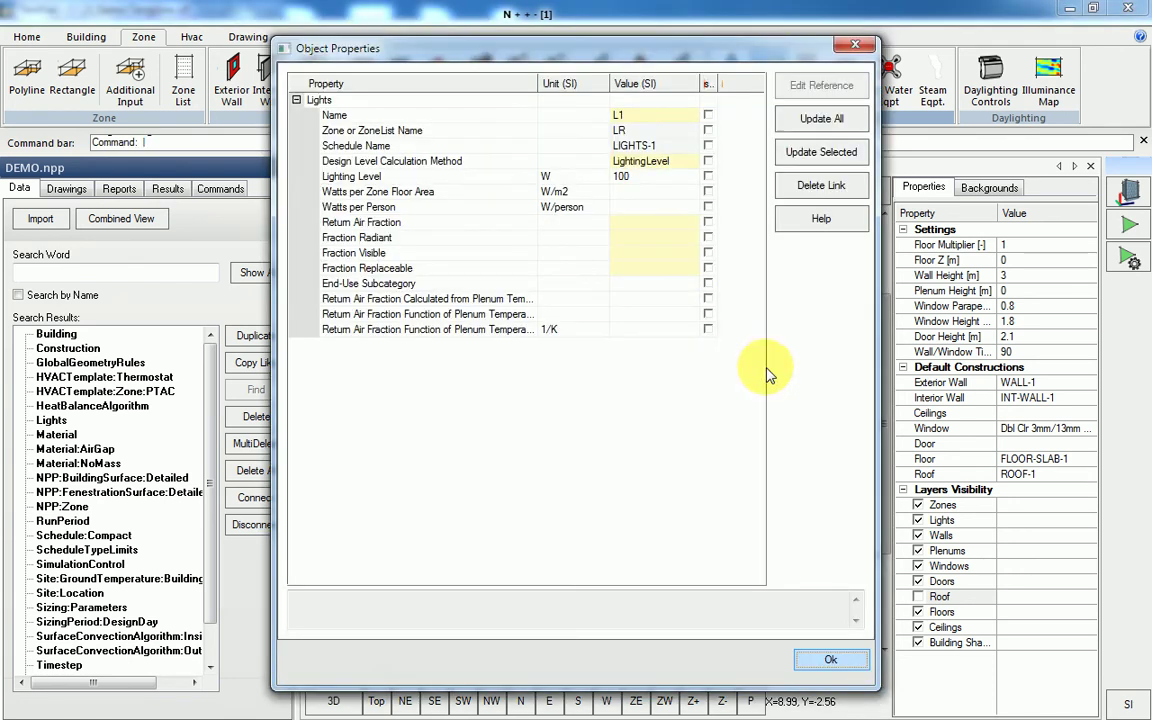
pyautogui.click(709, 117)
pyautogui.click(709, 131)
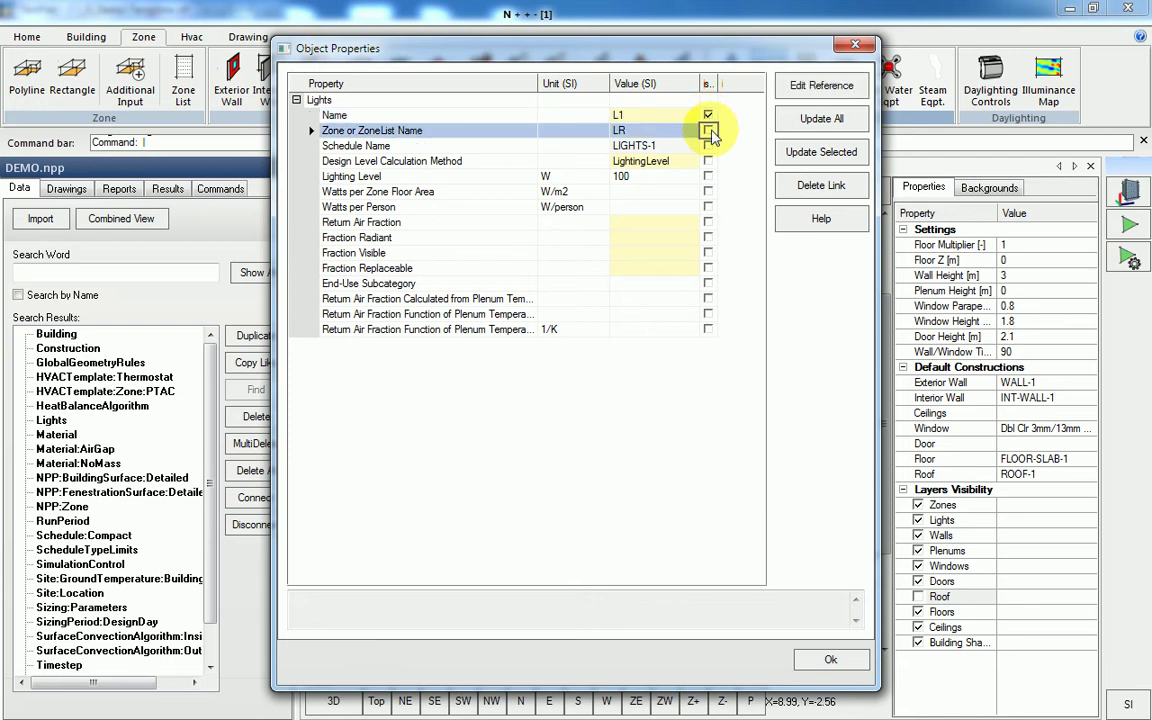
pyautogui.click(663, 178)
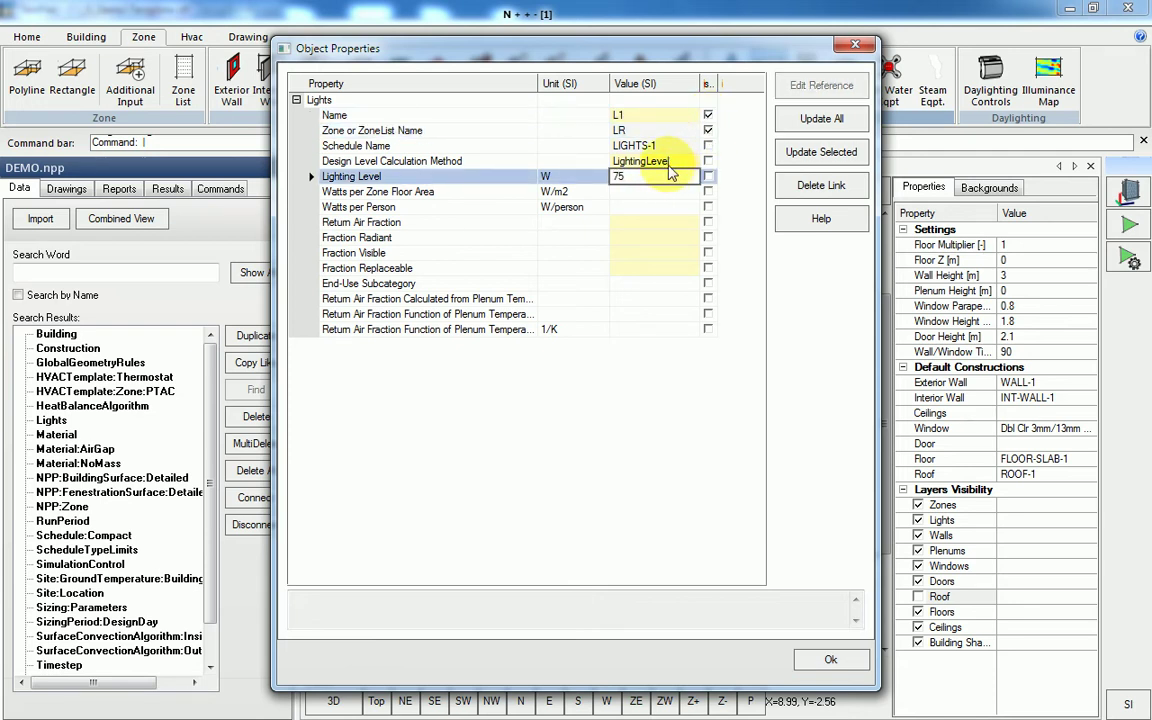
pyautogui.click(803, 121)
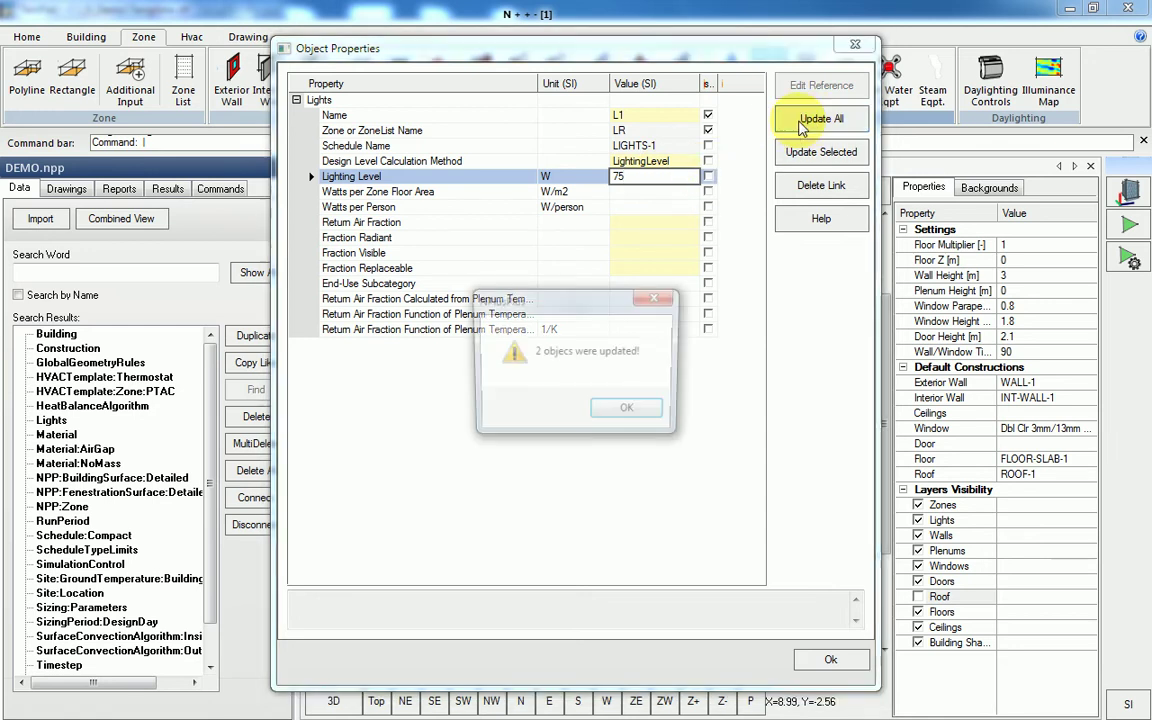
pyautogui.click(645, 424)
pyautogui.click(826, 659)
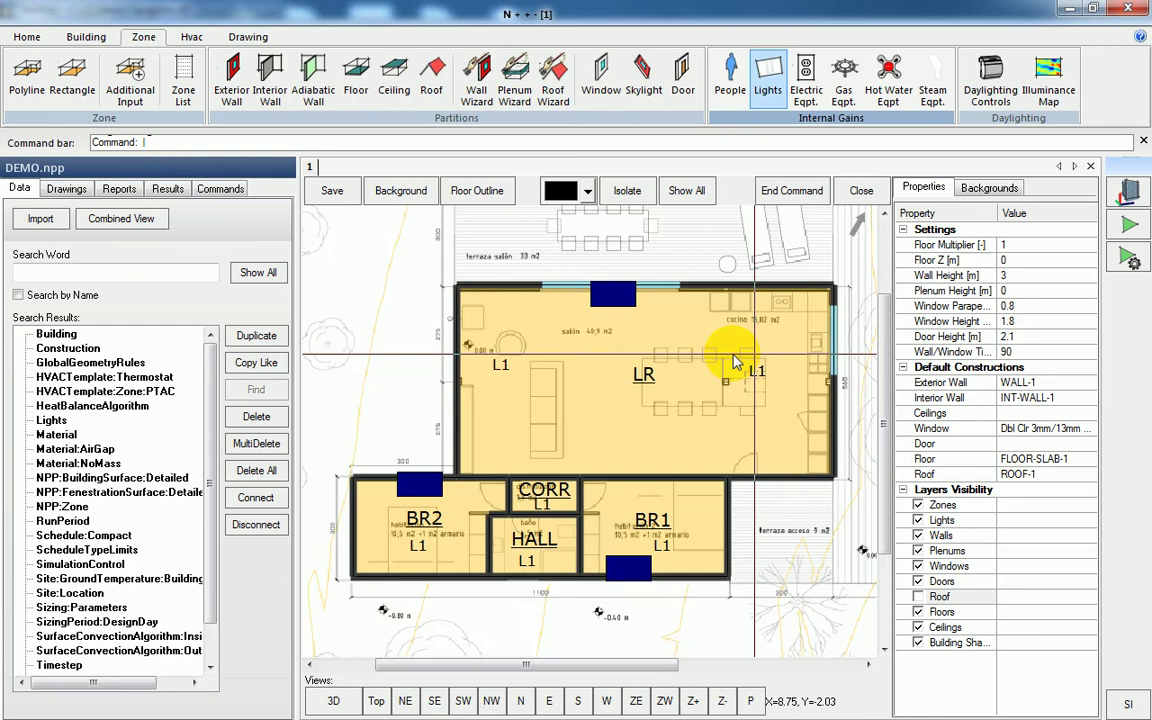
# Step: Check the lighting level of the L1 light beside the armchair in LR and of the one in BR1
pyautogui.doubleClick(503, 366)
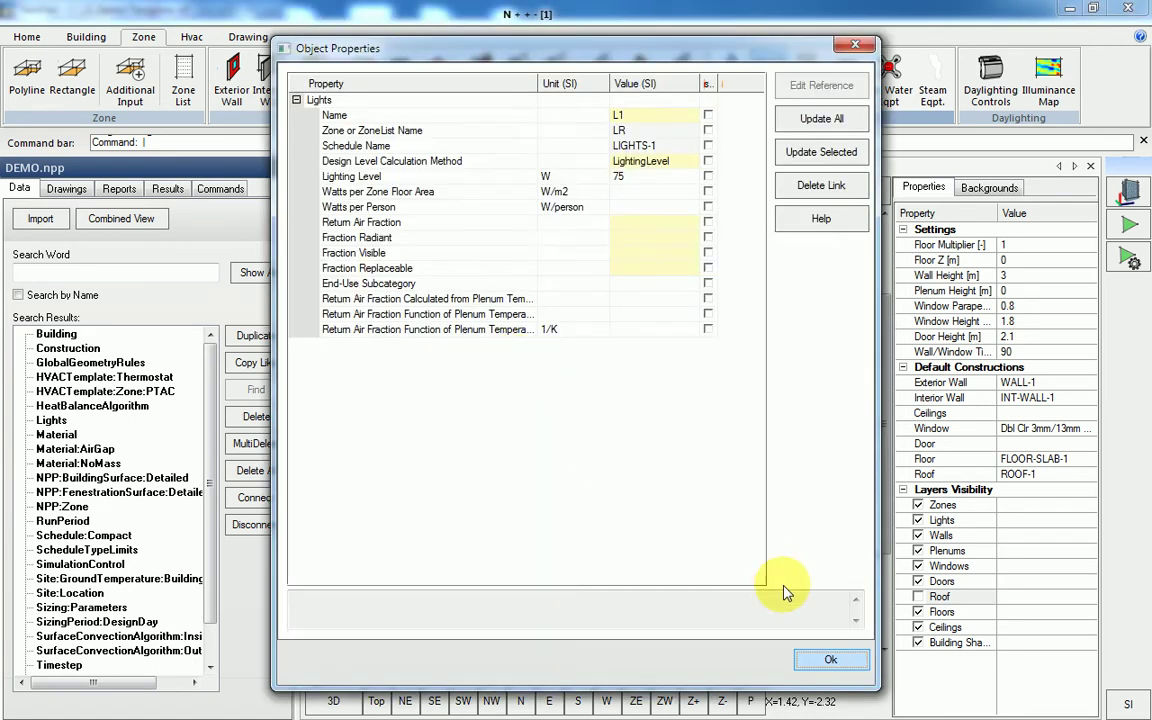
pyautogui.click(829, 660)
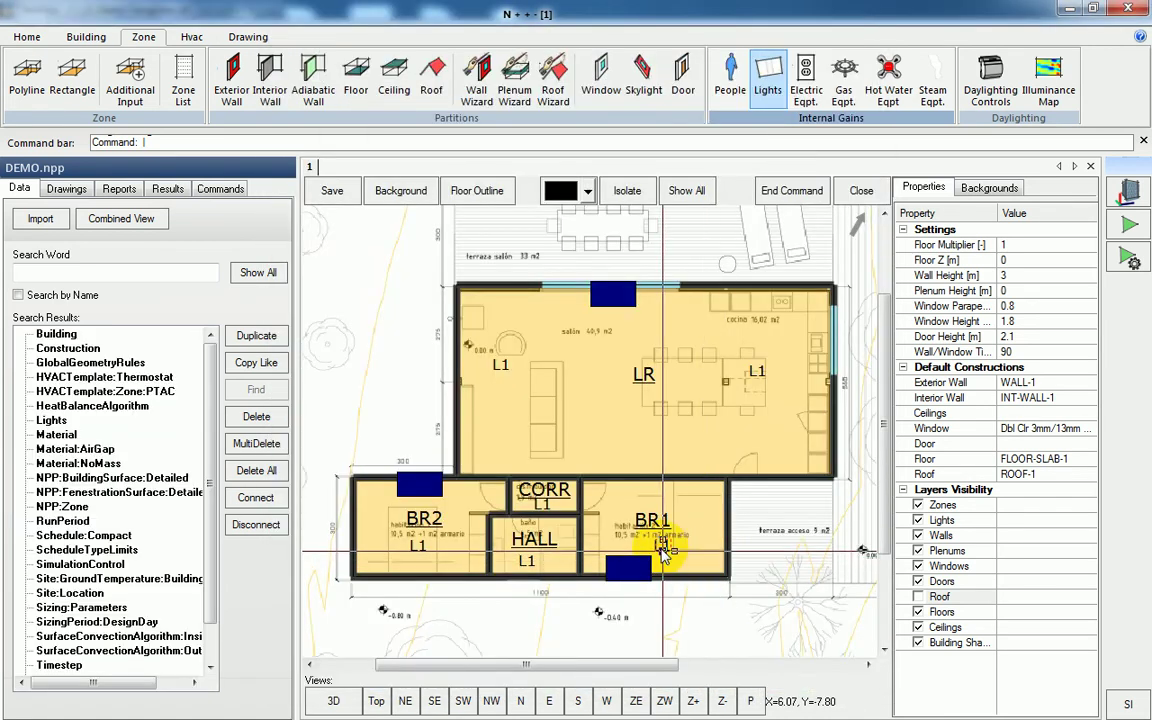
pyautogui.doubleClick(662, 546)
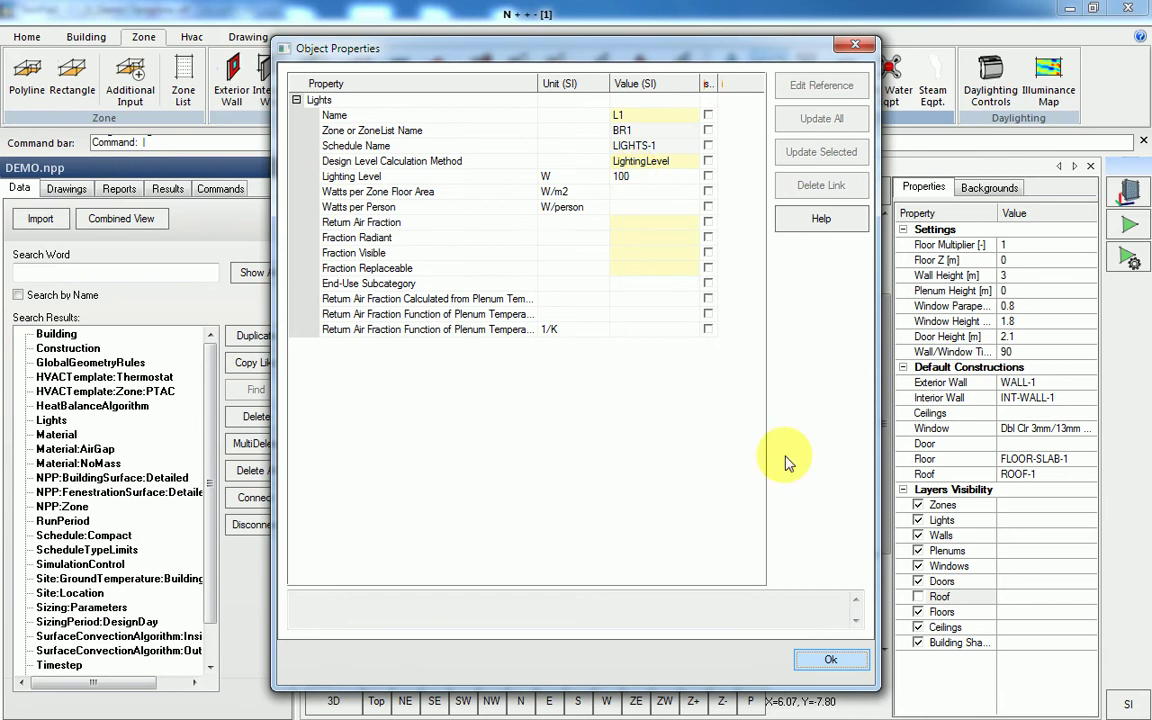
pyautogui.click(860, 668)
# Step: Run the energy simulation of the DEMO model
pyautogui.scroll(-2, 656, 424)
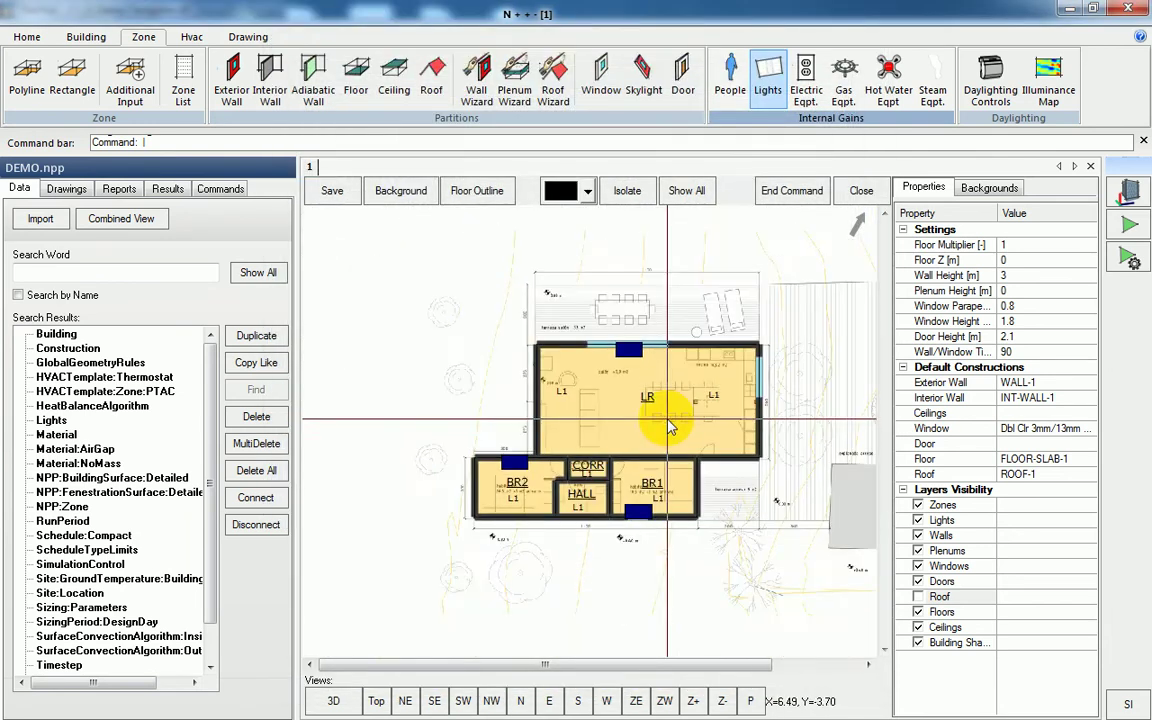
pyautogui.scroll(2, 617, 424)
pyautogui.scroll(1, 594, 432)
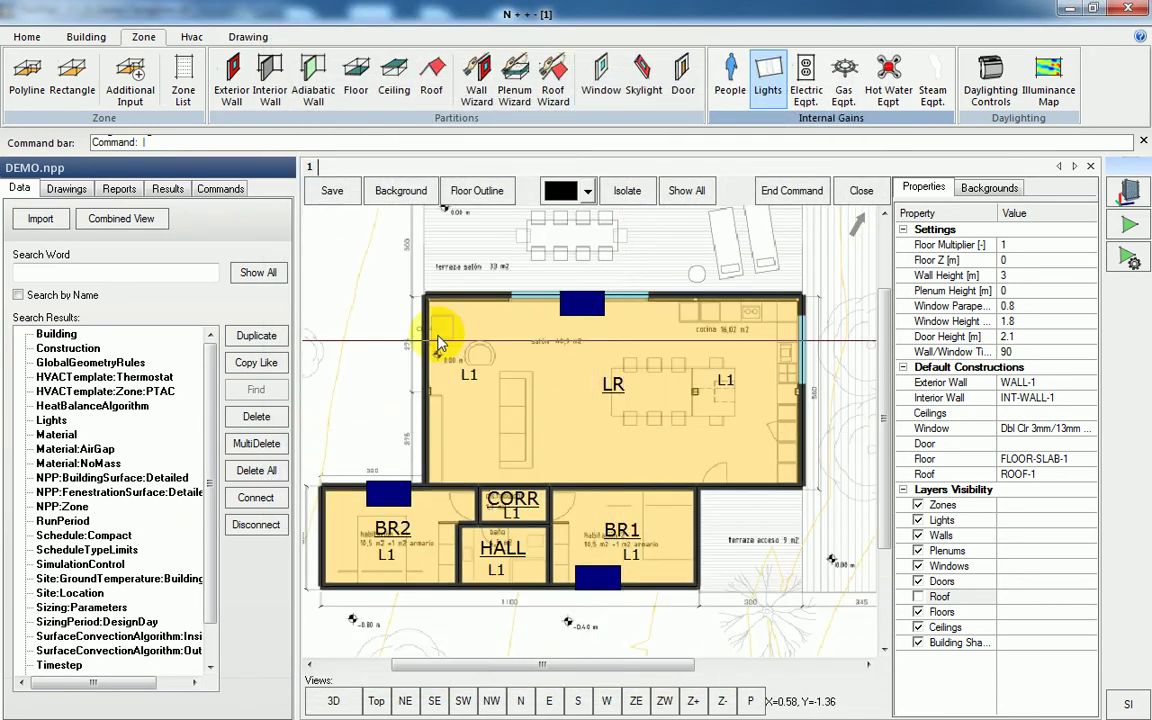
pyautogui.click(1131, 227)
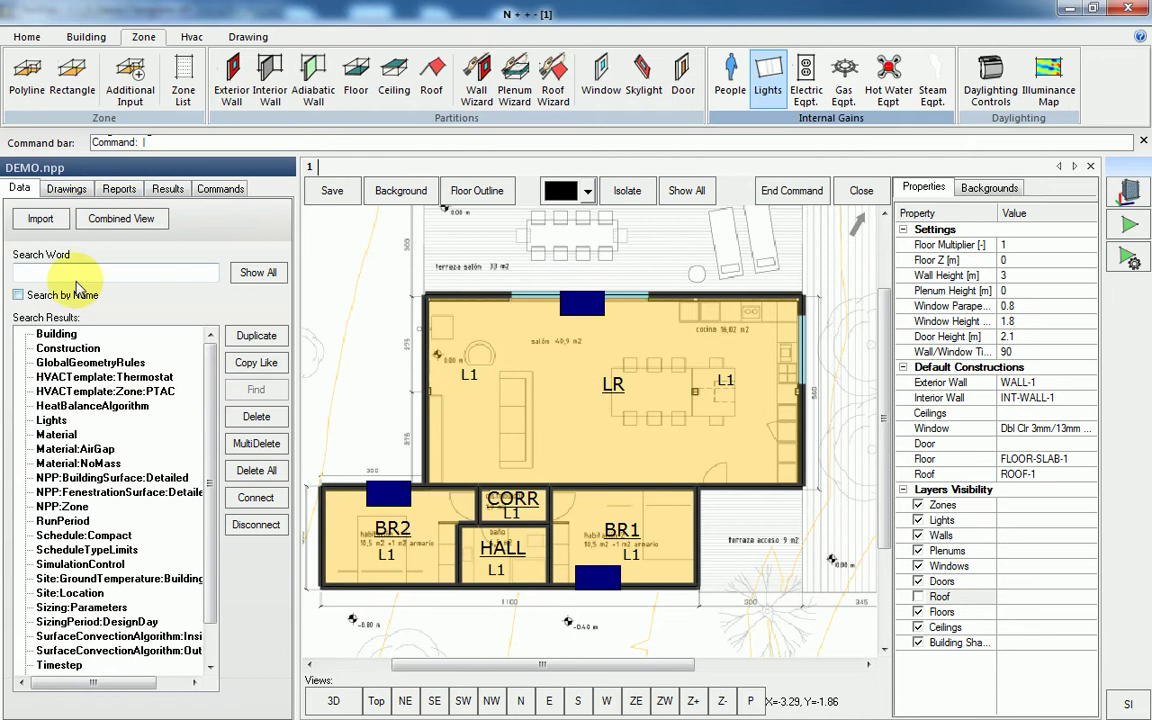
# Step: Search the model data for RUN and set the RunPeriod object's begin month and end month to 8
pyautogui.click(112, 265)
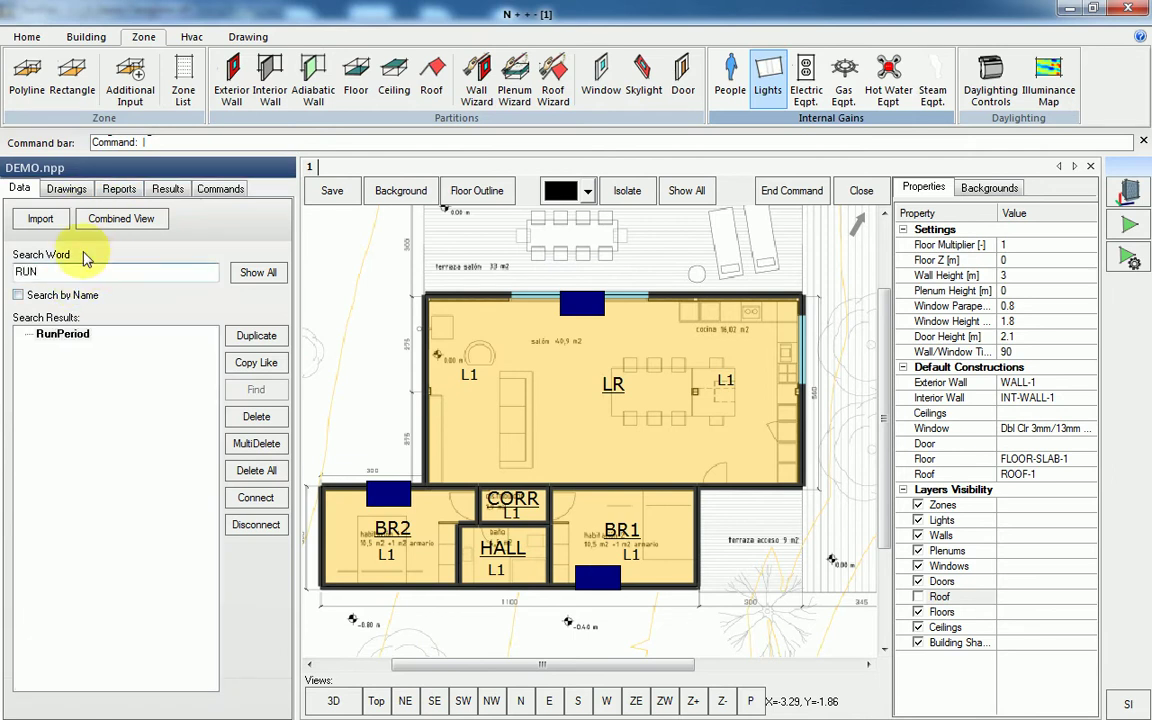
pyautogui.doubleClick(62, 335)
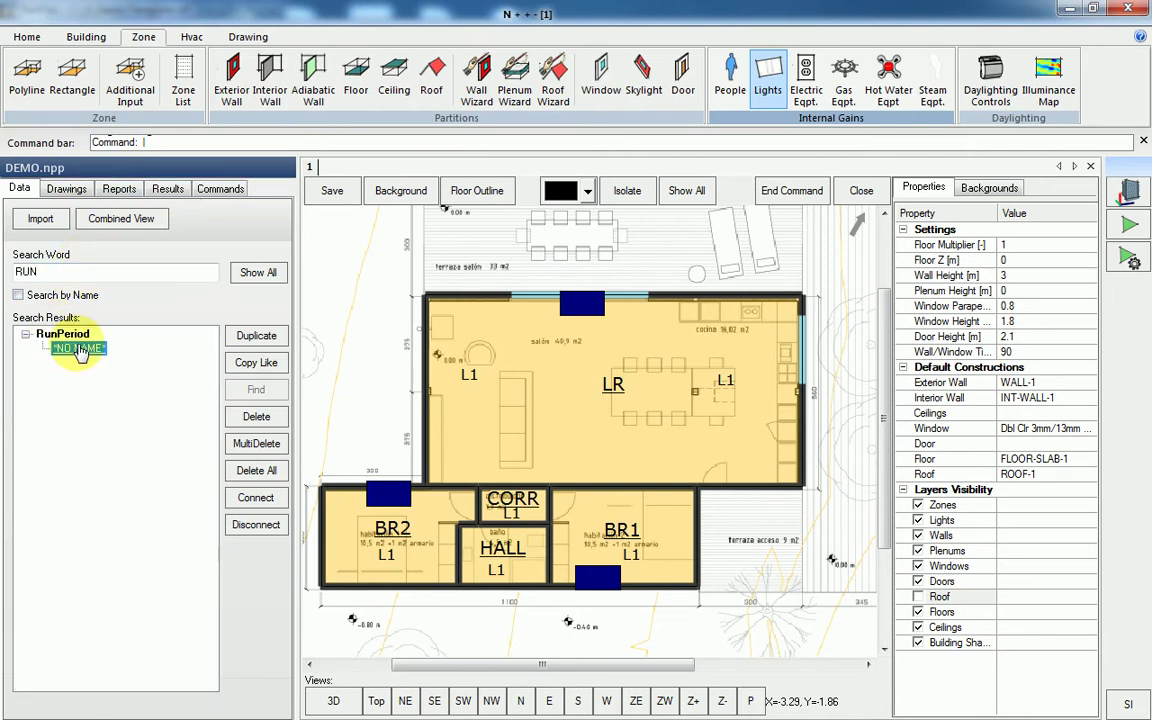
pyautogui.doubleClick(79, 348)
pyautogui.click(647, 130)
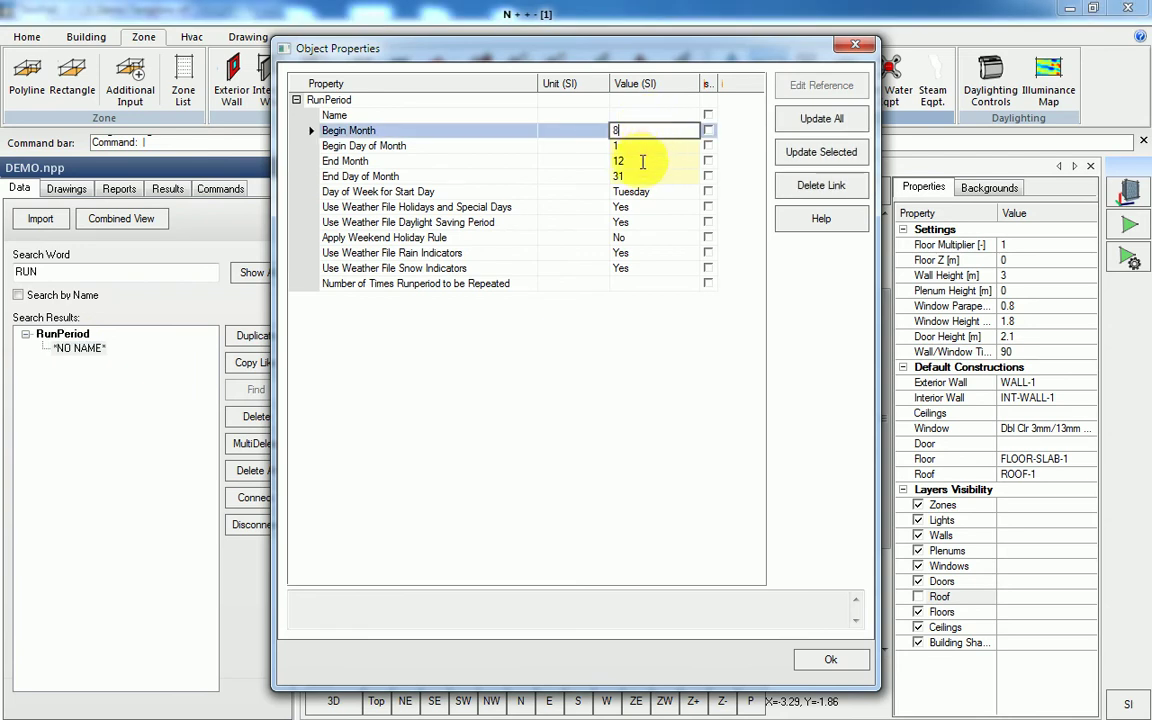
pyautogui.click(645, 161)
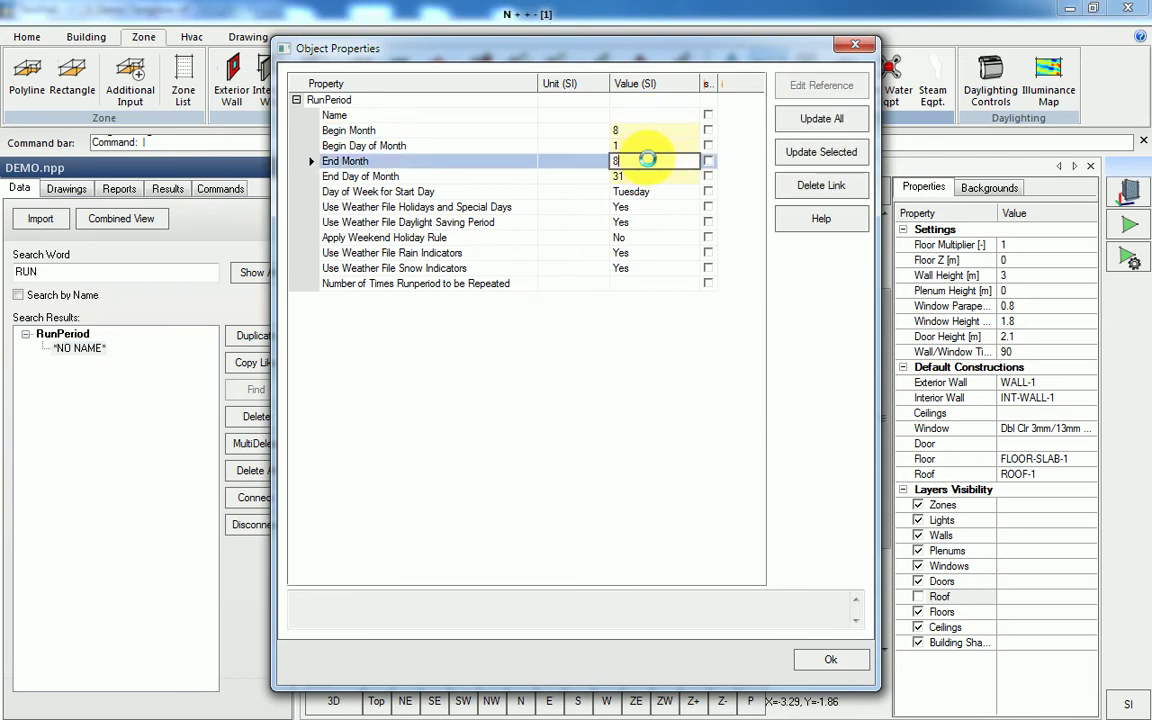
pyautogui.click(830, 659)
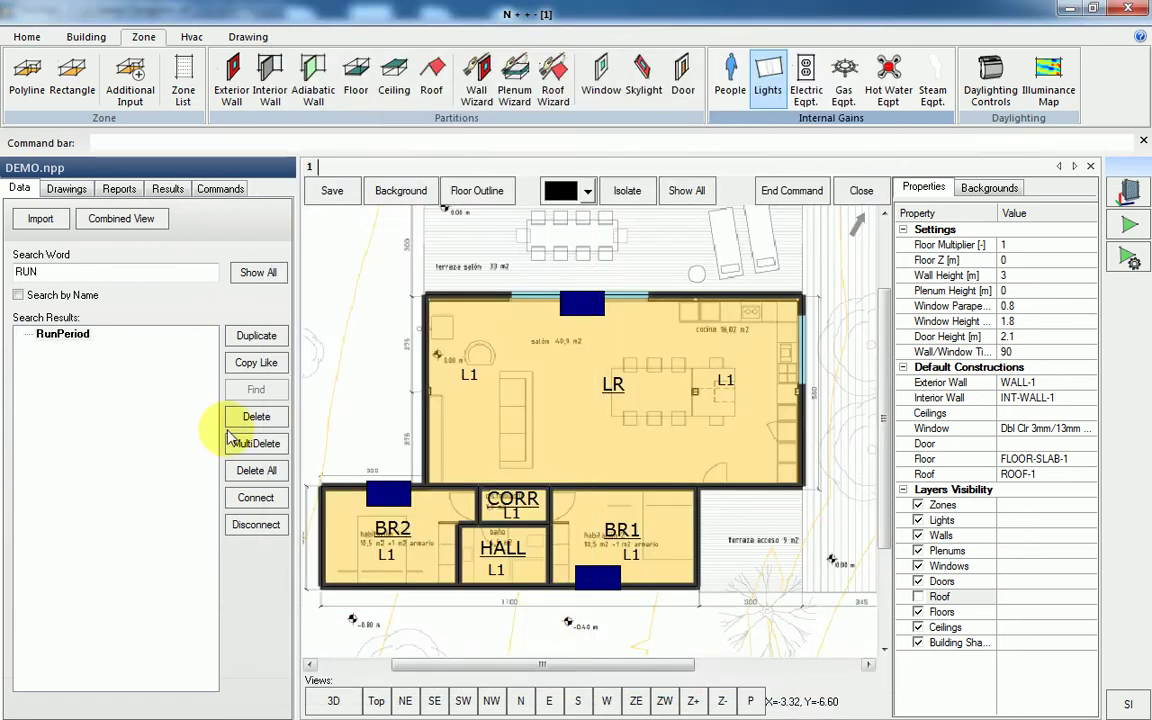
# Step: Open the DEMOTable results and review the annual site energy and end-use tables
pyautogui.click(165, 188)
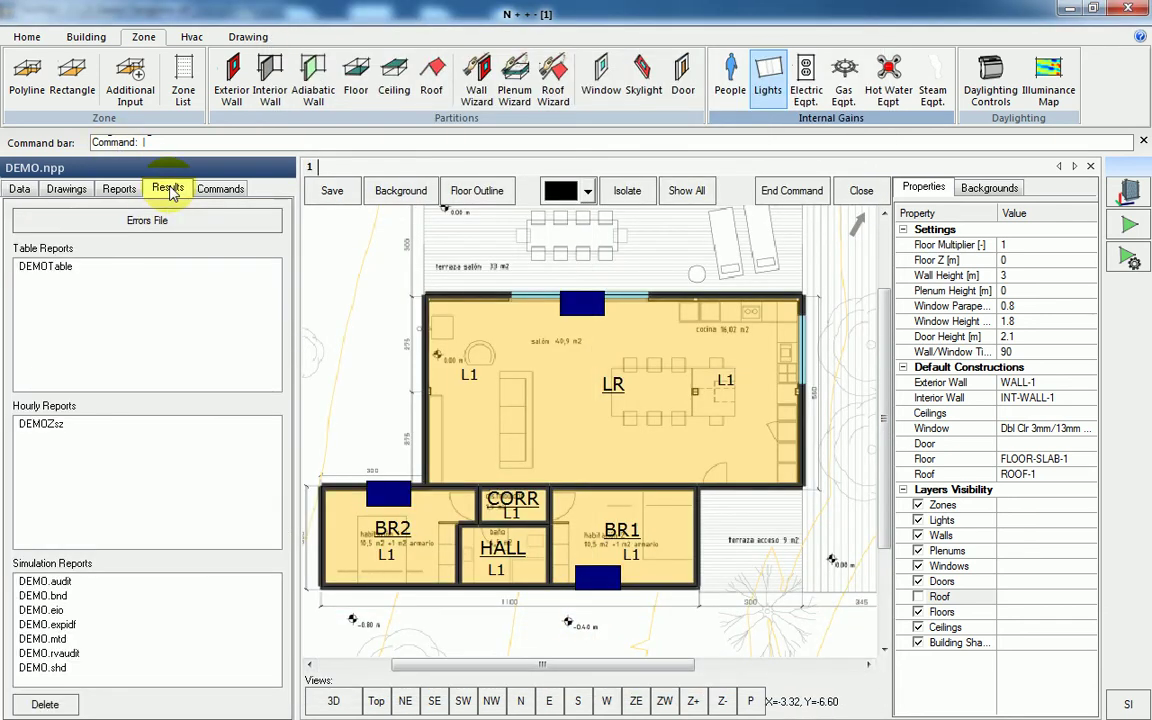
pyautogui.doubleClick(50, 268)
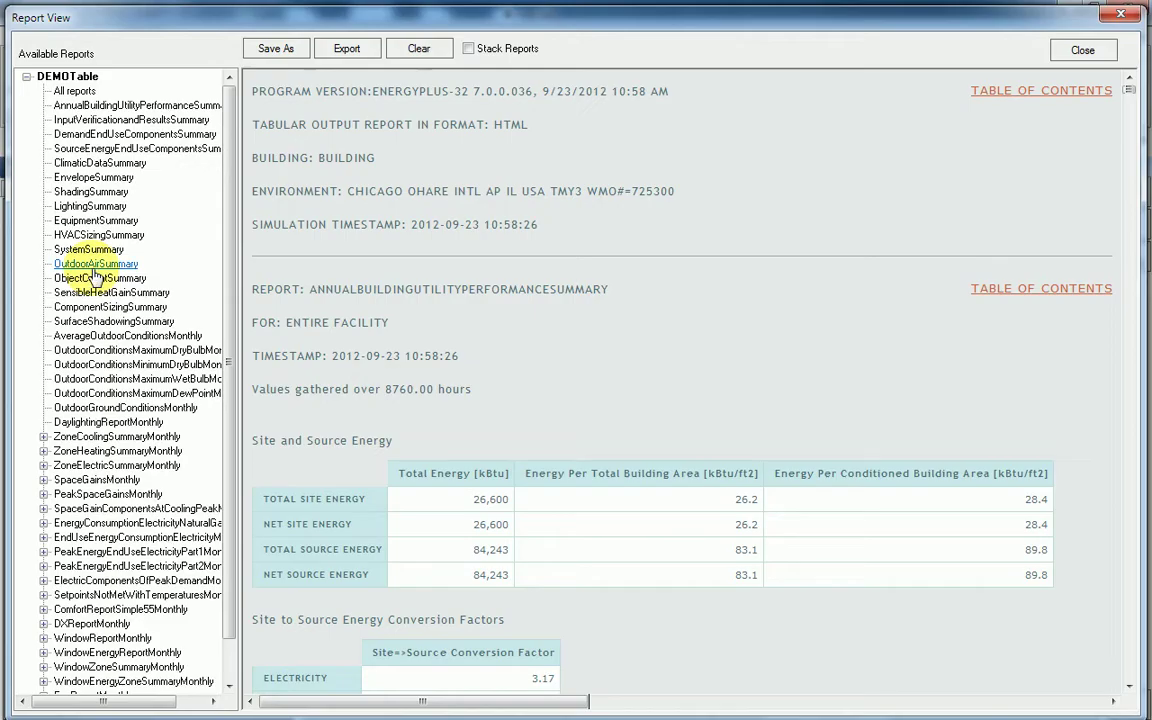
pyautogui.scroll(-5, 537, 333)
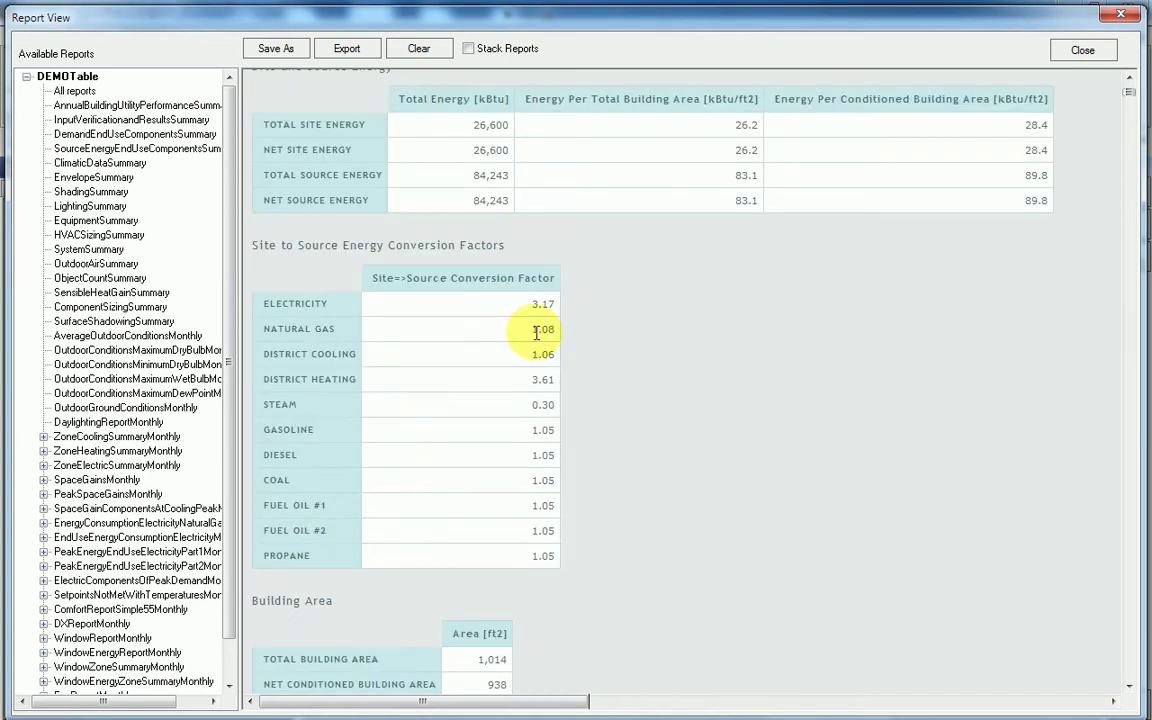
pyautogui.scroll(-5, 537, 333)
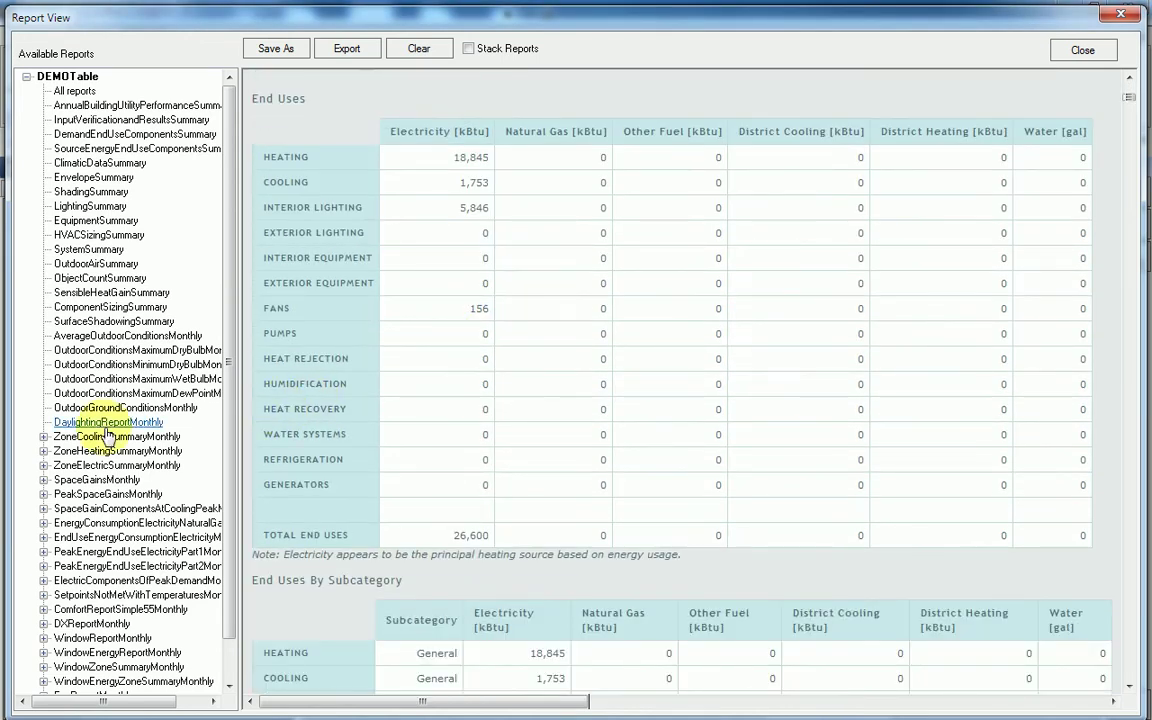
# Step: View the ZoneCoolingSummaryMonthly report for the LR zone
pyautogui.click(43, 437)
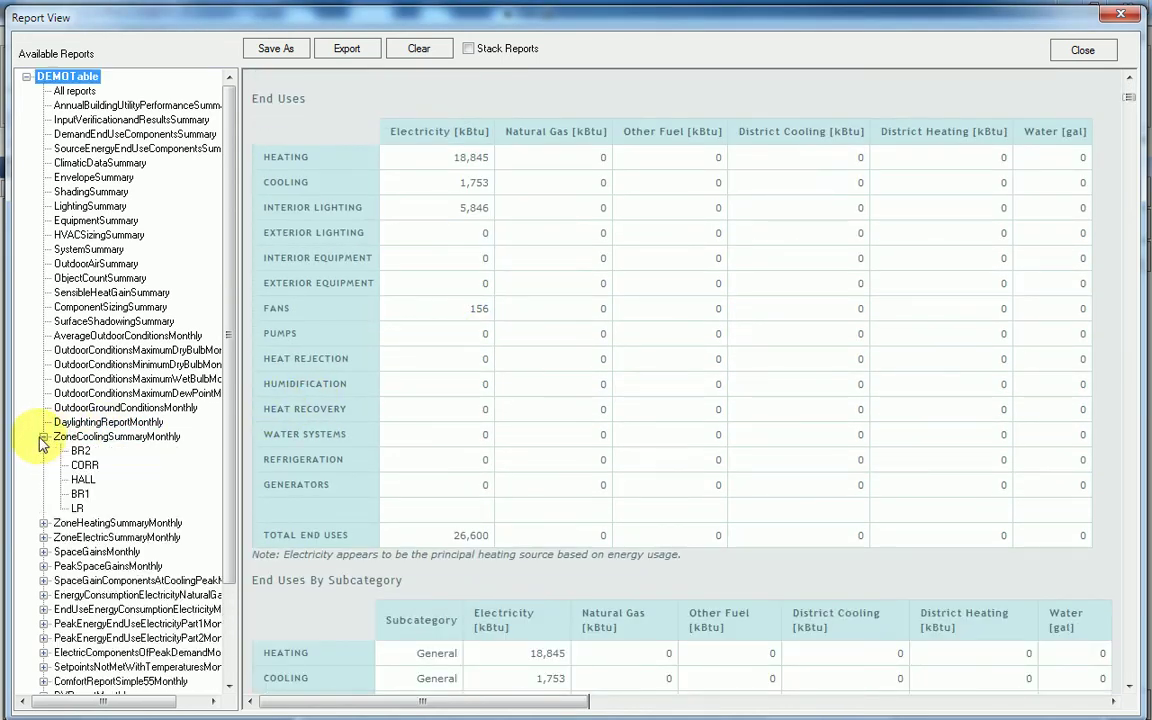
pyautogui.click(78, 509)
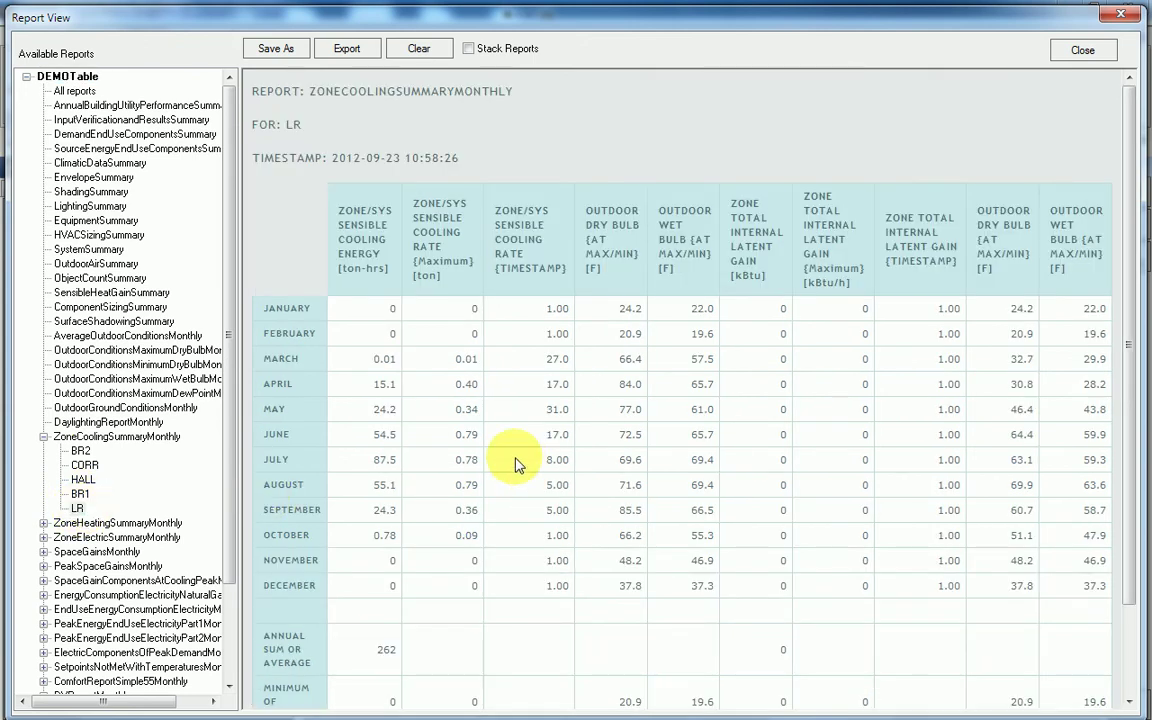
pyautogui.scroll(-1, 512, 460)
pyautogui.scroll(1, 510, 458)
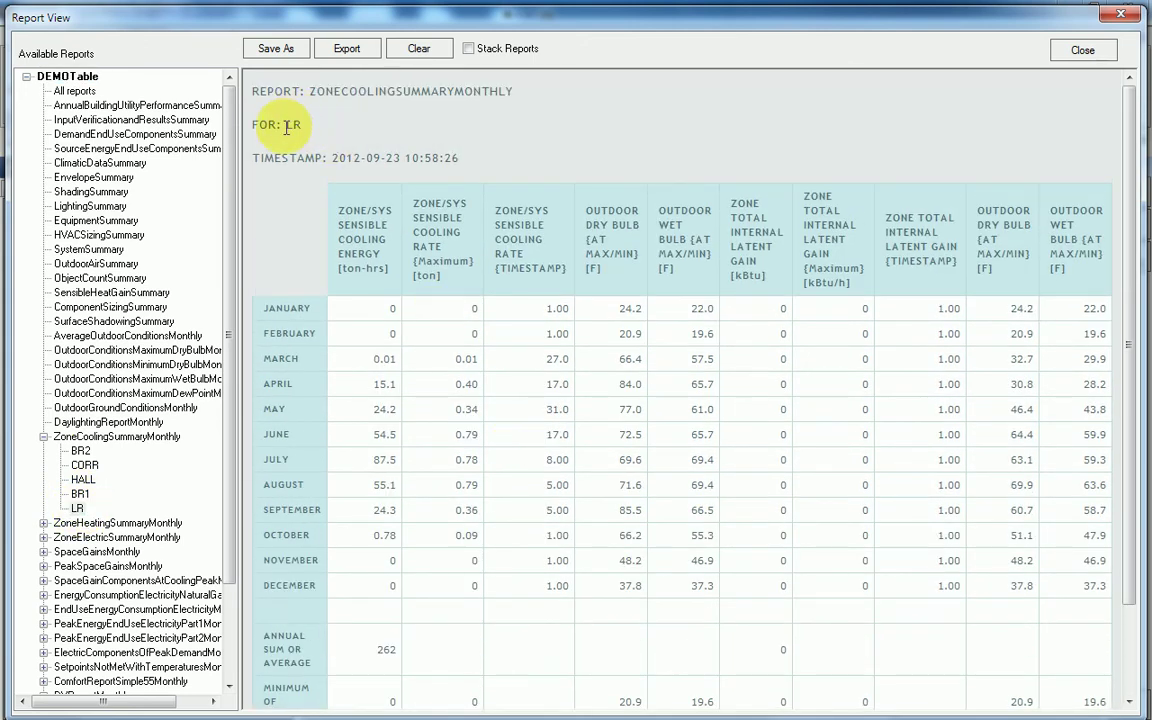
# Step: Turn on report stacking and add the BR2 monthly cooling summary below the LR report to compare them
pyautogui.click(470, 50)
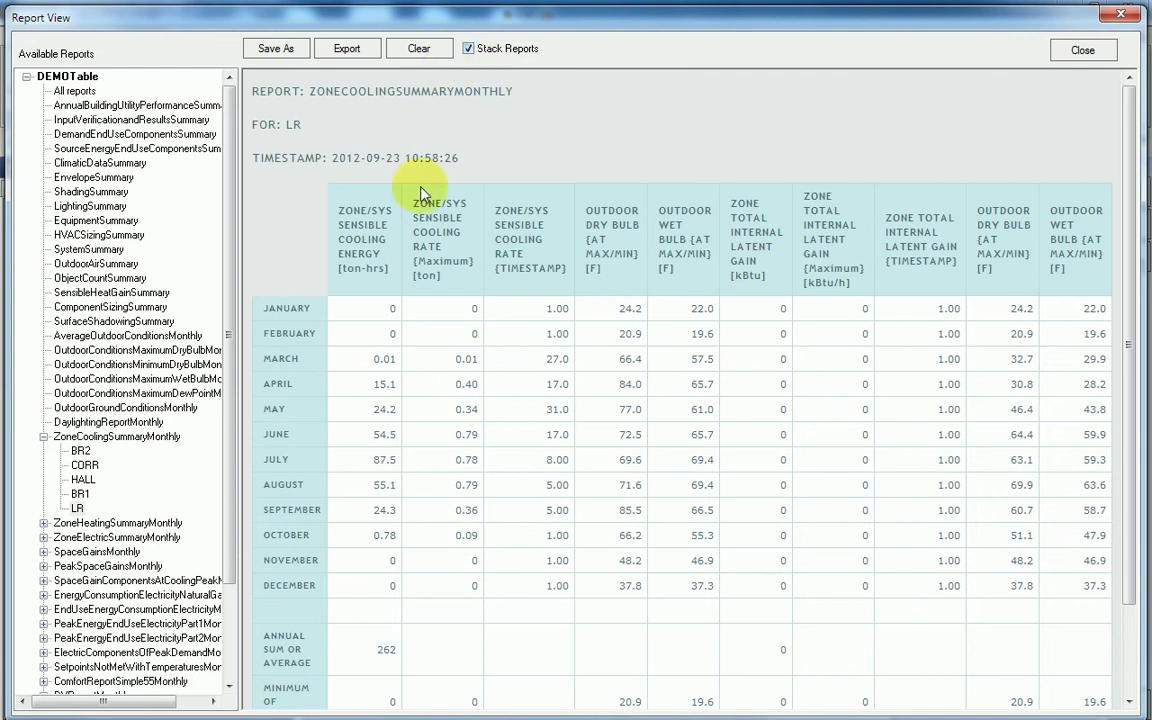
pyautogui.scroll(-1, 308, 383)
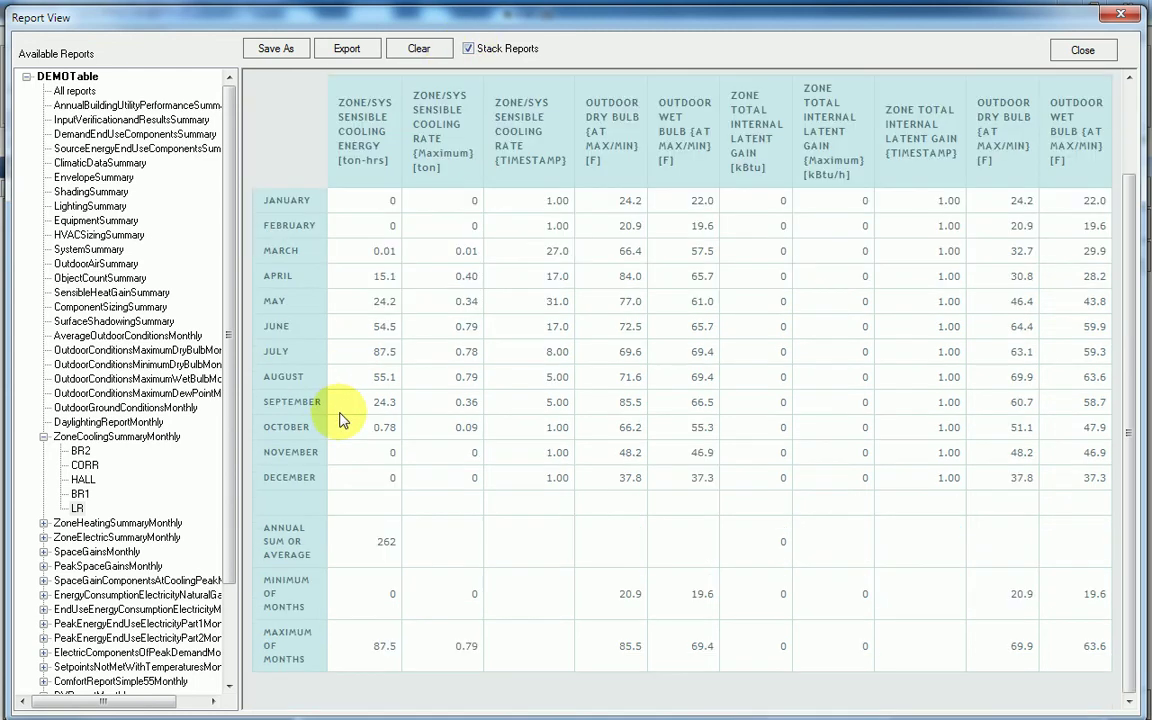
pyautogui.click(80, 453)
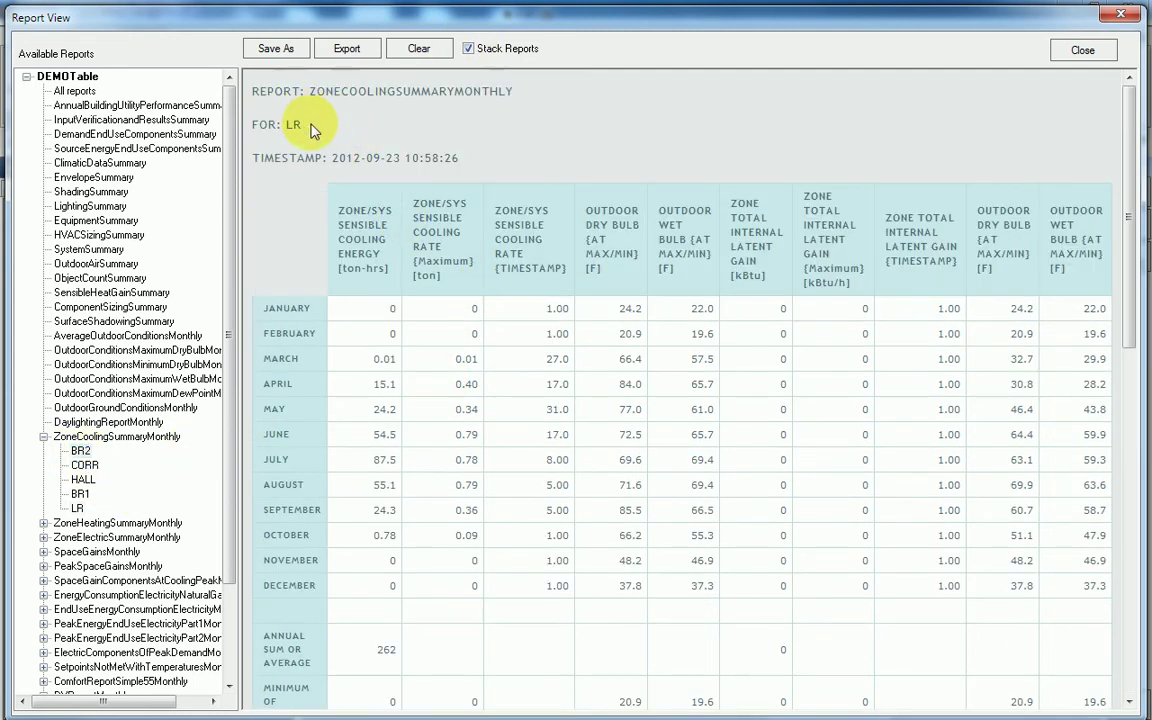
pyautogui.scroll(-5, 445, 283)
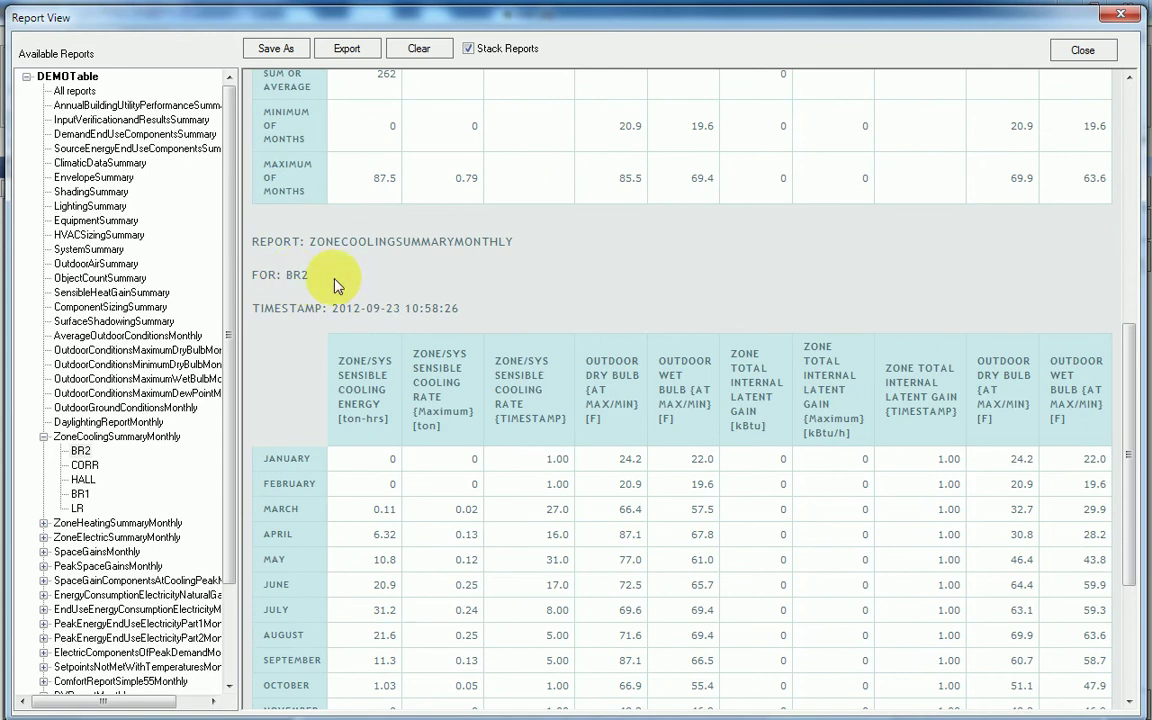
pyautogui.scroll(-2, 428, 333)
pyautogui.scroll(3, 428, 330)
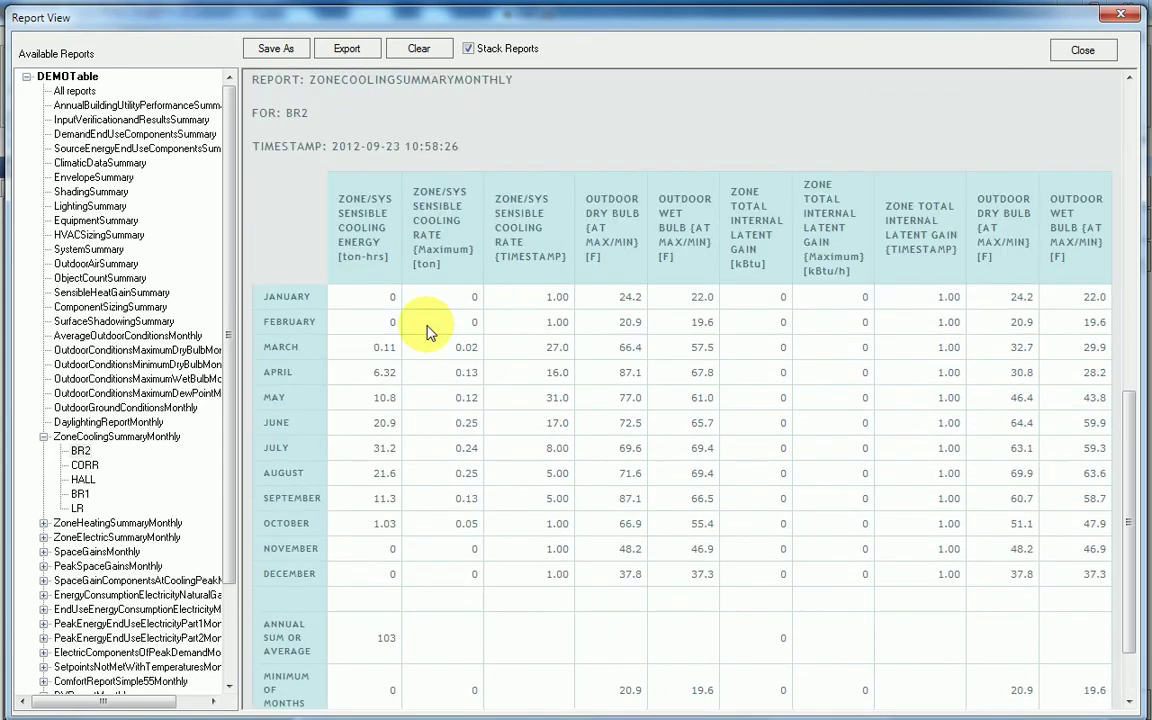
# Step: Export the stacked LR and BR2 cooling reports to Microsoft Word, and look at the option to save them as an HTML file
pyautogui.click(361, 55)
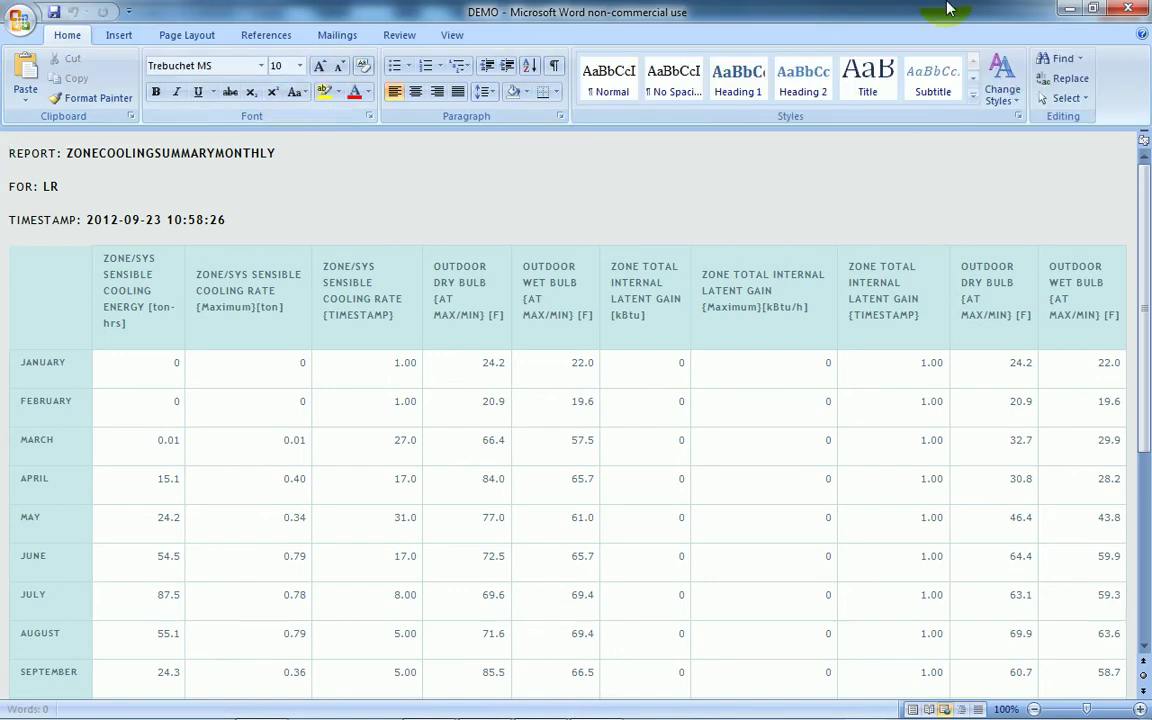
pyautogui.click(1128, 10)
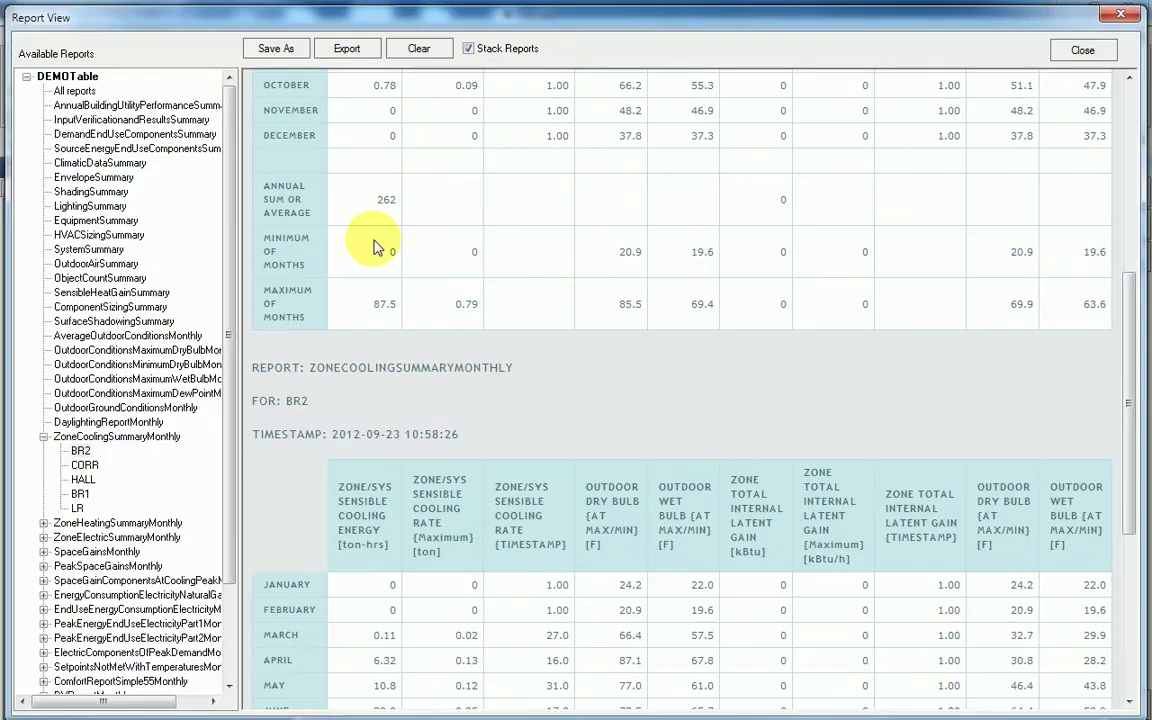
pyautogui.click(286, 55)
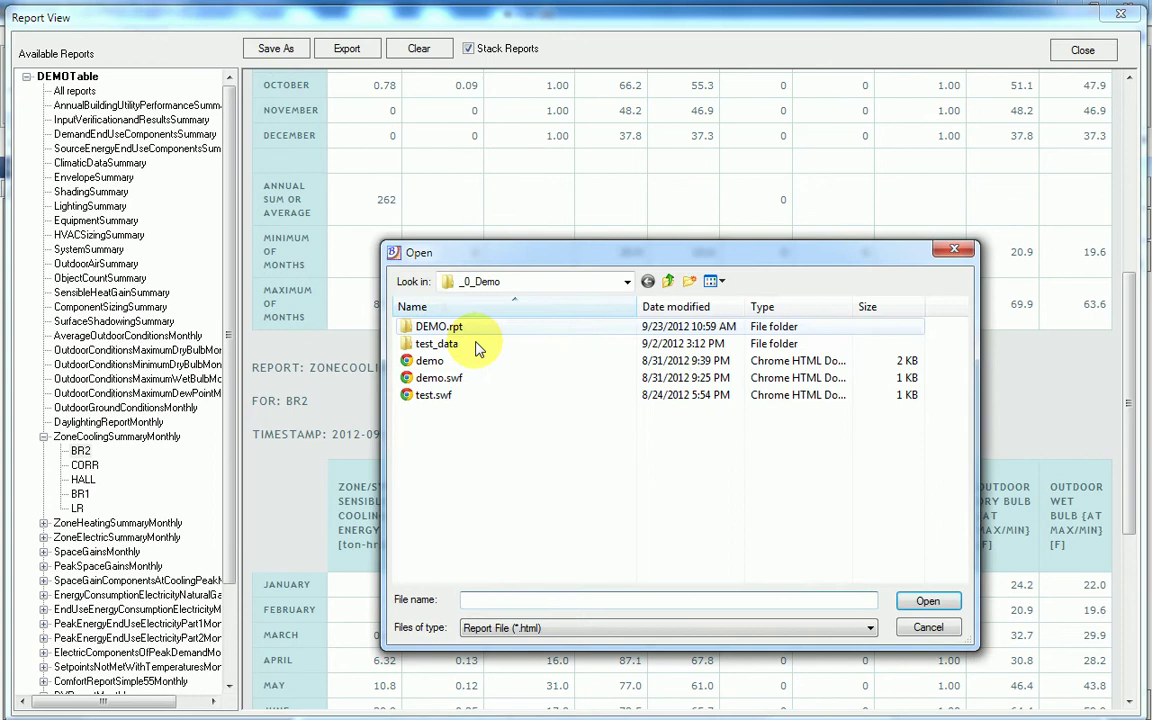
pyautogui.click(950, 632)
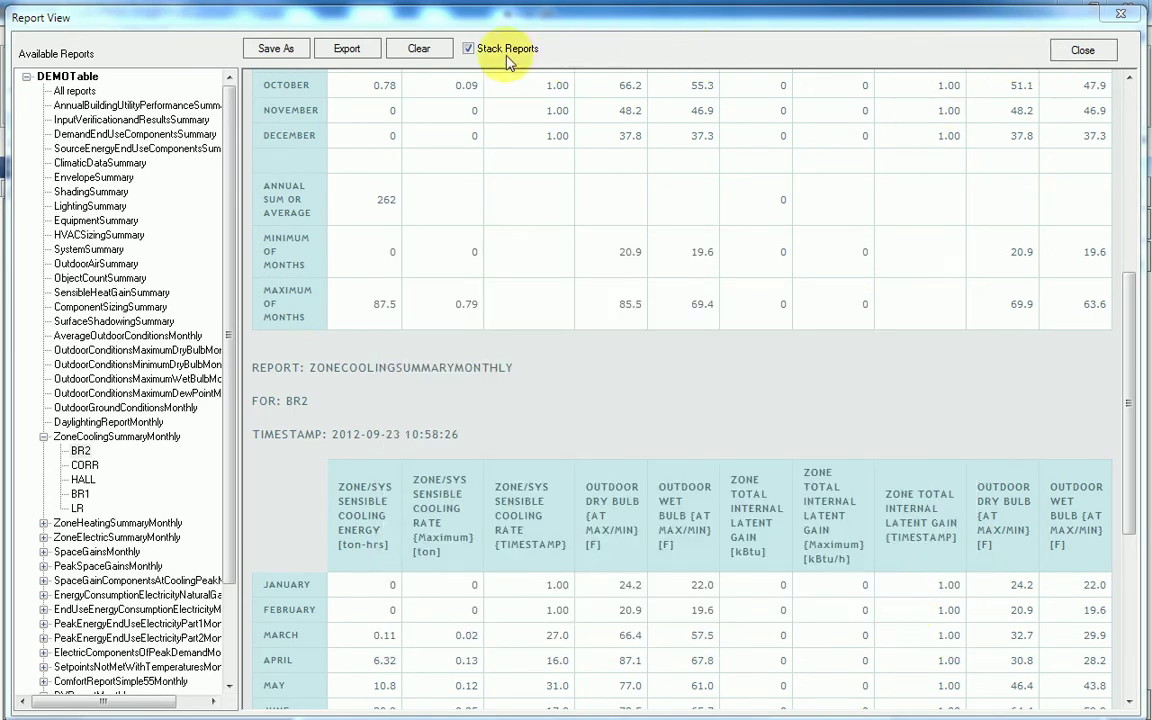
# Step: Turn off report stacking and close the report view
pyautogui.click(468, 48)
pyautogui.click(1080, 51)
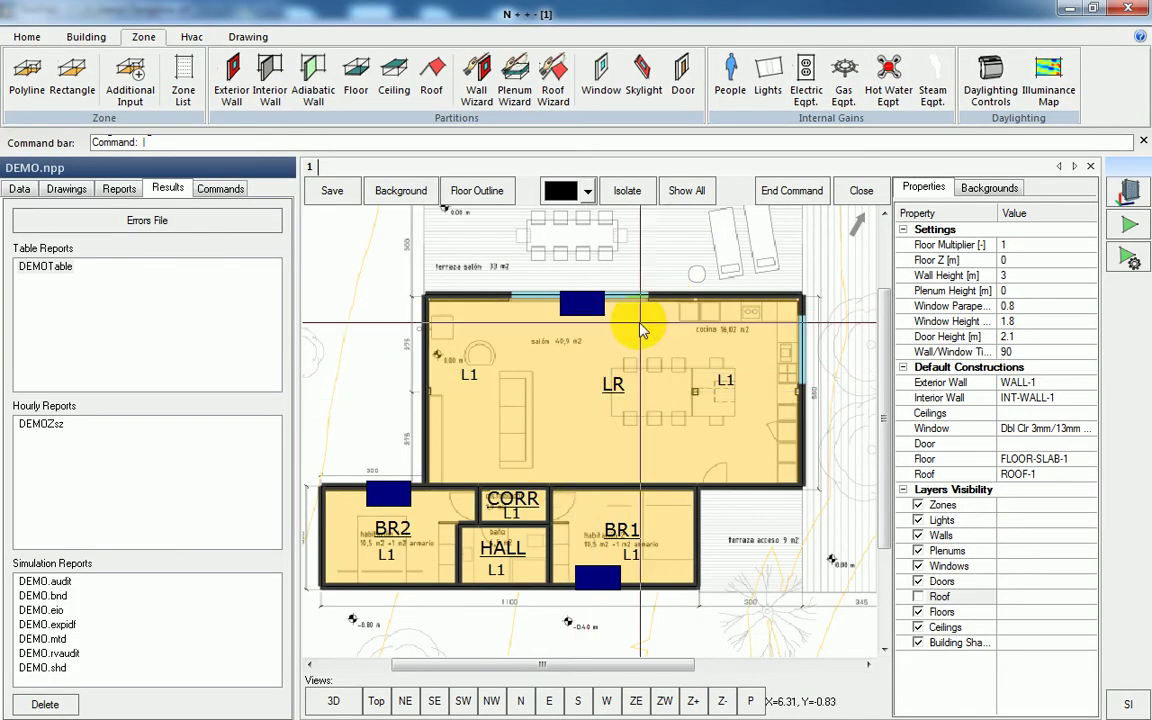
# Step: Set the thickness of material IN02, layer 3 of the LR exterior wall's WALL-1 construction, to the parameter $INS
pyautogui.scroll(2, 640, 370)
pyautogui.scroll(-2, 620, 355)
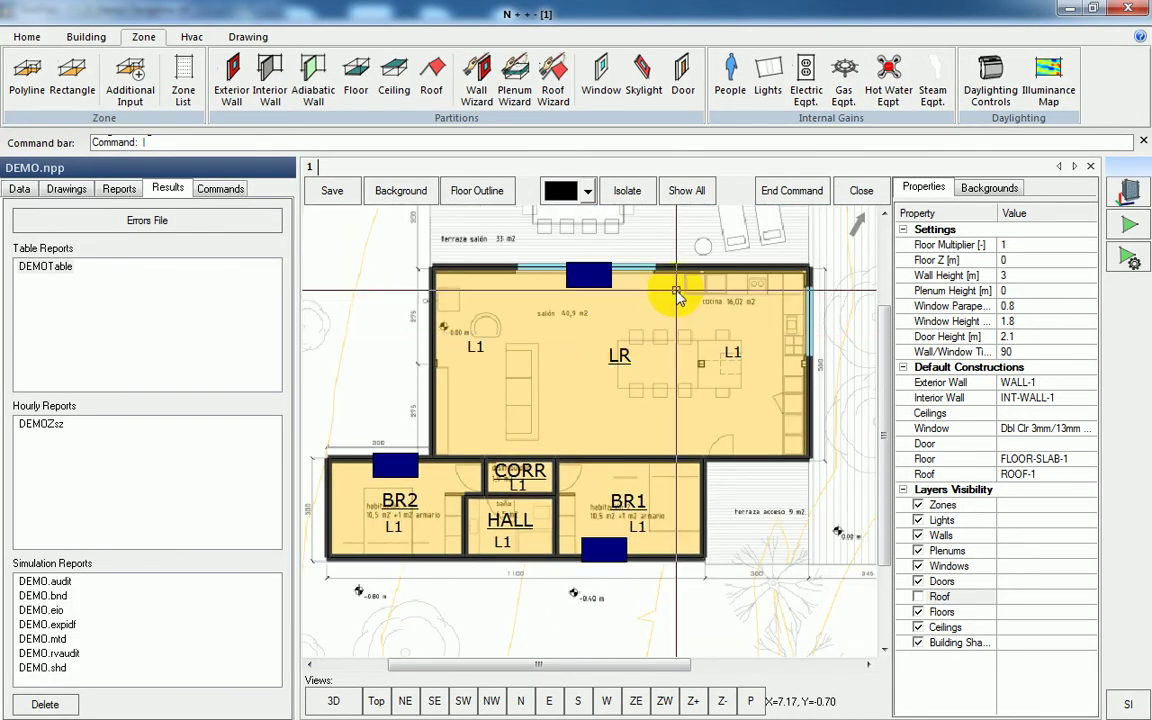
pyautogui.doubleClick(699, 271)
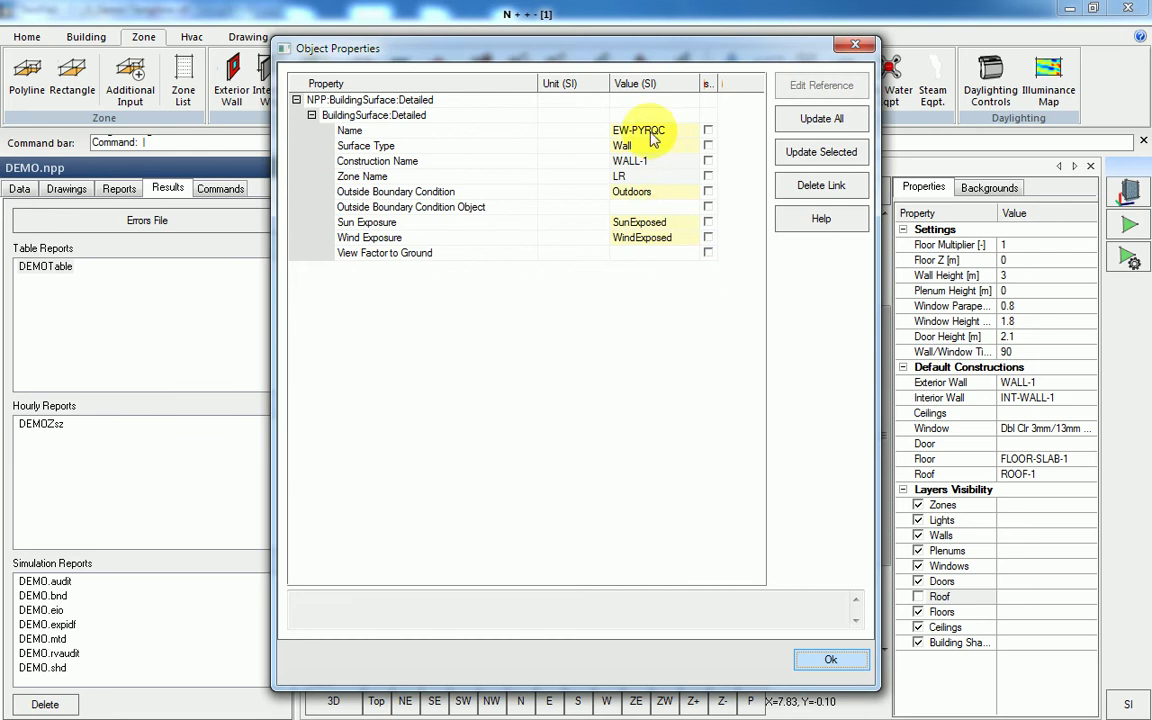
pyautogui.click(580, 160)
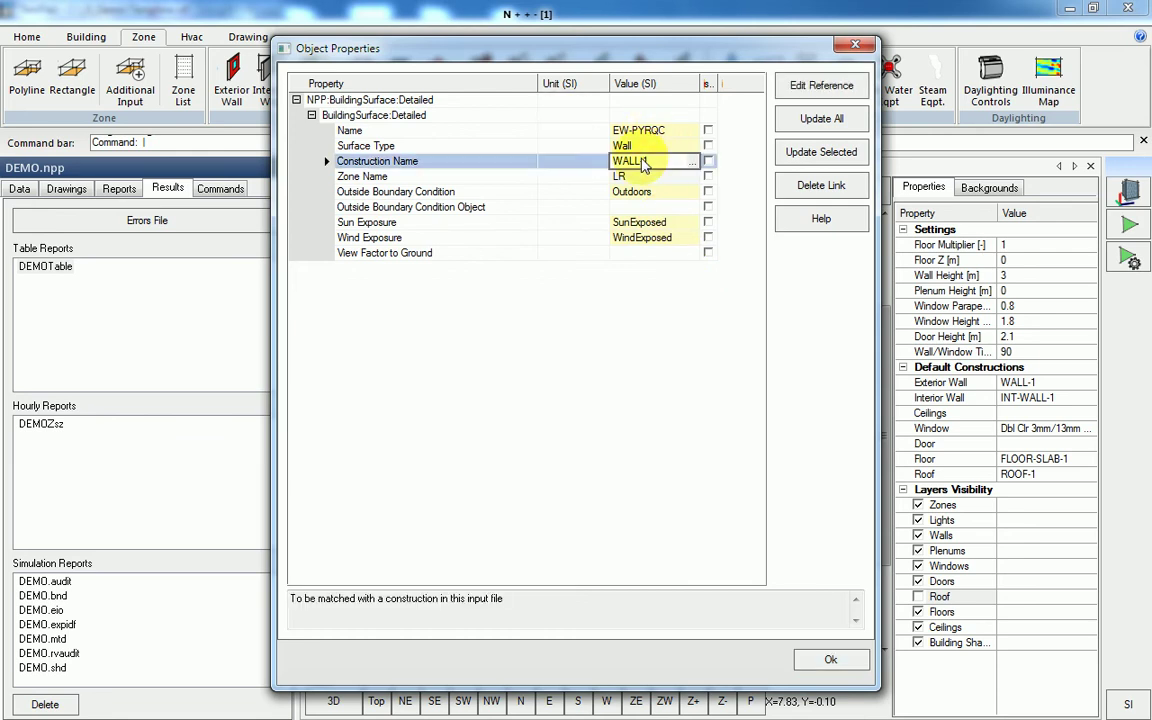
pyautogui.click(820, 88)
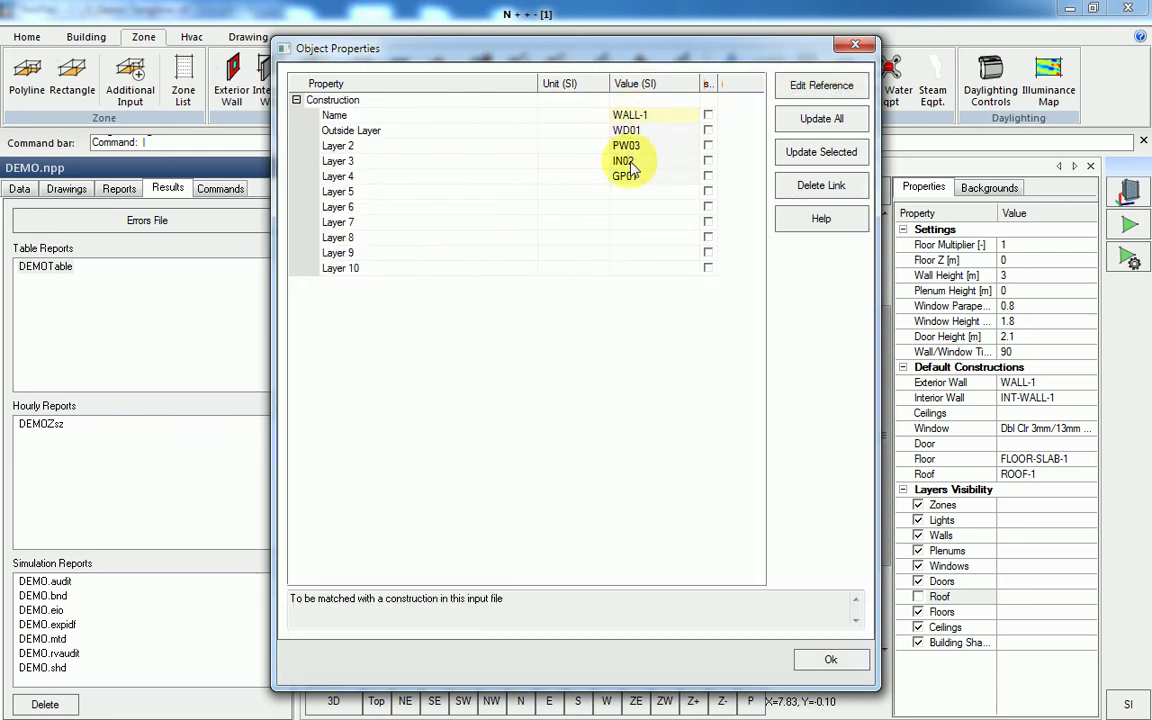
pyautogui.click(628, 163)
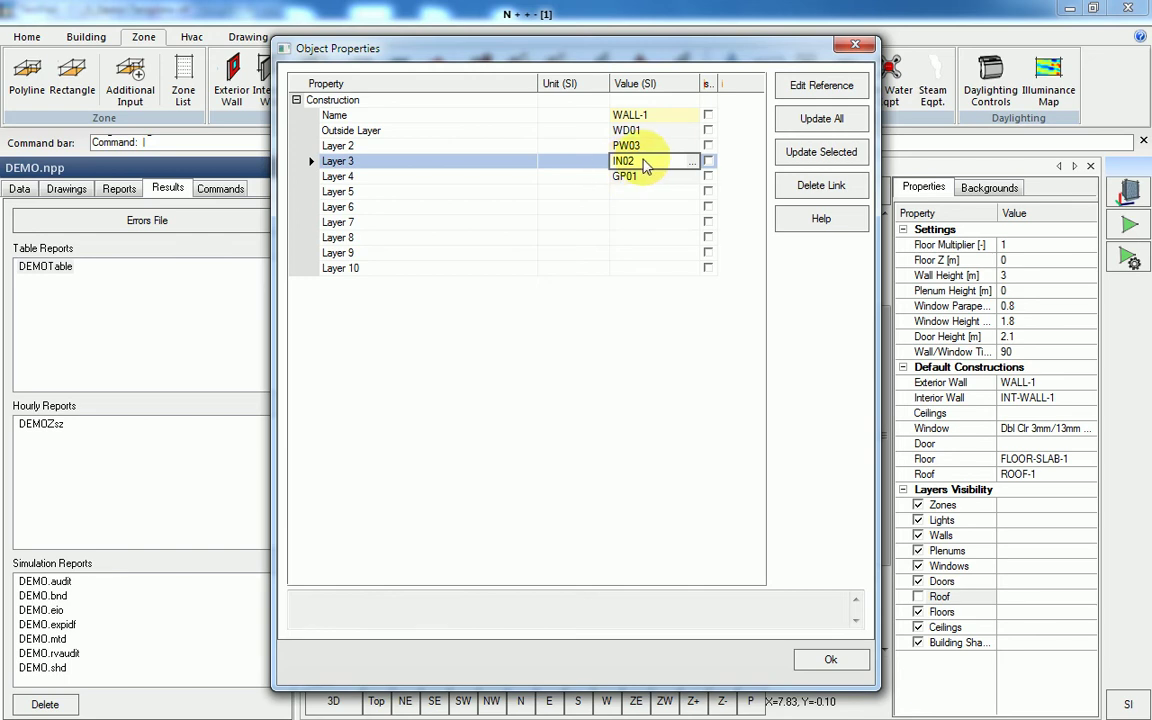
pyautogui.click(820, 86)
pyautogui.click(680, 162)
pyautogui.click(648, 146)
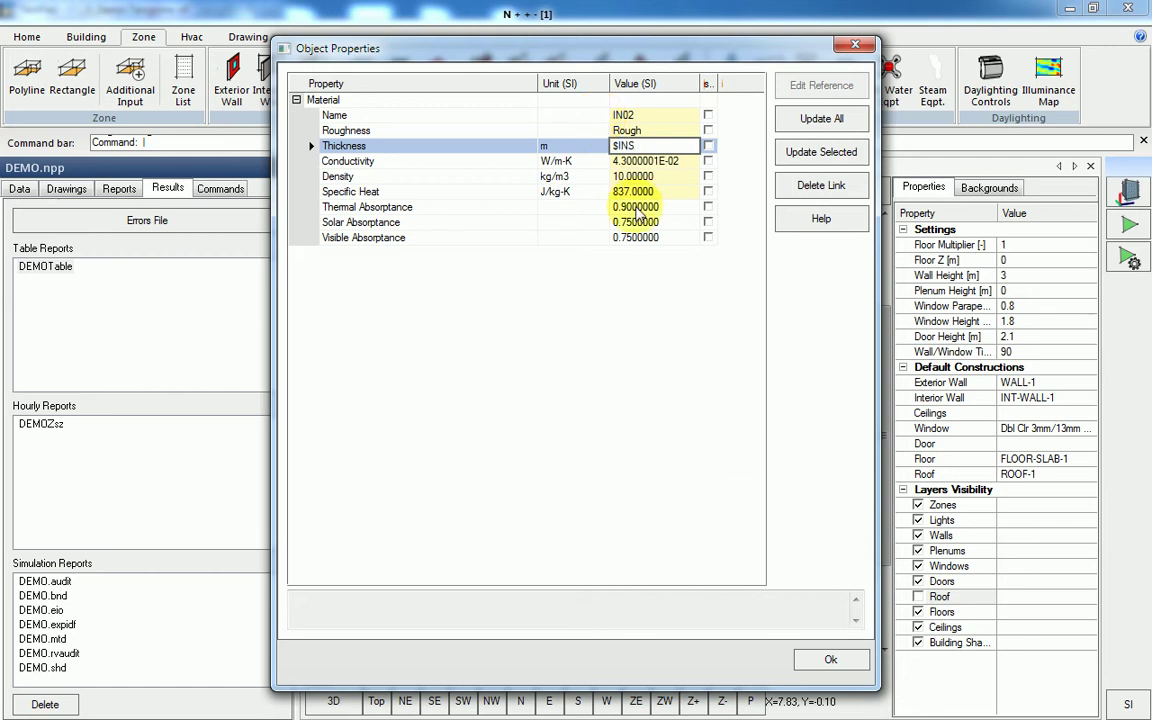
pyautogui.click(828, 660)
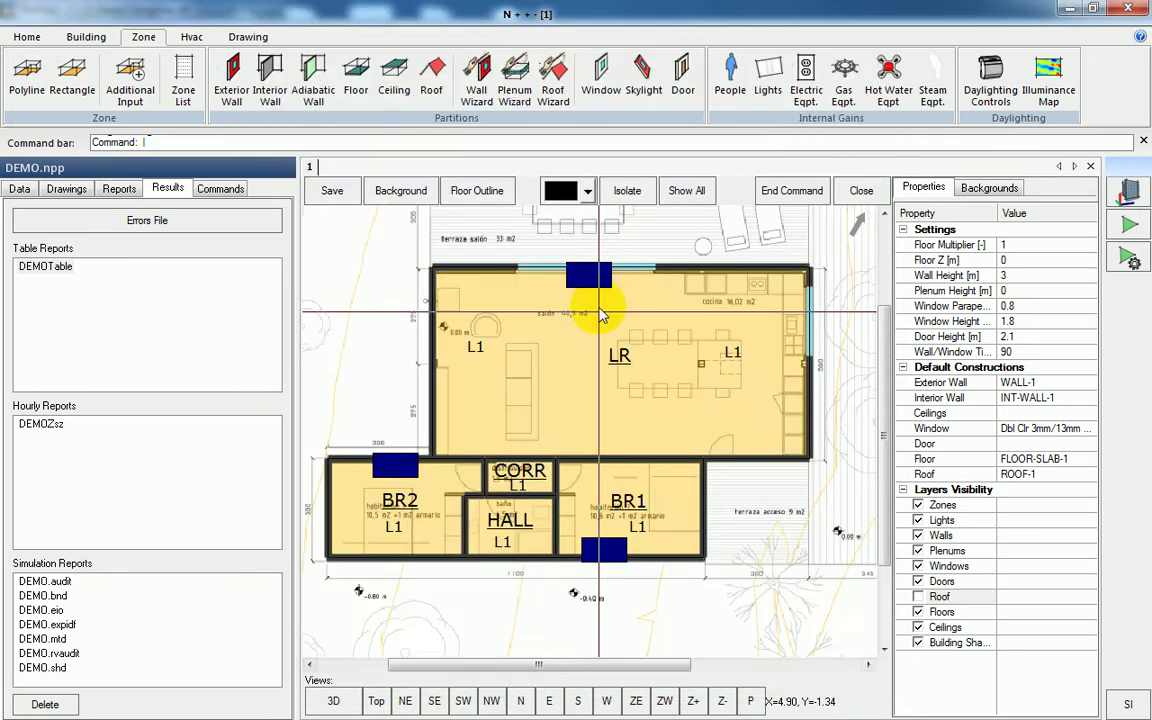
# Step: Set the Cooling Coil Rated COP of the LR zone's PTAC unit to the parameter $COP
pyautogui.scroll(3, 598, 290)
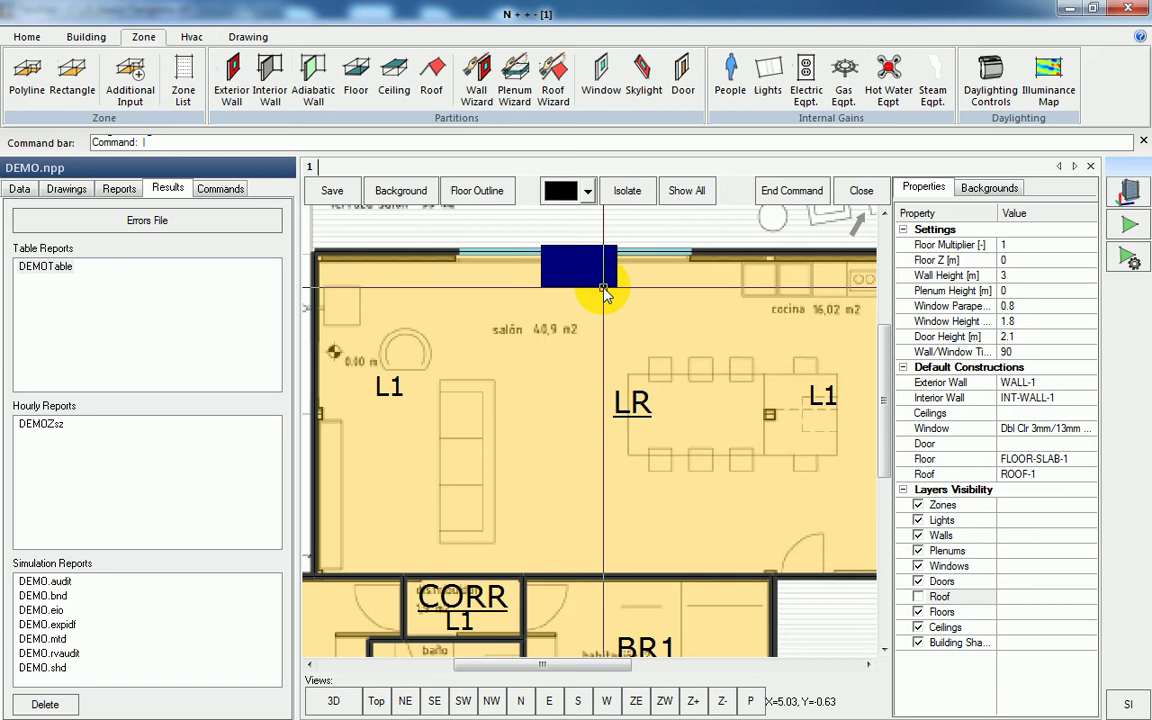
pyautogui.doubleClick(603, 290)
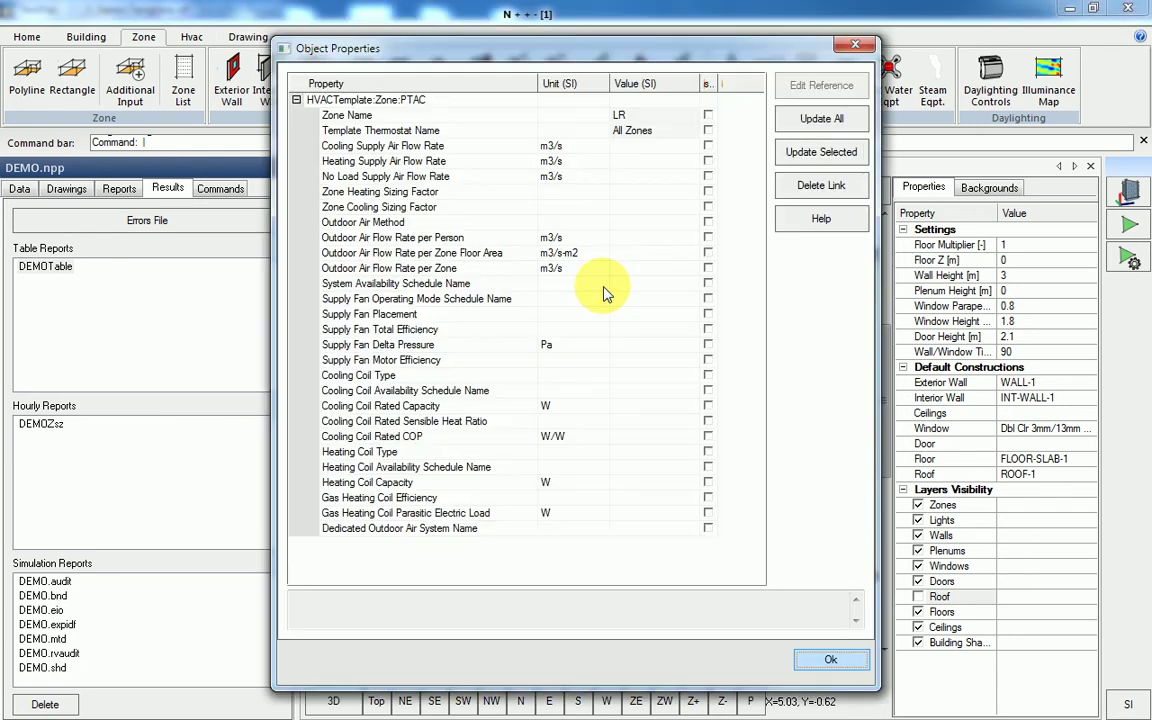
pyautogui.click(451, 440)
pyautogui.click(645, 437)
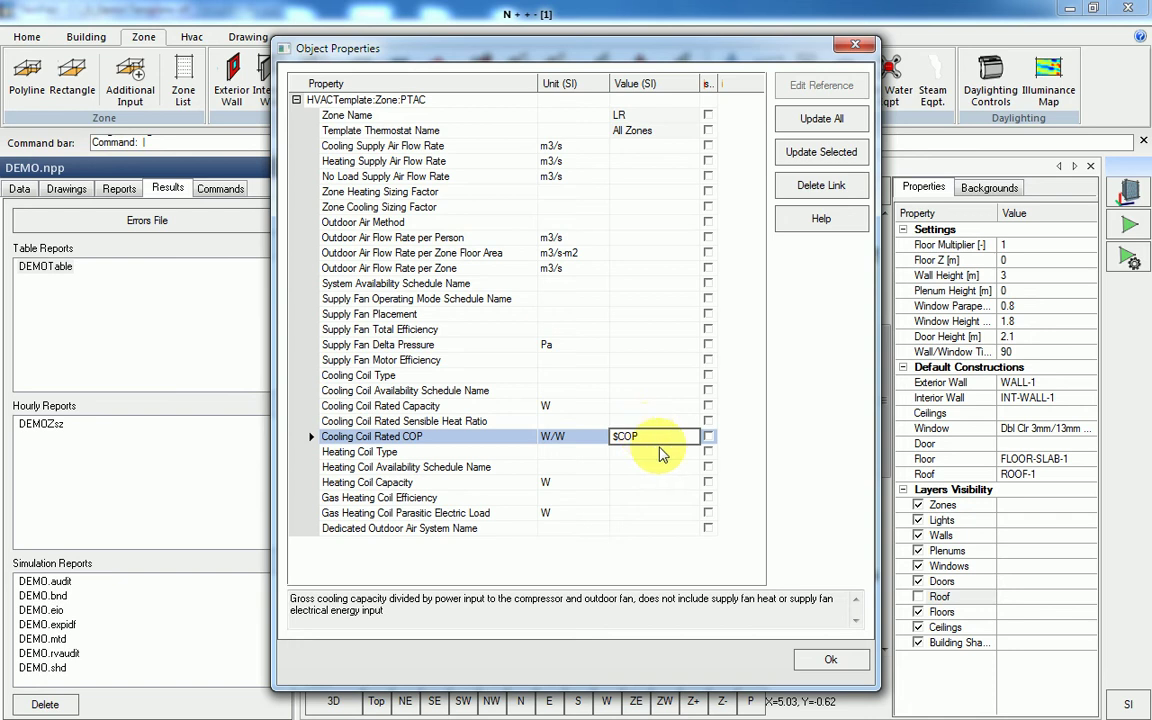
pyautogui.click(832, 660)
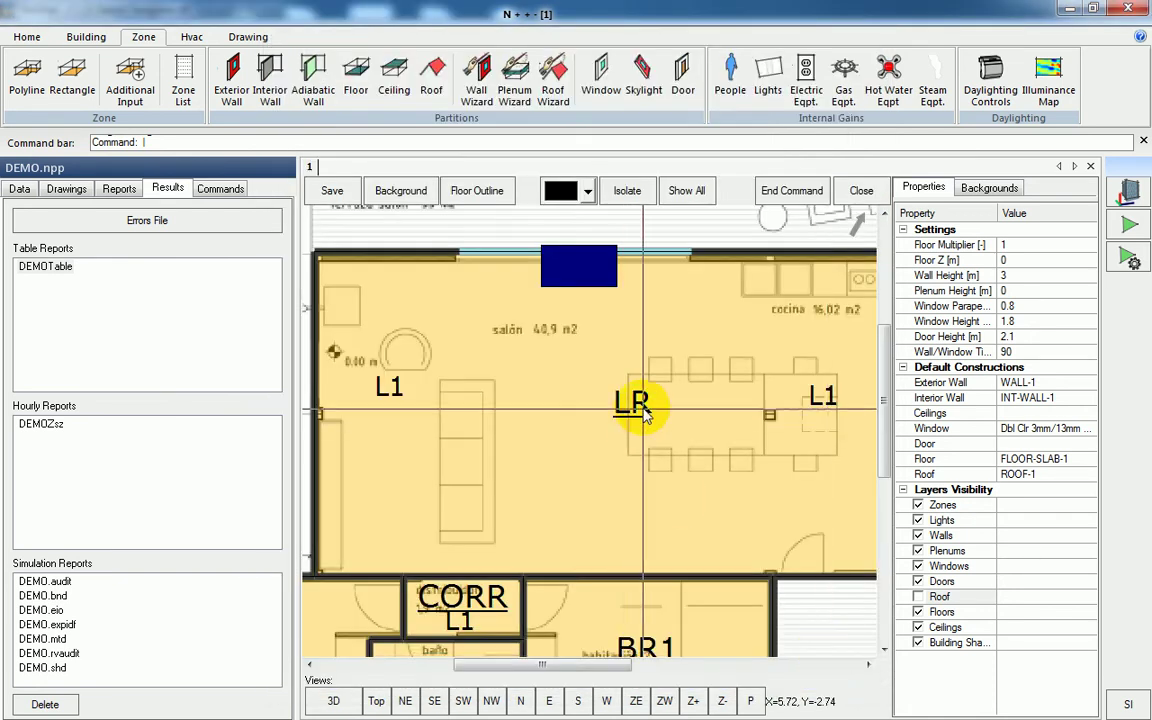
# Step: In the parametric run setup, describe $INS as INS with default value .1 and $COP as COP with default value 3
pyautogui.scroll(-3, 635, 405)
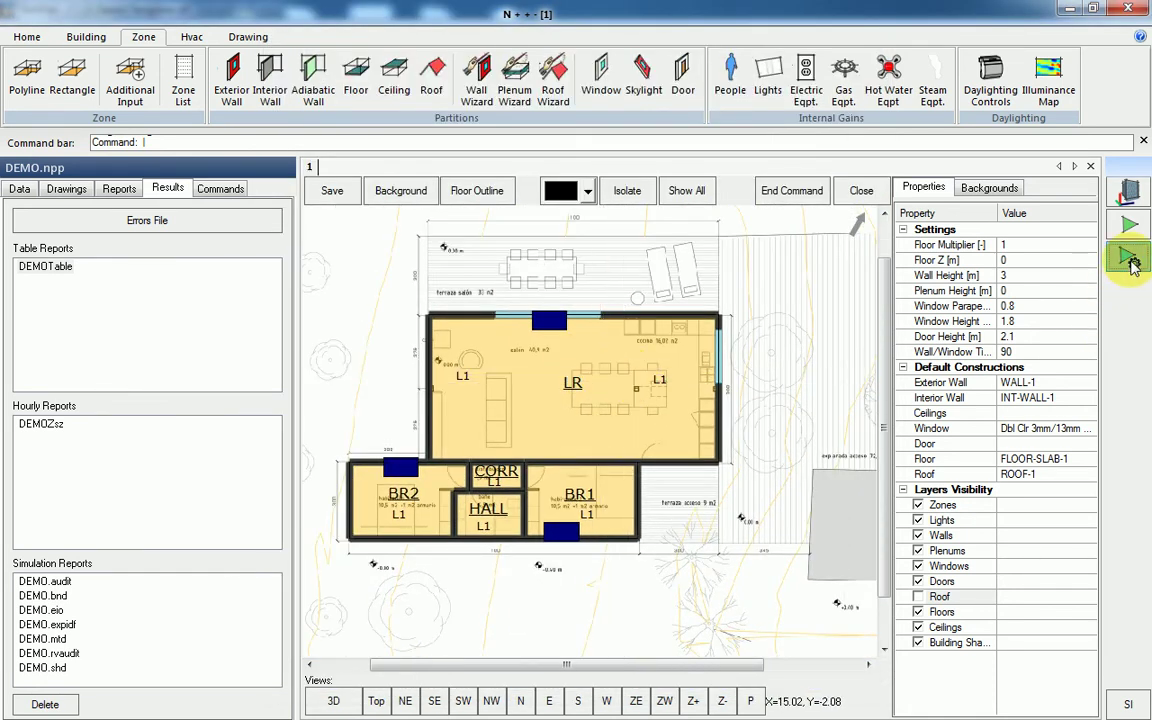
pyautogui.click(1129, 259)
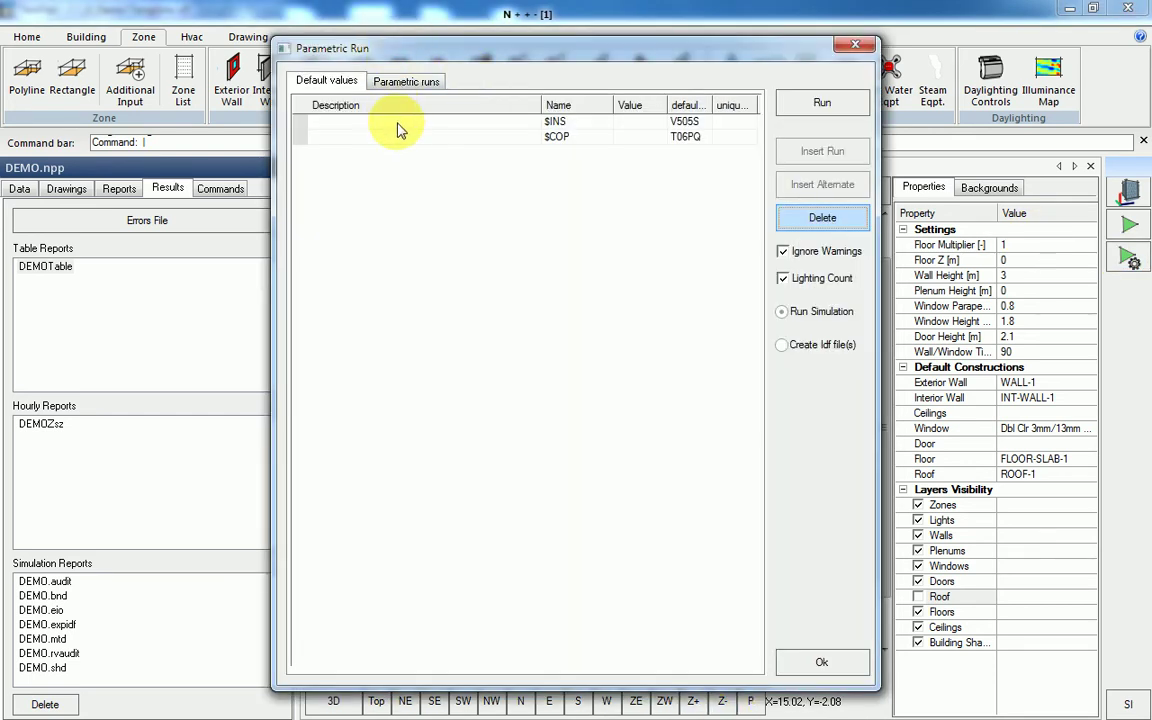
pyautogui.click(397, 124)
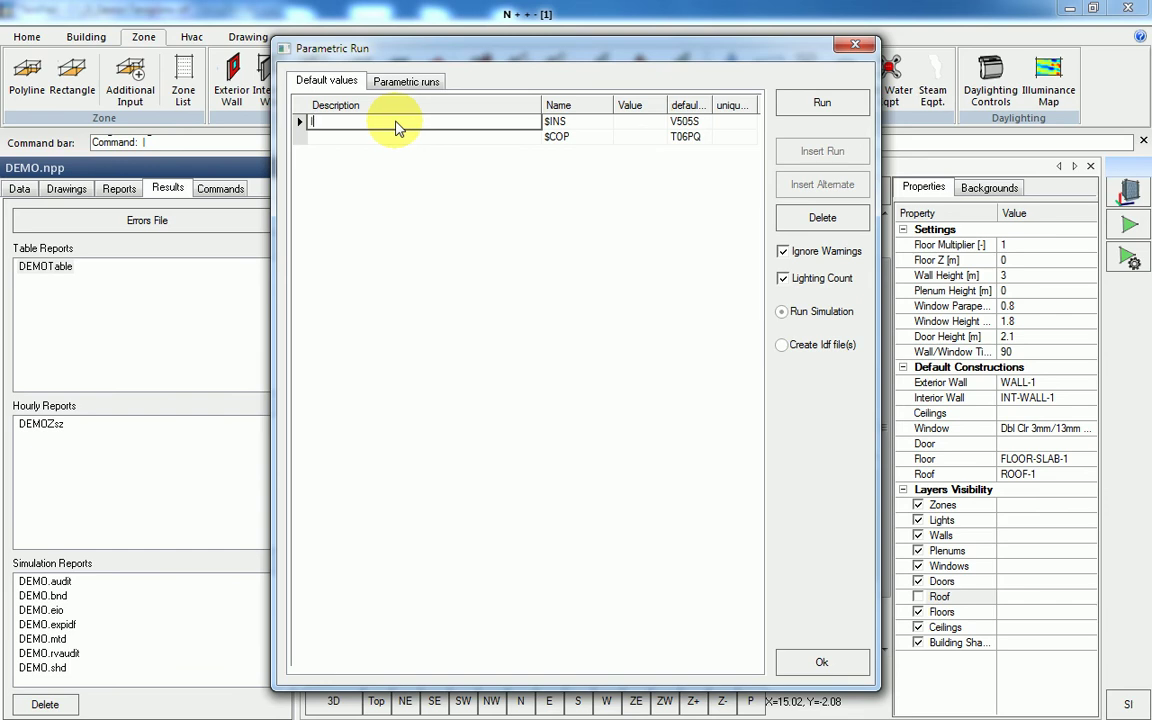
pyautogui.click(392, 139)
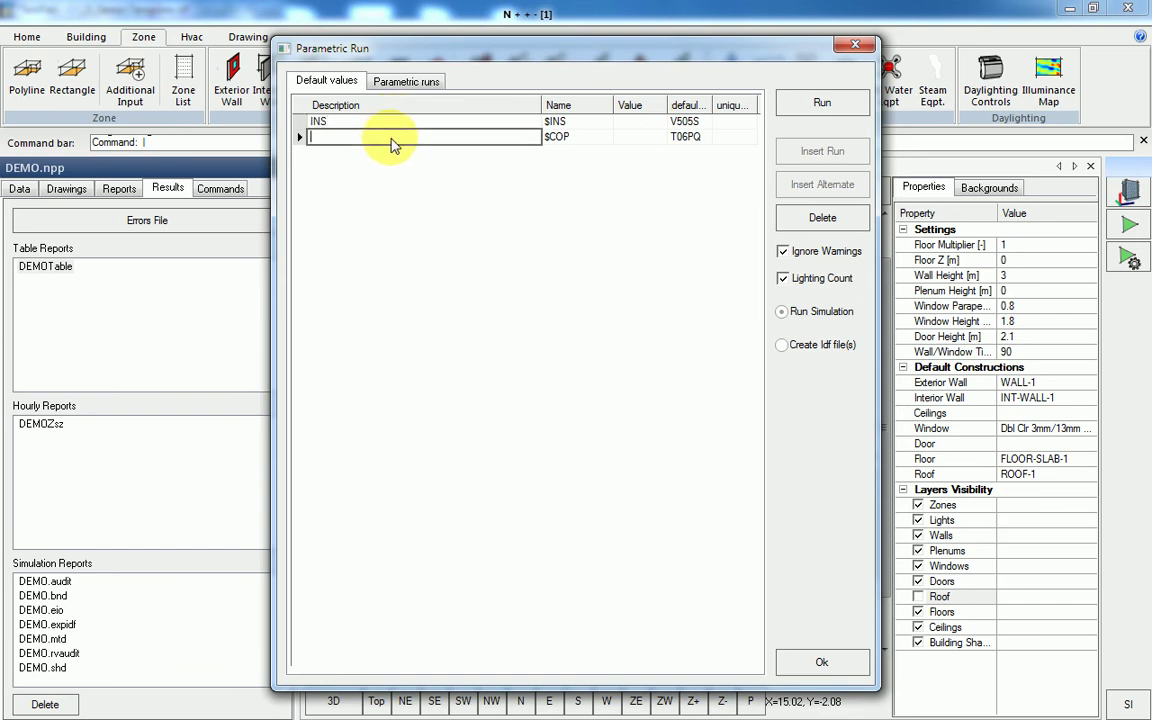
pyautogui.click(637, 122)
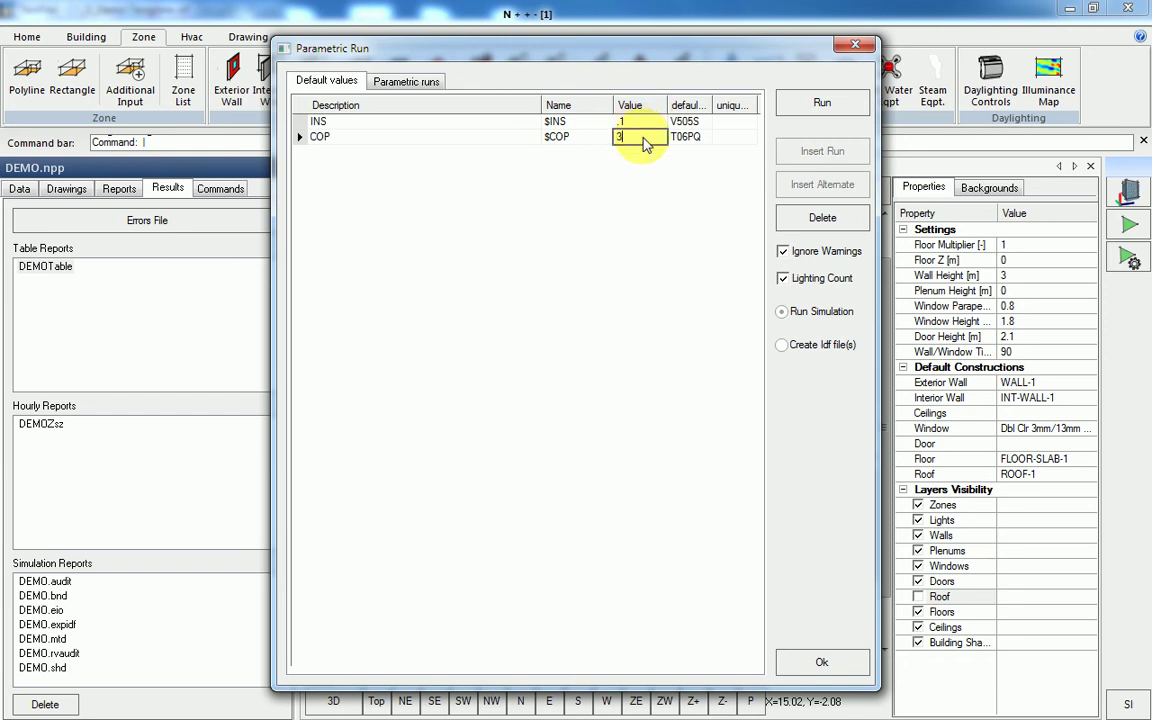
pyautogui.click(630, 121)
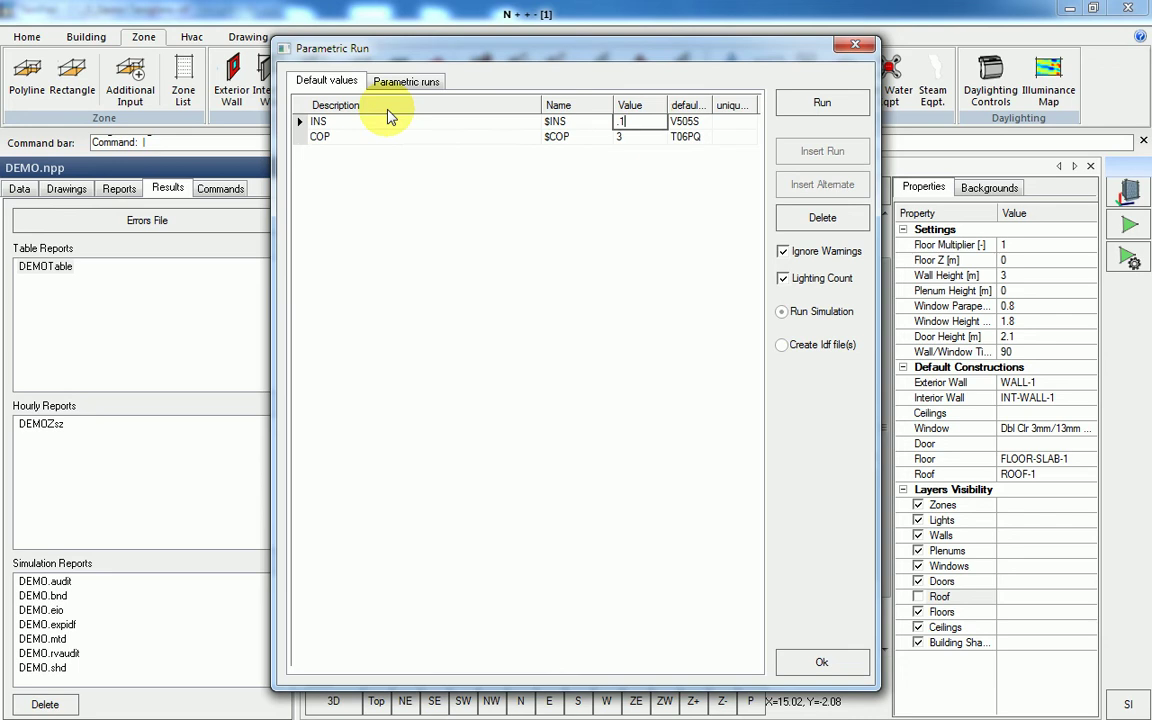
# Step: Insert a first parametric run, enable it, and add an INS alternate with the value .2
pyautogui.click(400, 84)
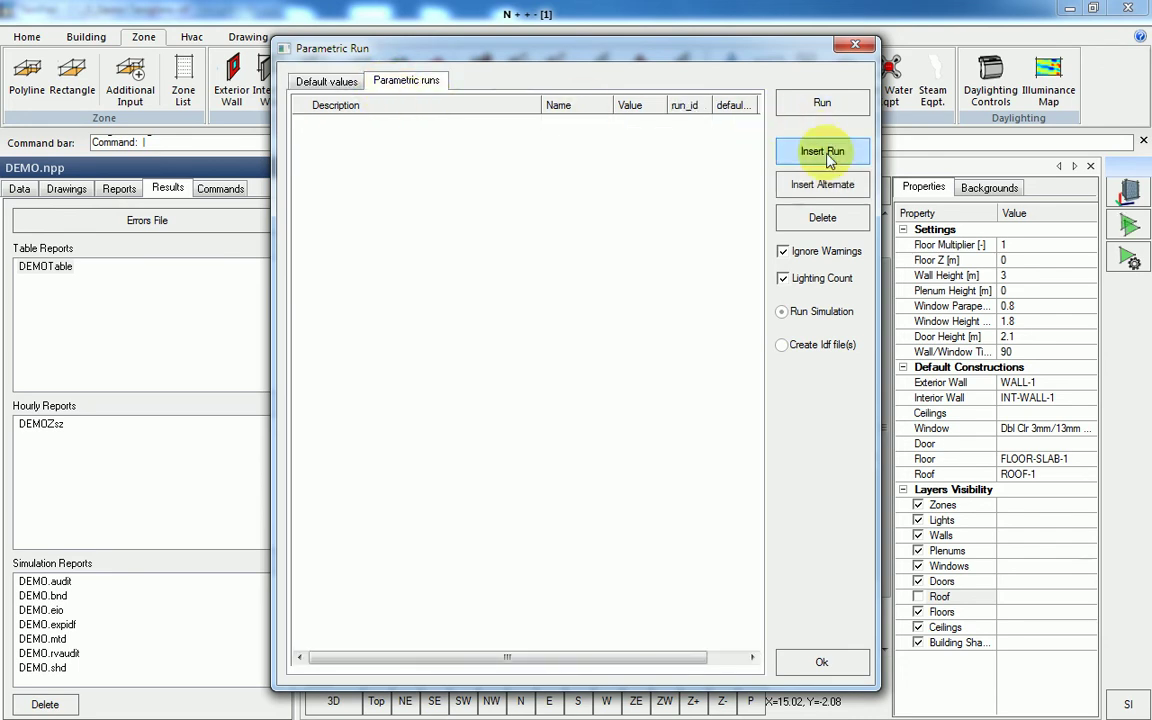
pyautogui.click(810, 152)
pyautogui.click(430, 125)
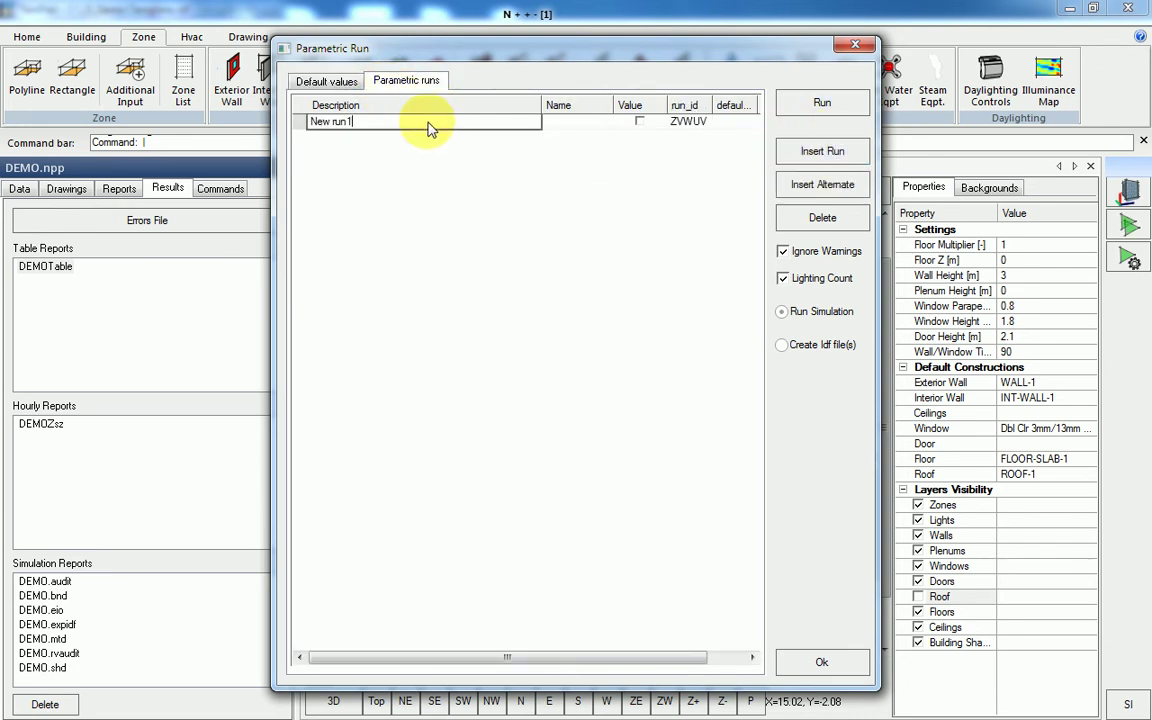
pyautogui.click(639, 121)
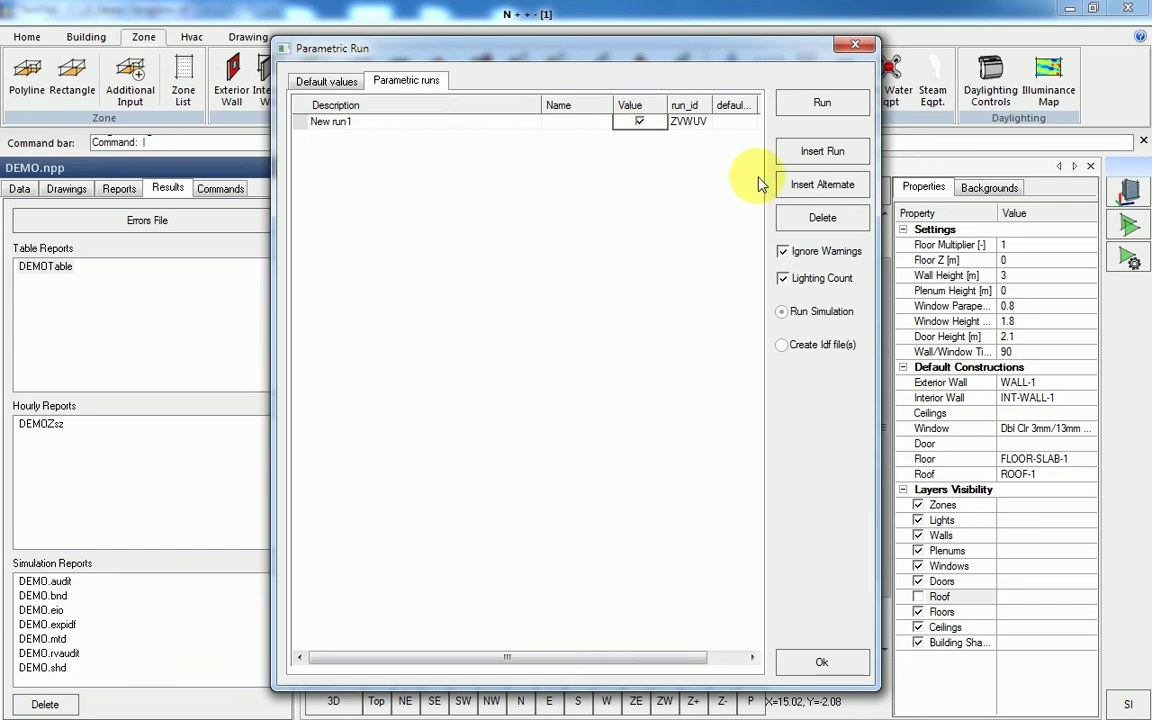
pyautogui.click(797, 184)
pyautogui.click(538, 138)
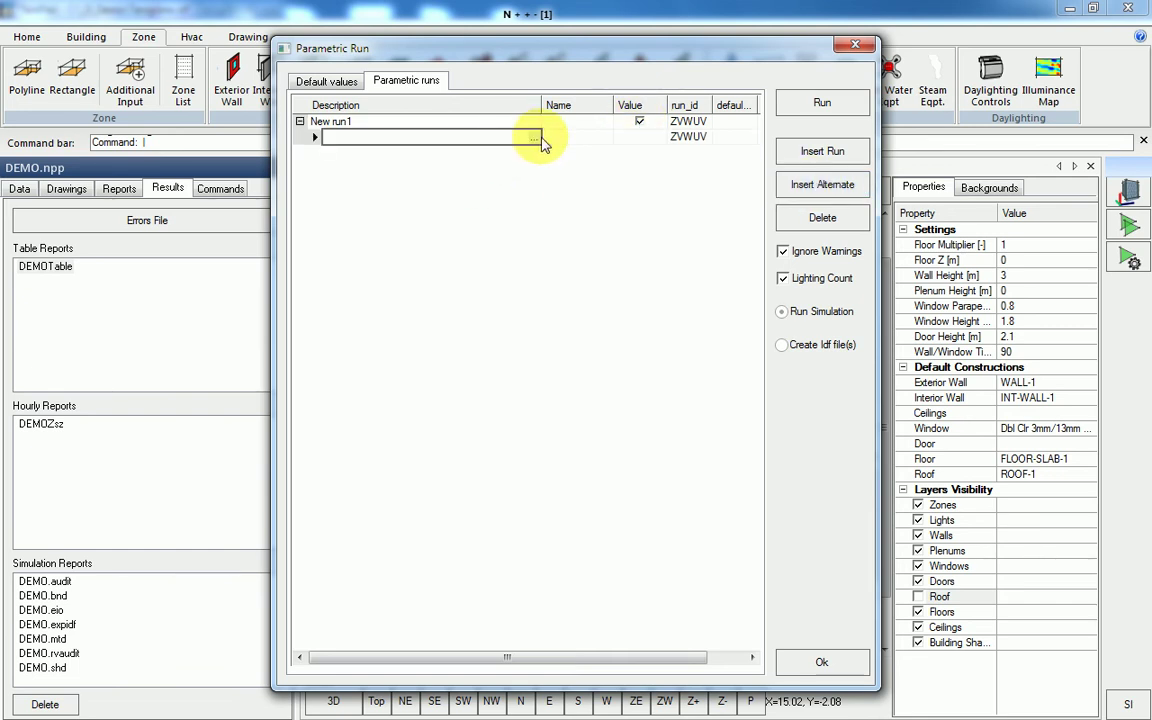
pyautogui.click(334, 166)
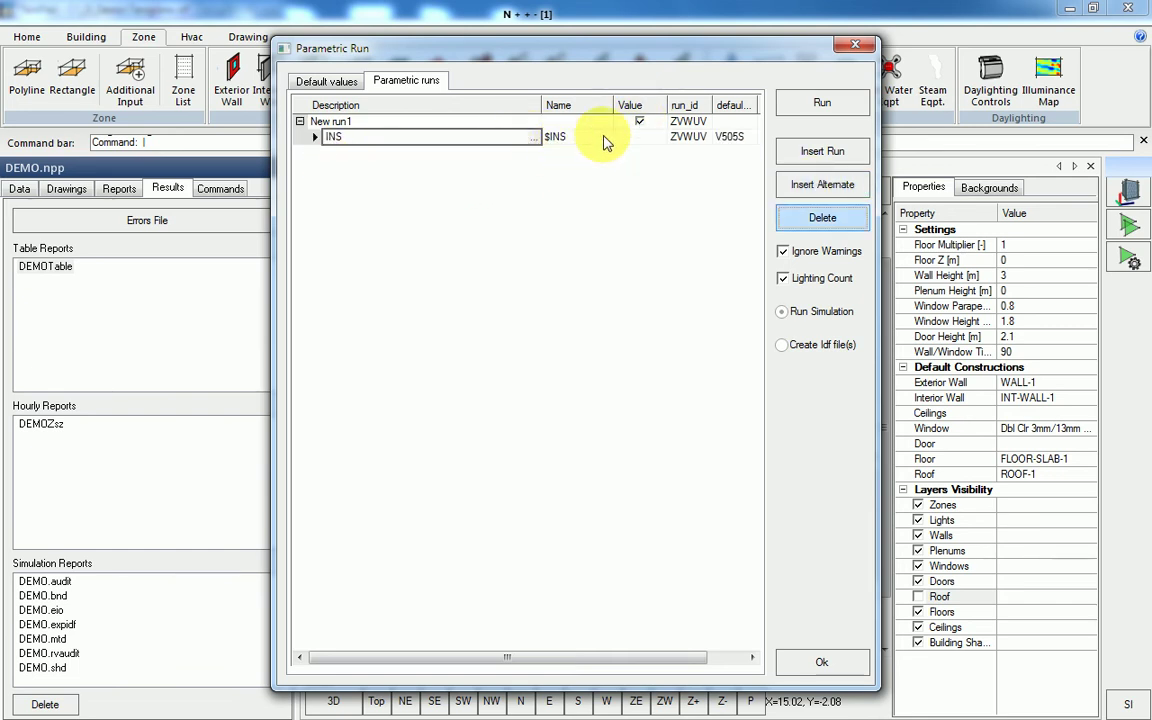
pyautogui.click(640, 143)
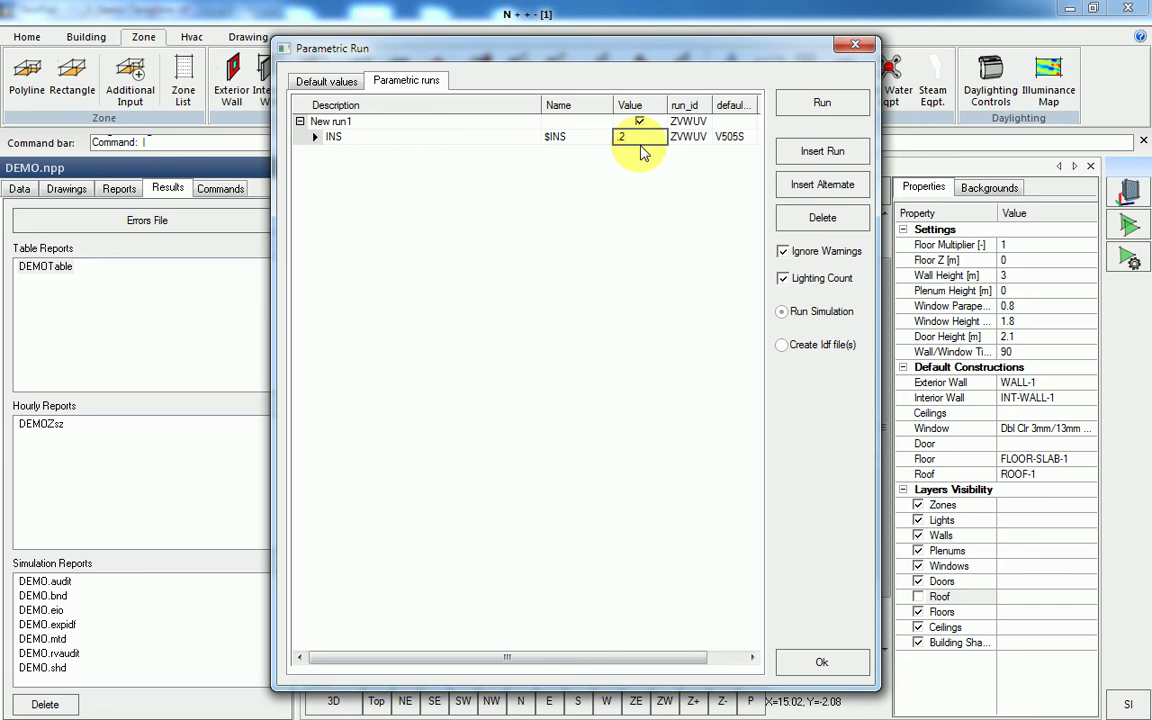
pyautogui.write('.2')
# Step: Add a COP alternate with the value 3.5 to the first parametric run
pyautogui.click(822, 184)
pyautogui.click(452, 153)
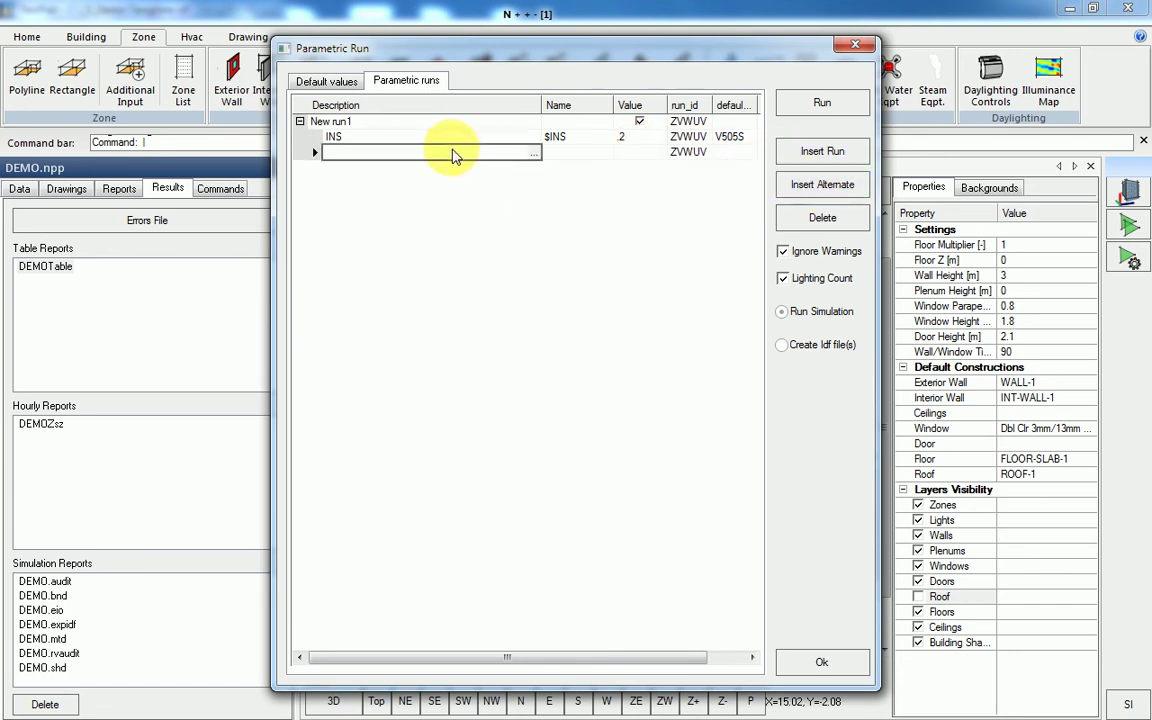
pyautogui.click(533, 155)
pyautogui.click(334, 168)
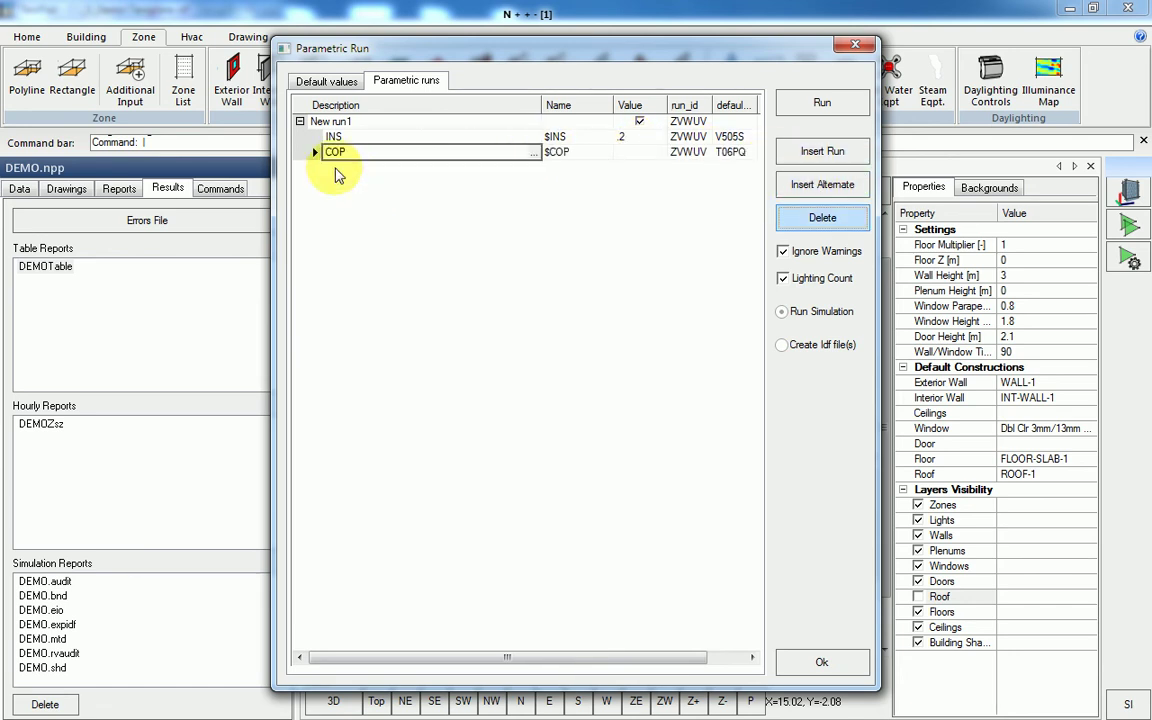
pyautogui.click(640, 153)
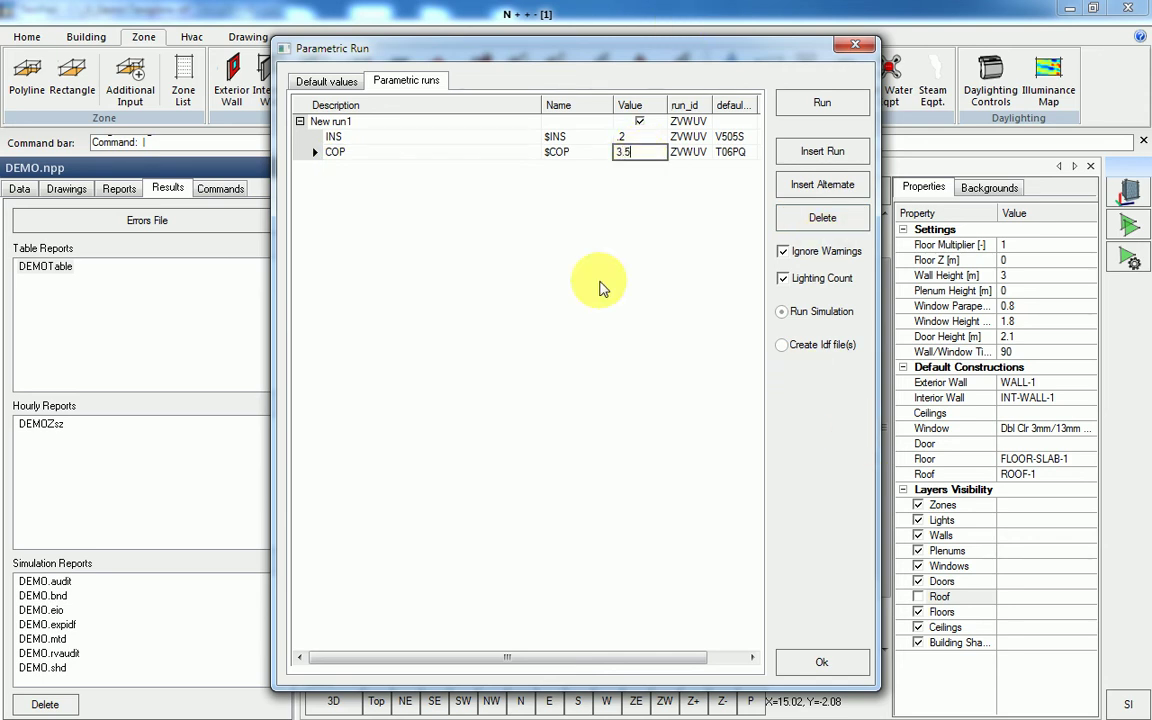
# Step: Insert a second parametric run, enable it, and add an INS alternate with the value .3
pyautogui.click(820, 151)
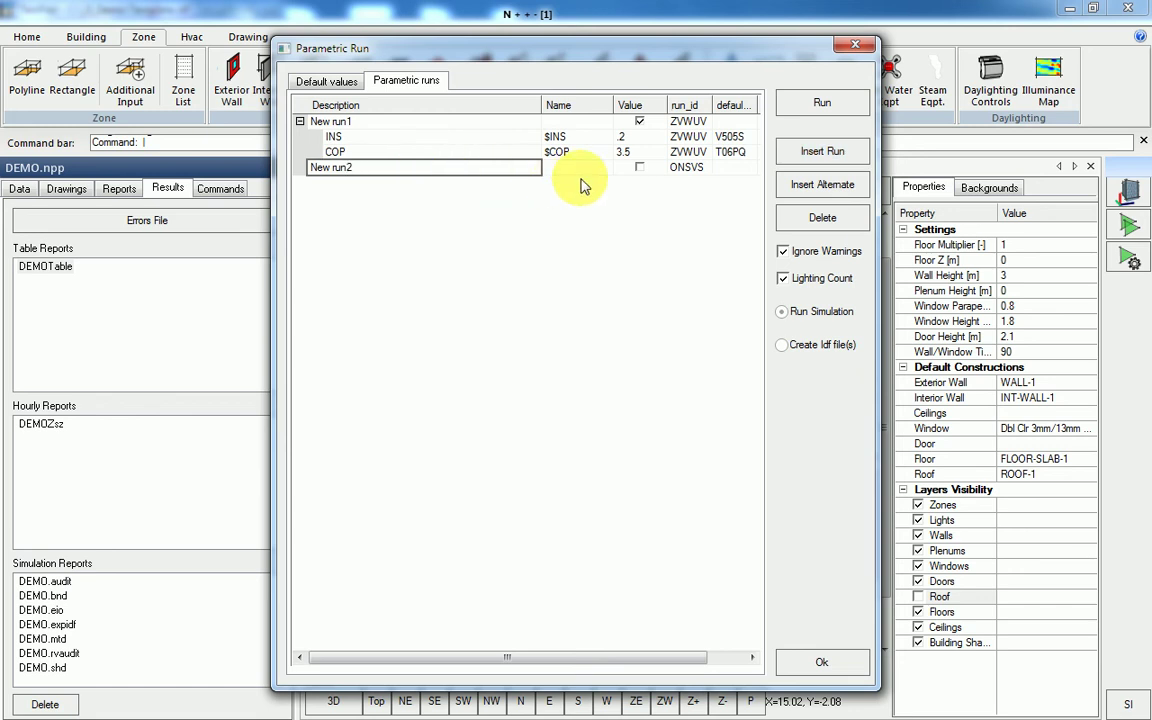
pyautogui.click(640, 167)
pyautogui.click(810, 186)
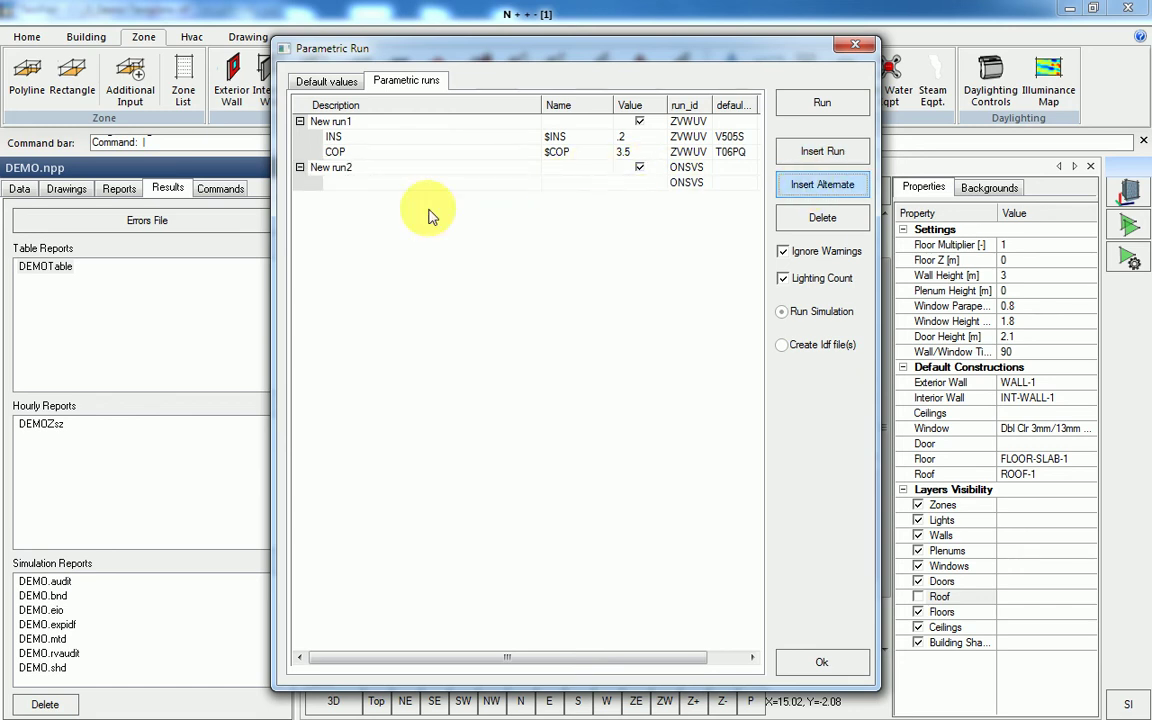
pyautogui.click(424, 184)
pyautogui.click(535, 184)
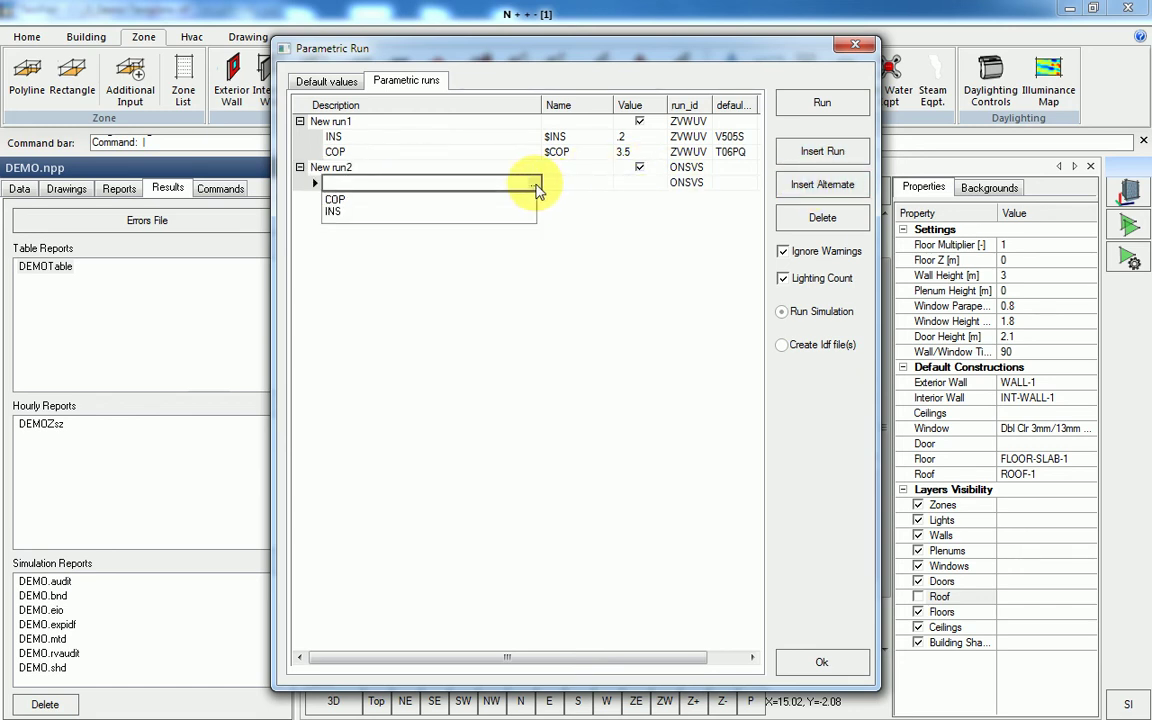
pyautogui.click(334, 211)
pyautogui.click(628, 185)
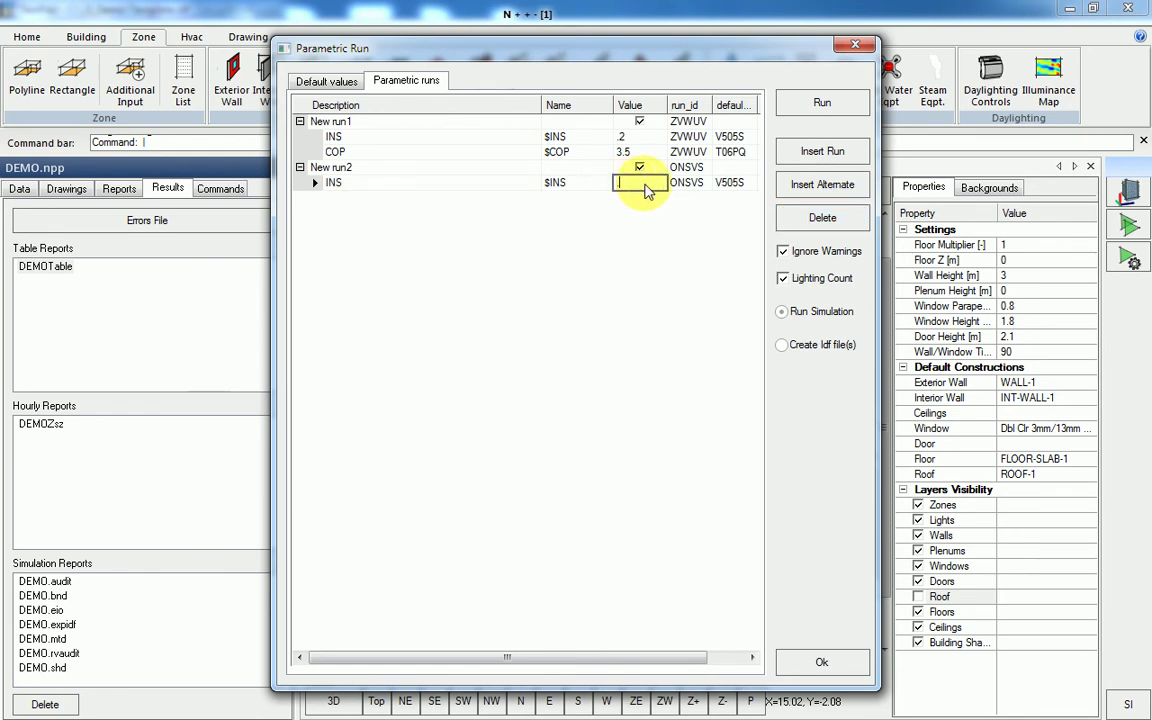
# Step: Add a COP alternate with the value 4 to the second parametric run
pyautogui.click(822, 184)
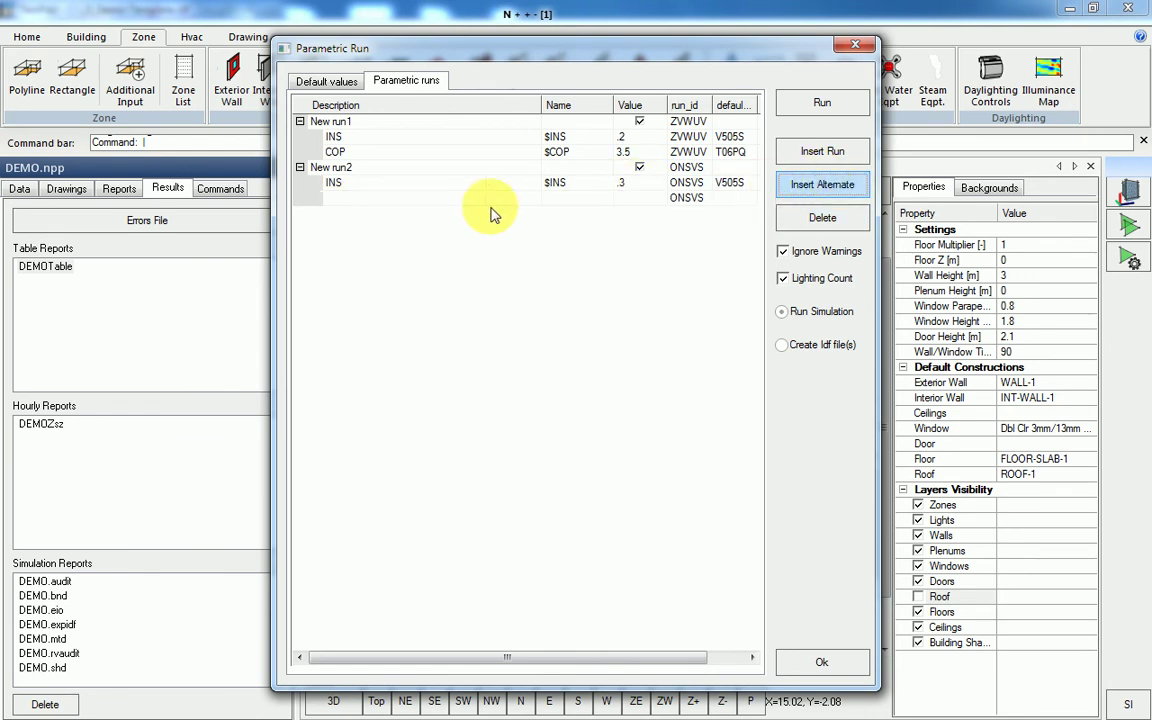
pyautogui.click(441, 199)
pyautogui.click(535, 199)
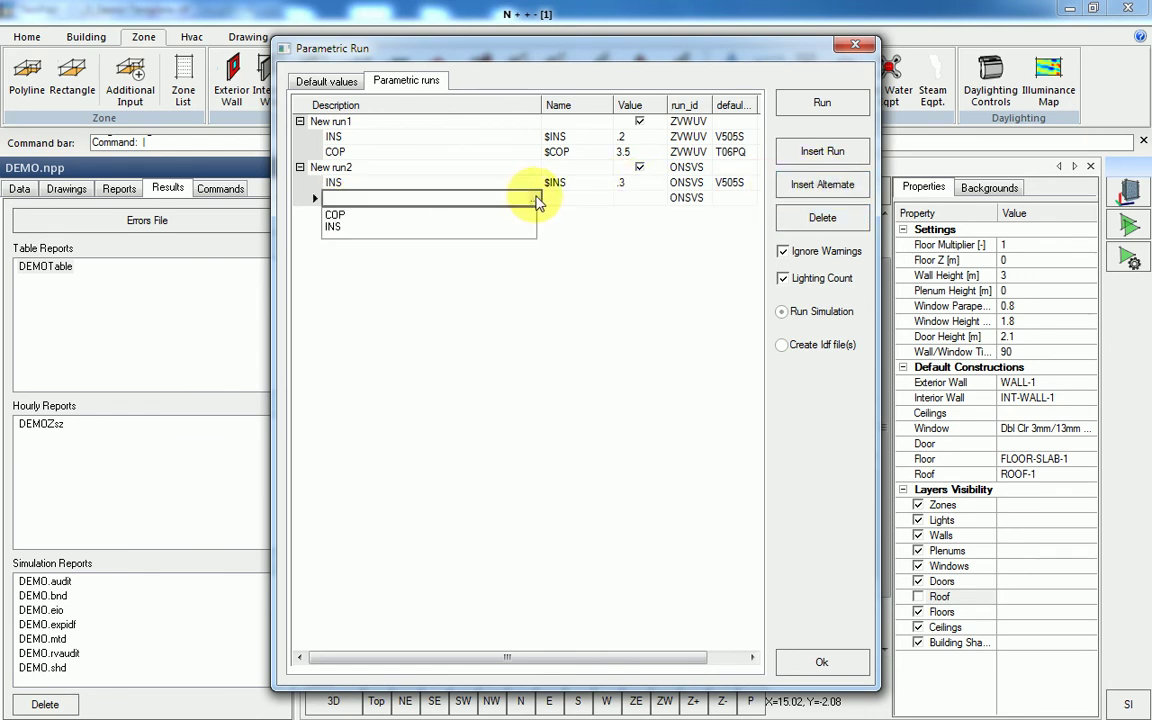
pyautogui.click(380, 211)
pyautogui.click(628, 200)
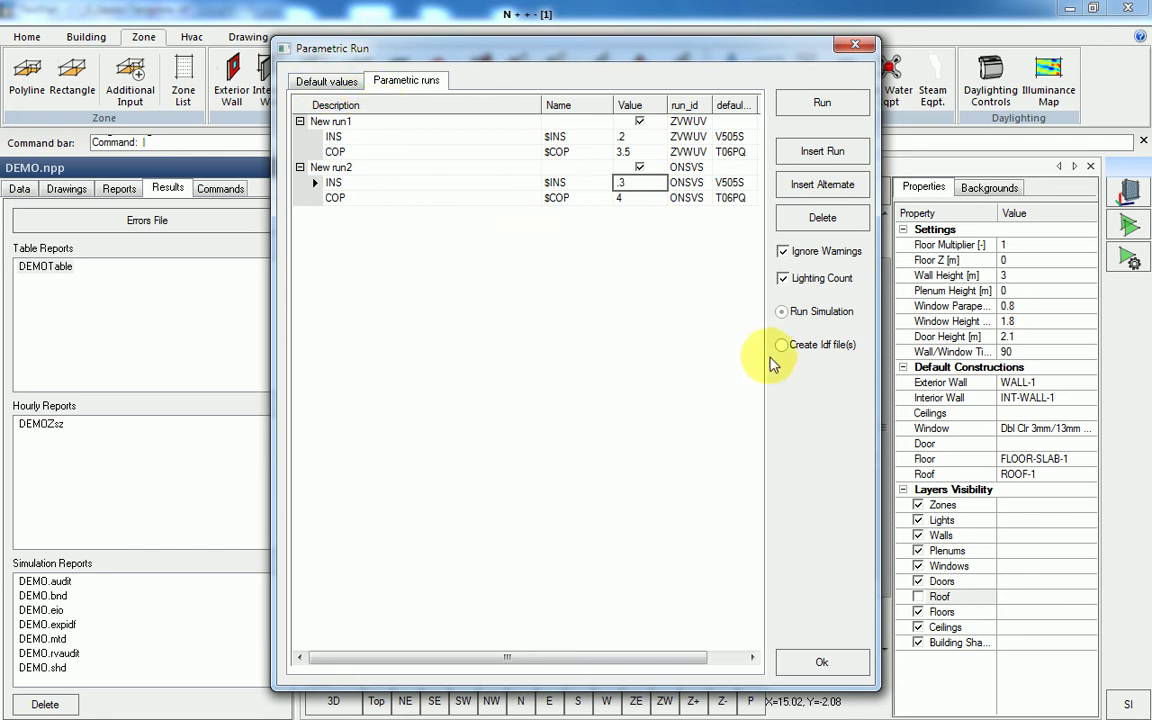
# Step: Run the simulations for both parametric runs and close the parametric run setup
pyautogui.click(819, 105)
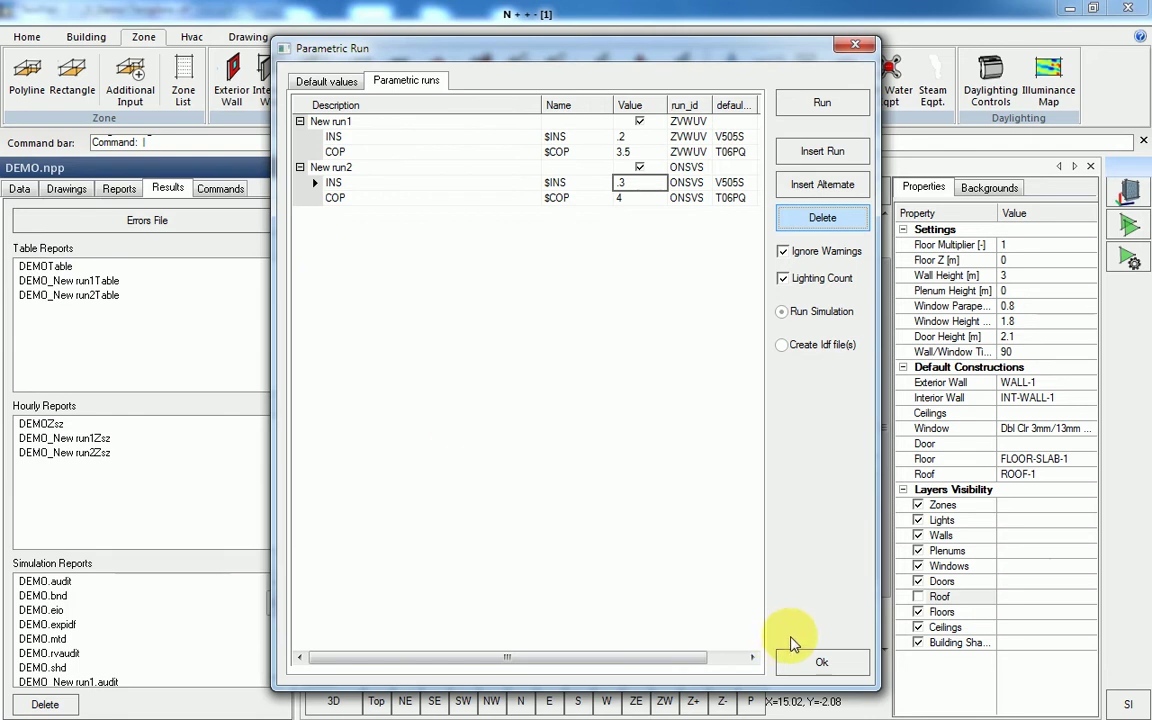
pyautogui.click(821, 662)
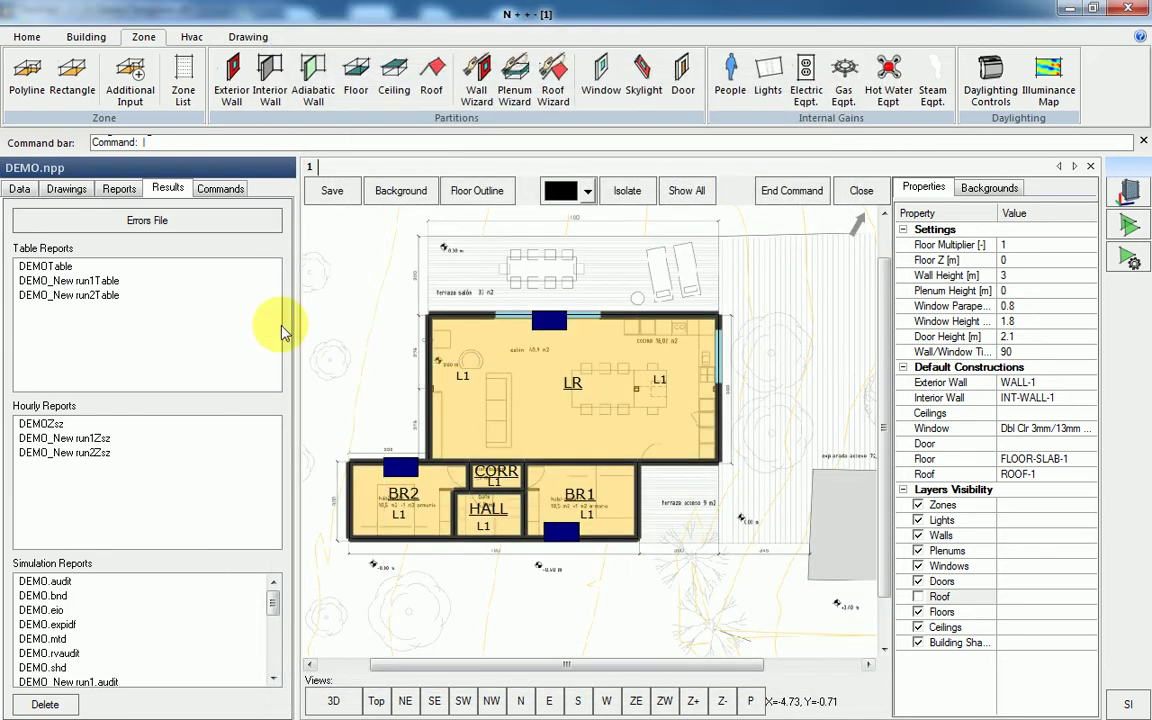
# Step: Open the DEMO_New run1Table report and display its ZoneCoolingSummaryMonthly table for zone LR in a cleared view
pyautogui.click(44, 266)
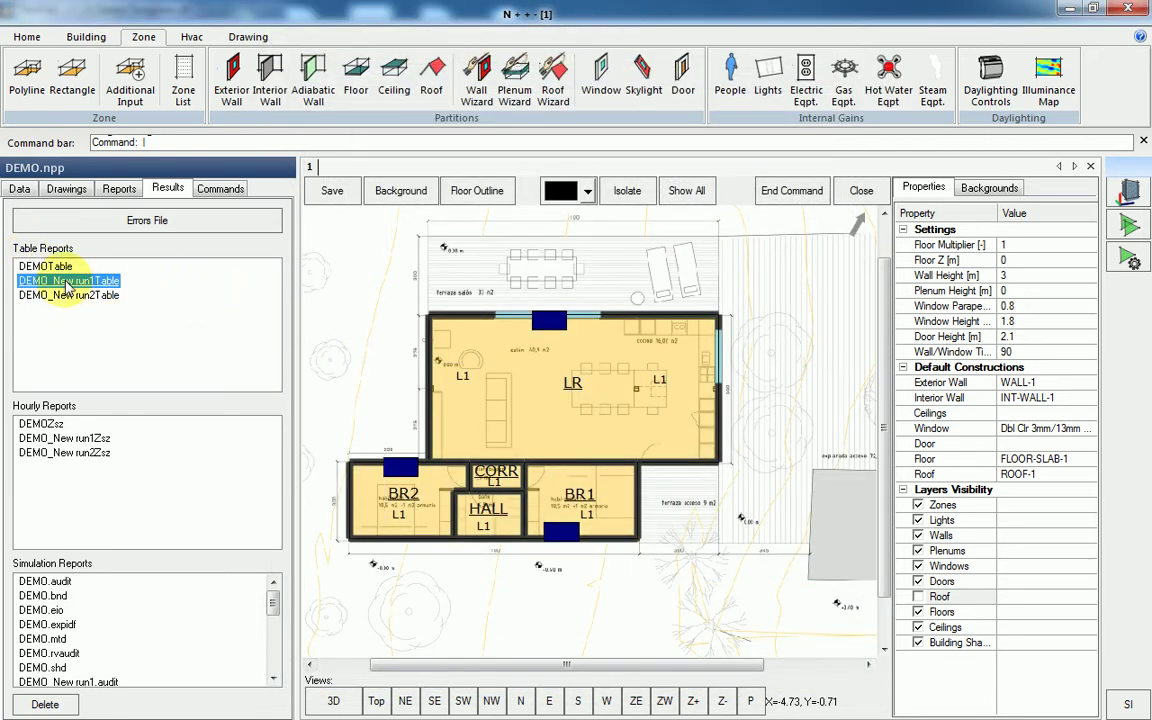
pyautogui.doubleClick(62, 283)
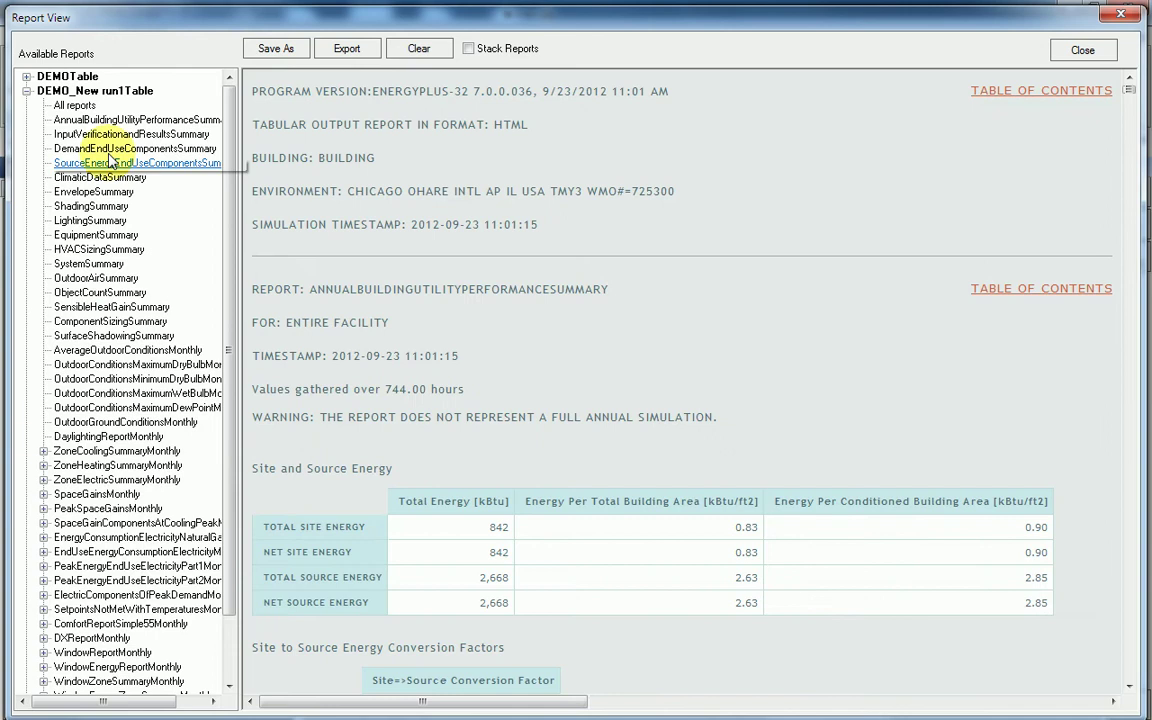
pyautogui.click(45, 77)
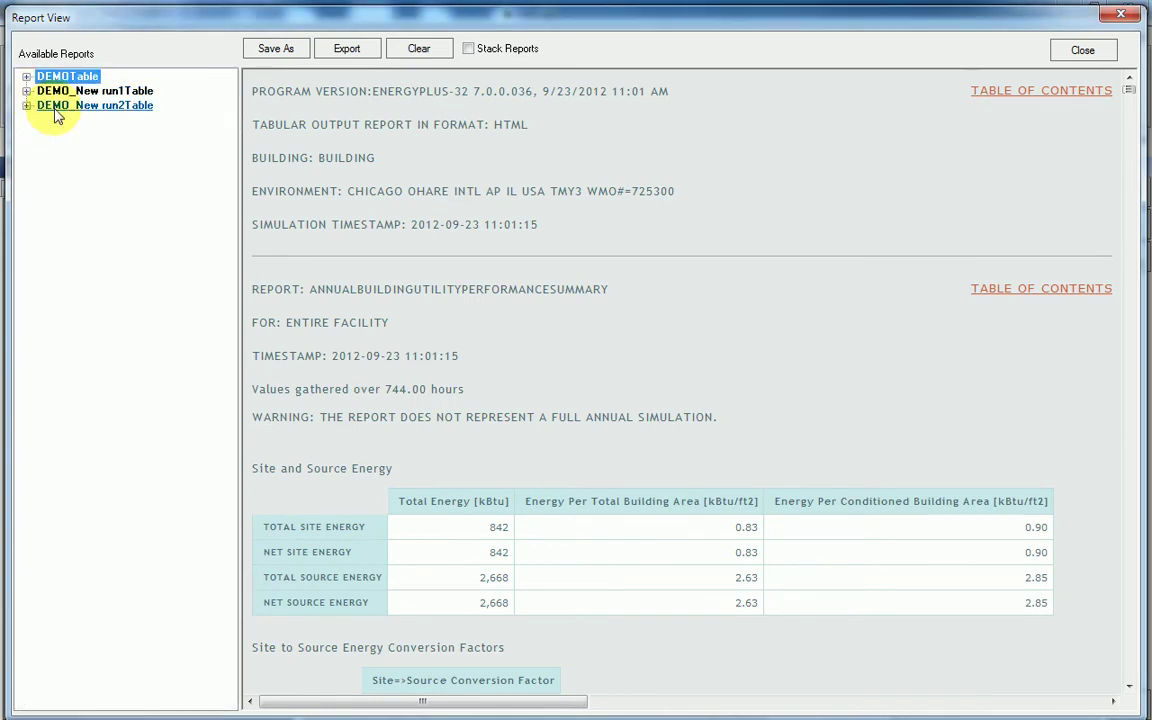
pyautogui.click(27, 106)
pyautogui.click(27, 77)
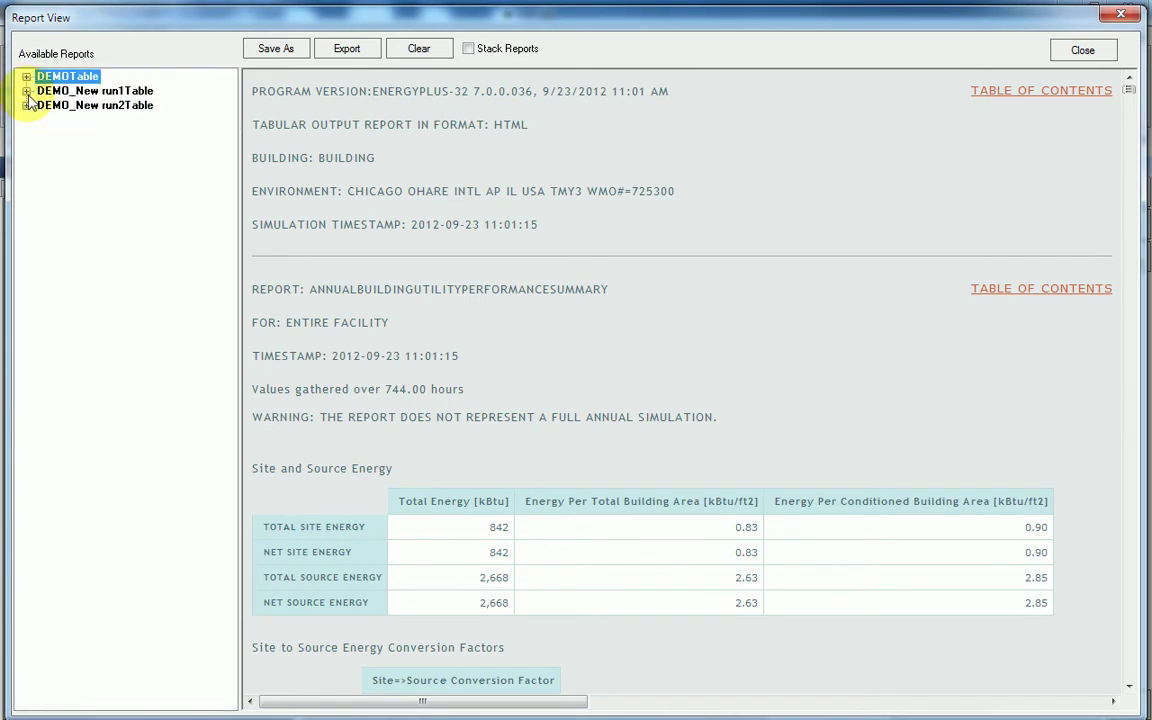
pyautogui.click(27, 91)
pyautogui.click(43, 437)
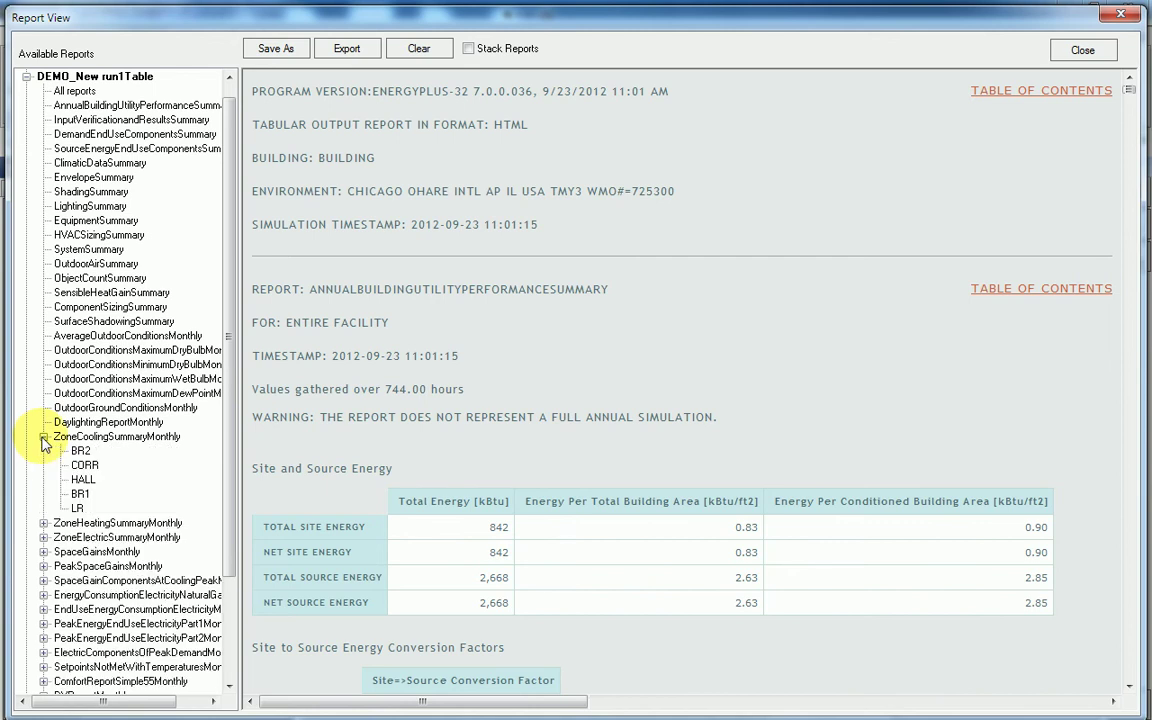
pyautogui.click(419, 48)
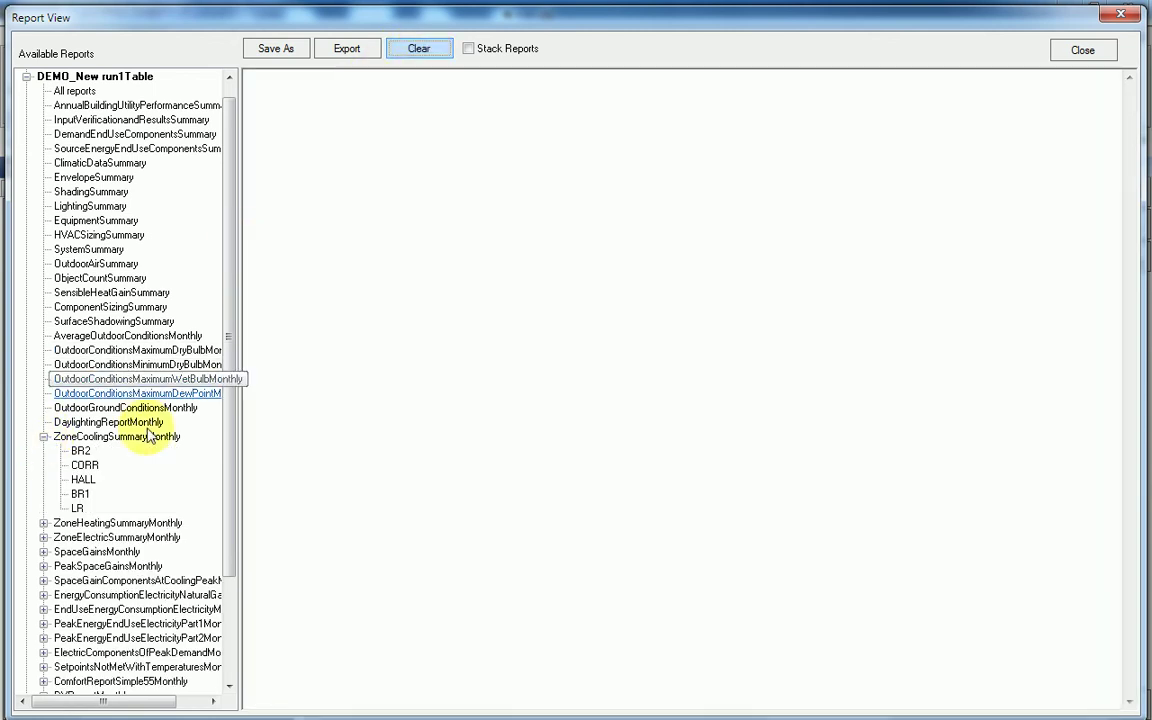
pyautogui.click(77, 508)
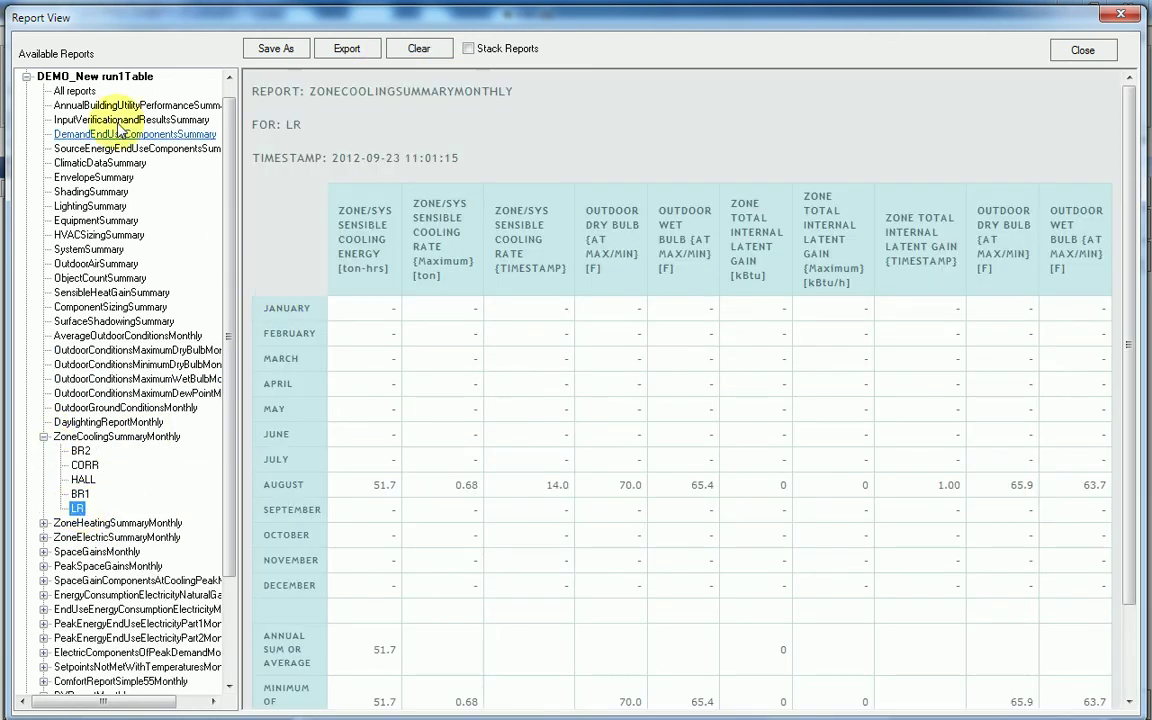
# Step: Review the ZoneCoolingSummaryMonthly table for zone LR from DEMO_New run2Table
pyautogui.click(27, 77)
pyautogui.click(27, 105)
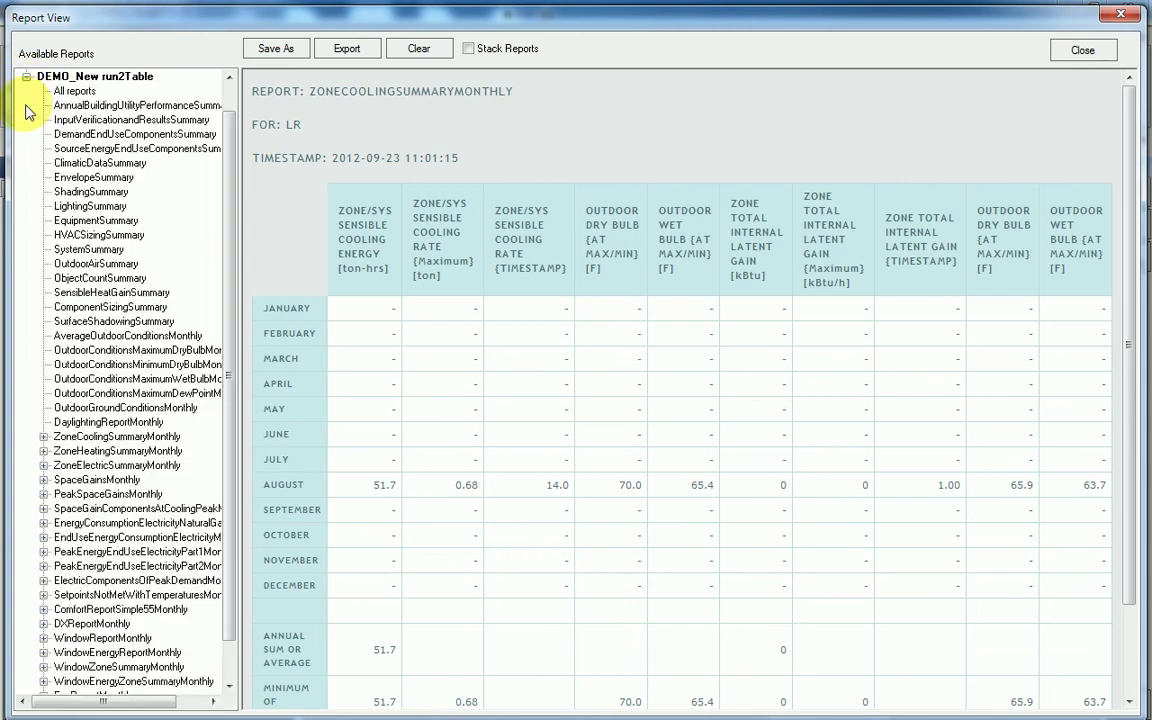
pyautogui.click(43, 437)
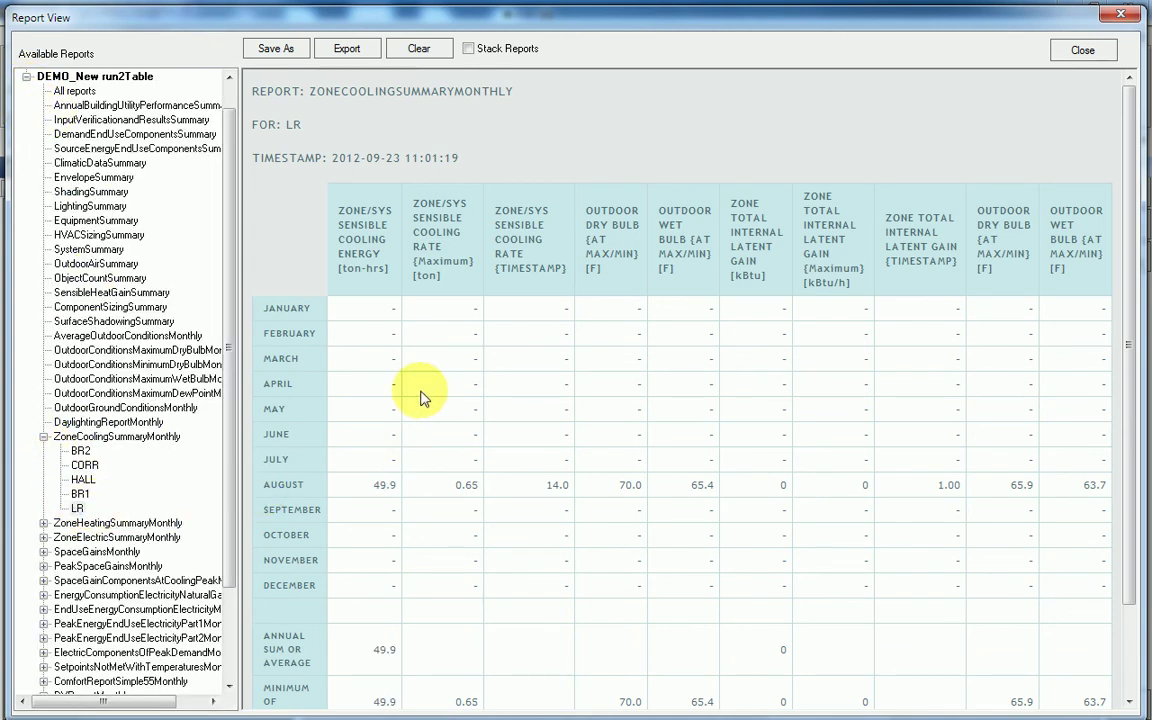
pyautogui.scroll(-2, 473, 381)
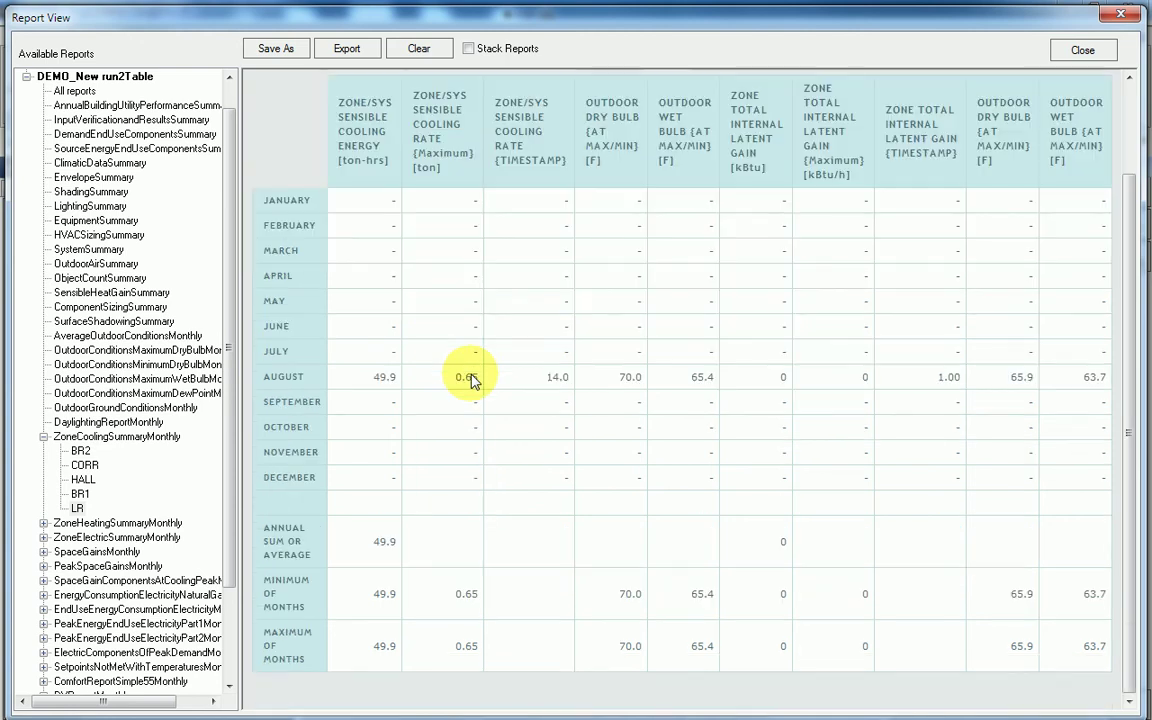
pyautogui.scroll(2, 473, 377)
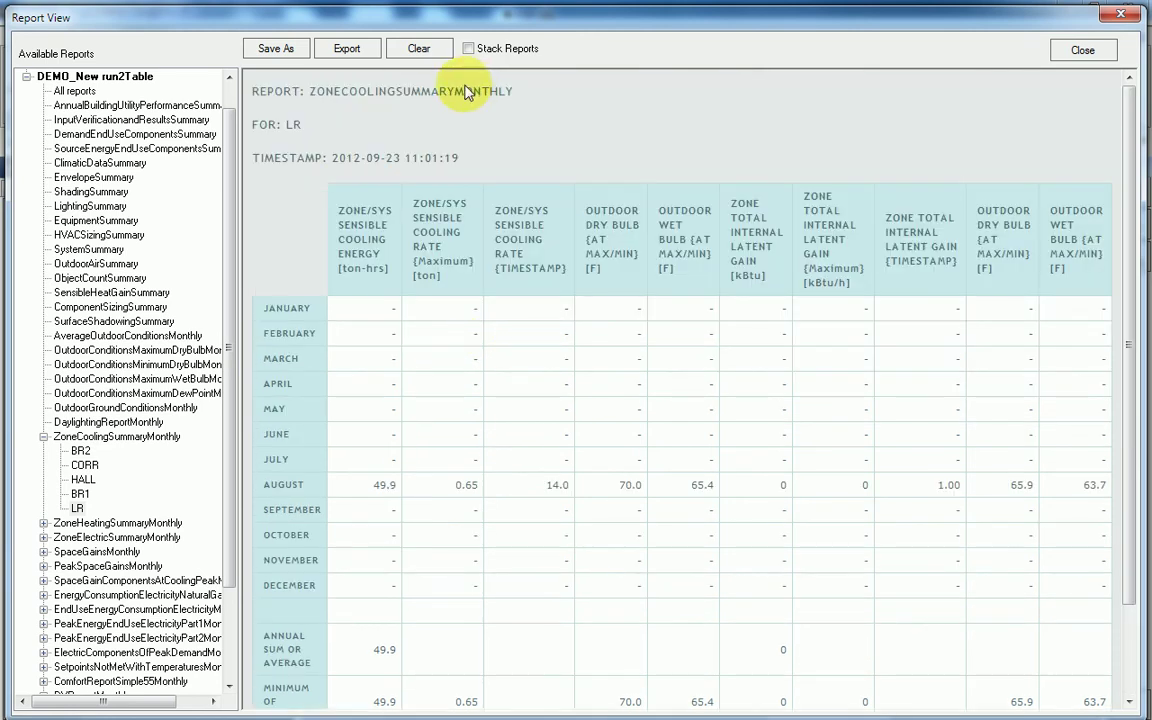
# Step: Enable report stacking, clear the view, and stack the LR ZoneCoolingSummaryMonthly tables of run 2 and run 1
pyautogui.click(469, 49)
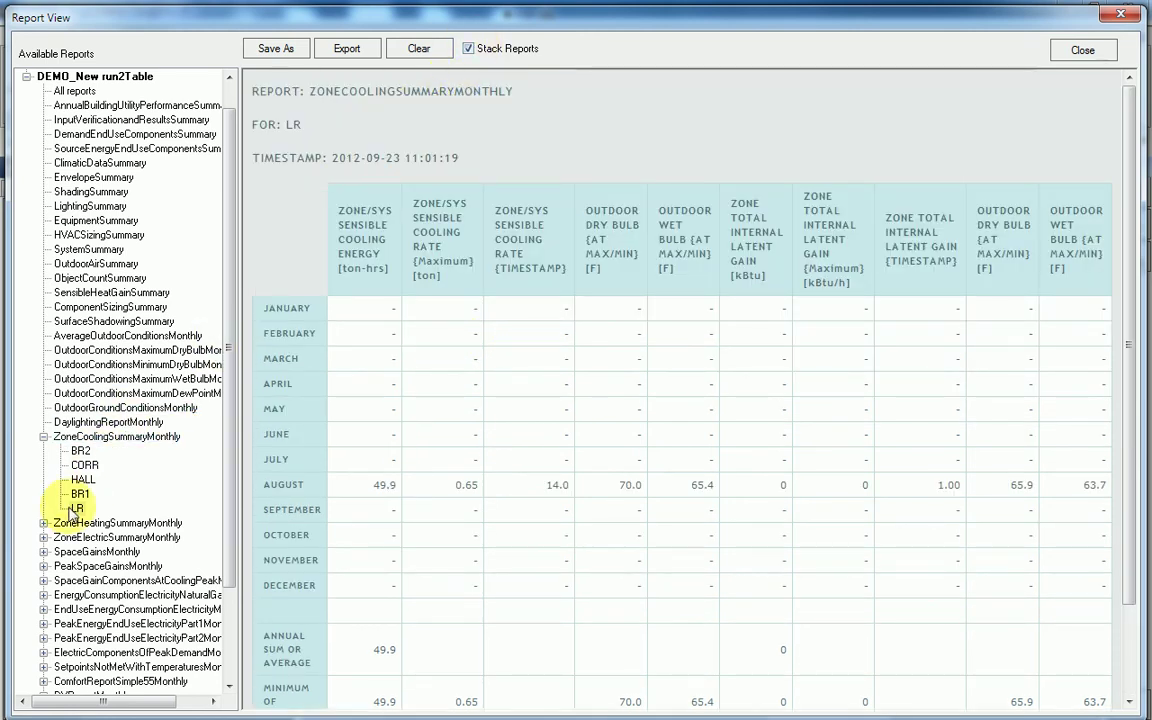
pyautogui.click(419, 48)
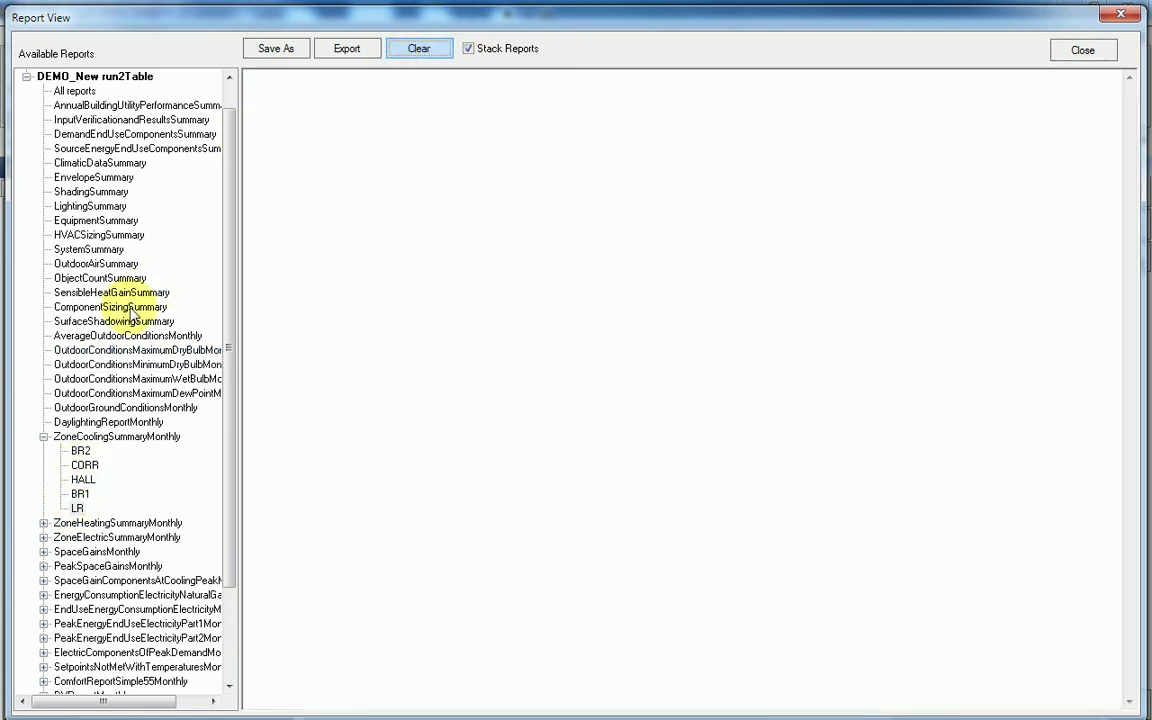
pyautogui.click(78, 508)
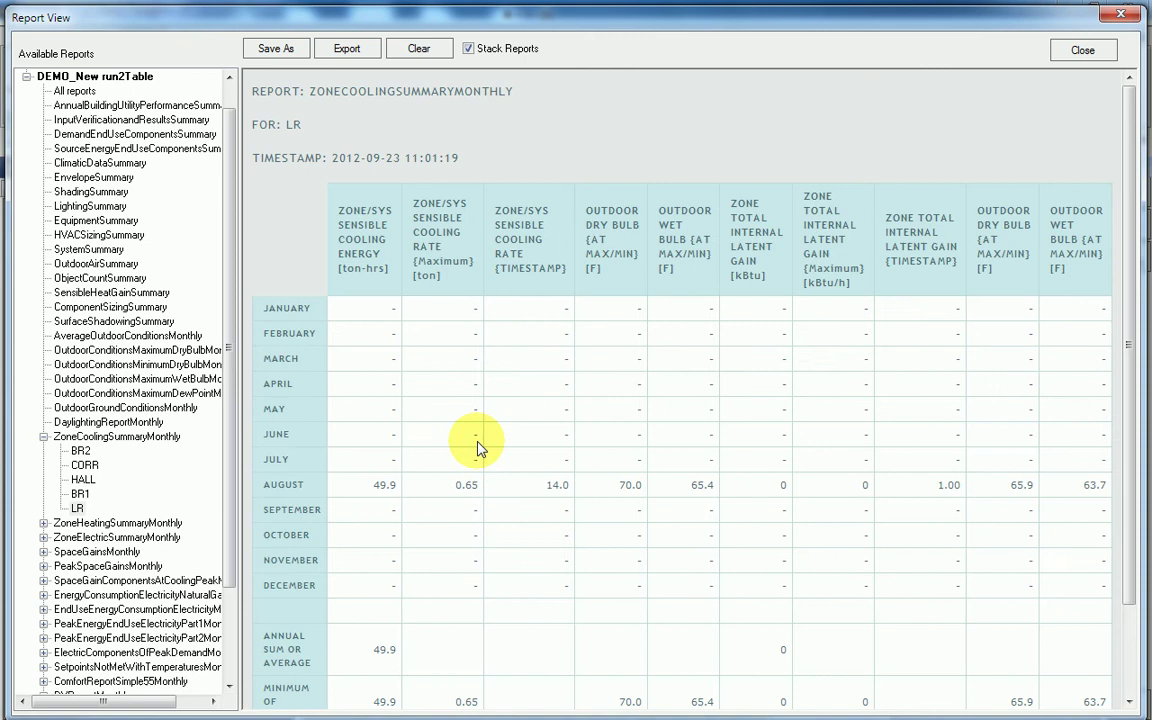
pyautogui.click(26, 77)
pyautogui.click(26, 91)
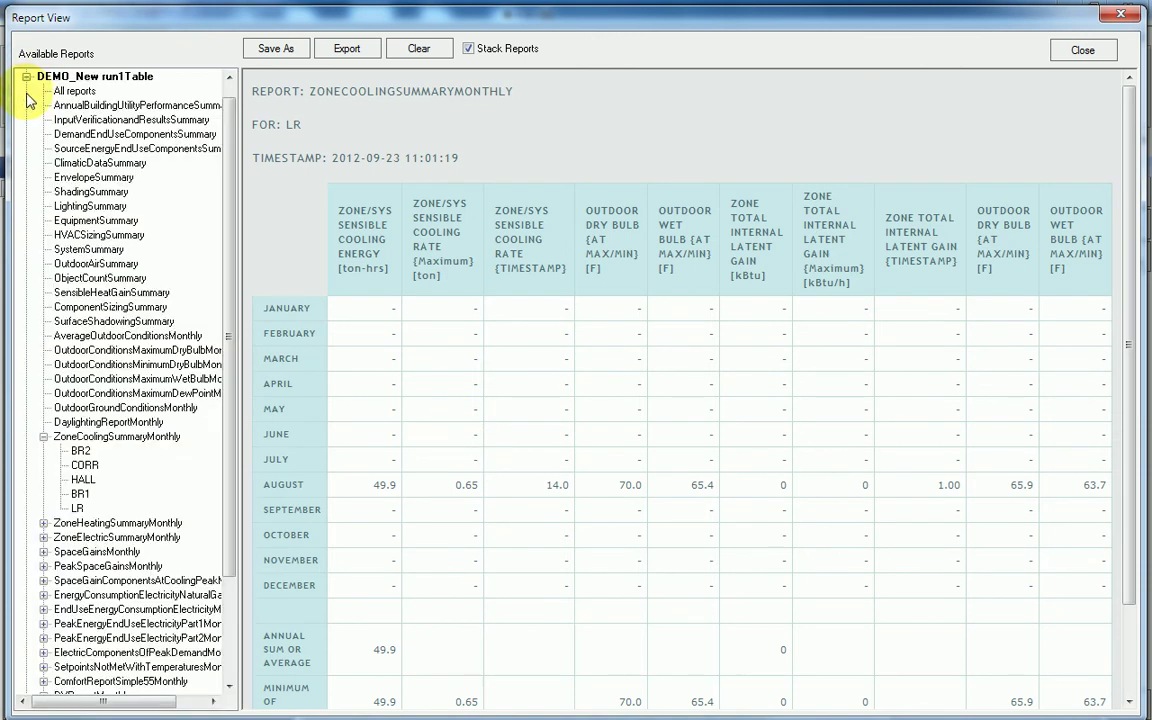
pyautogui.click(78, 508)
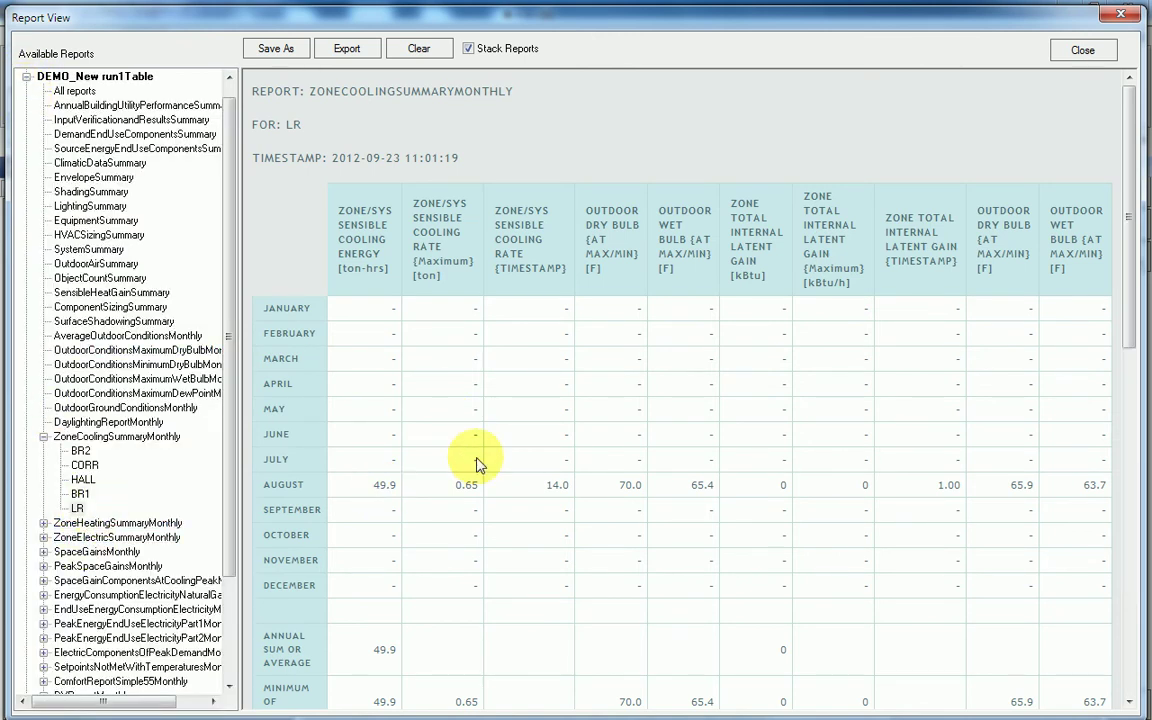
# Step: Compare the August sensible cooling energy of zone LR in the two stacked run reports and close the report viewer
pyautogui.scroll(-6, 476, 462)
pyautogui.scroll(-1, 476, 462)
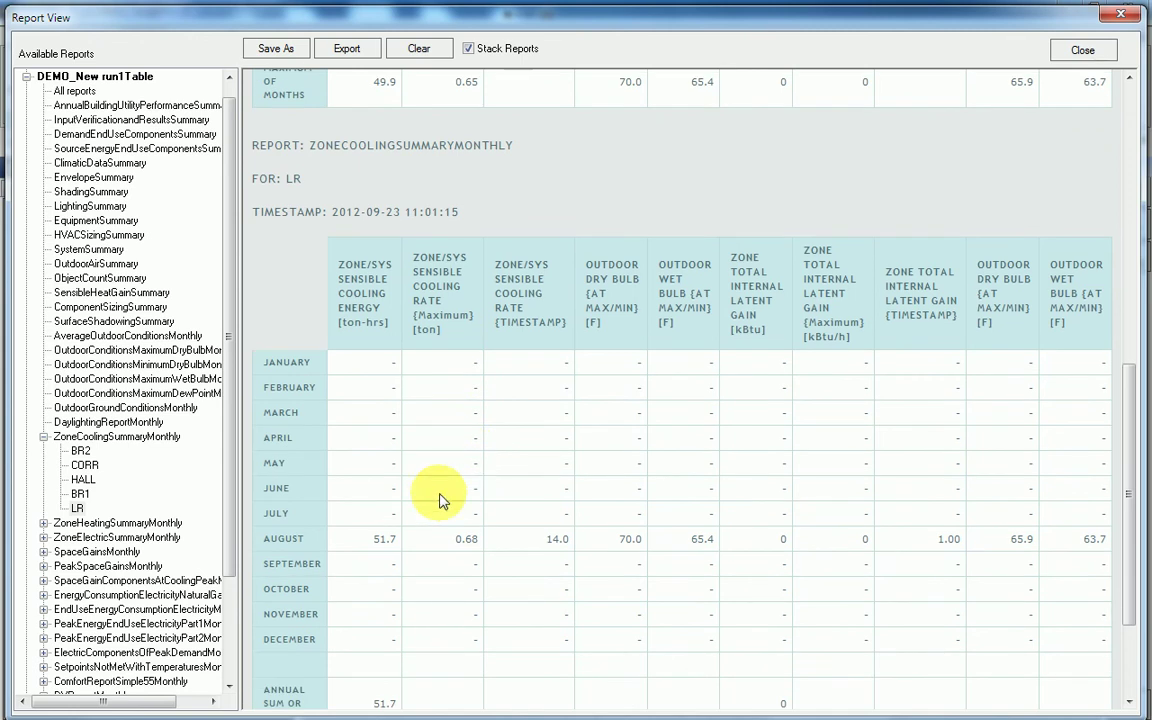
pyautogui.doubleClick(384, 538)
pyautogui.scroll(7, 484, 476)
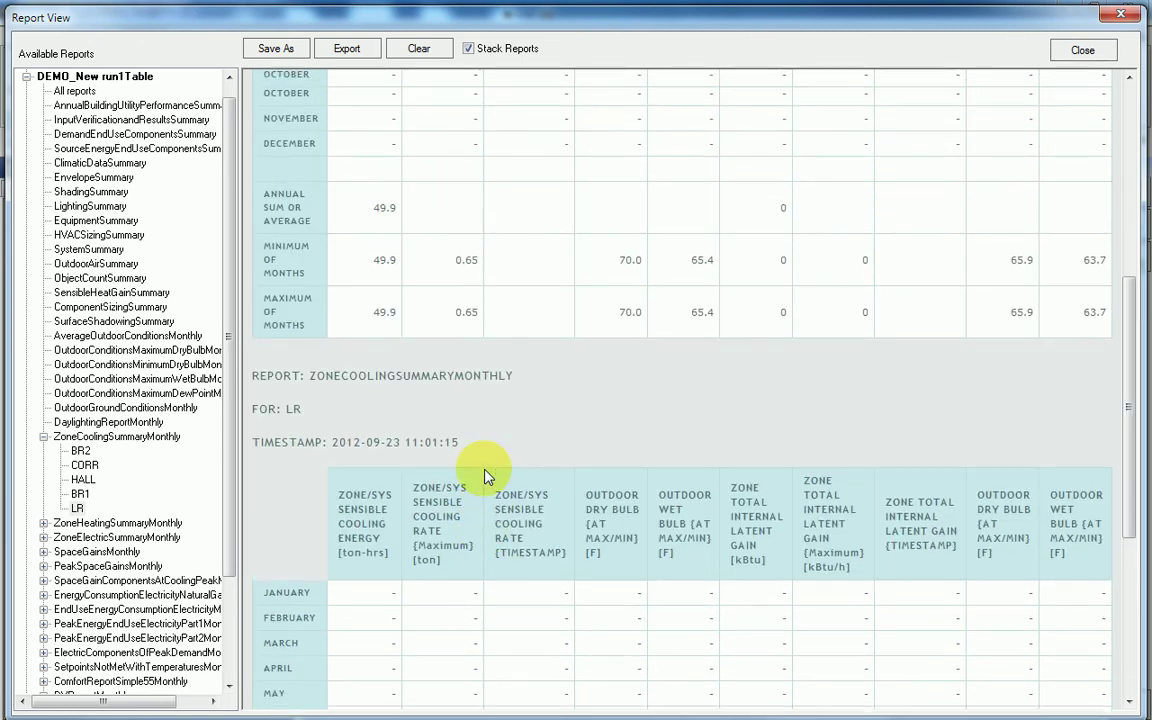
pyautogui.doubleClick(385, 483)
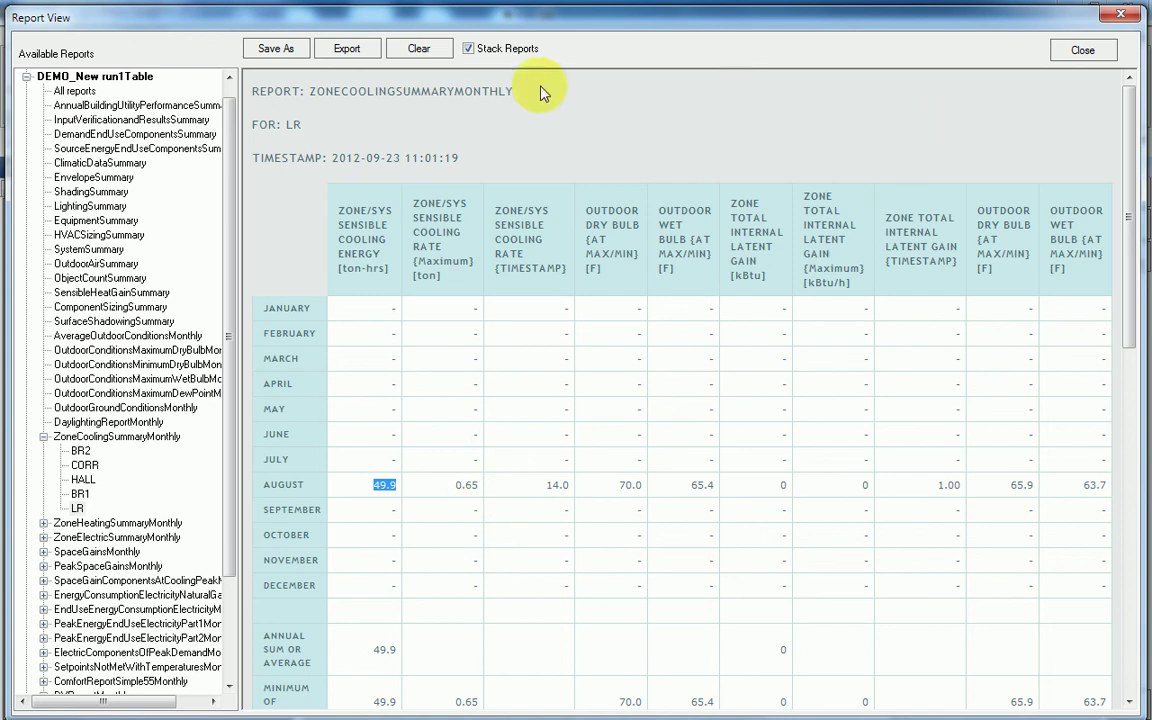
pyautogui.click(1083, 50)
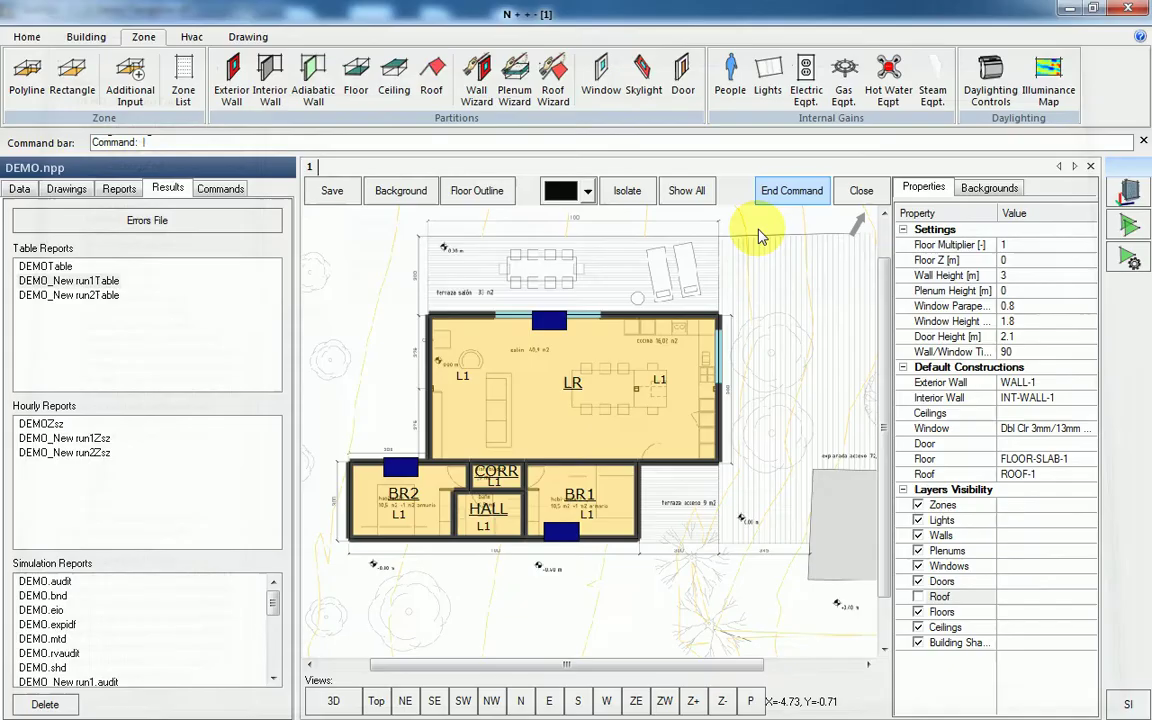
# Step: Insert the image floor_plan_update as an additional background in the floor drawing
pyautogui.scroll(-3, 674, 309)
pyautogui.scroll(3, 620, 322)
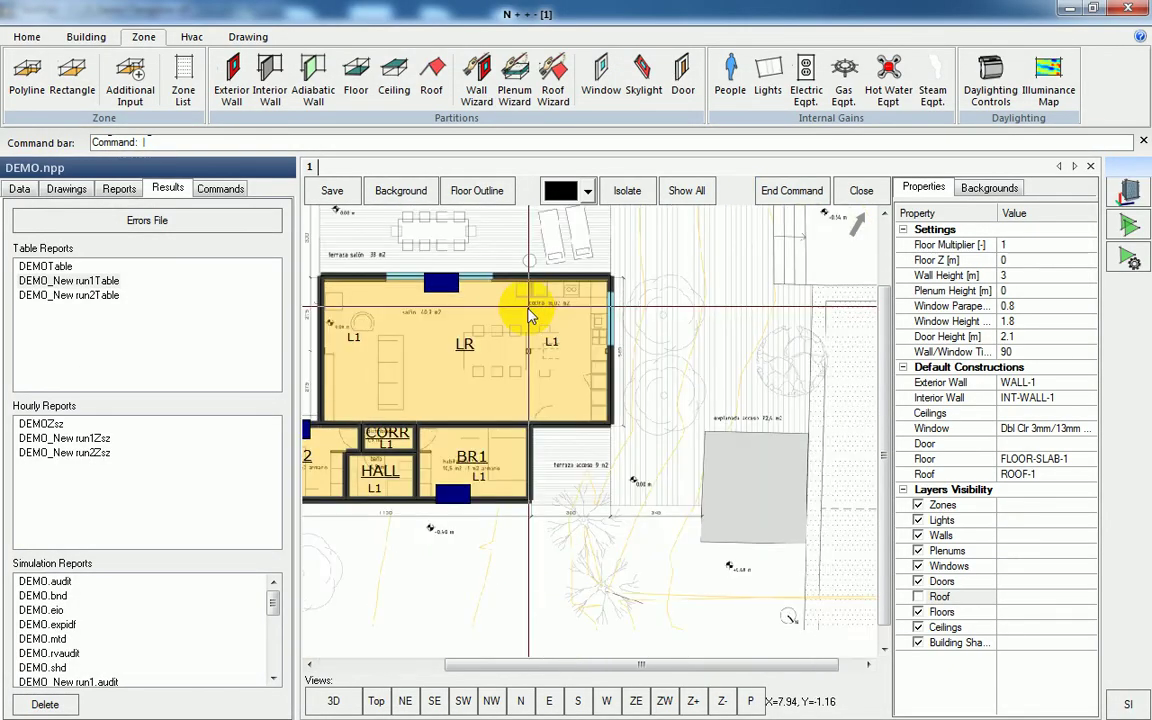
pyautogui.scroll(-1, 470, 275)
pyautogui.click(406, 197)
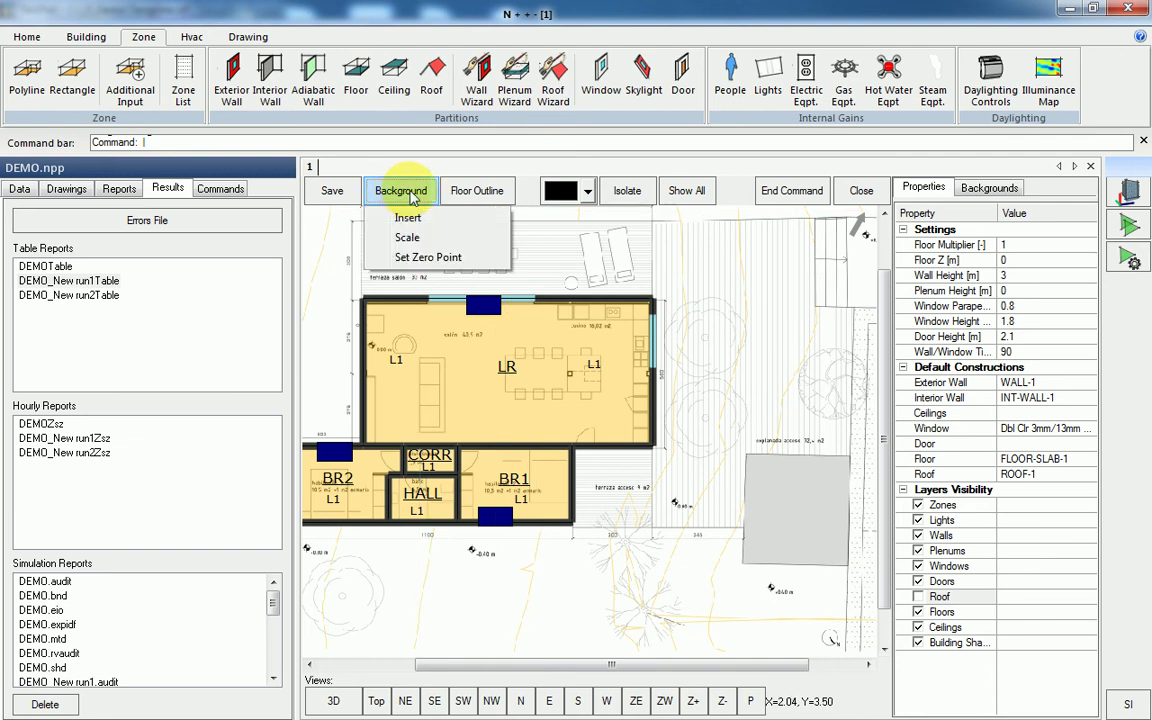
pyautogui.click(420, 219)
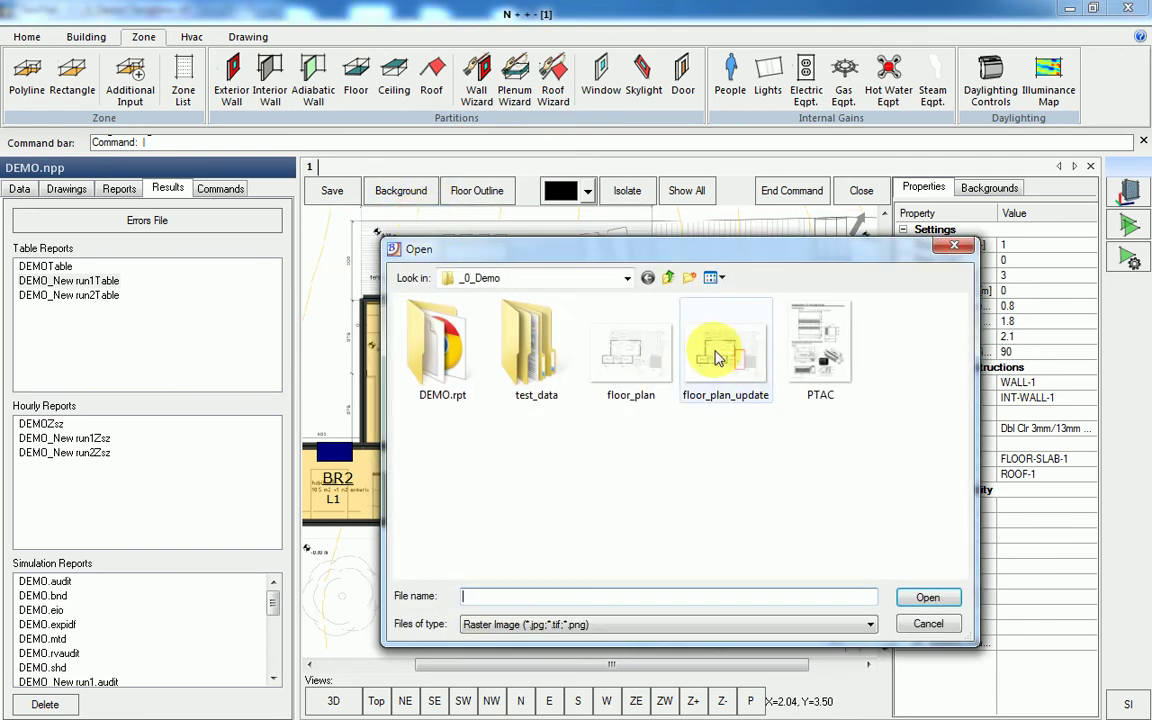
pyautogui.click(716, 358)
pyautogui.click(915, 600)
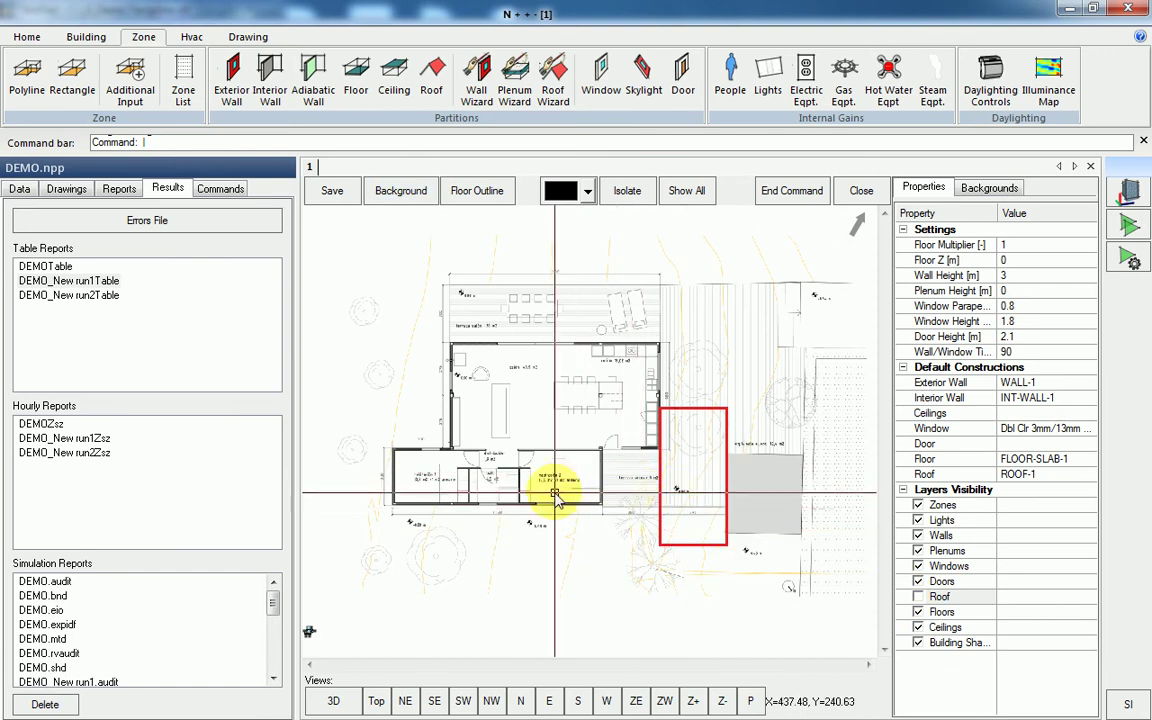
# Step: Scale the updated floor plan background to the real distance between the two outer ends of the living room's upper wall
pyautogui.click(398, 192)
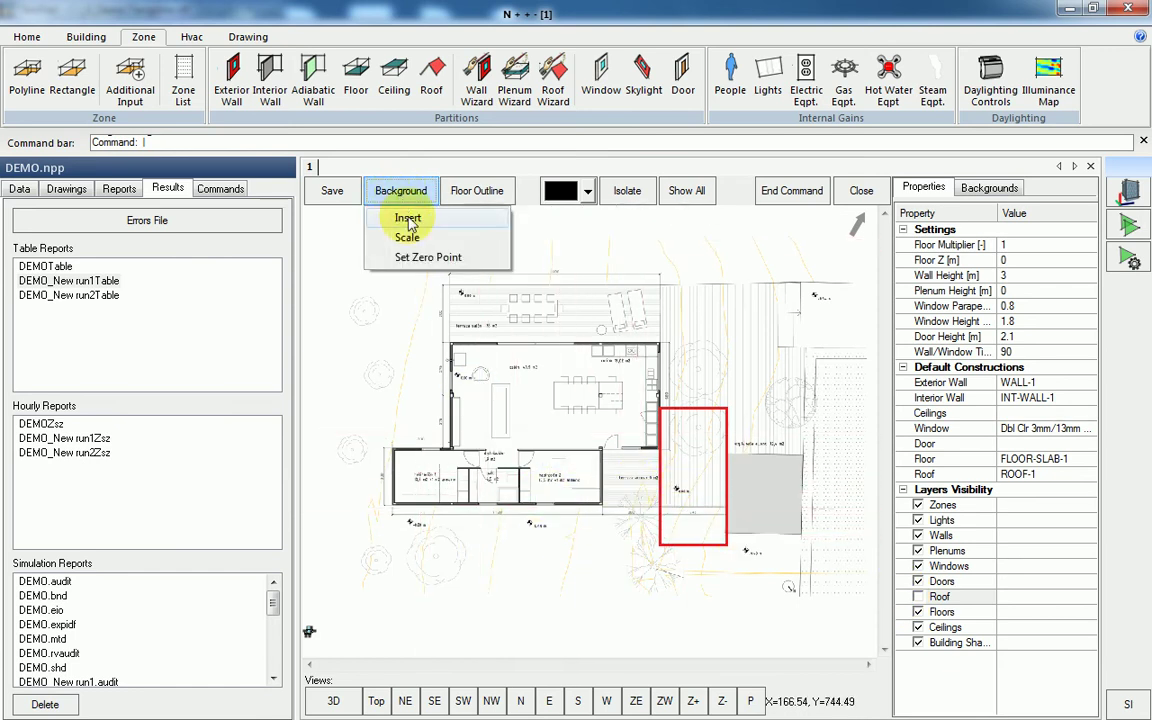
pyautogui.click(408, 238)
pyautogui.scroll(5, 465, 350)
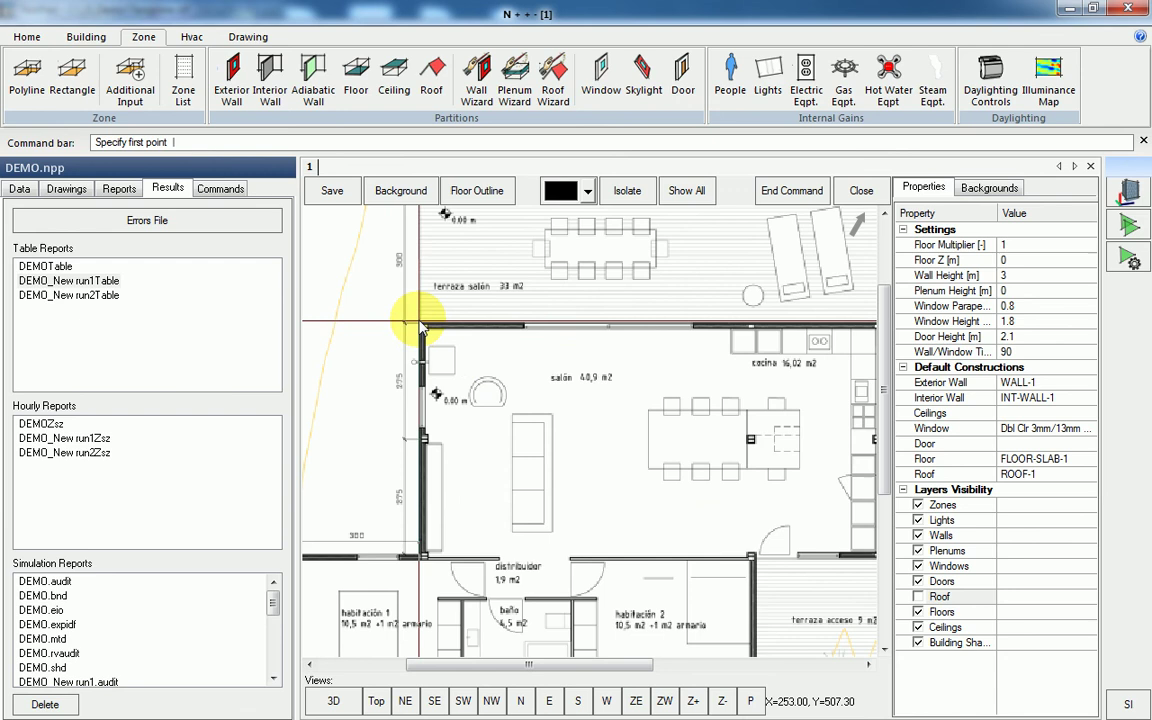
pyautogui.click(420, 322)
pyautogui.scroll(-3, 599, 327)
pyautogui.scroll(3, 612, 334)
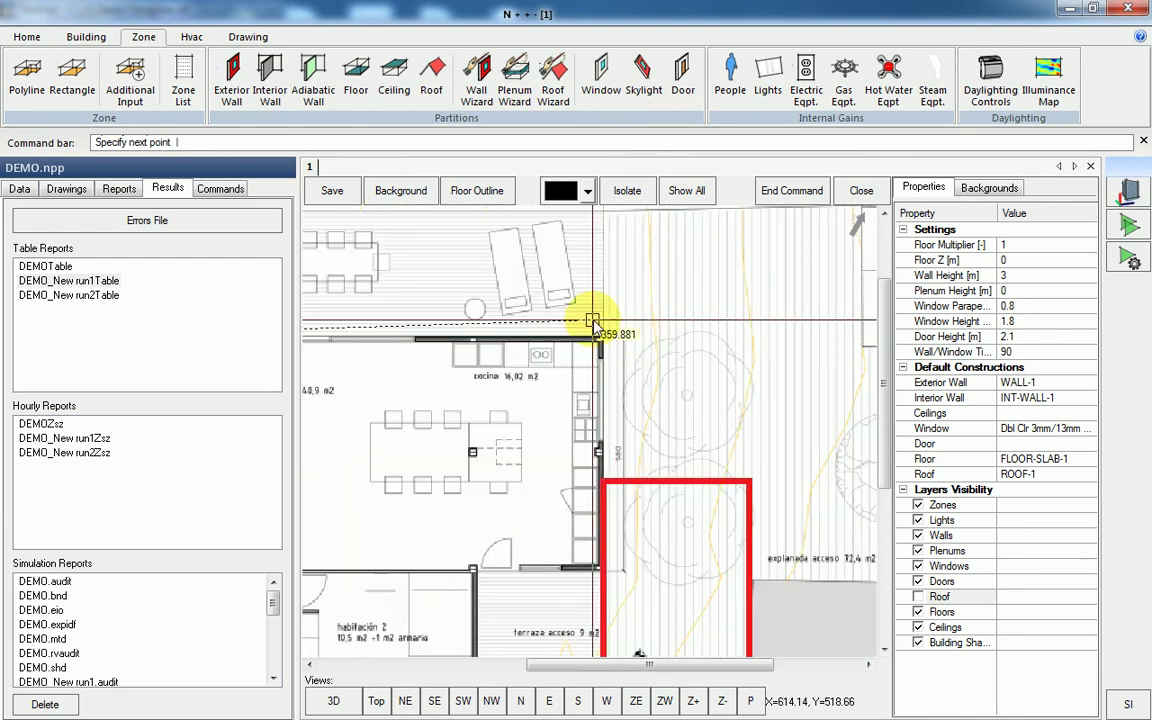
pyautogui.click(603, 336)
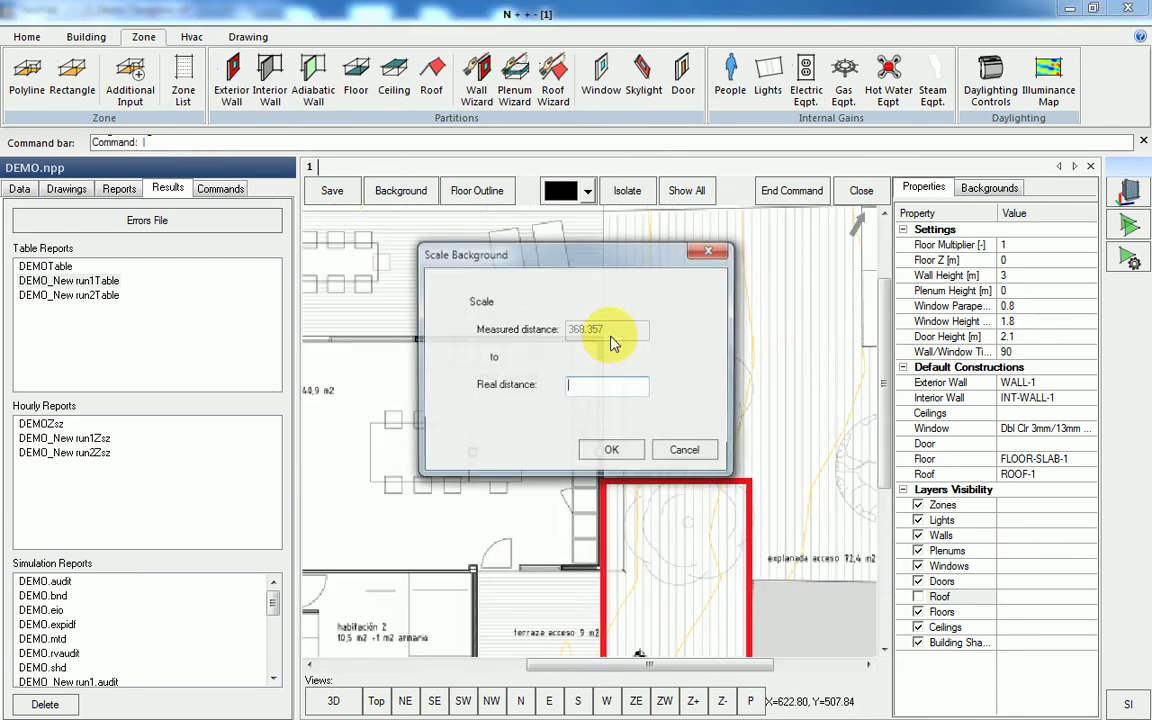
pyautogui.click(611, 452)
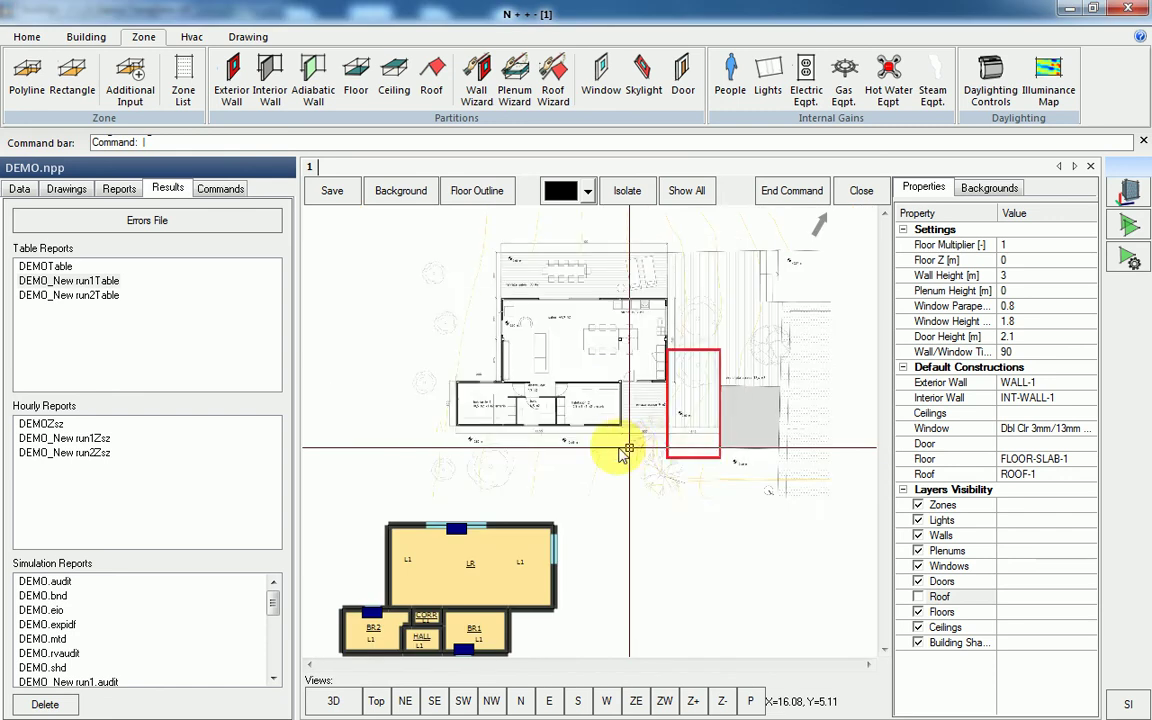
# Step: Set the updated background's zero point at the living room's upper-left outer wall corner to align it with the model
pyautogui.click(401, 190)
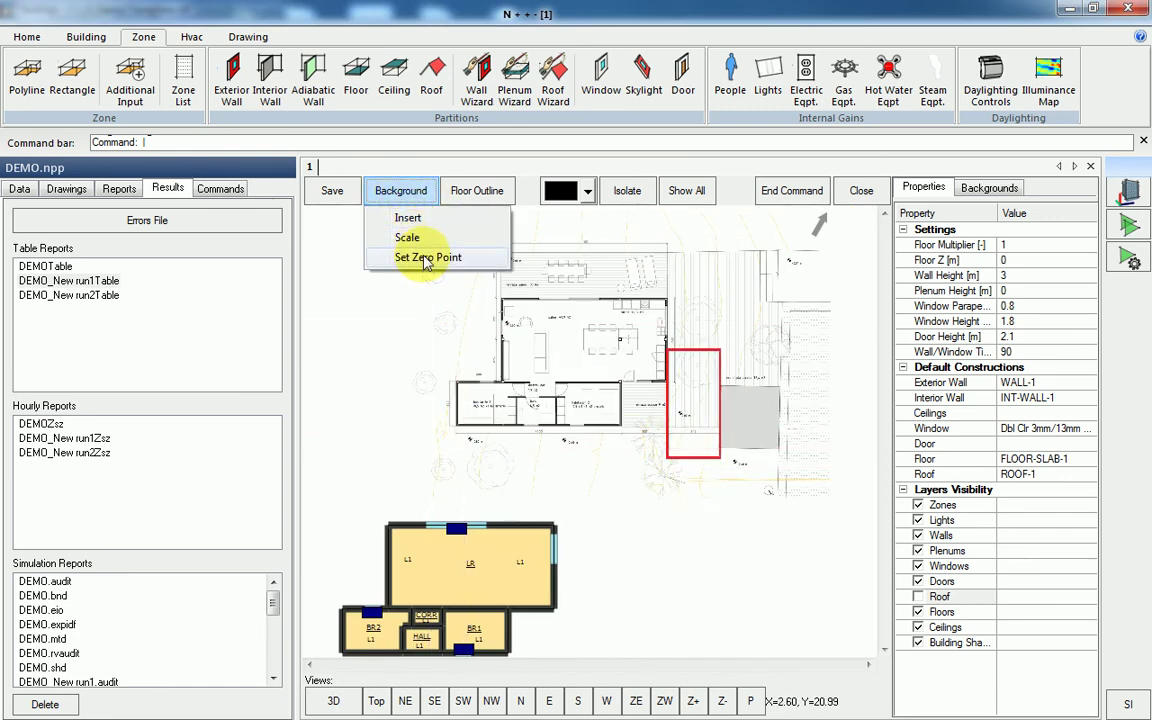
pyautogui.click(427, 258)
pyautogui.scroll(5, 500, 305)
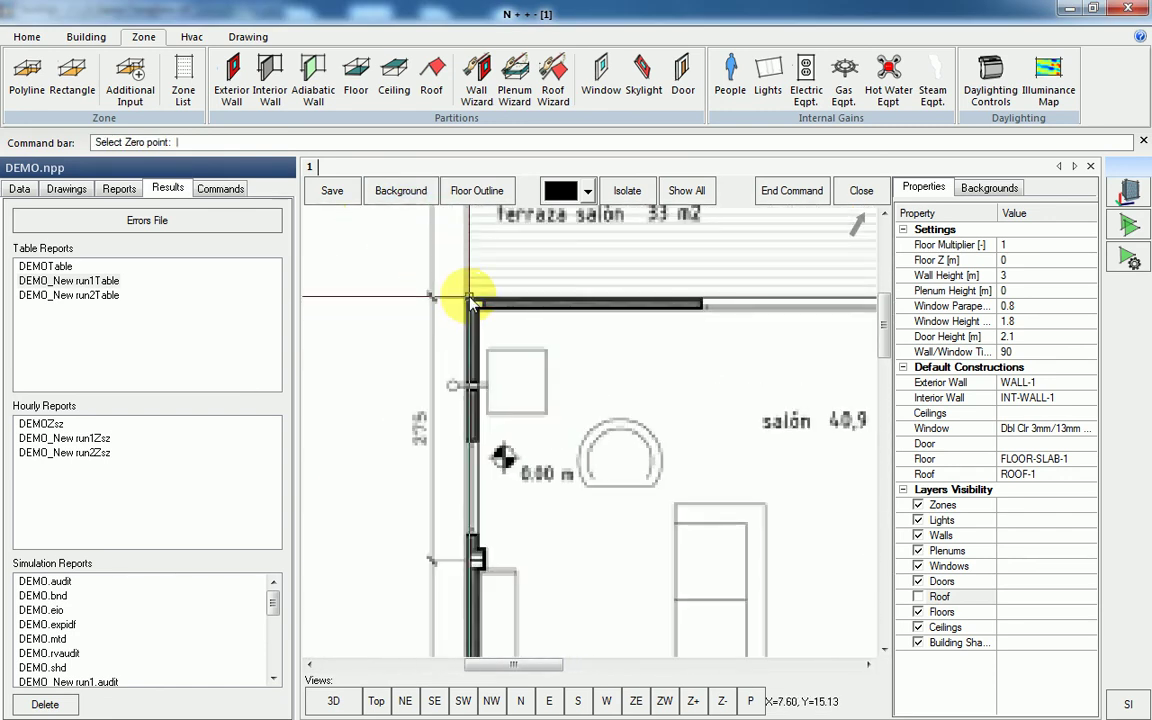
pyautogui.click(467, 300)
pyautogui.scroll(-6, 467, 300)
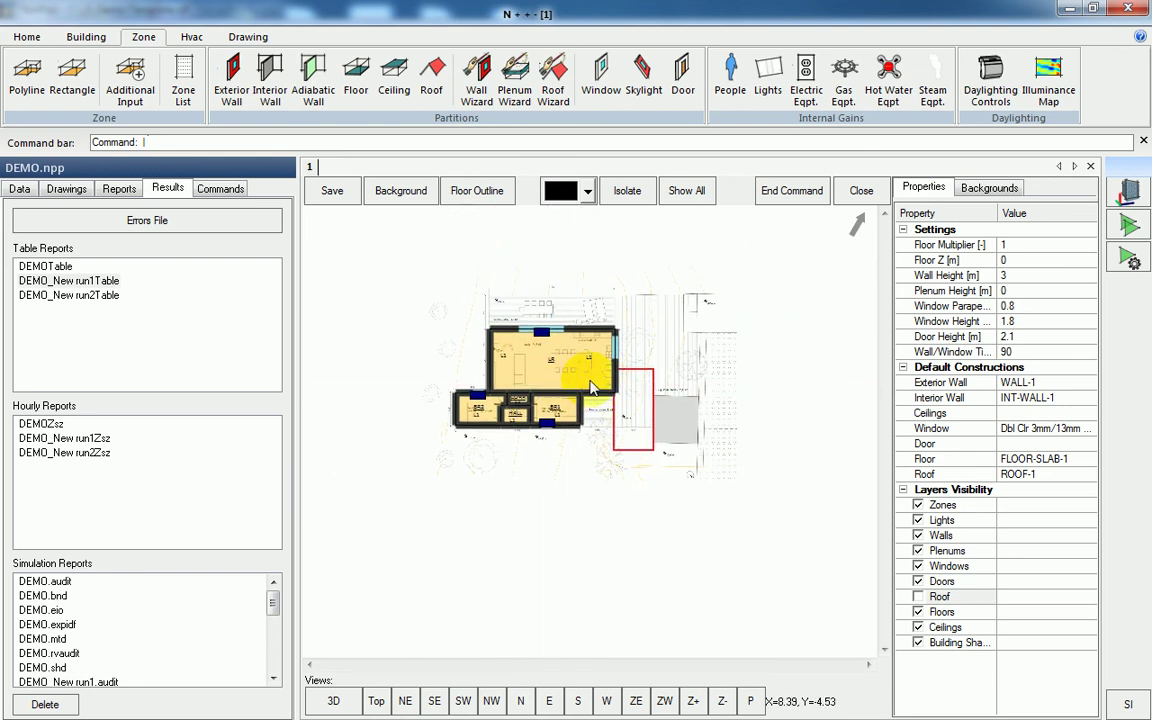
# Step: Open the drawing's list of backgrounds and select floor_plan.png to display the original floor plan
pyautogui.click(990, 188)
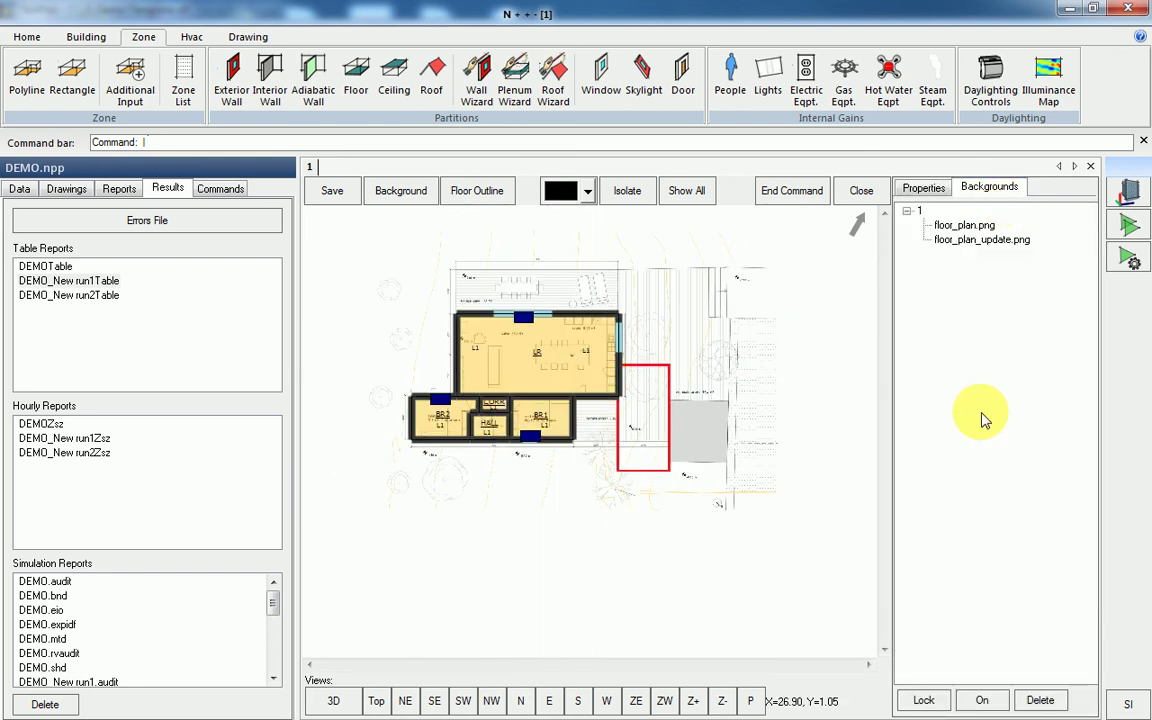
pyautogui.click(964, 226)
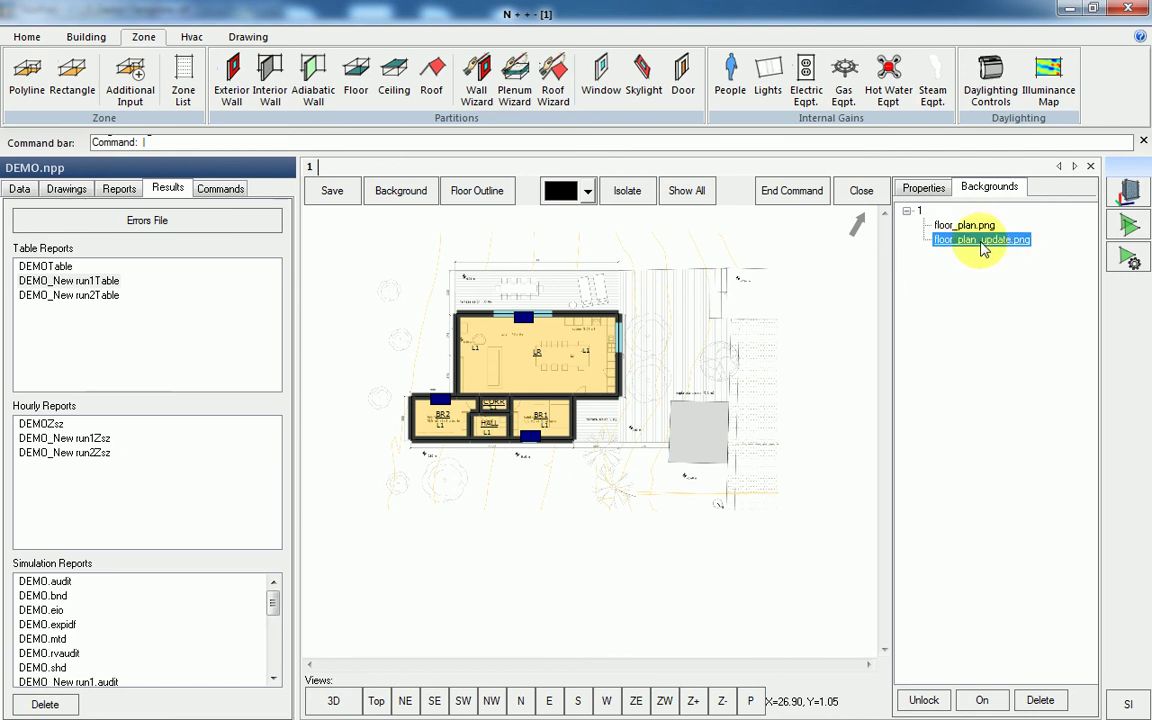
pyautogui.click(979, 226)
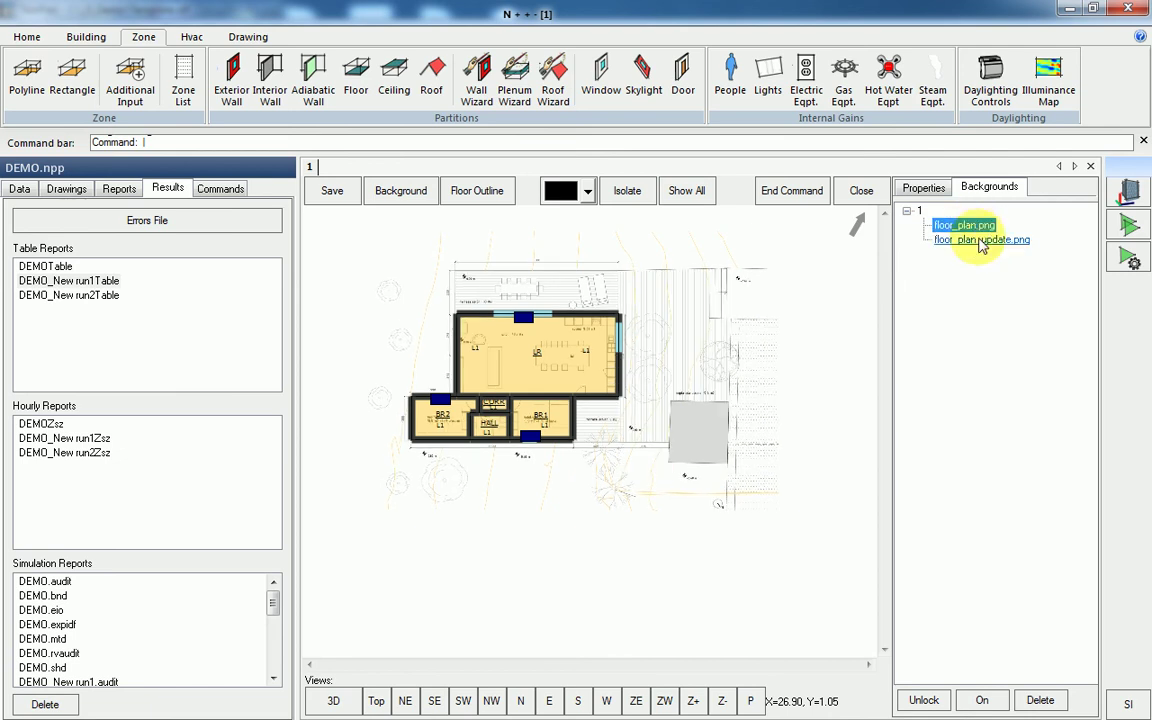
# Step: Display the floor_plan_update.png background and delete the window on the living room's right outer wall
pyautogui.click(981, 240)
pyautogui.scroll(5, 597, 452)
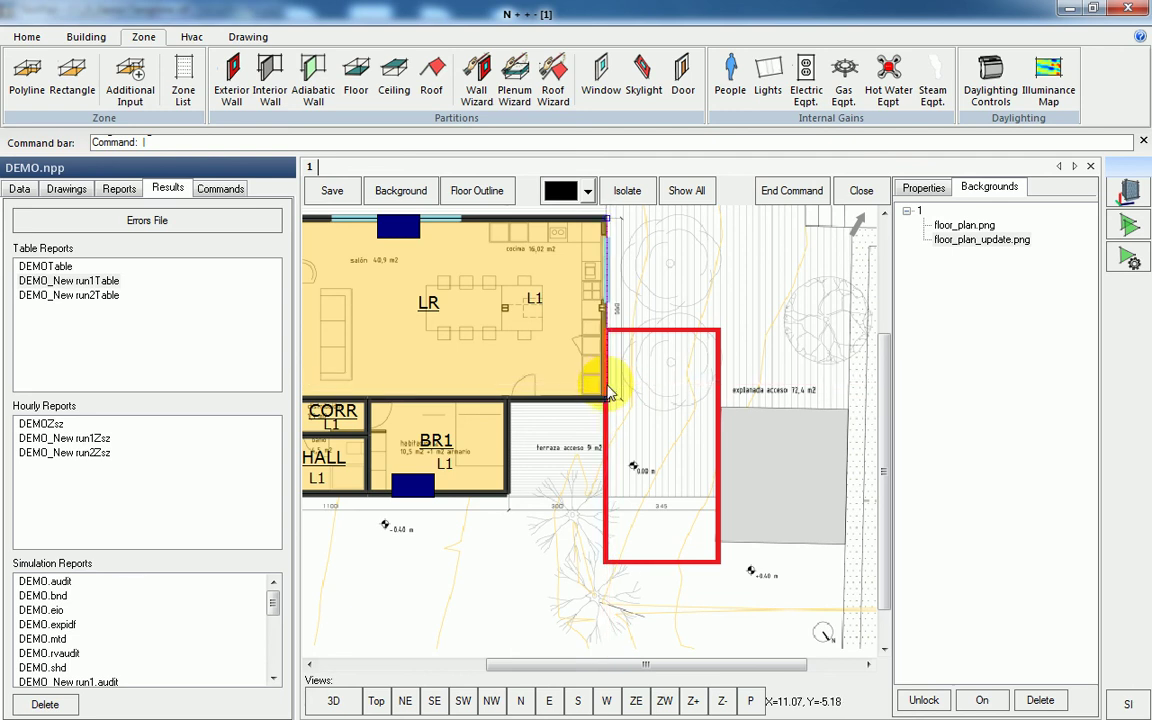
pyautogui.press('Delete')
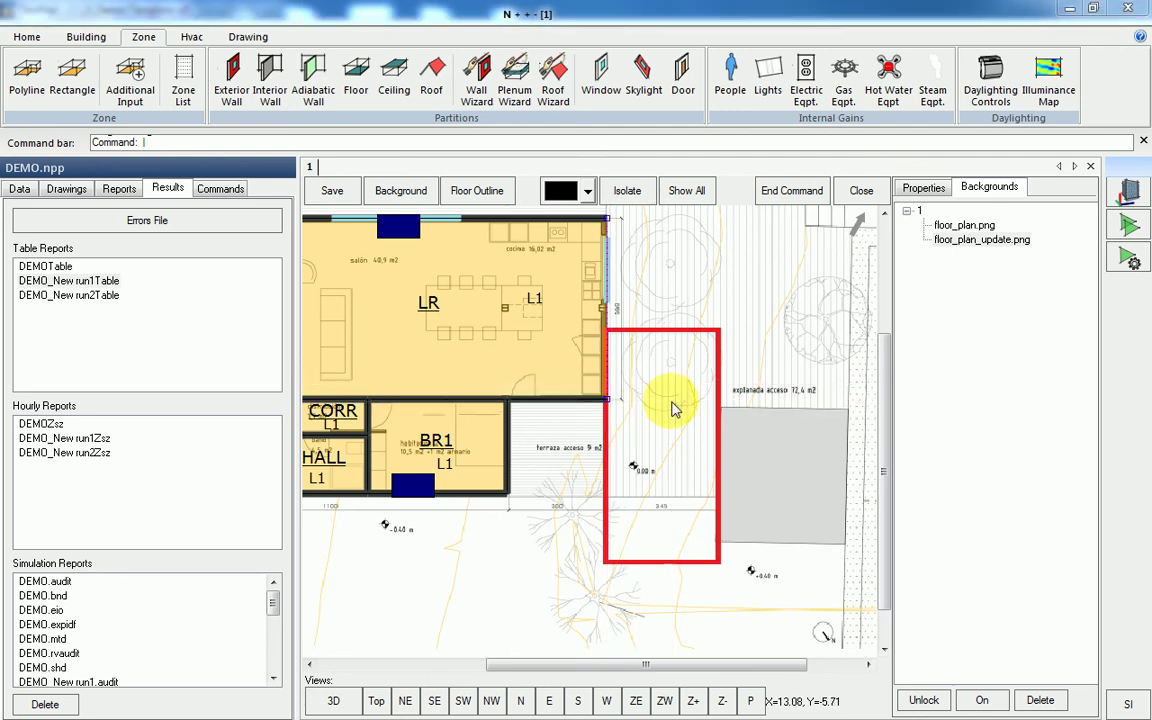
pyautogui.click(588, 410)
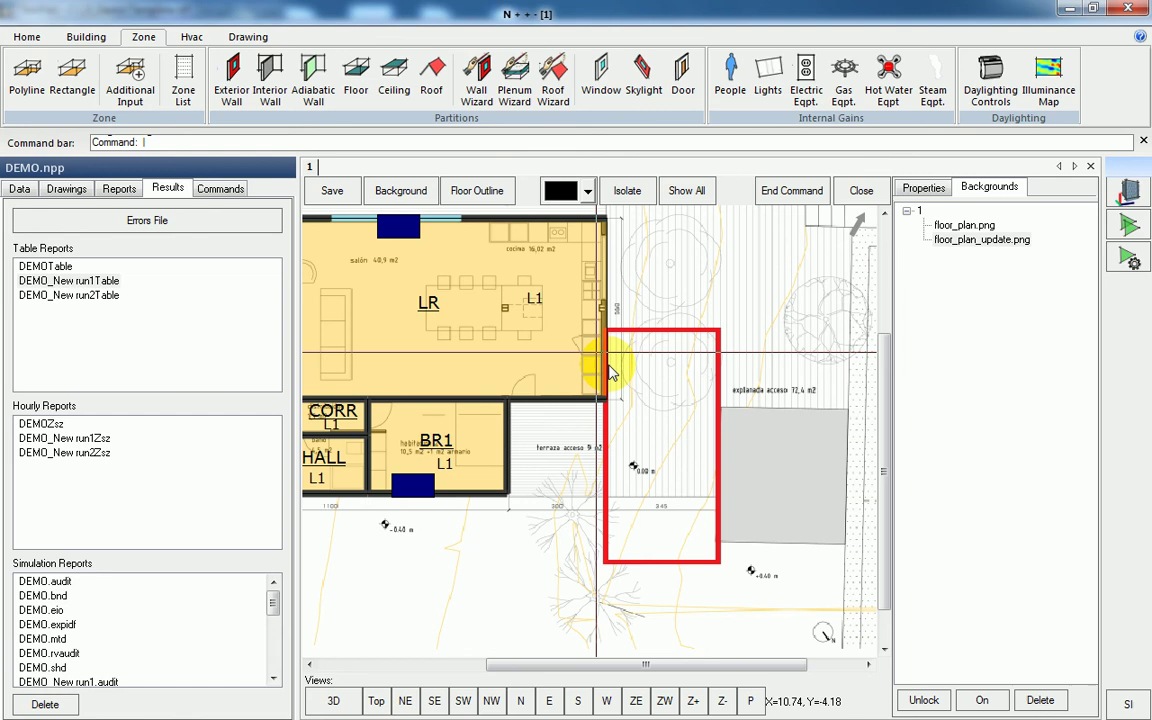
pyautogui.scroll(-2, 590, 365)
pyautogui.scroll(1, 585, 366)
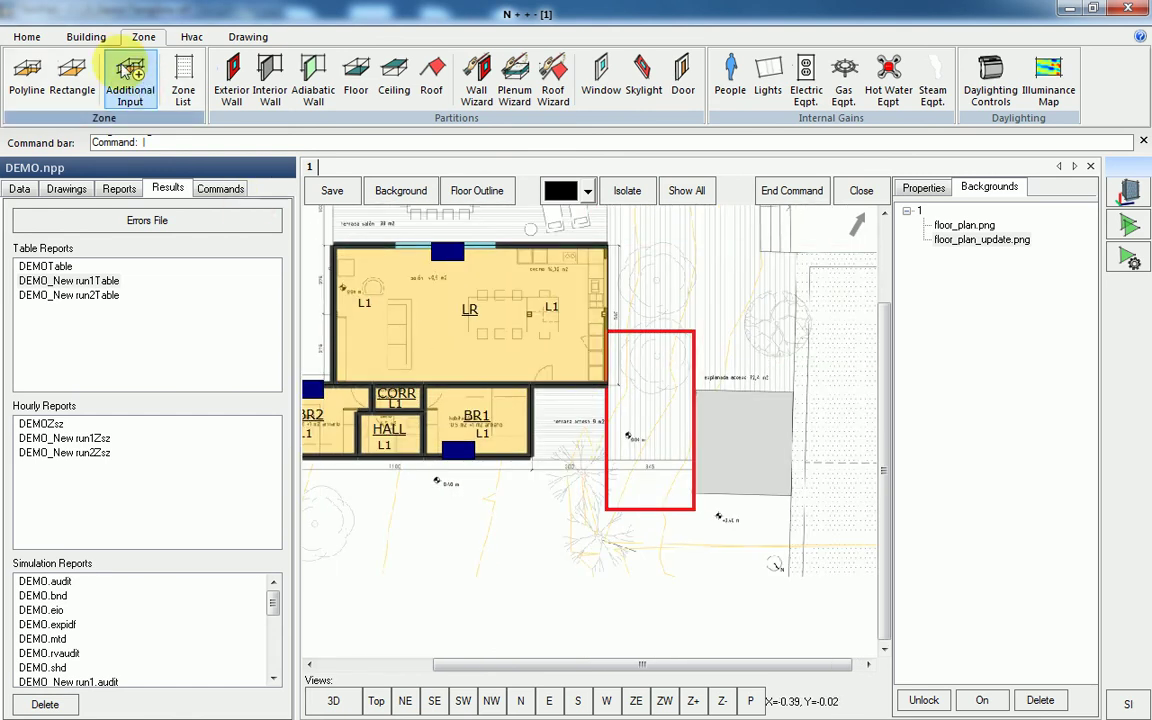
# Step: Draw a rectangular zone over the red-outlined extension beside the living room and generate its walls
pyautogui.click(72, 72)
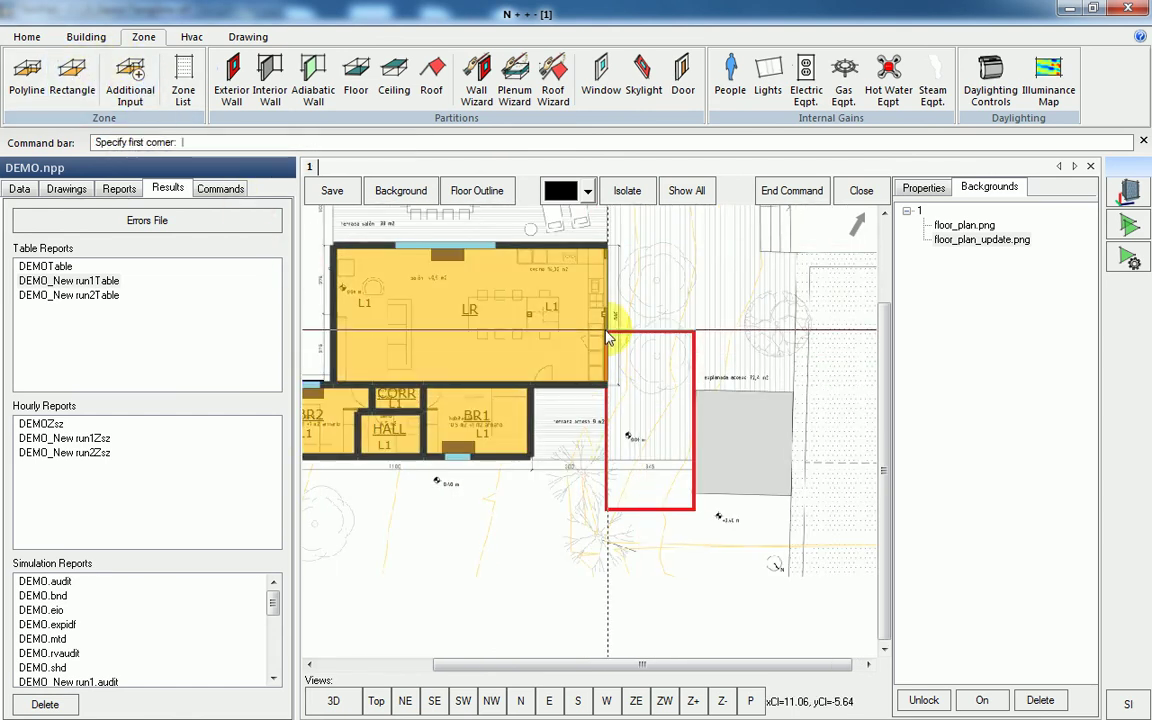
pyautogui.click(695, 510)
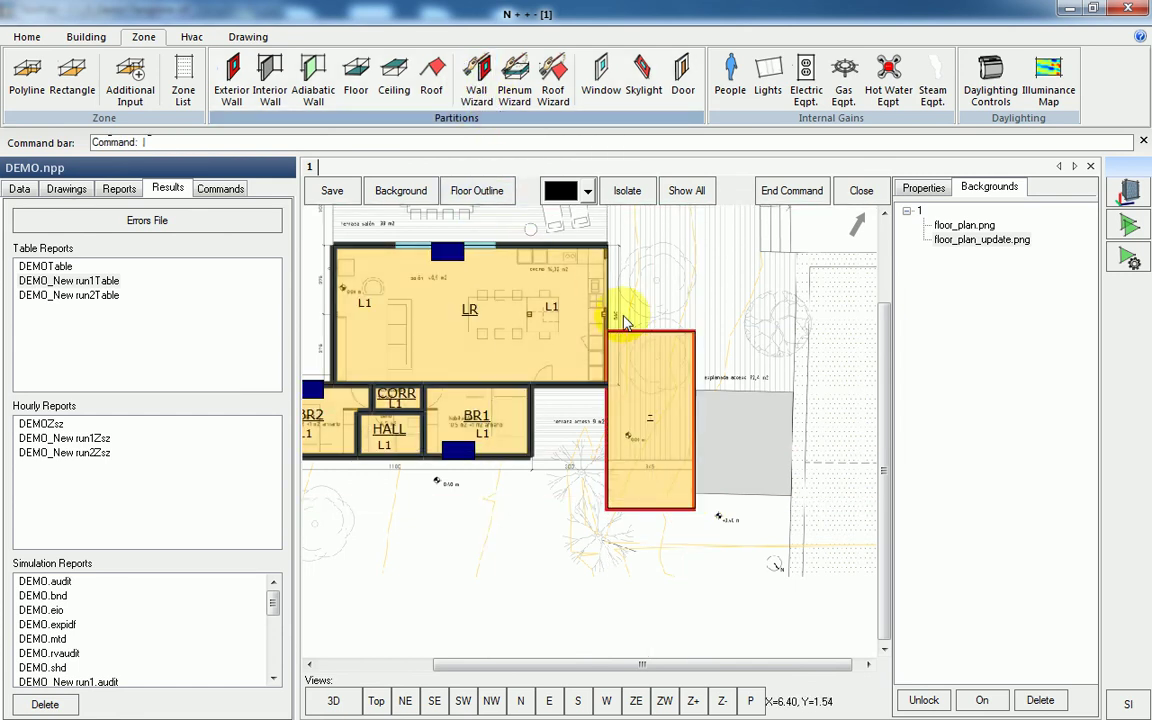
pyautogui.scroll(2, 601, 343)
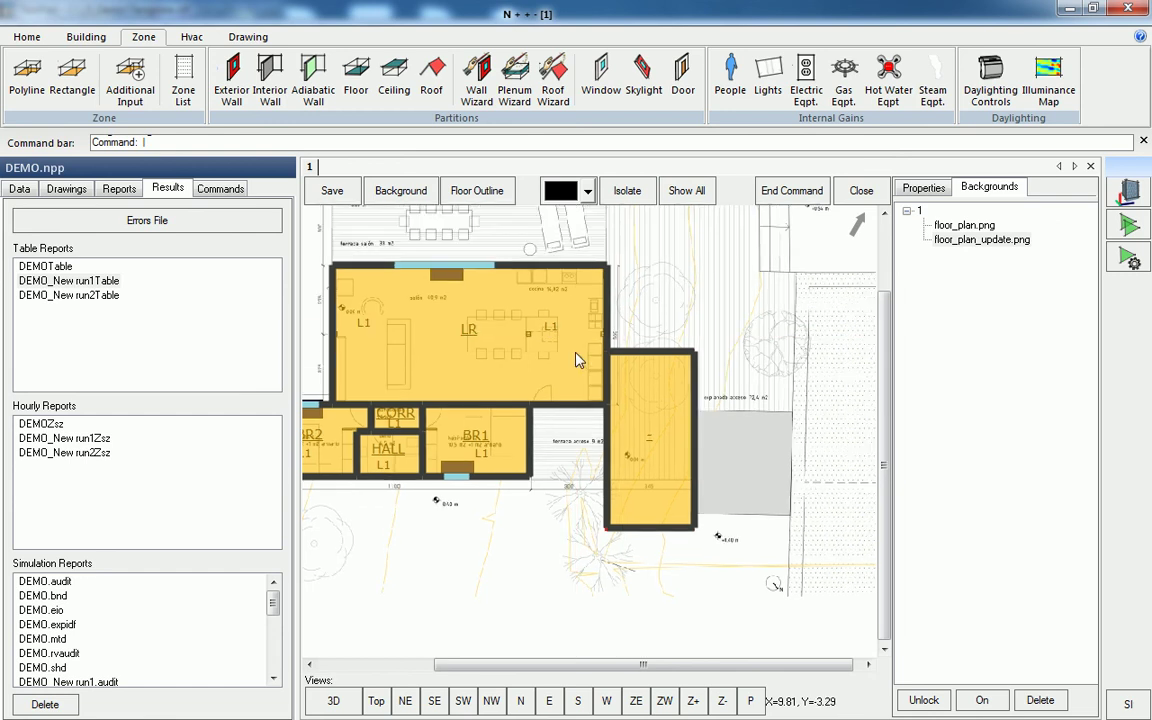
# Step: Draw a new window on the free part of the living room's right outer wall, above the extension zone
pyautogui.click(601, 72)
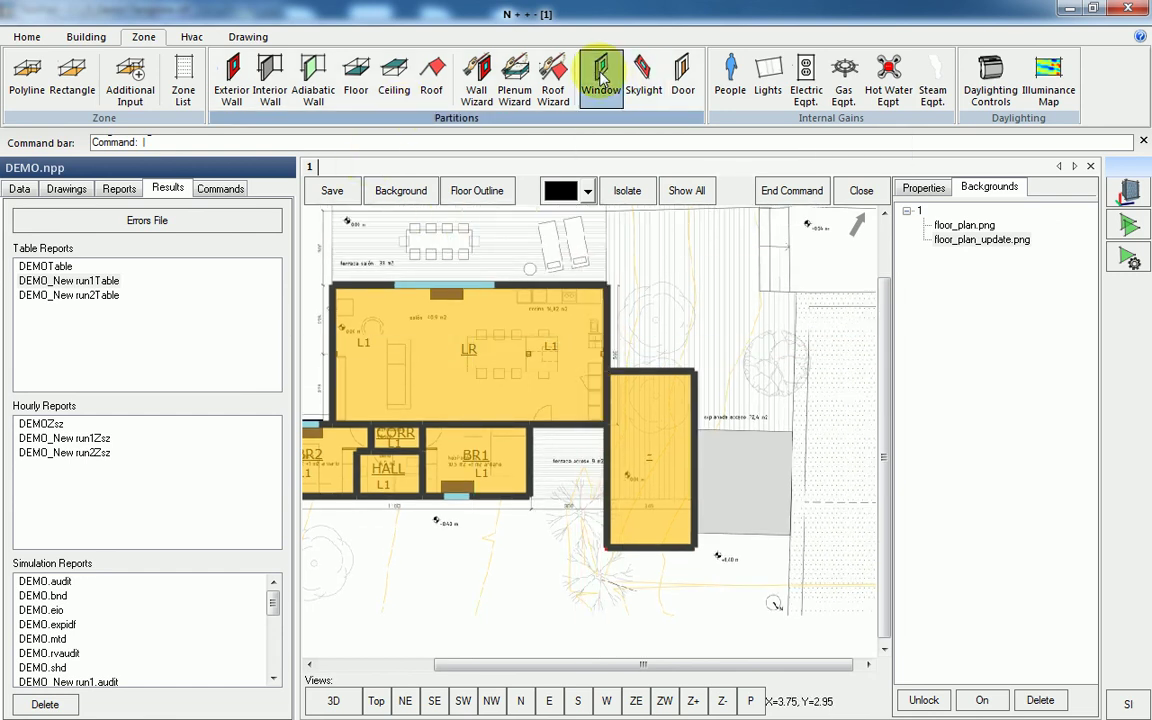
pyautogui.scroll(2, 615, 333)
pyautogui.scroll(3, 612, 320)
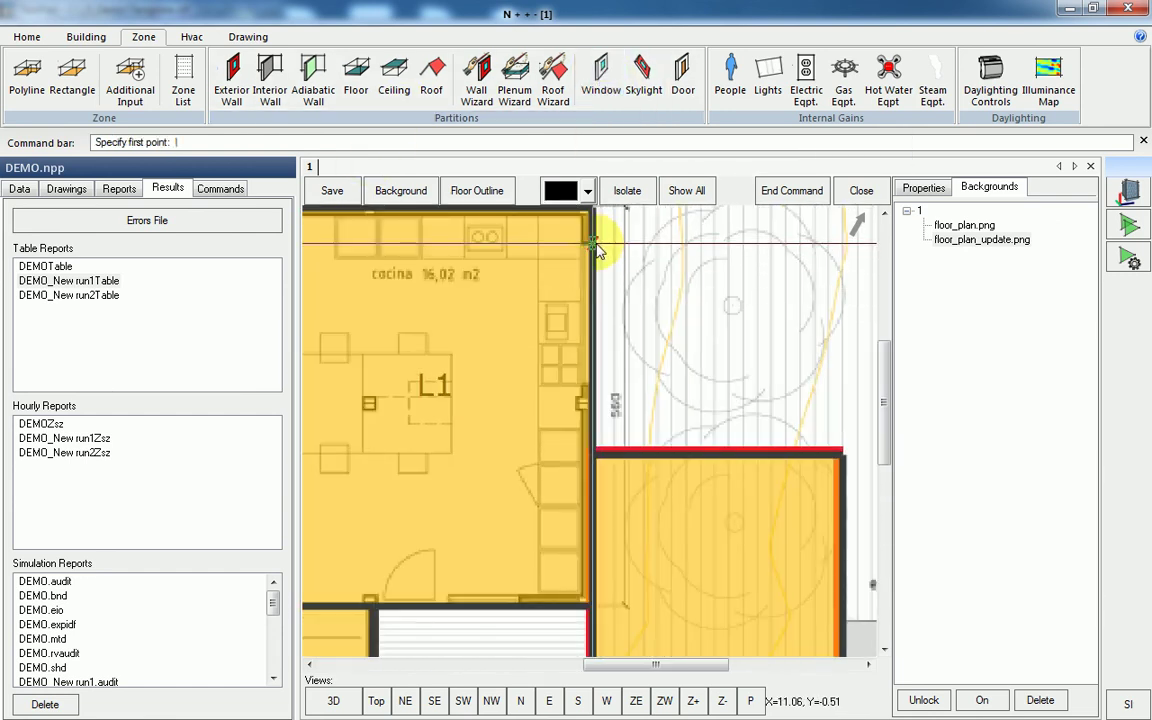
pyautogui.click(637, 405)
pyautogui.click(593, 383)
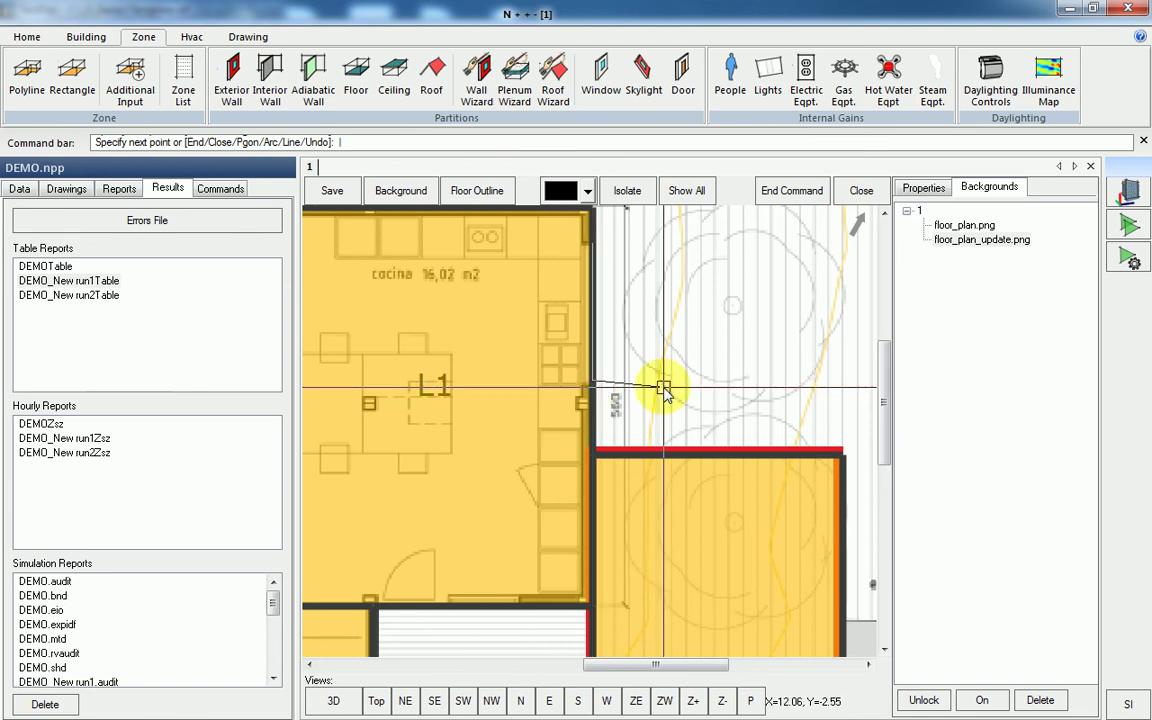
pyautogui.rightClick(668, 388)
pyautogui.click(690, 394)
pyautogui.scroll(-2, 672, 415)
pyautogui.scroll(-2, 672, 415)
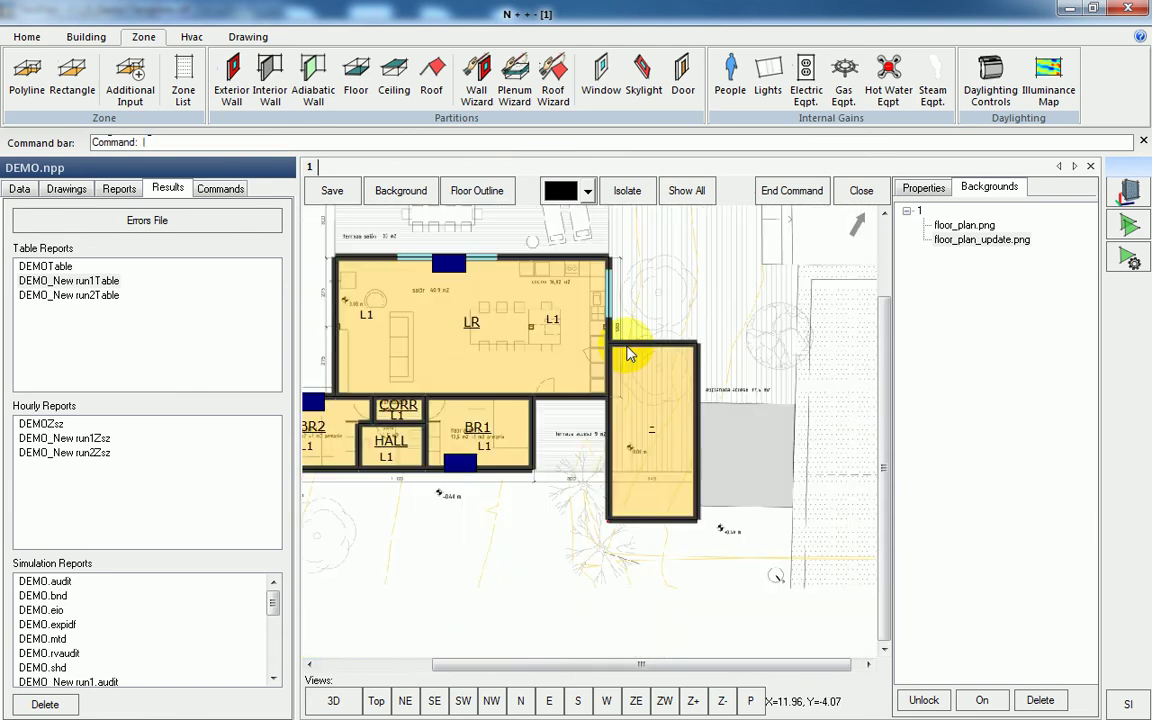
# Step: Show the roof layer in the NE view and generate the extension zone's roof with the Roof Wizard
pyautogui.click(405, 700)
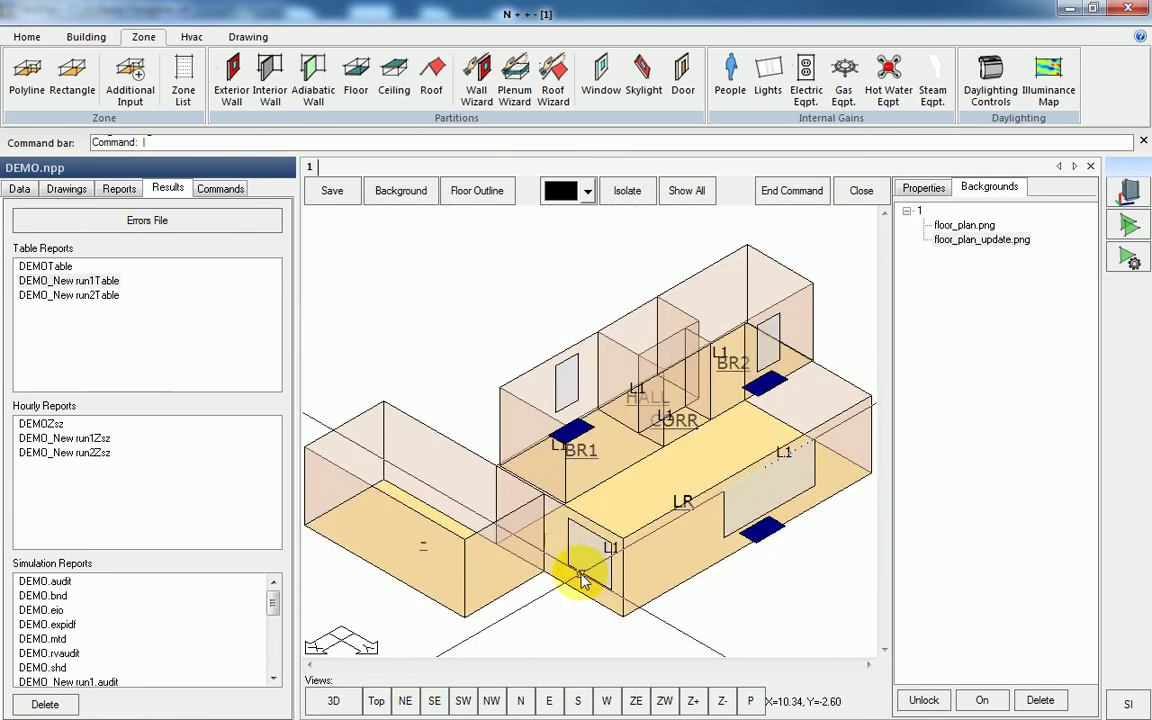
pyautogui.click(915, 190)
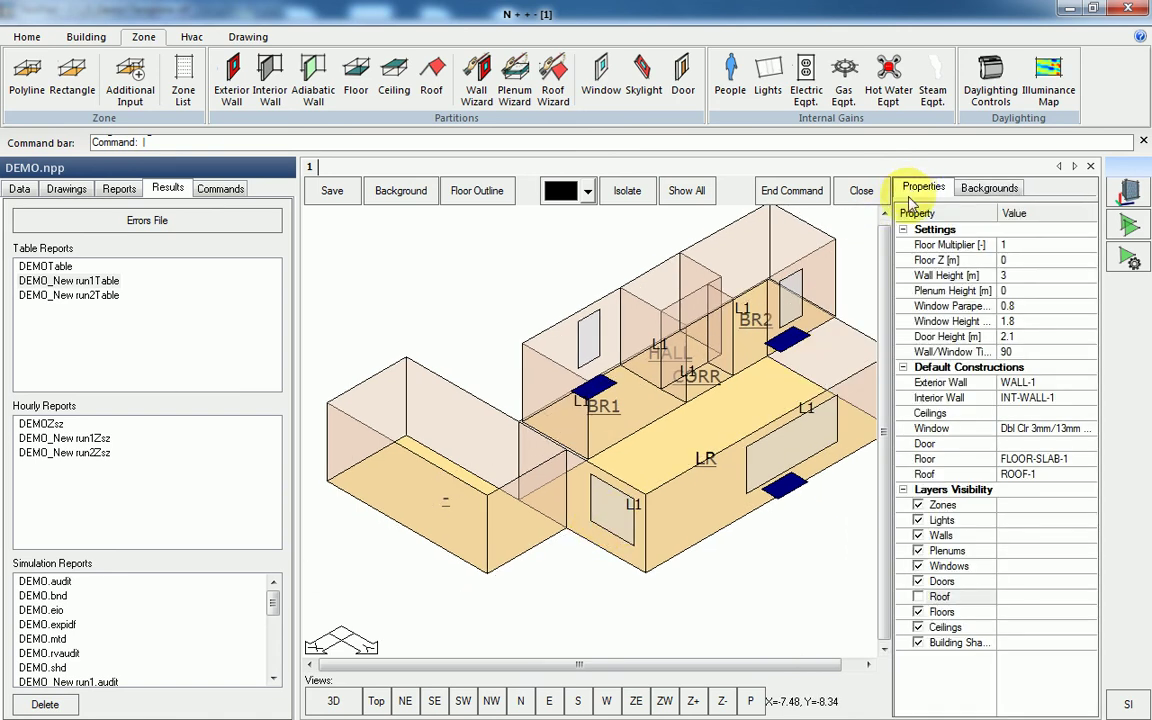
pyautogui.click(918, 596)
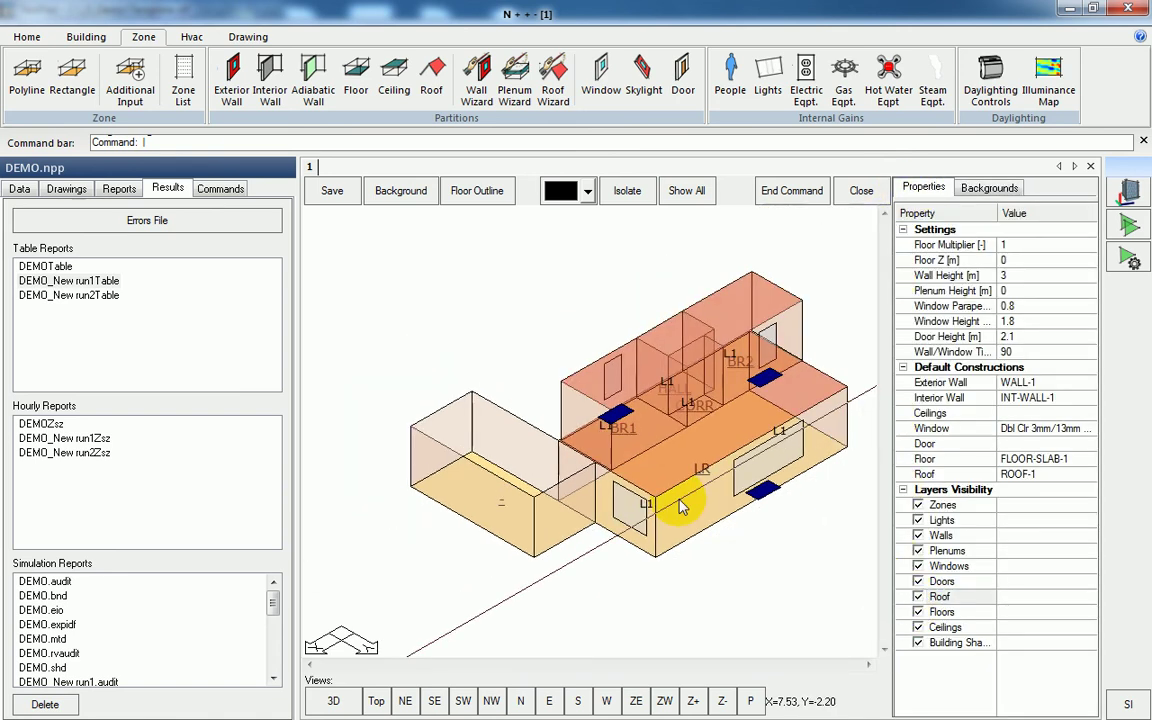
pyautogui.click(555, 90)
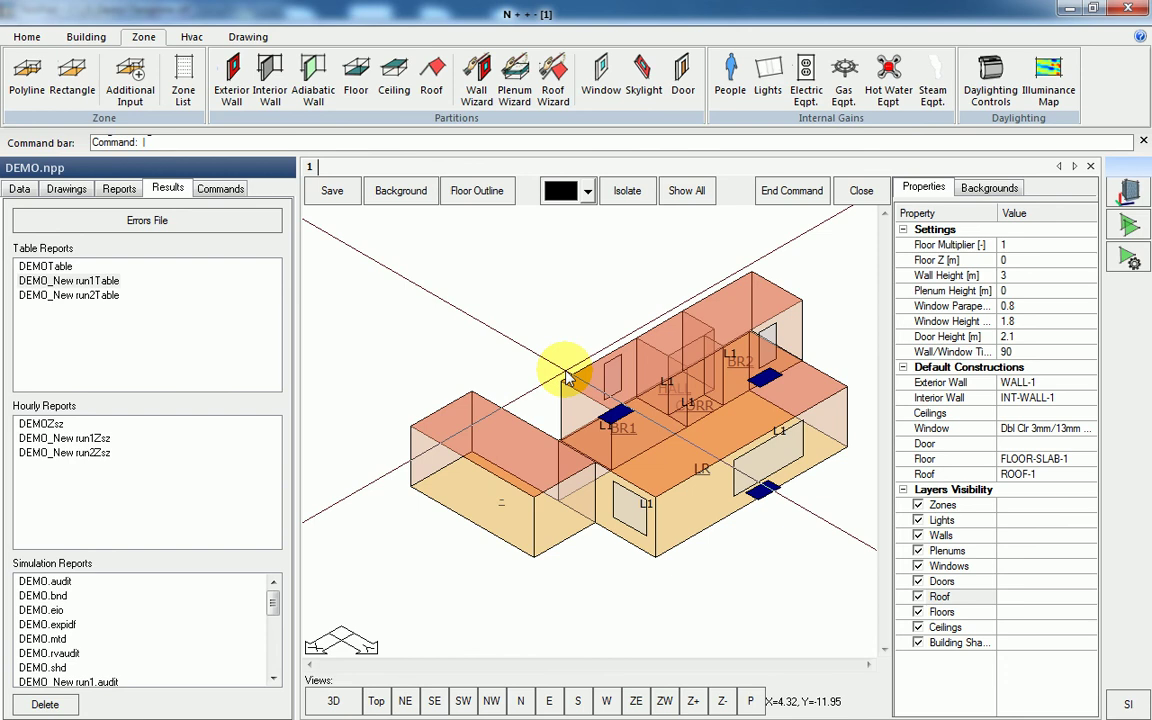
# Step: Return to the top view, hide the roof layer and name the extension zone OFFICE
pyautogui.click(375, 703)
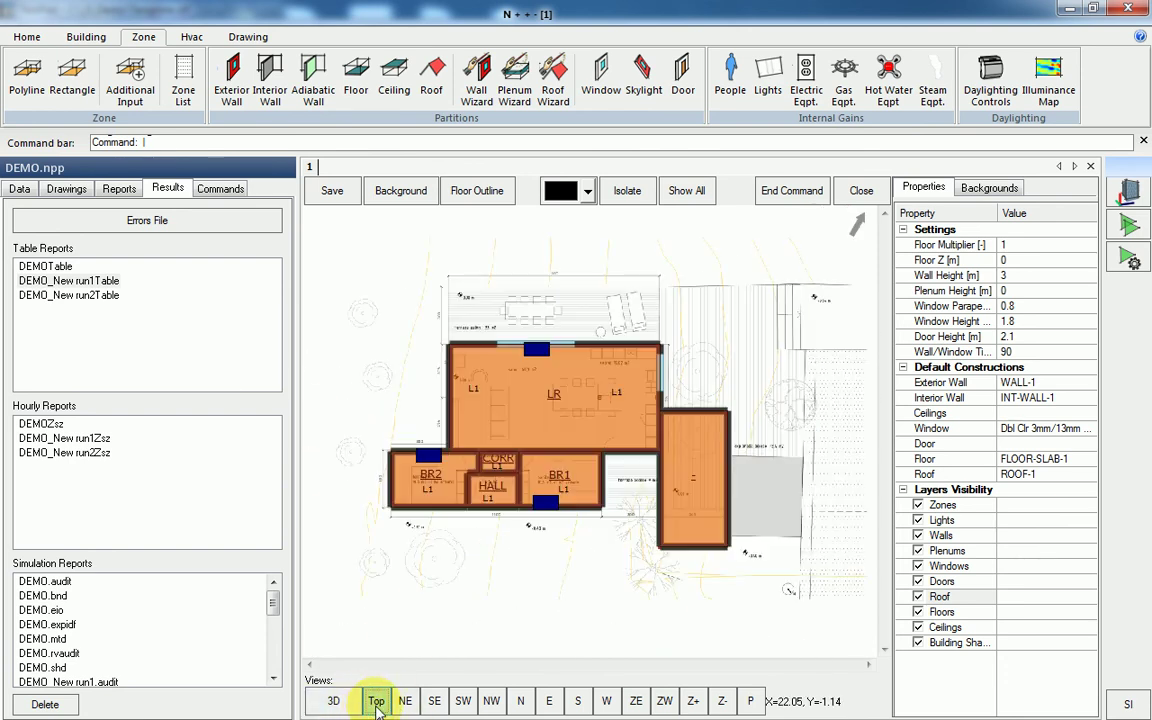
pyautogui.click(918, 597)
pyautogui.scroll(3, 674, 483)
pyautogui.doubleClick(712, 503)
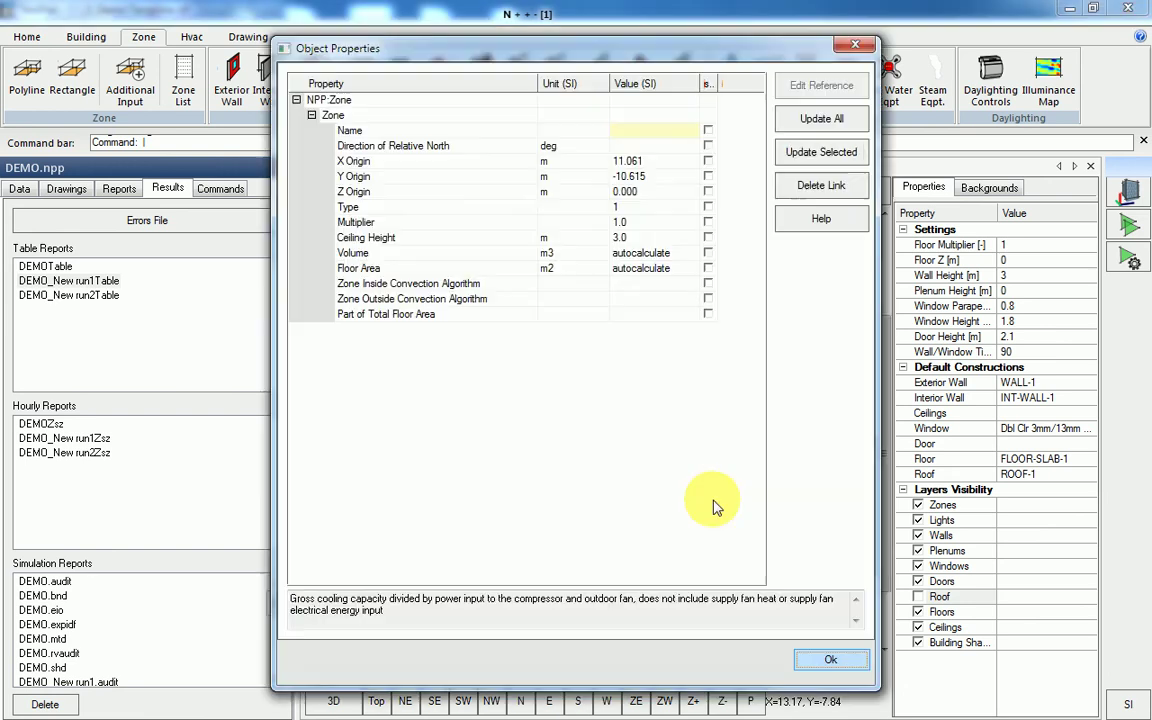
pyautogui.click(655, 131)
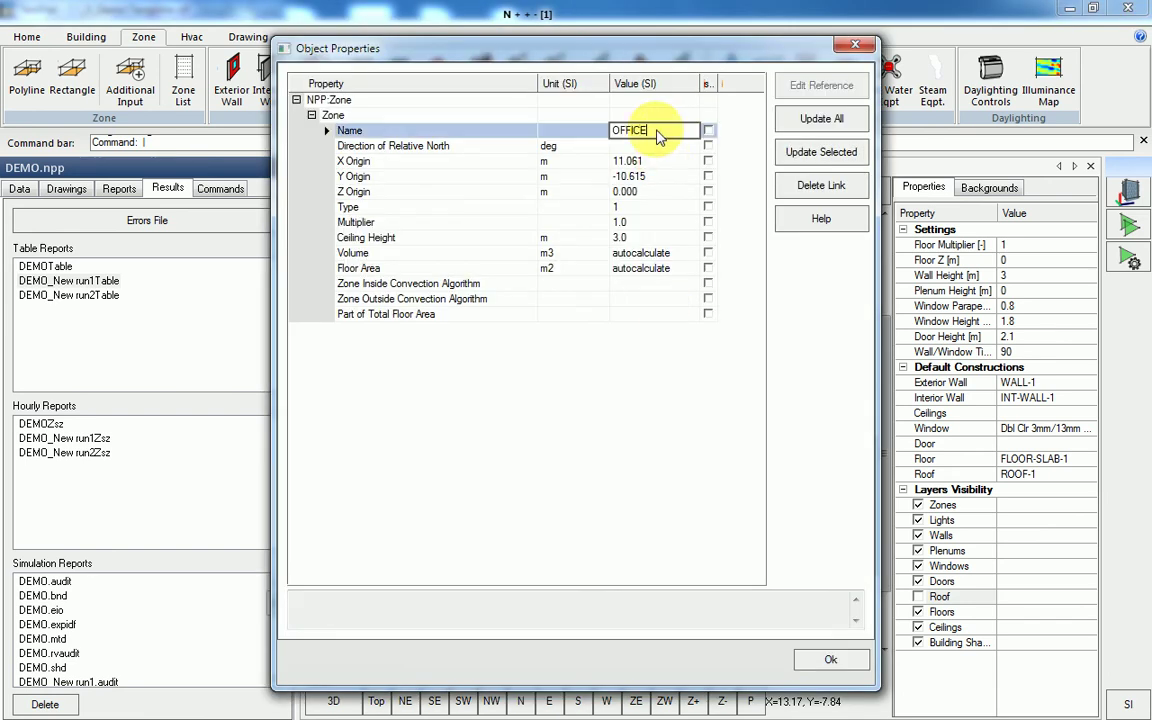
pyautogui.click(831, 660)
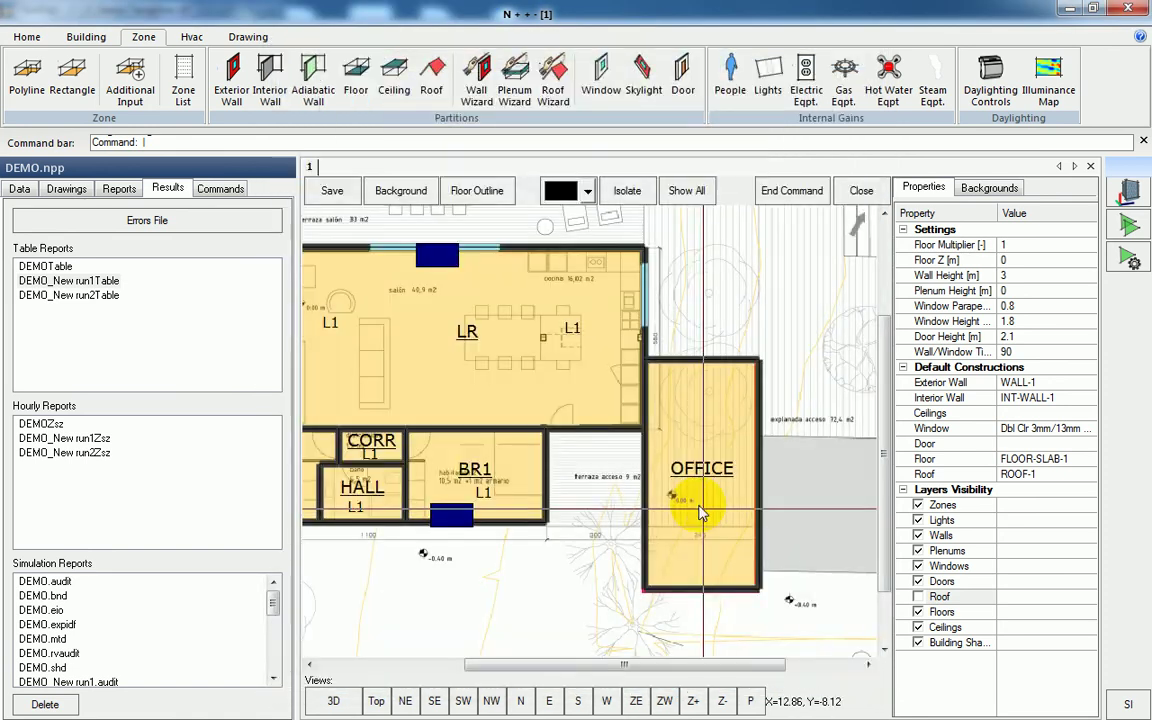
pyautogui.scroll(-3, 690, 495)
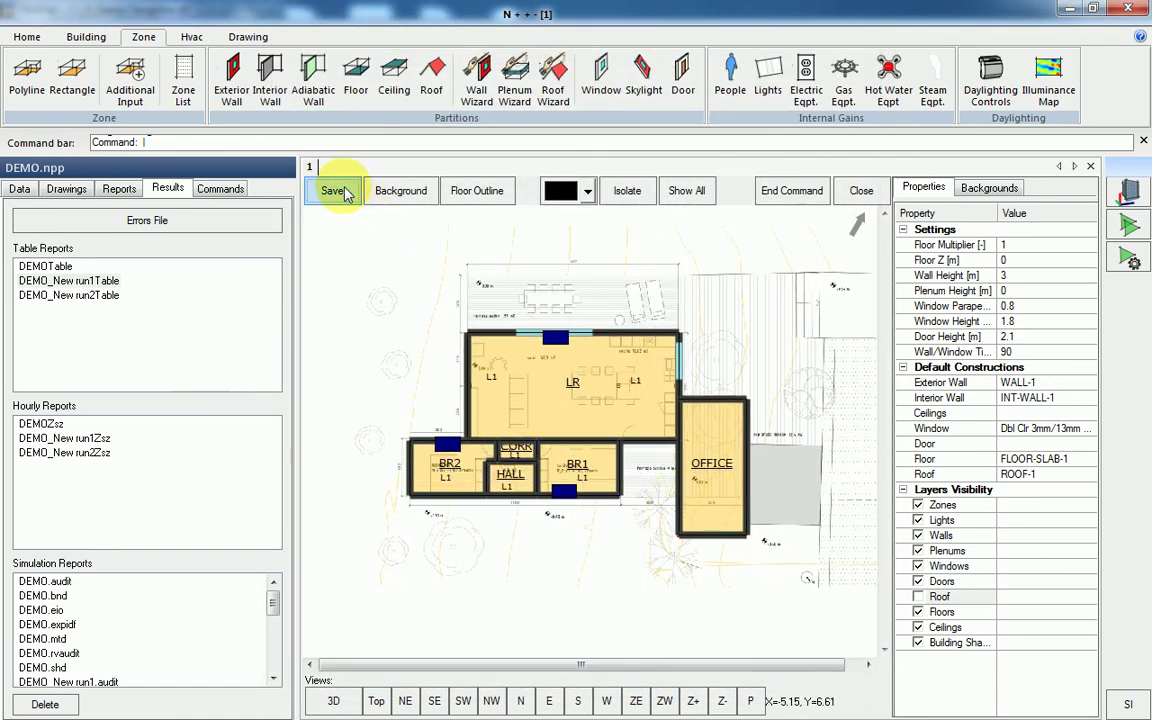